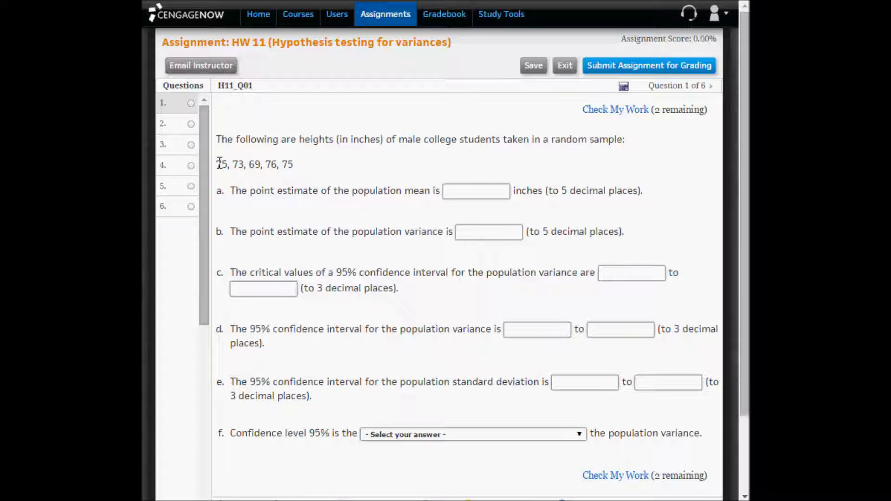
Copy the height list 75, 73, 69, 76, 75 from the question and paste it as text only into cell A1 in Excel.
drag(216, 164, 300, 164)
right_click(291, 165)
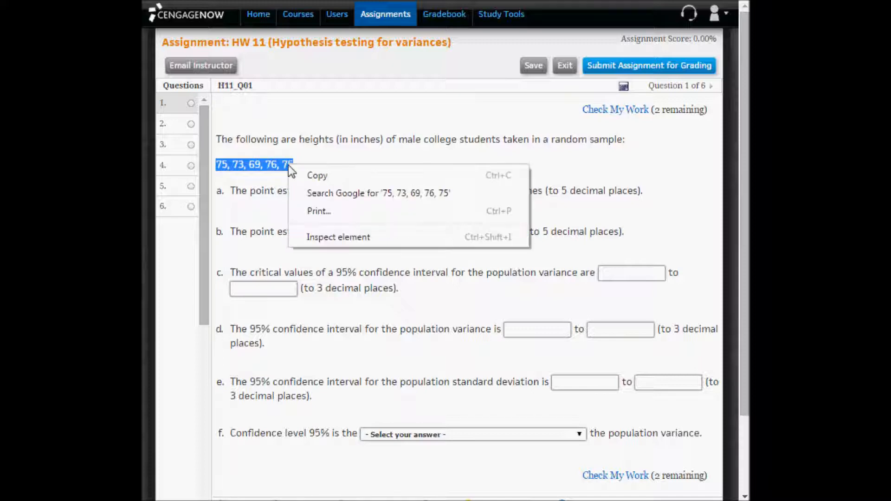
click(316, 175)
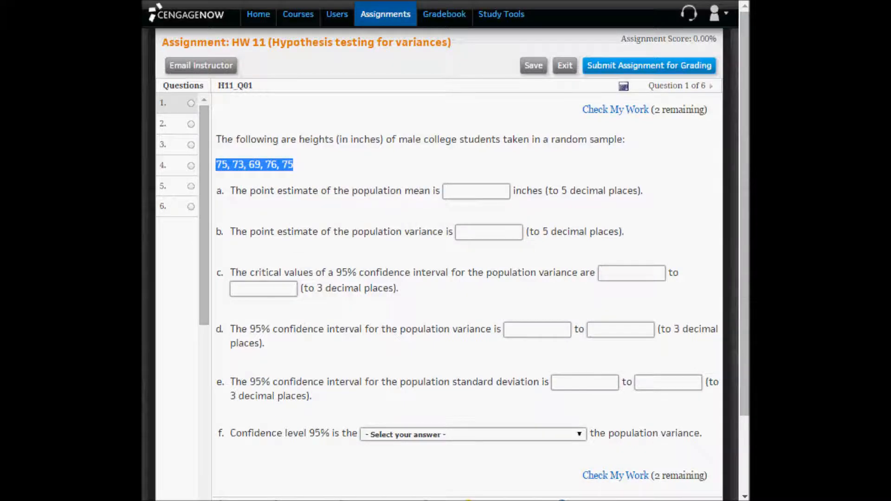
key(alt+Tab)
right_click(184, 153)
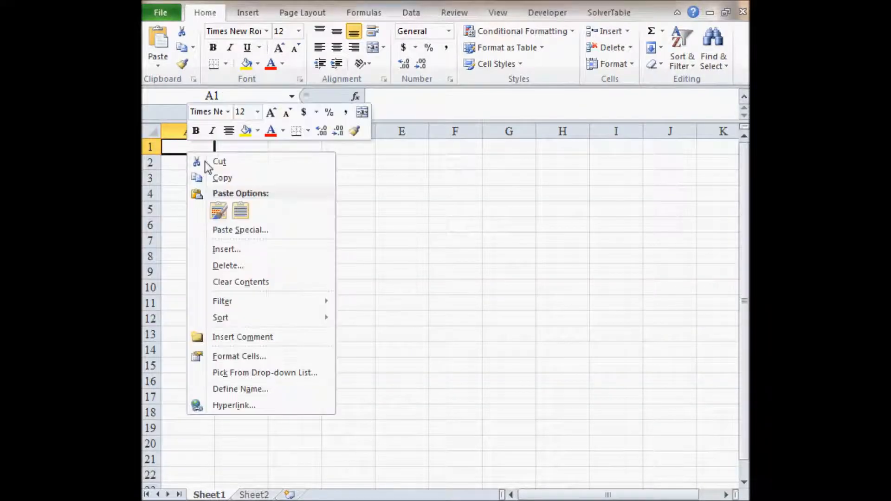
click(240, 211)
click(233, 209)
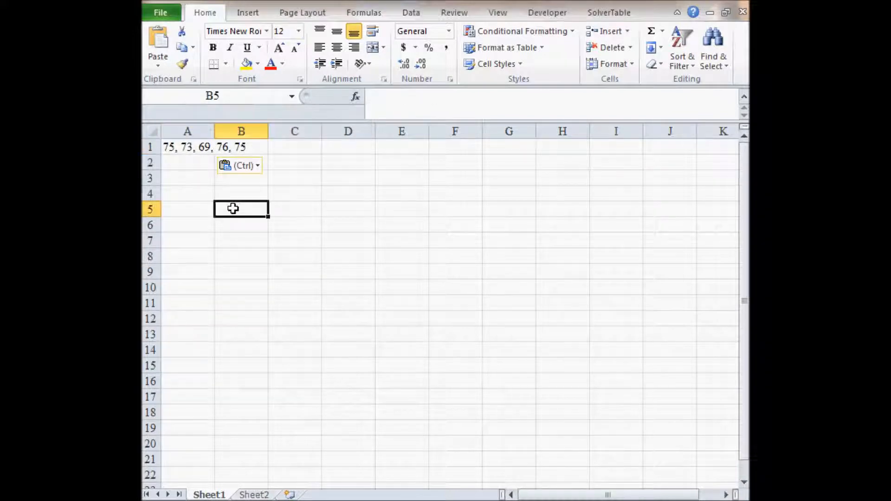
Split the text in cell A1 into separate columns with Text to Columns, using delimited data with comma as a delimiter.
click(182, 147)
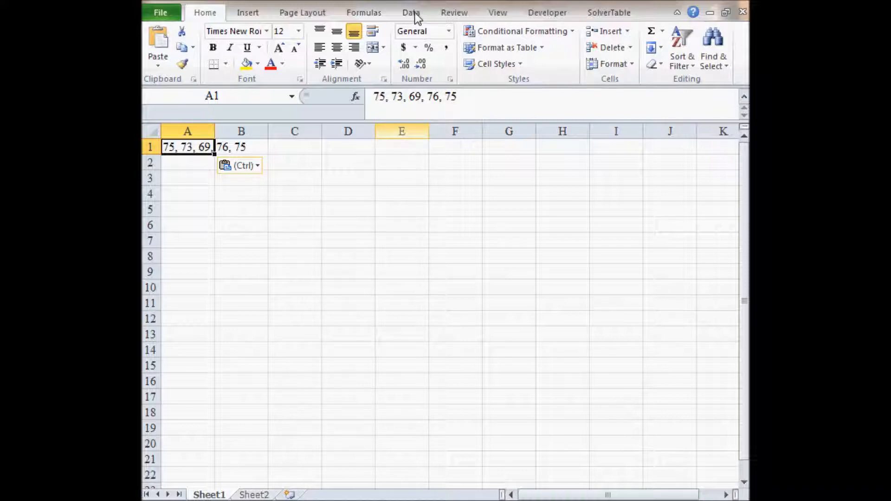
click(180, 209)
click(185, 147)
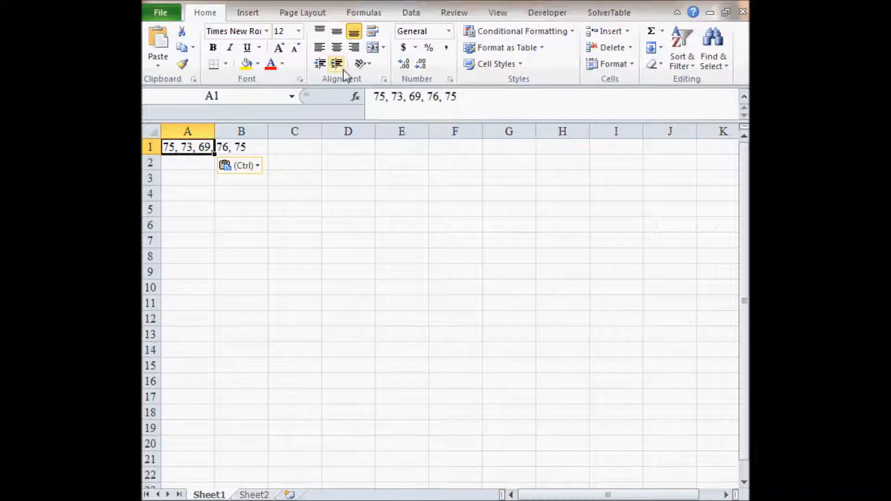
click(405, 15)
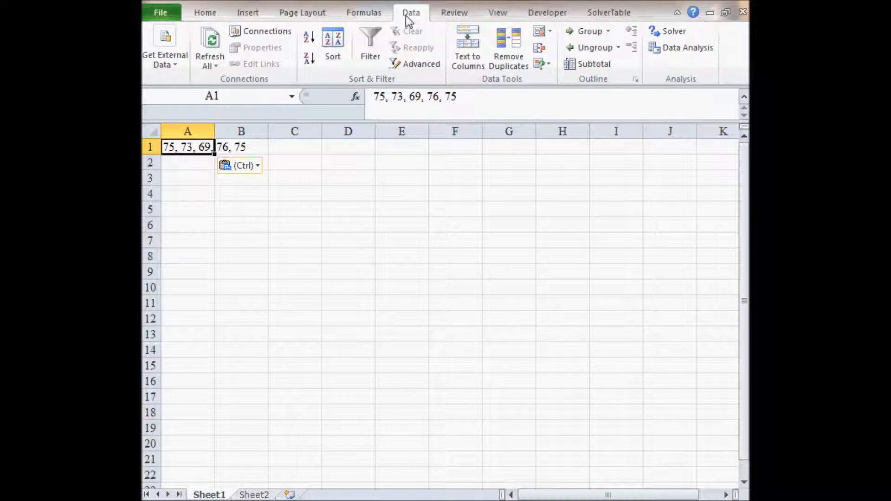
click(470, 55)
click(397, 241)
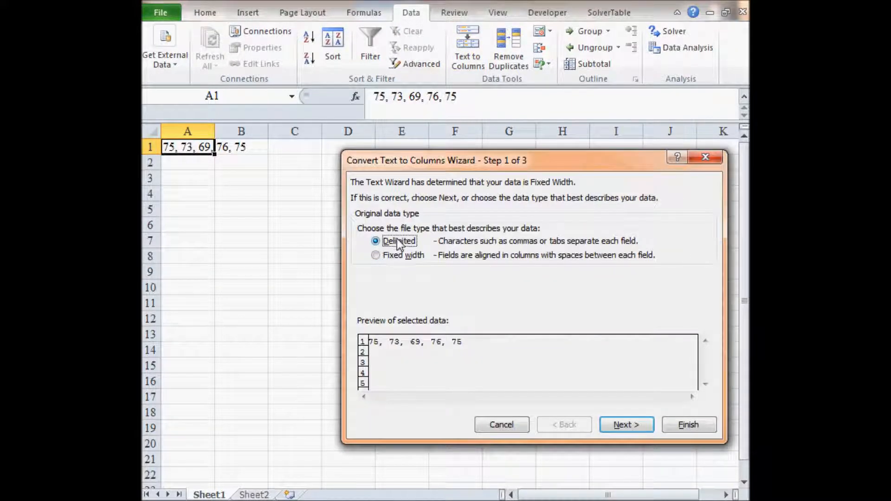
click(633, 427)
click(362, 254)
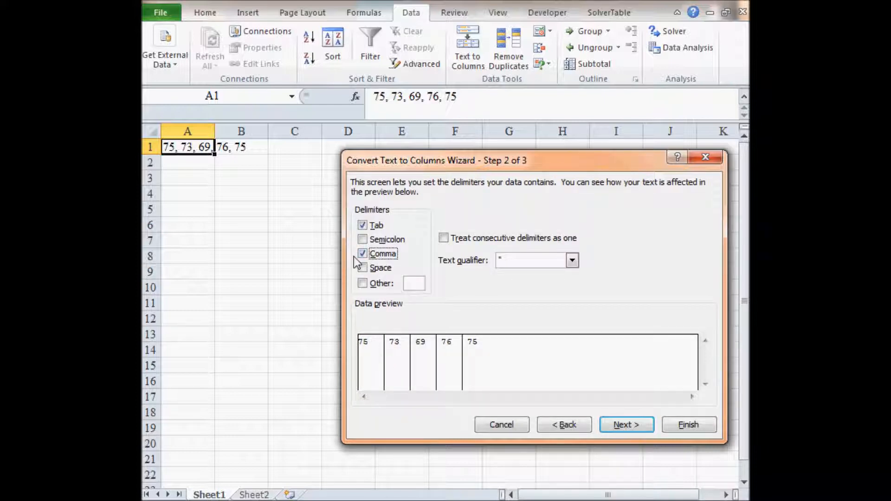
click(363, 254)
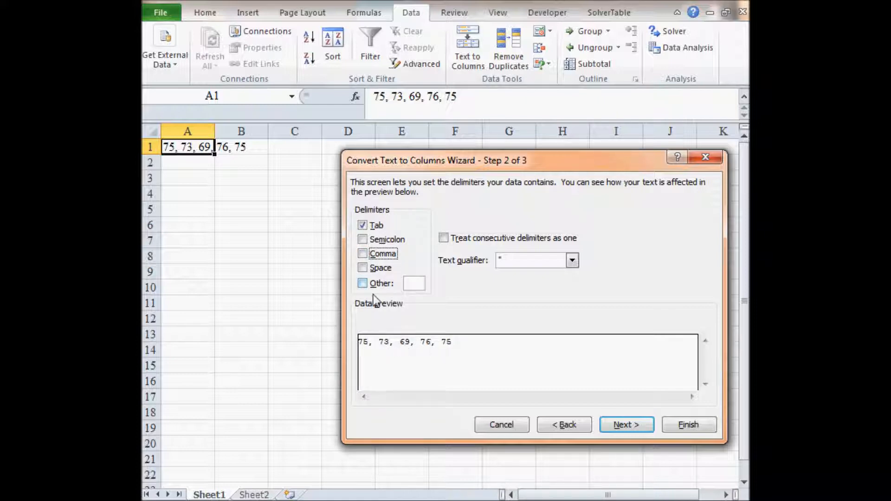
click(364, 257)
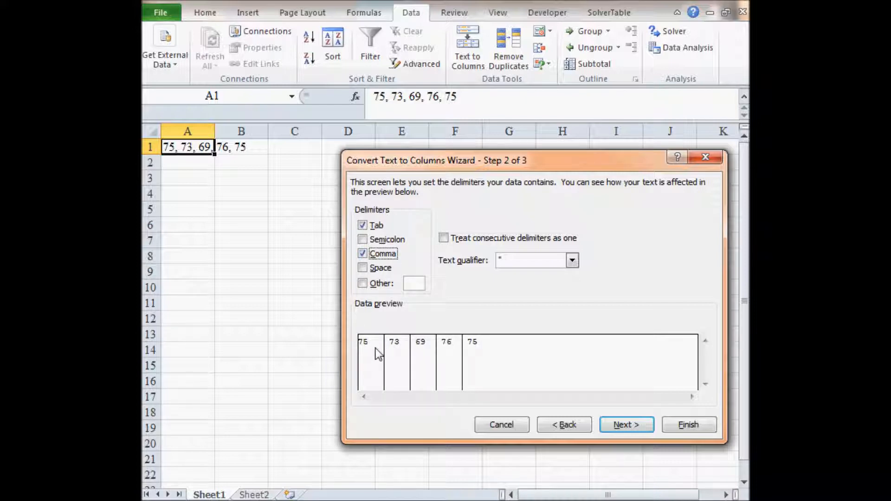
click(639, 425)
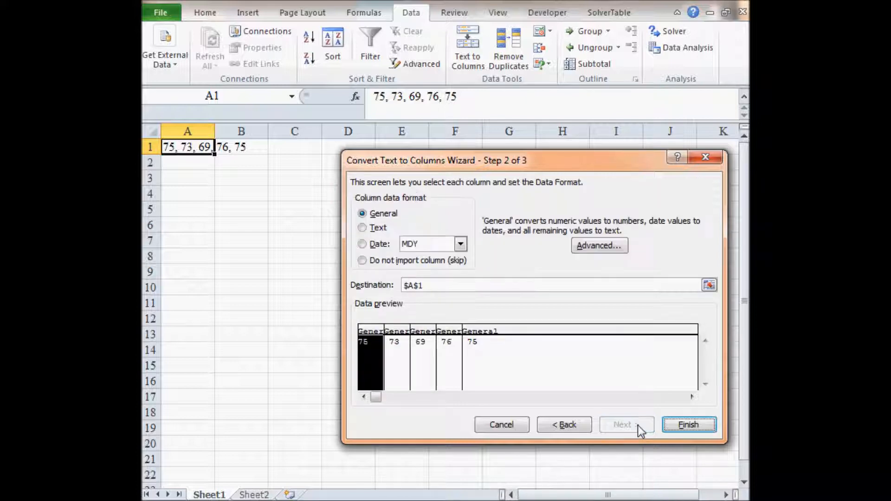
click(676, 423)
click(476, 391)
scroll(401, 364, down, 6)
scroll(402, 364, up, 6)
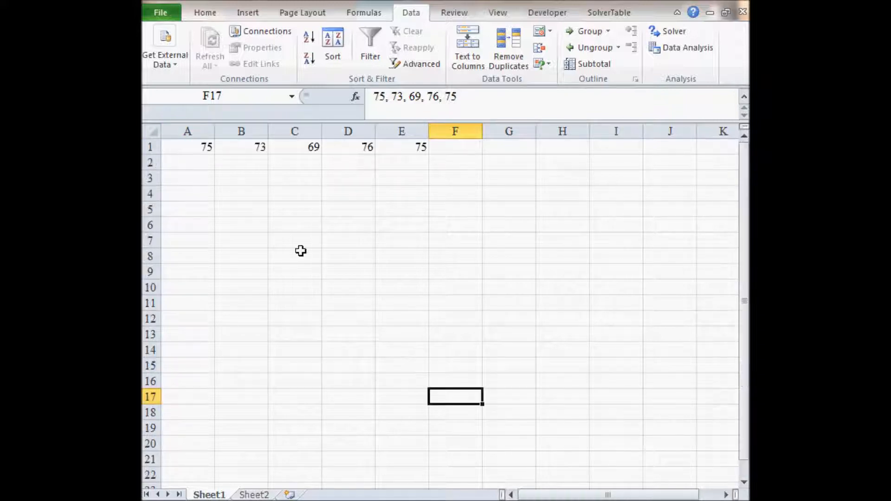
Copy the heights in A1:E1 and paste them transposed into a column starting at A3.
drag(207, 149, 408, 147)
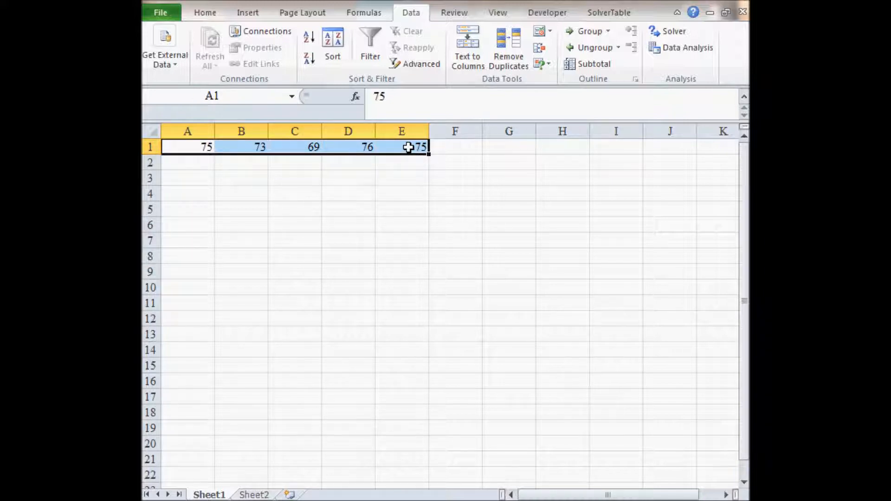
right_click(408, 147)
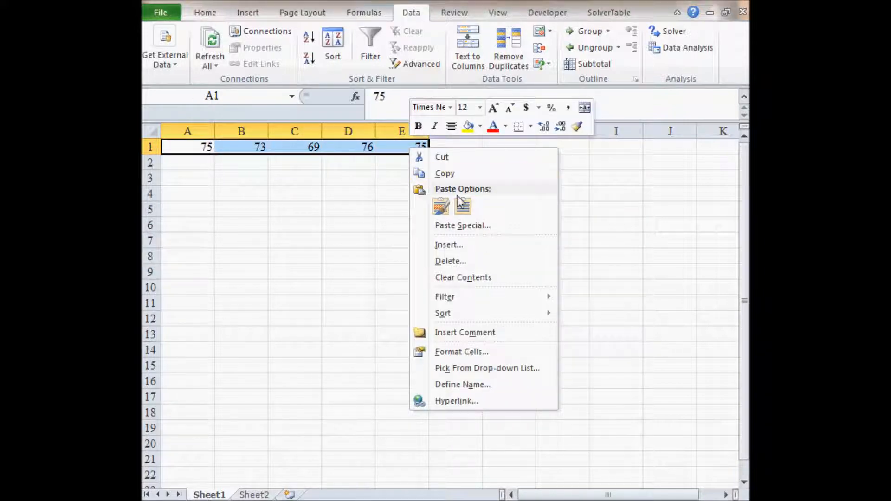
click(450, 173)
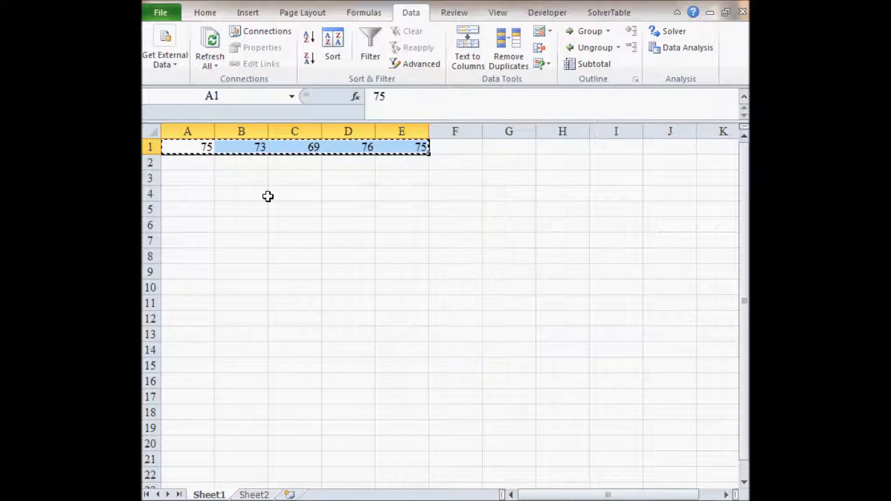
click(202, 178)
right_click(202, 177)
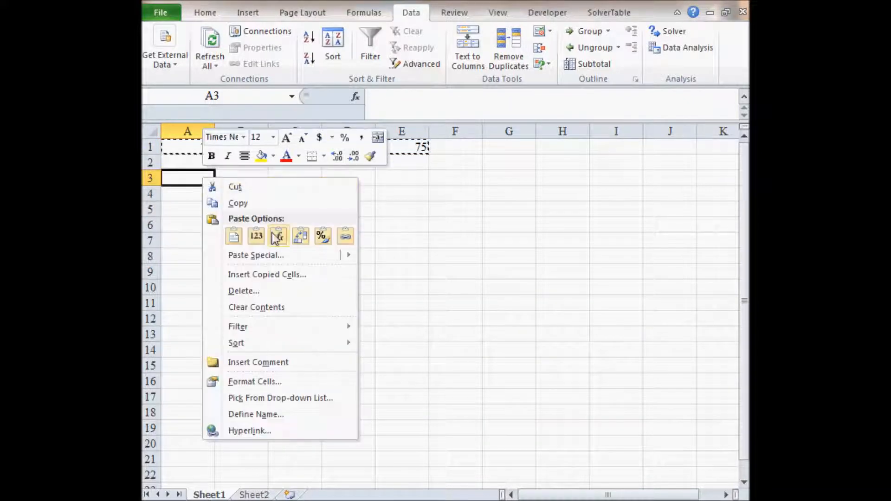
click(301, 237)
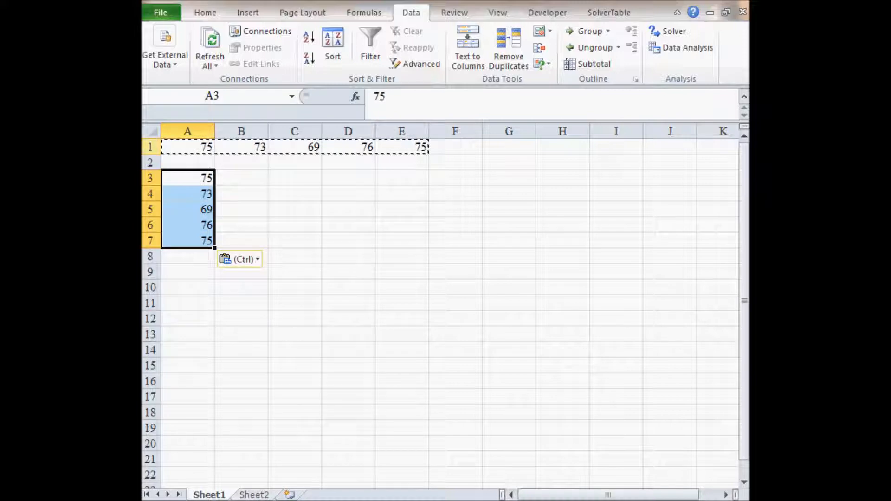
Delete rows 1 and 2 above the vertical list of heights.
drag(148, 147, 148, 162)
right_click(230, 163)
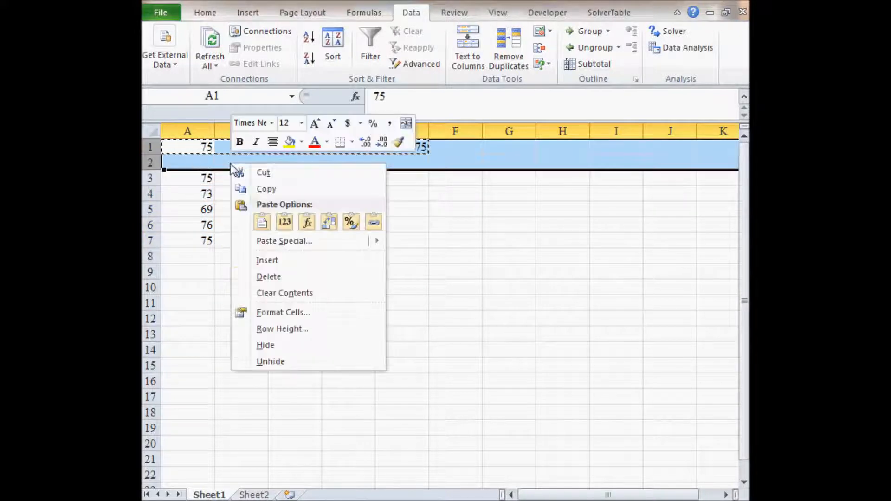
click(294, 277)
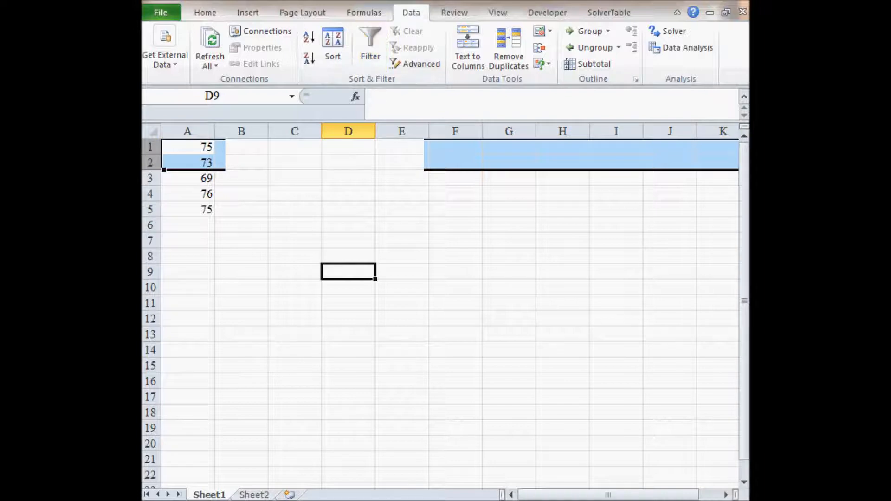
Calculate the sample mean in cell A7 with =AVERAGE(A1:A5).
key(alt+Tab)
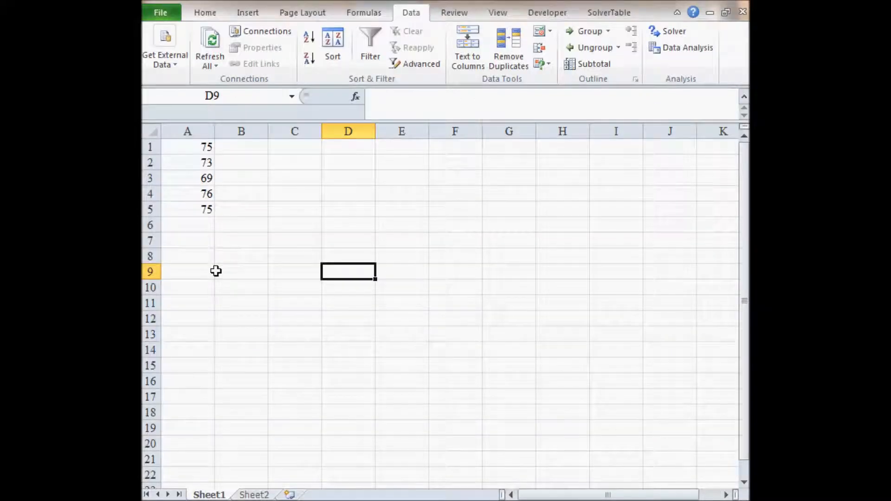
click(205, 241)
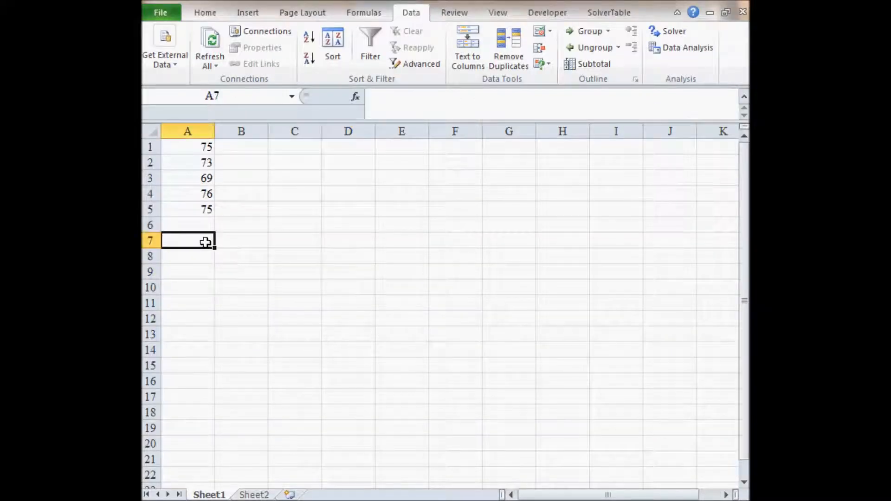
text(=average()
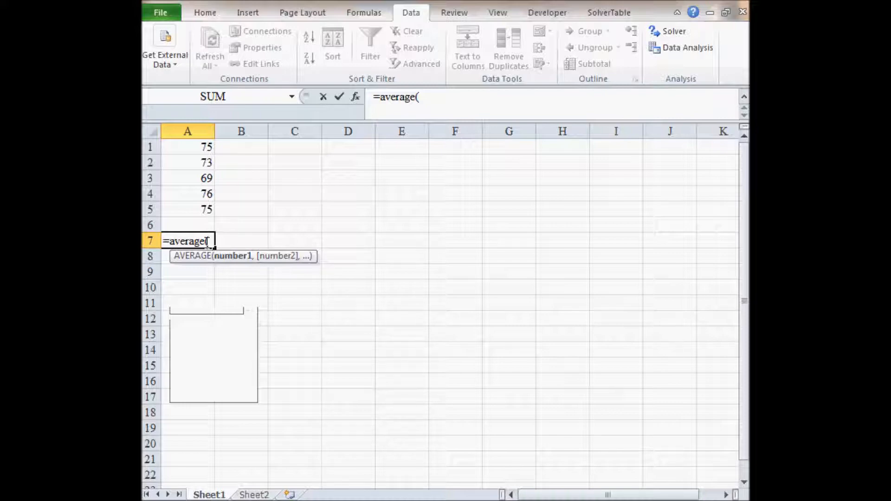
drag(207, 208, 205, 133)
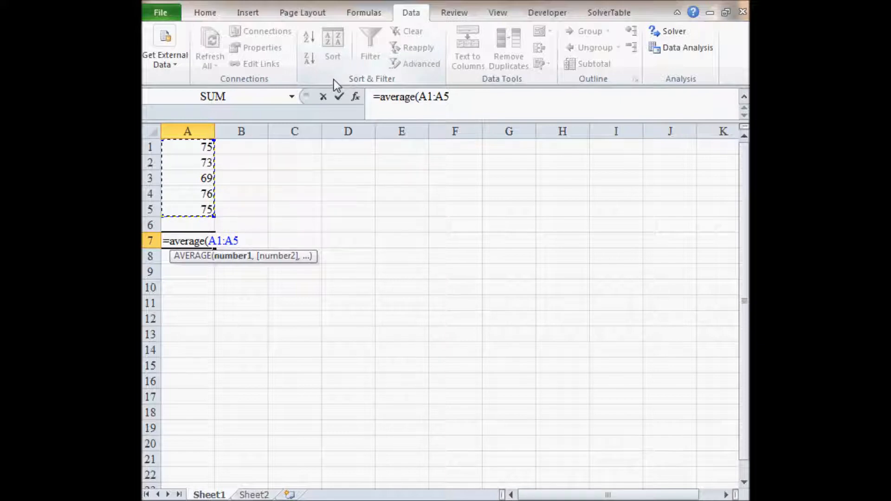
text())
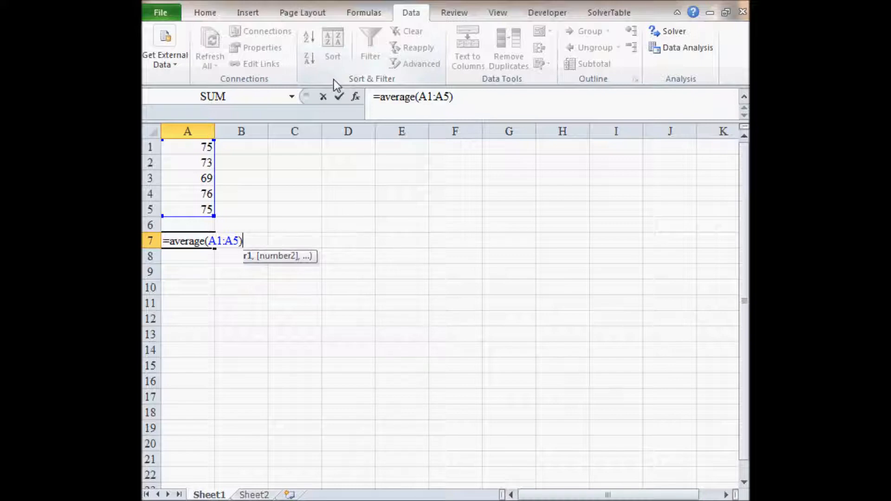
key(Return)
key(Up)
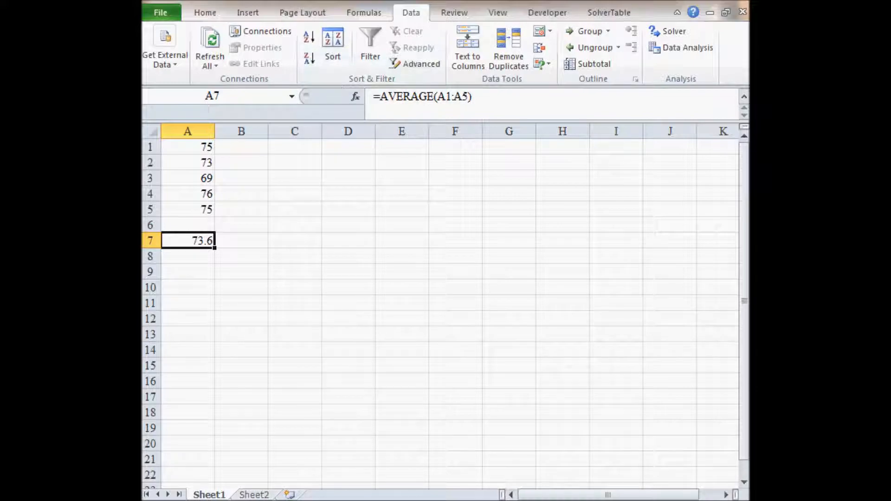
Check the decimals part a requires in CengageNOW, and format the mean in Excel cell A7 to five decimal places.
key(alt+Tab)
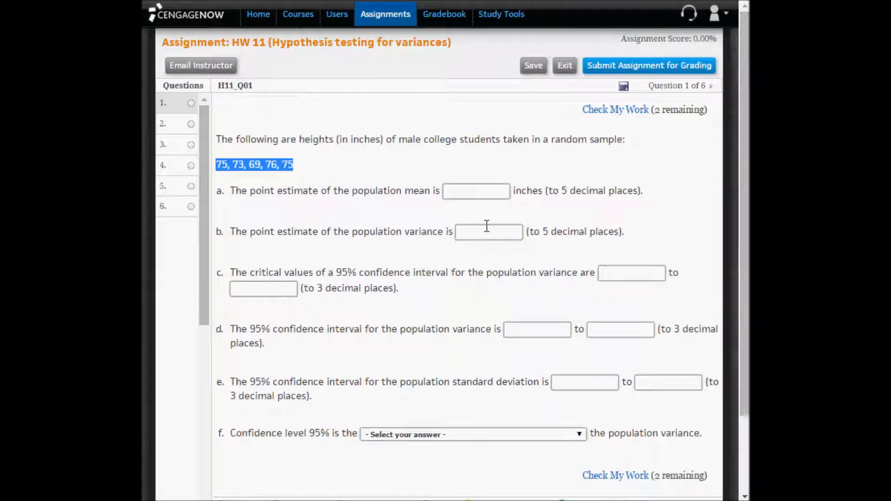
click(491, 191)
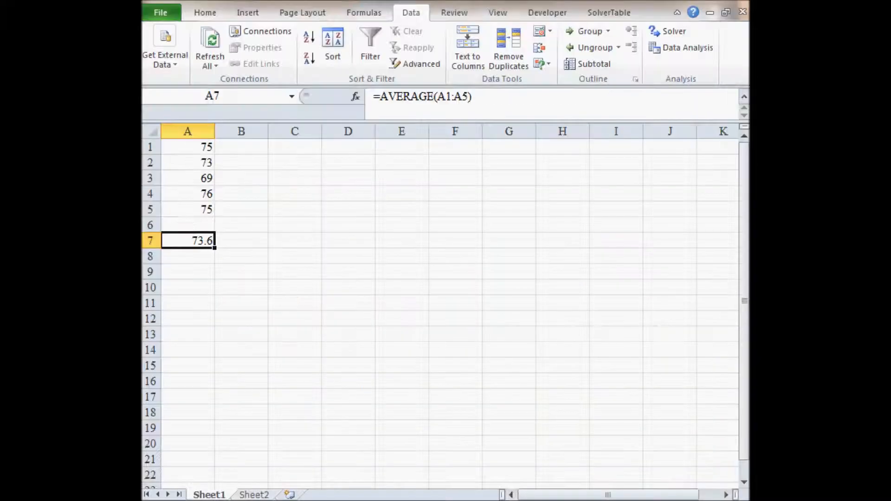
click(210, 14)
click(403, 65)
click(403, 65)
click(403, 64)
click(402, 65)
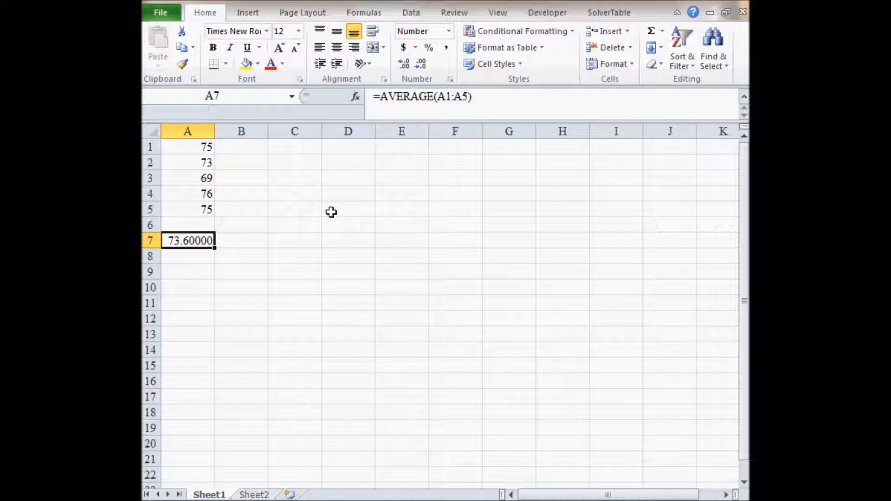
Copy the mean from A7 and paste 73.60000 as the population mean answer for part a in CengageNOW.
key(ctrl+c)
key(alt+Tab)
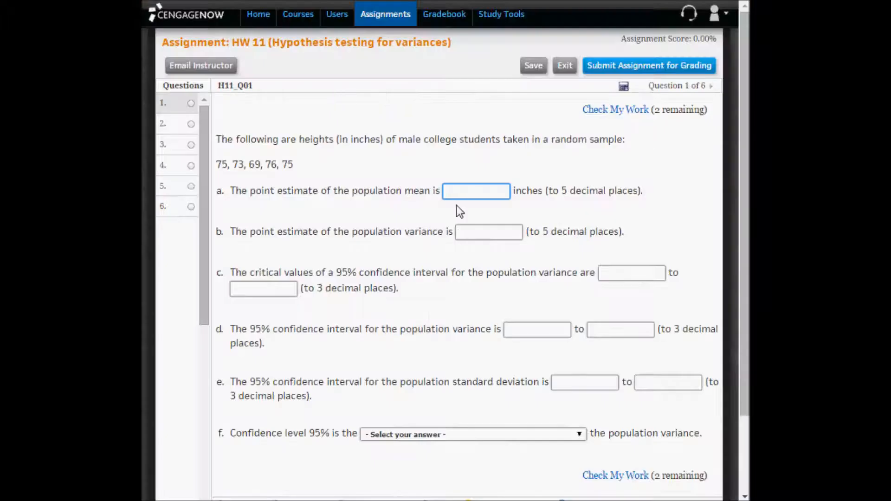
key(ctrl+v)
Switch to Excel and calculate the sample variance of the heights in cell A8 with =VAR.S(A1:A5).
click(483, 234)
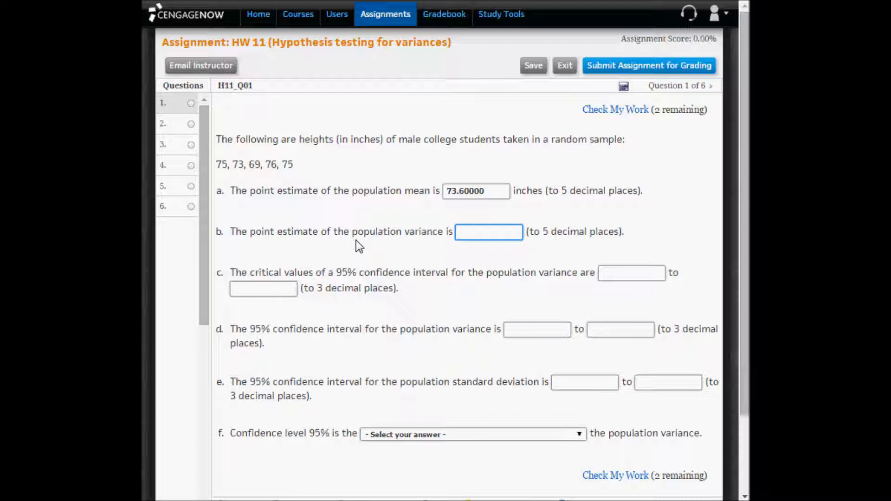
key(alt+Tab)
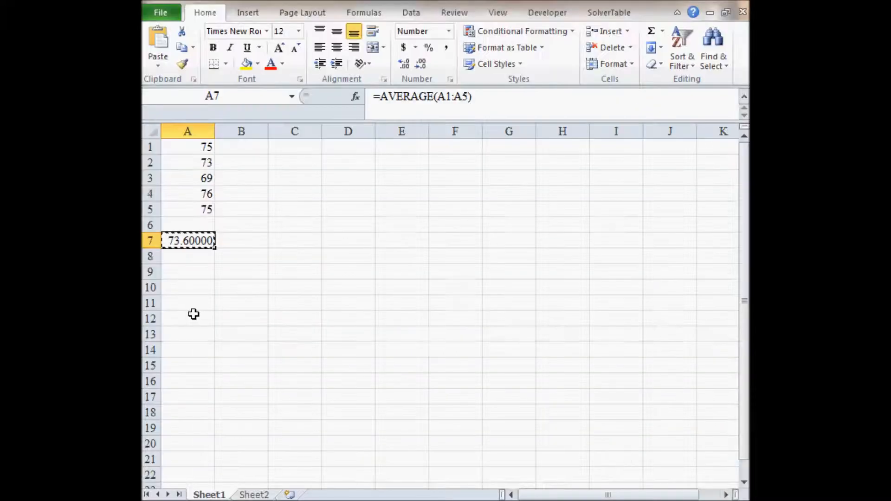
click(198, 258)
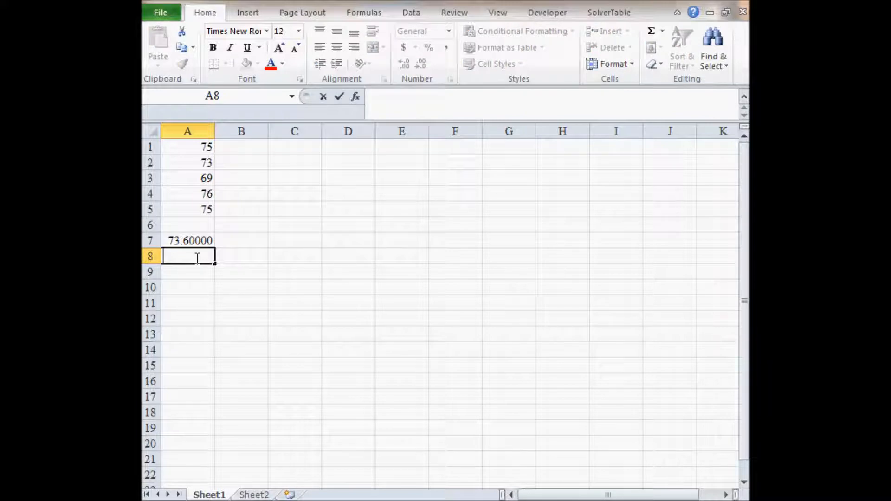
text(=)
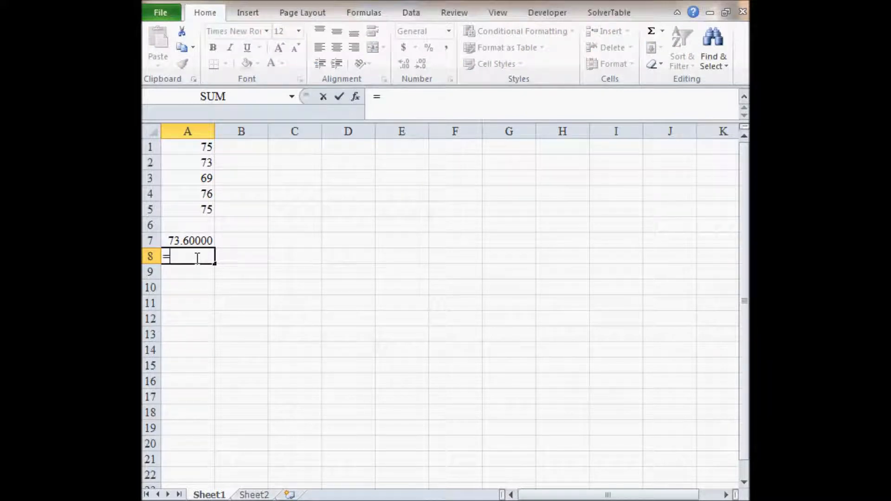
text(va)
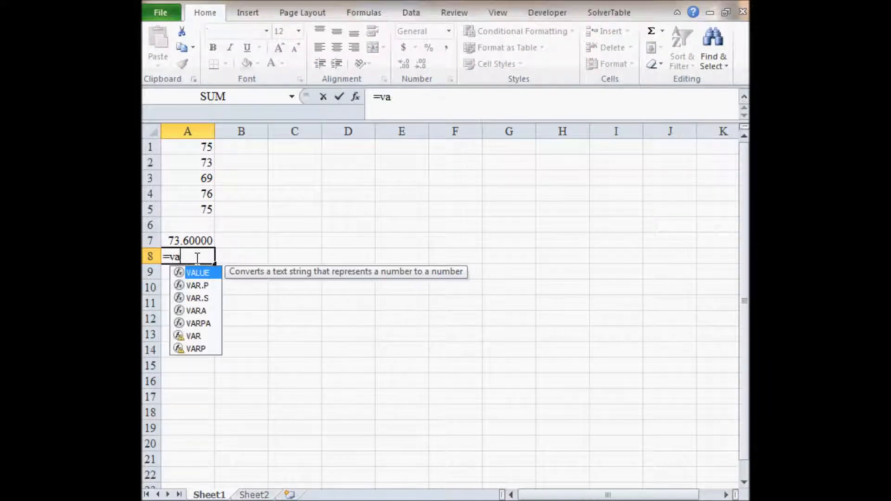
text(r)
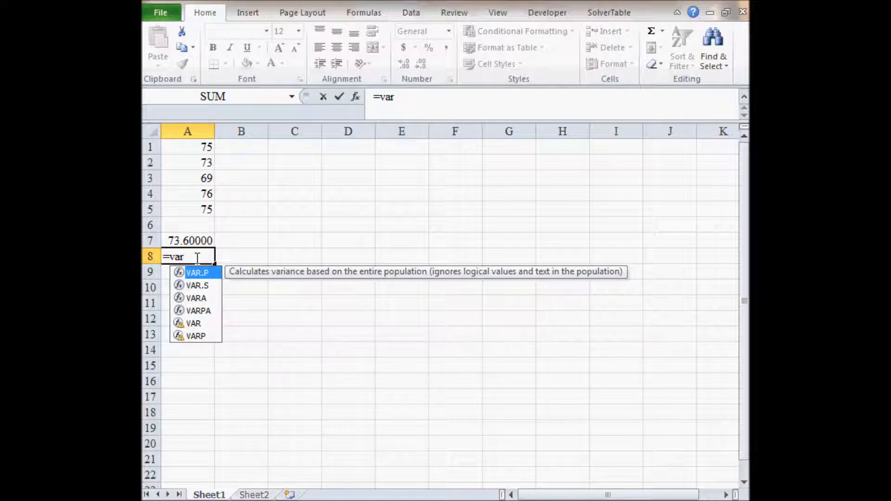
text(.s)
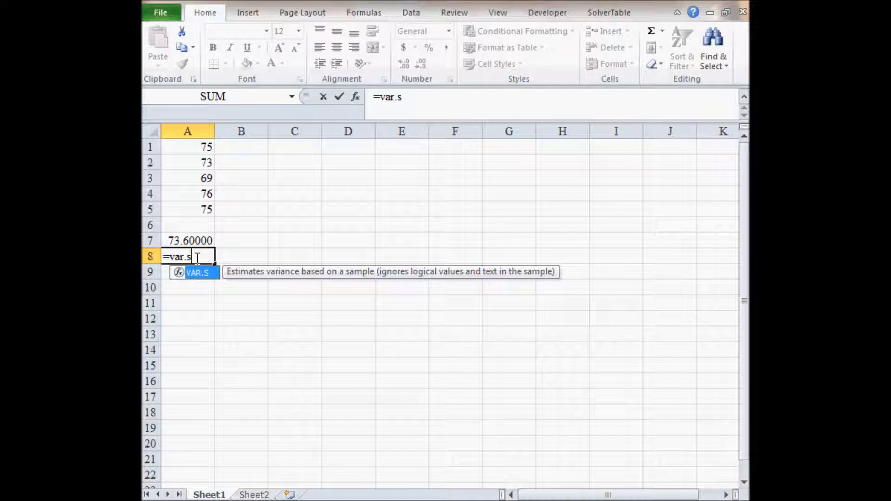
text(()
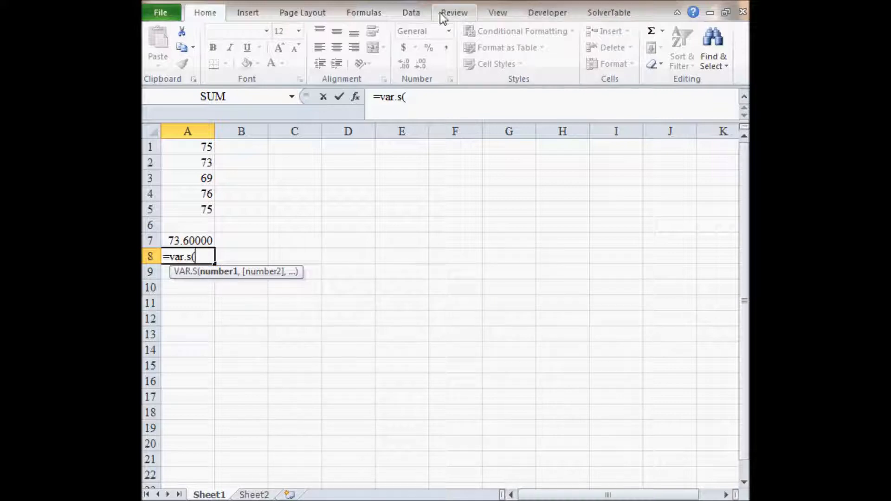
drag(187, 202, 189, 145)
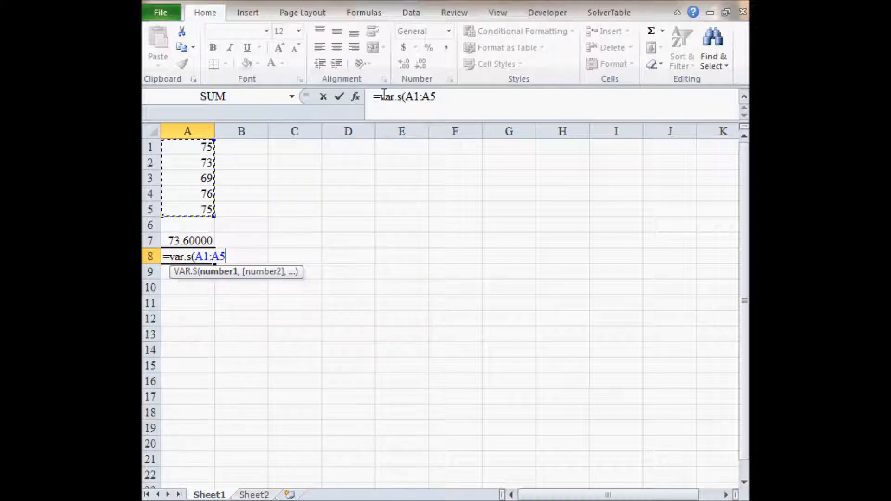
text())
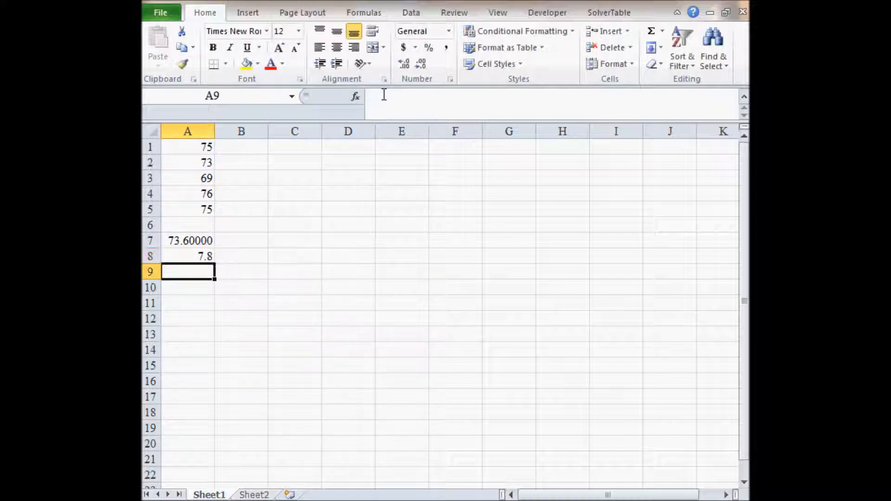
Format the variance in A8 to five decimals, and enter 7.80000 as the population variance answer for part b in CengageNOW.
key(Up)
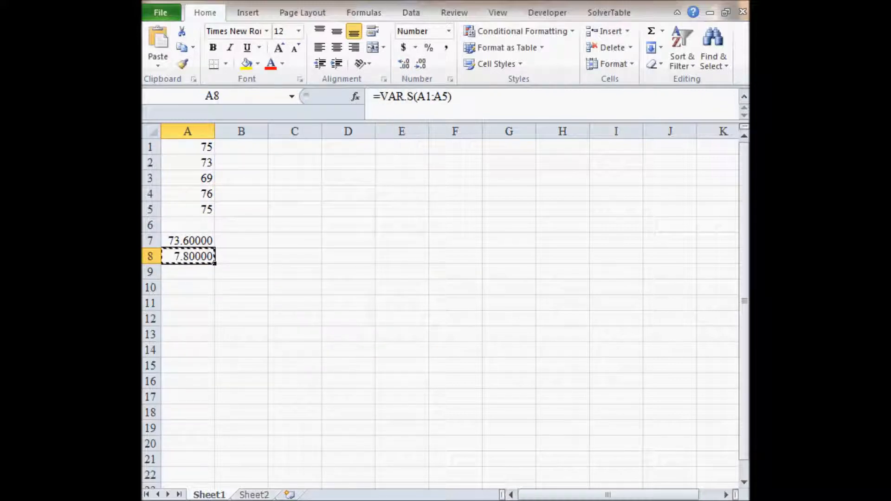
key(alt+Tab)
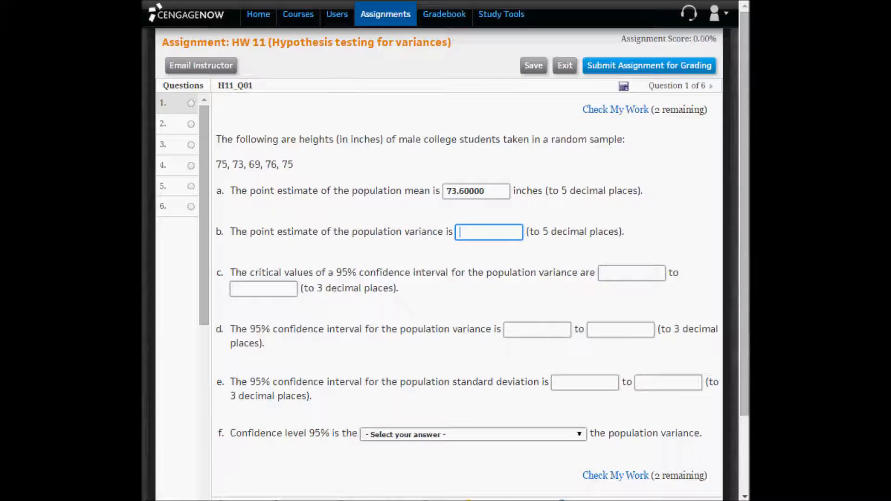
text(7.80000)
click(265, 288)
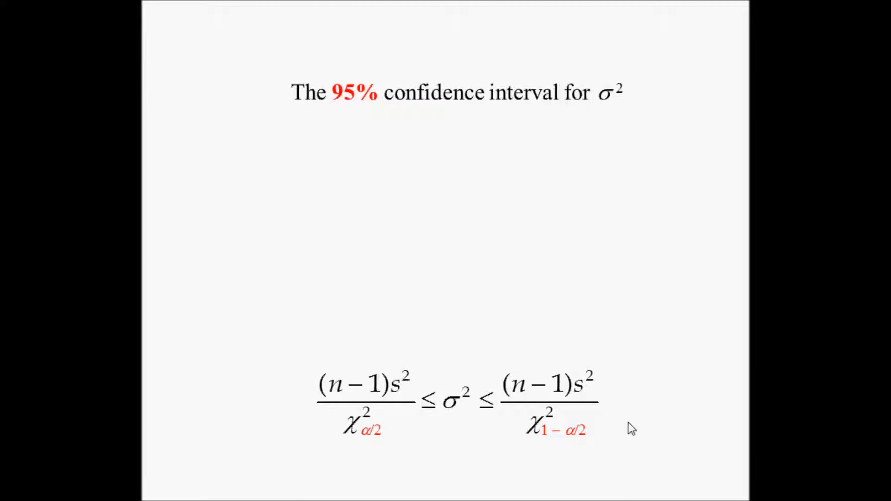
key(Right)
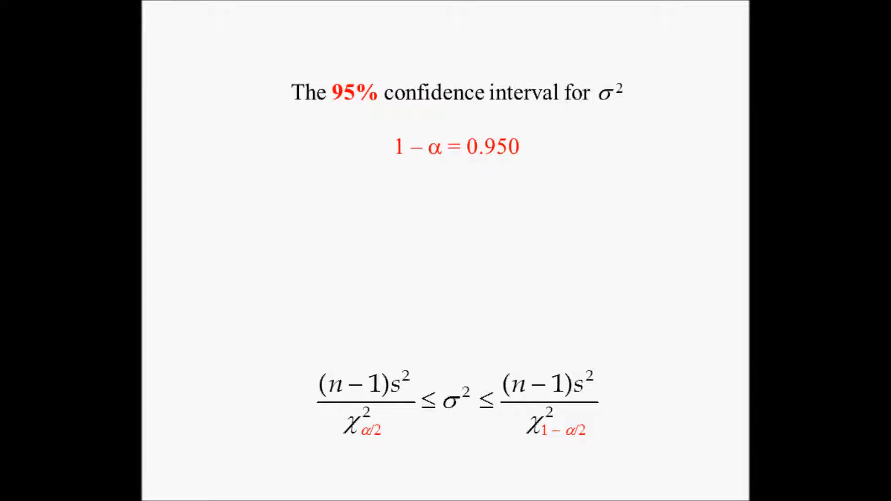
key(Right)
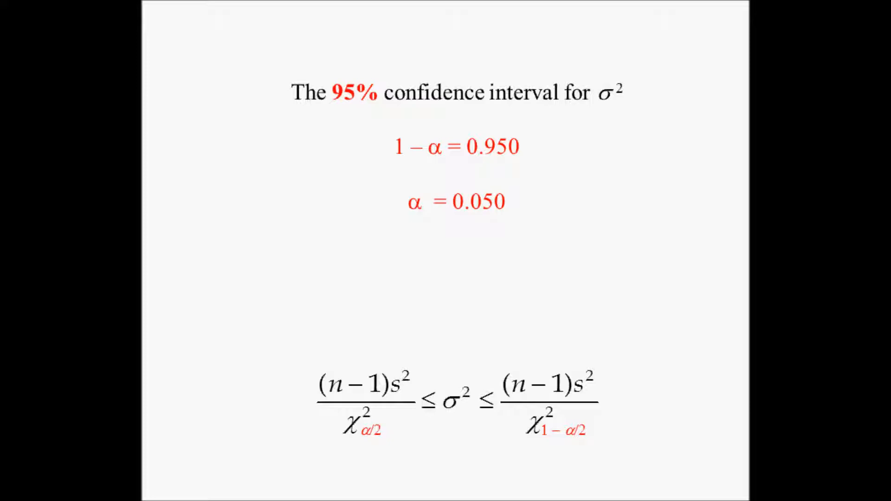
key(Right)
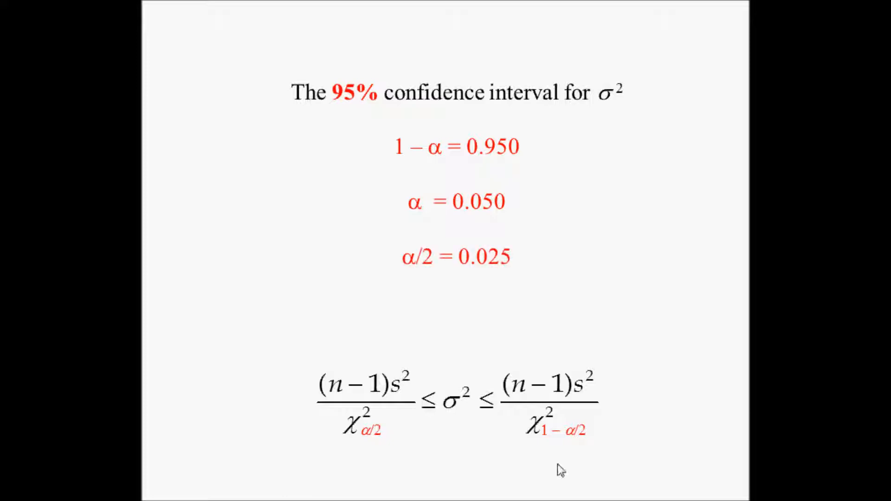
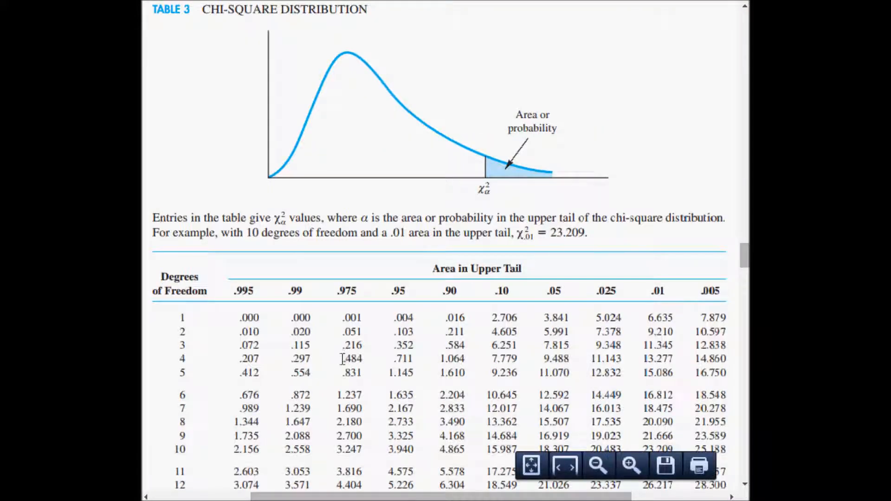
Copy .484 from the chi-square table (4 degrees of freedom, .975) and paste it as part c's lower critical value in CengageNOW.
drag(343, 358, 366, 358)
key(ctrl+c)
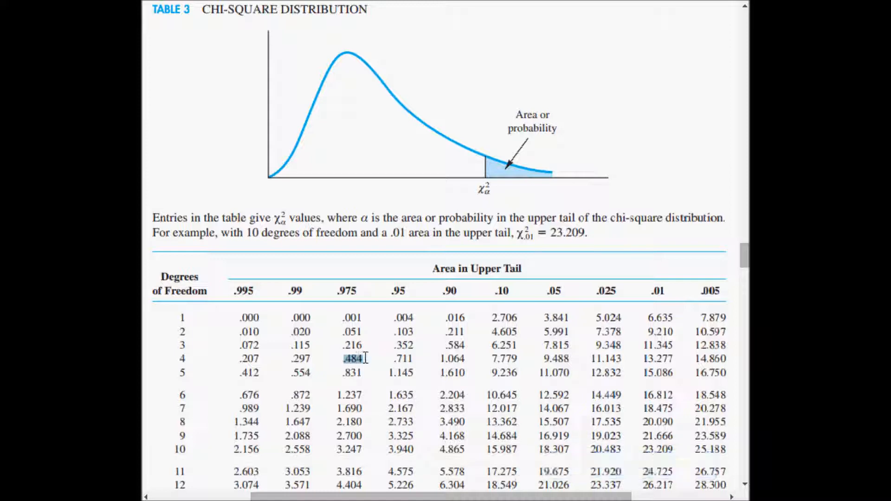
right_click(354, 360)
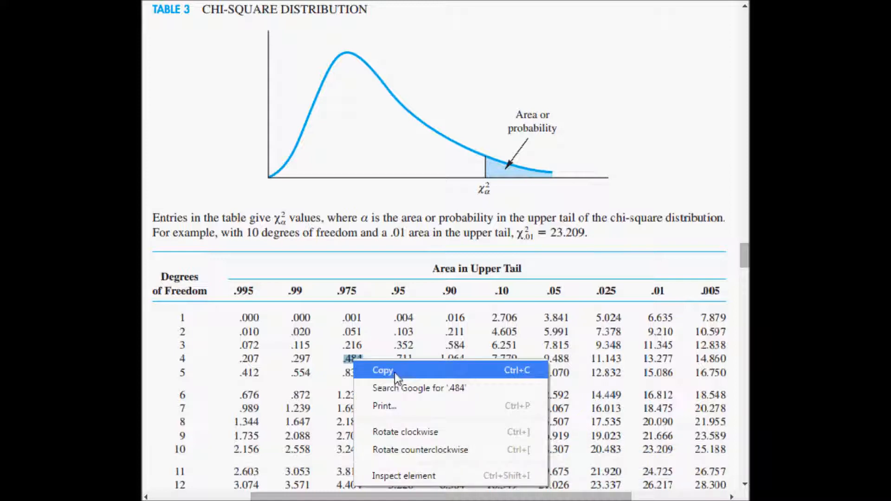
click(373, 371)
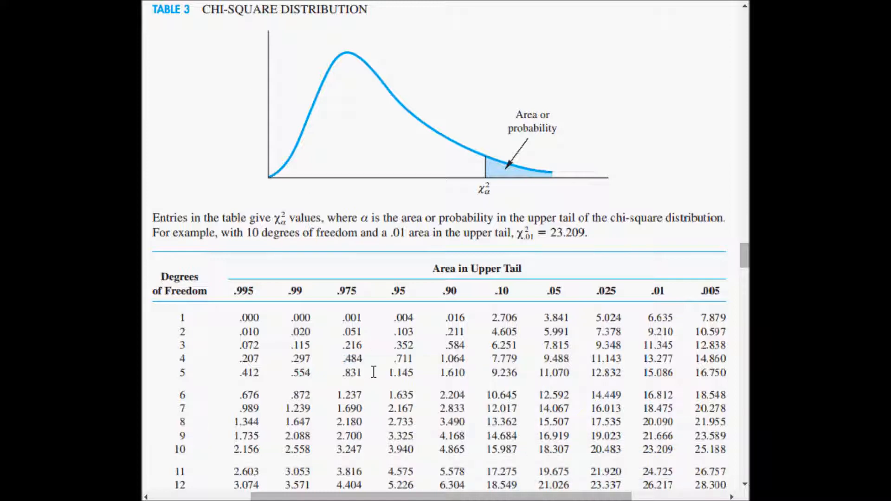
key(alt+Tab)
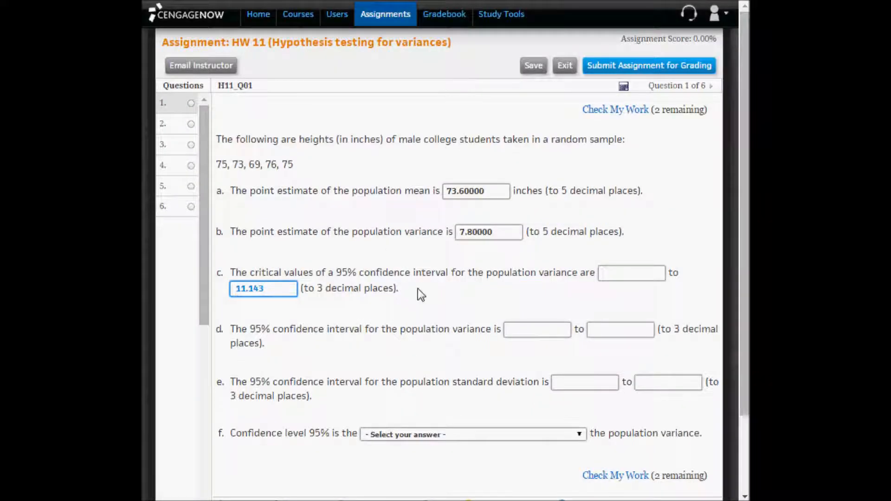
click(636, 275)
right_click(636, 275)
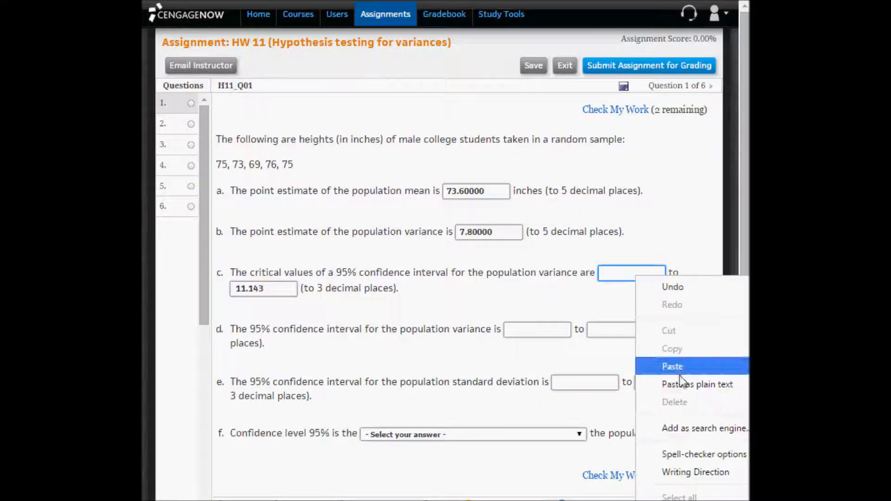
click(680, 365)
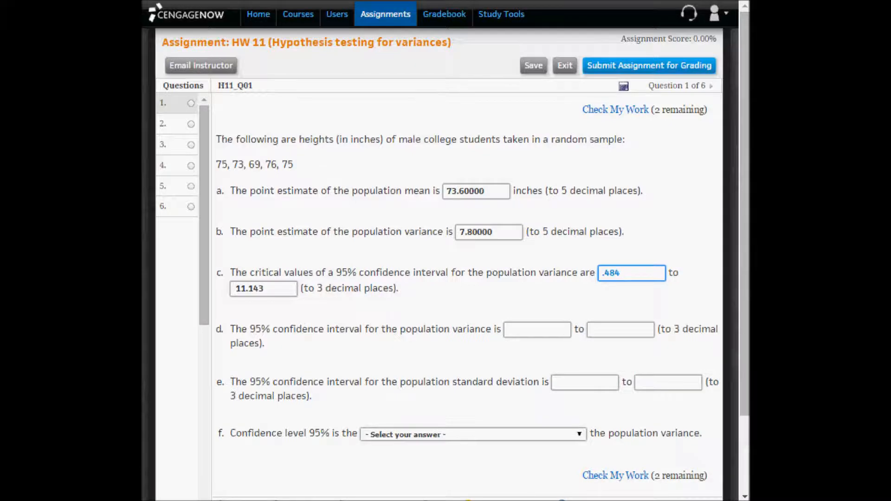
Switch to Excel and paste the lower critical value 0.484 into cell B11 under the L cv heading.
key(alt+Tab)
double_click(253, 303)
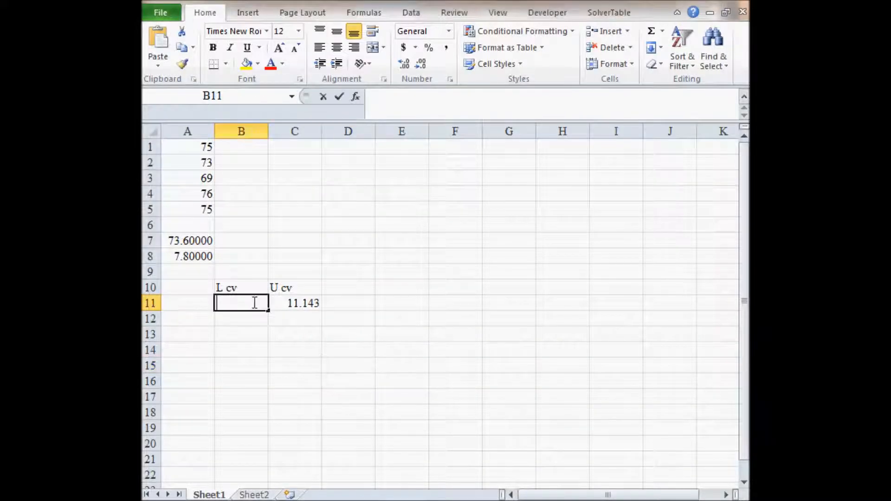
key(ctrl+v)
click(292, 350)
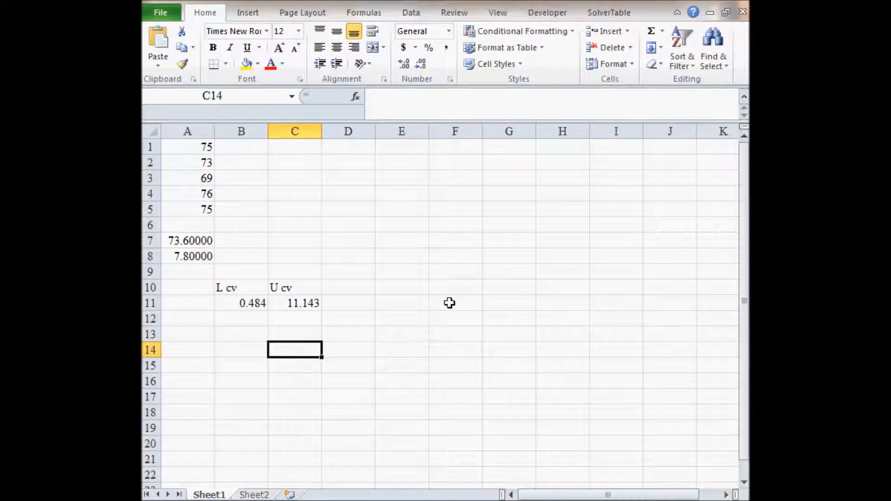
Capture the confidence interval formula with 11.143 and 0.484 from the slide using Snipping Tool, then minimize the snip window.
key(alt+Tab)
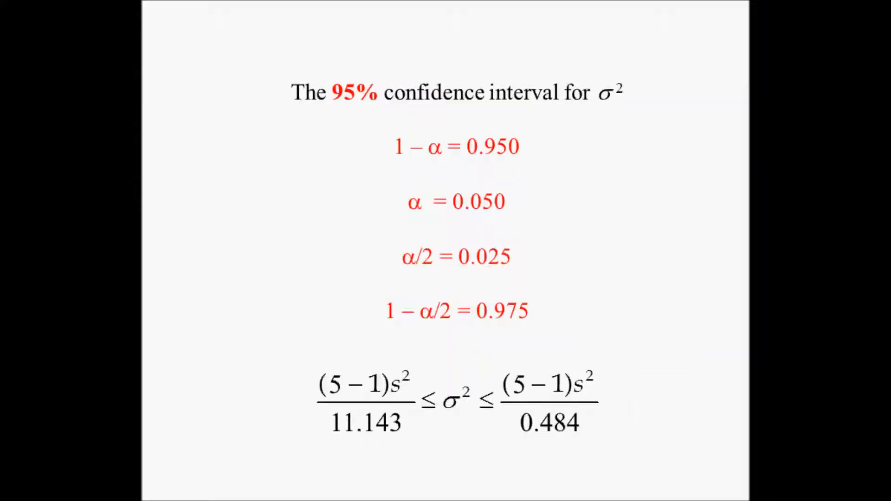
key(alt+Tab)
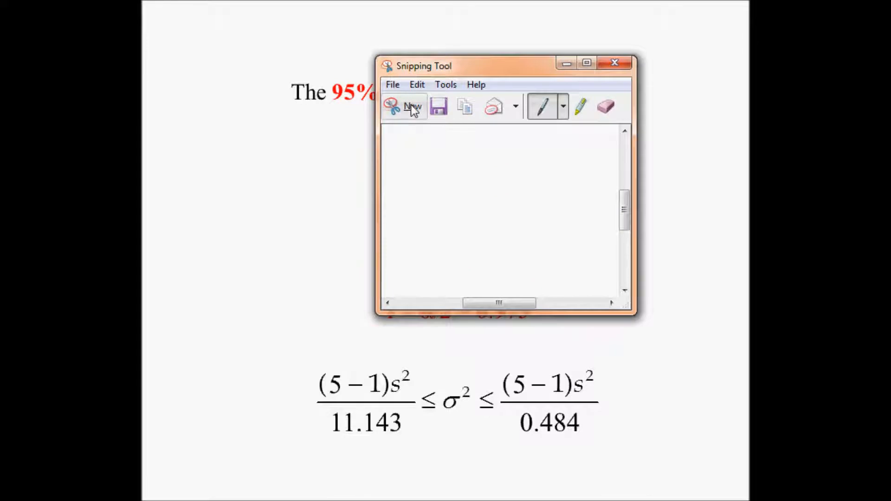
click(413, 109)
mouse_move(309, 365)
mouse_down()
mouse_move(622, 451)
mouse_move(596, 445)
mouse_move(606, 442)
mouse_up()
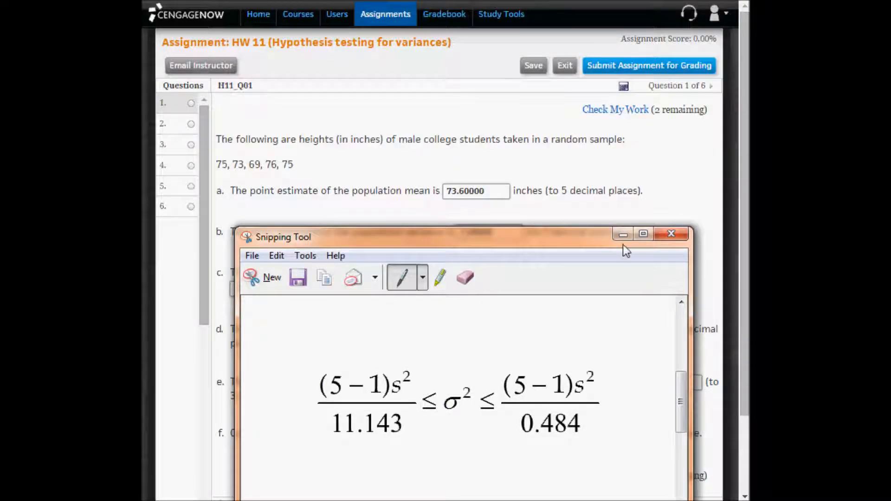
click(622, 238)
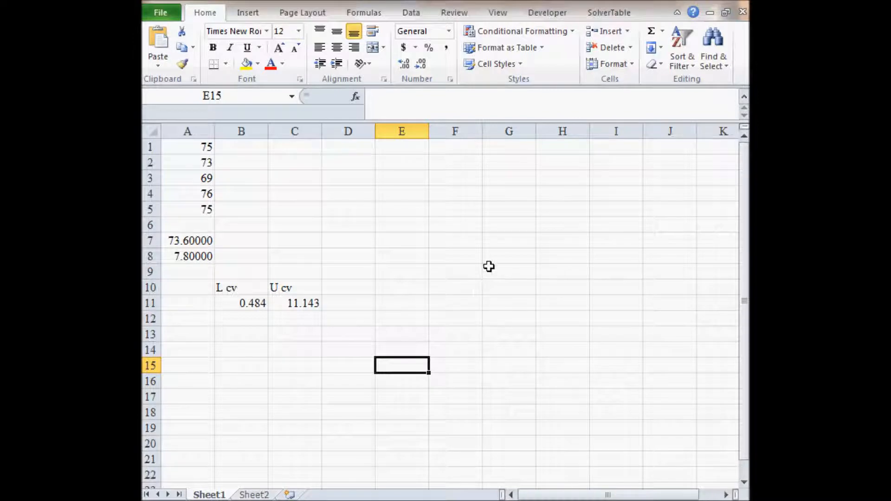
Paste the captured formula picture into the Excel worksheet, shrink it, and place it over columns D to G, rows 3 to 6.
key(ctrl+v)
drag(495, 368, 482, 188)
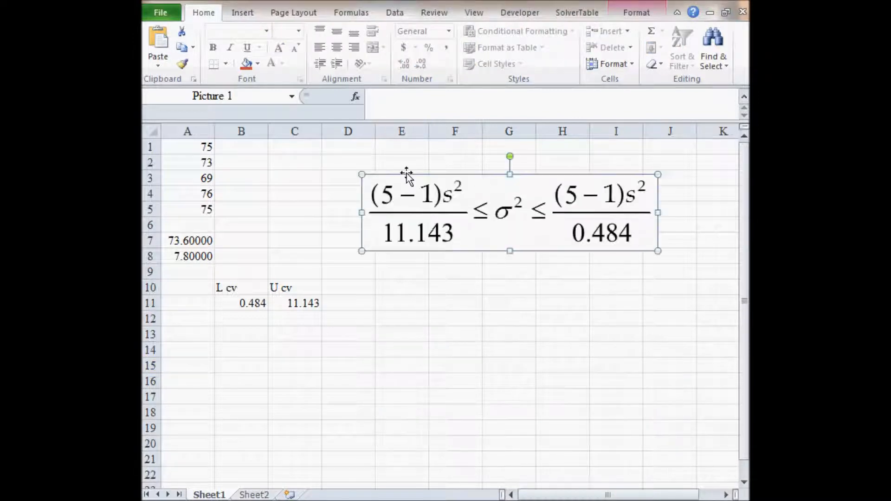
drag(361, 175, 453, 198)
drag(484, 221, 352, 197)
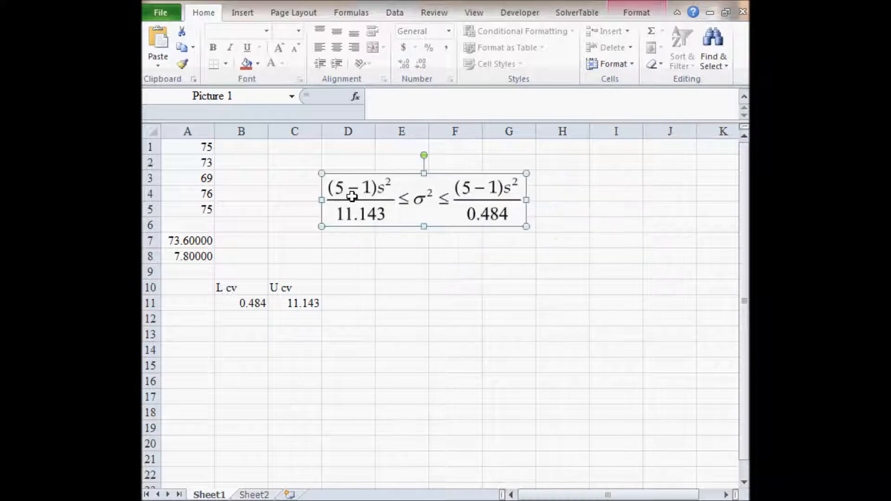
Label cell B14 as LL of CI and cell C14 as UL of CI.
click(249, 360)
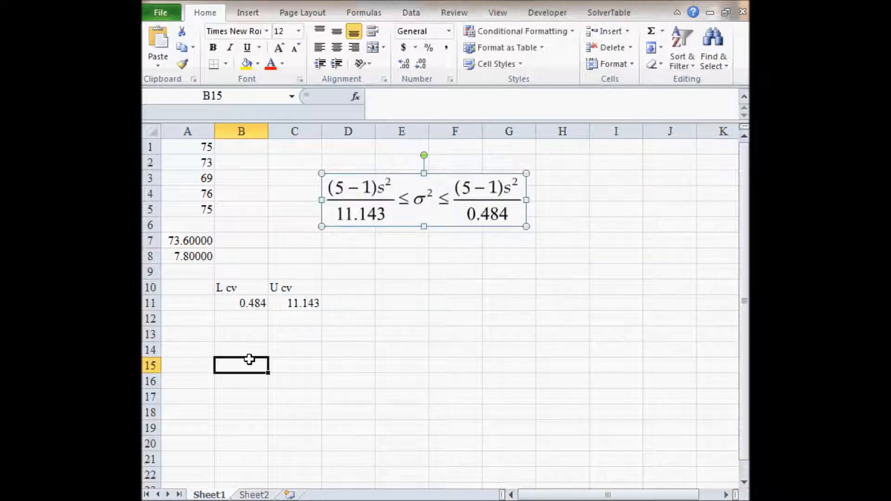
click(247, 348)
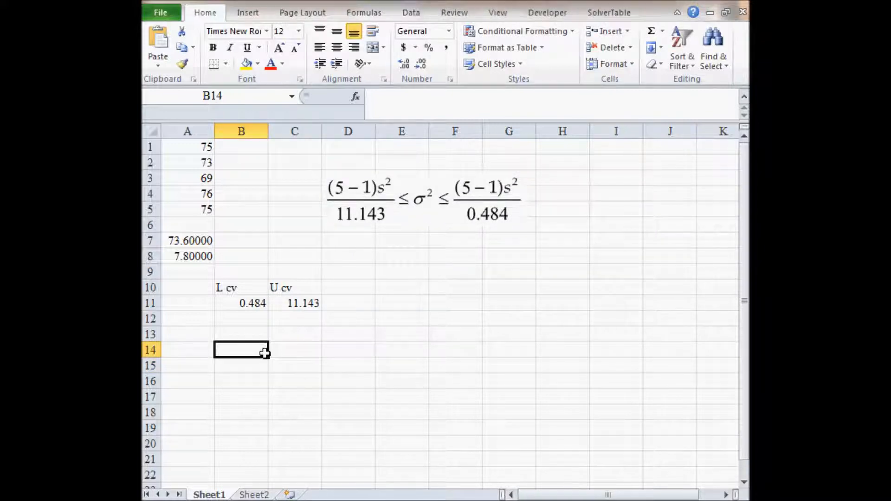
text(LL of )
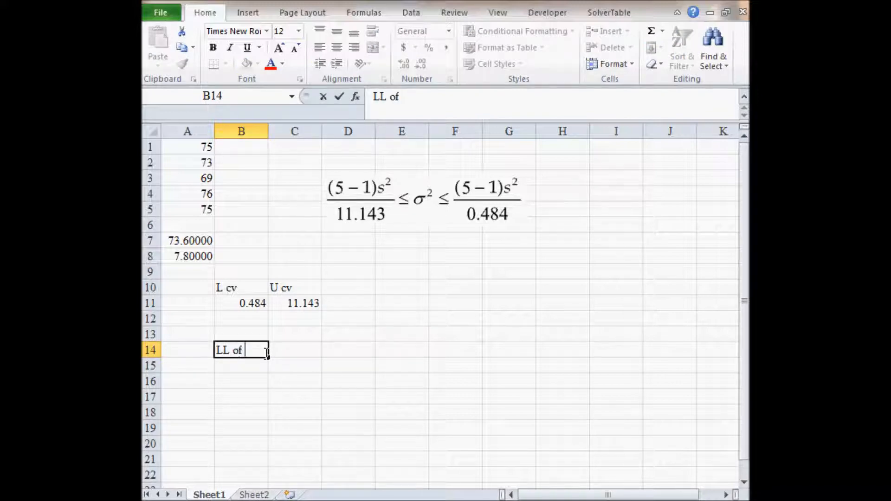
text(CI)
key(Tab)
text(UL)
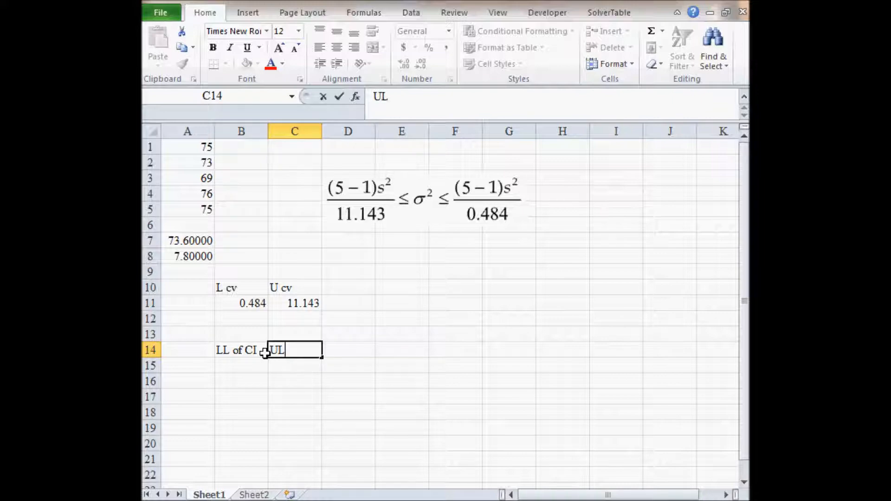
text( of CI)
key(BackSpace)
text(D)
key(BackSpace)
key(BackSpace)
text(CI)
key(Return)
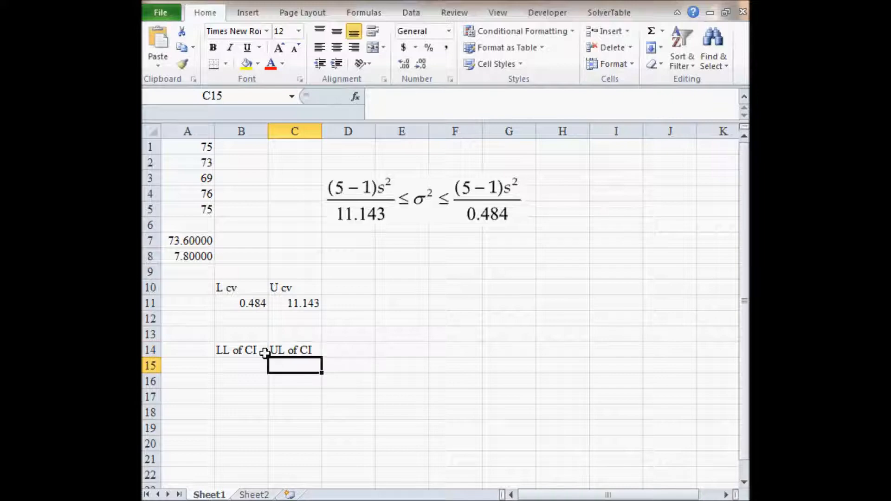
Fill cells B14 to C15 with yellow.
key(Left)
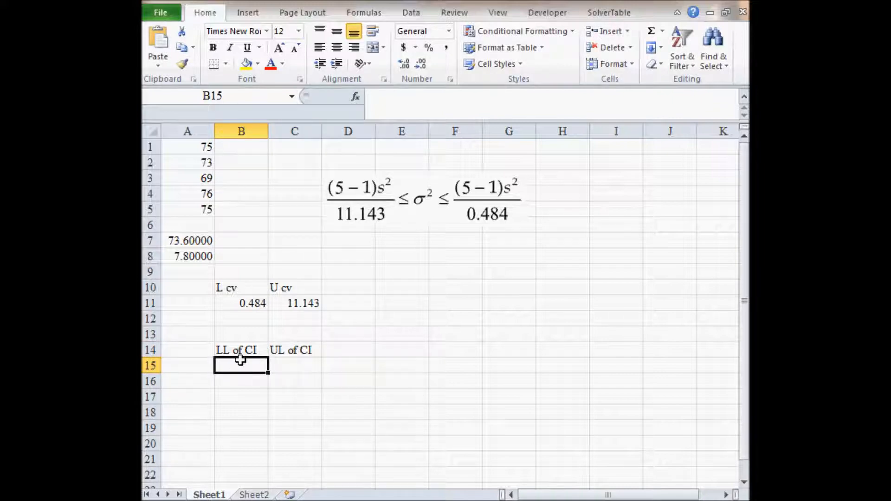
drag(236, 350, 297, 364)
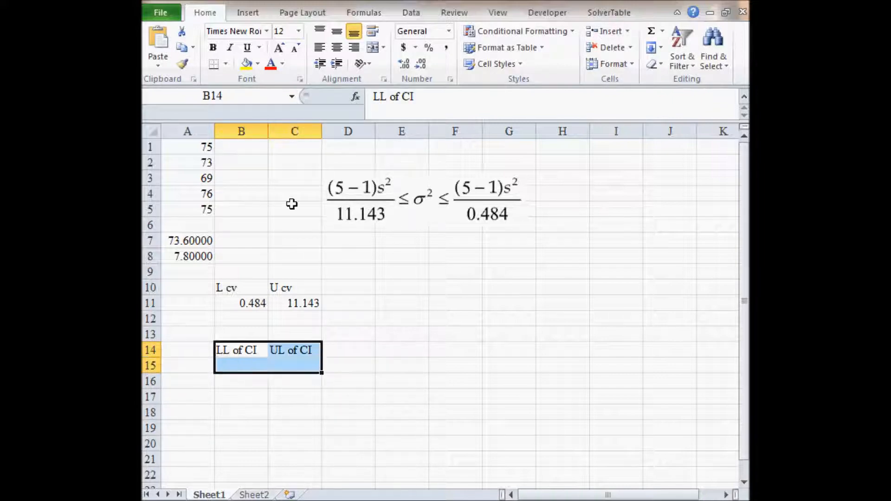
click(247, 61)
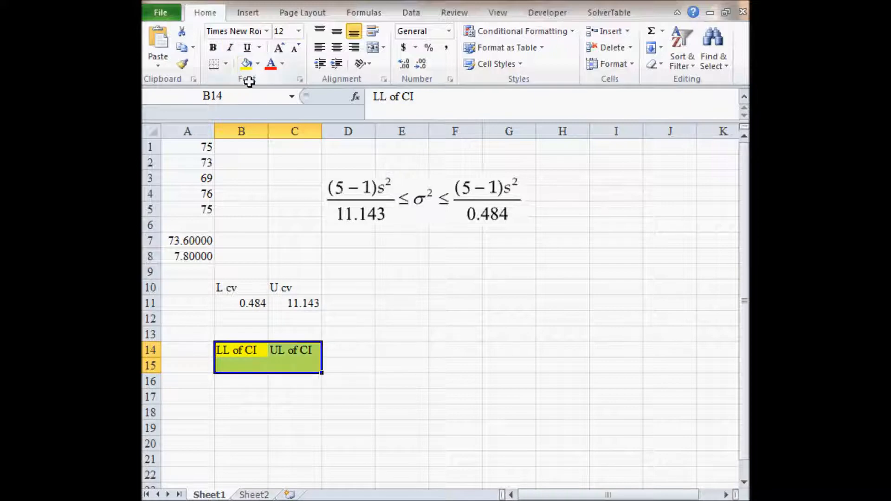
Calculate the lower limit of the variance interval in cell B15 with the formula =(5-1)*A8/C11.
click(251, 364)
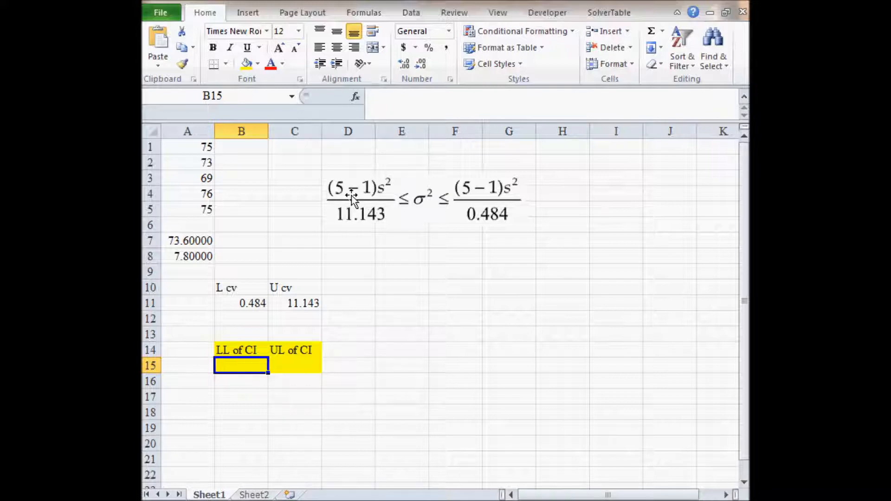
text(=)
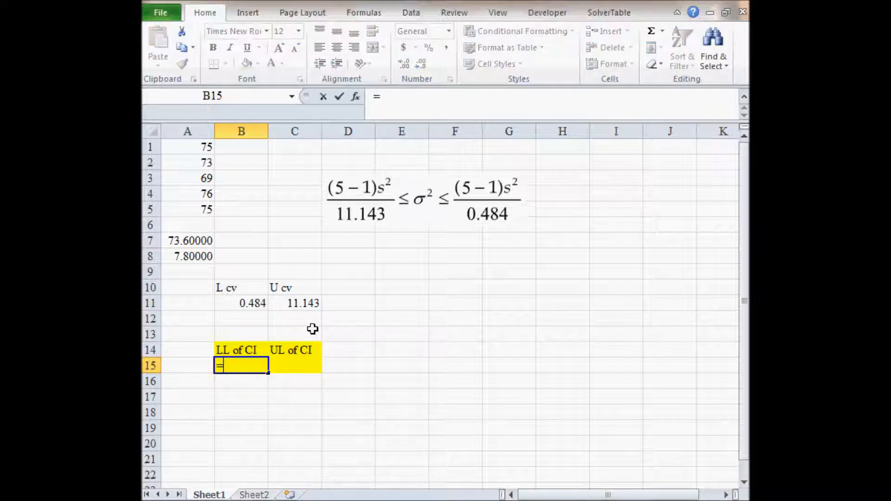
text((5)
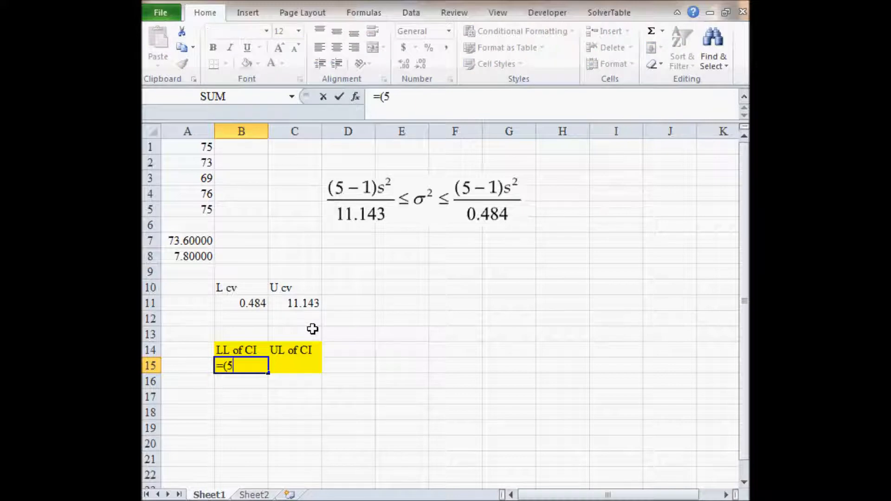
text(-1)*)
click(185, 256)
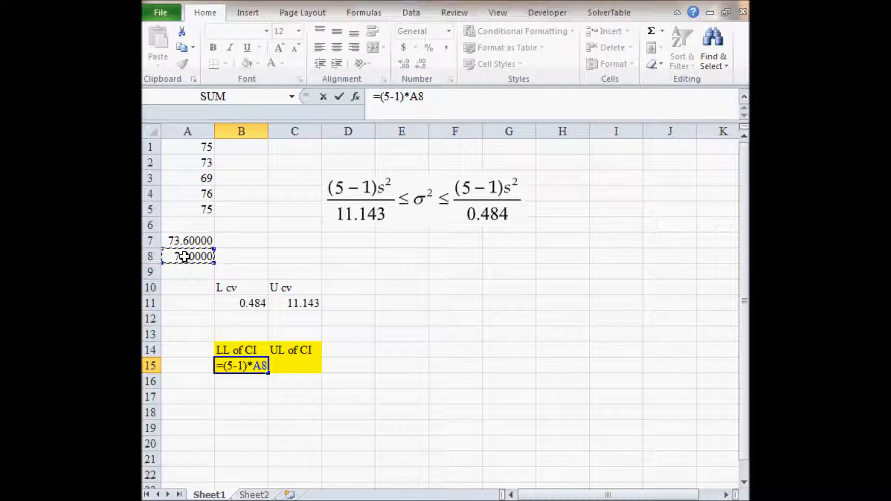
text(/)
click(313, 303)
key(Return)
key(Up)
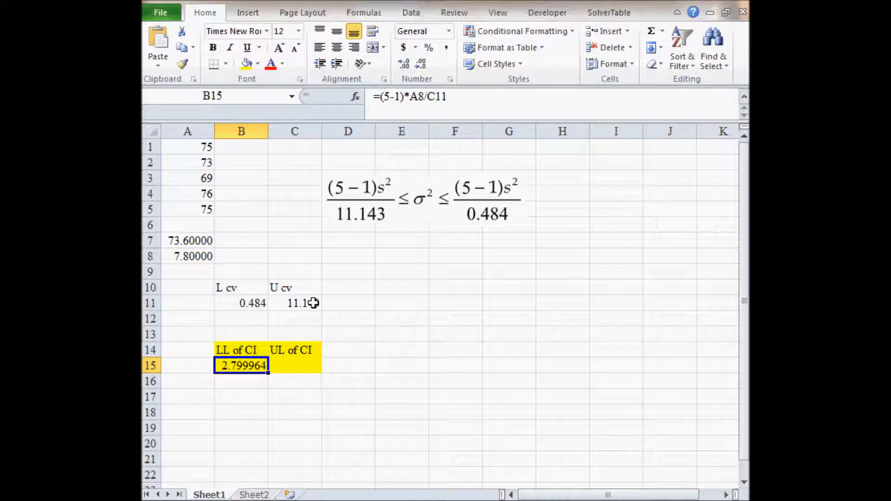
Center the contents of cells B10 to C15, covering the critical values and the interval limits.
click(286, 365)
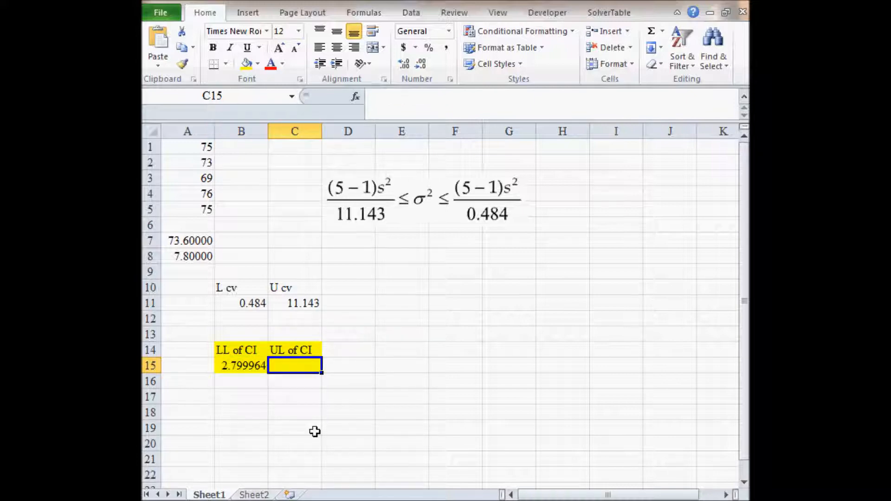
click(294, 304)
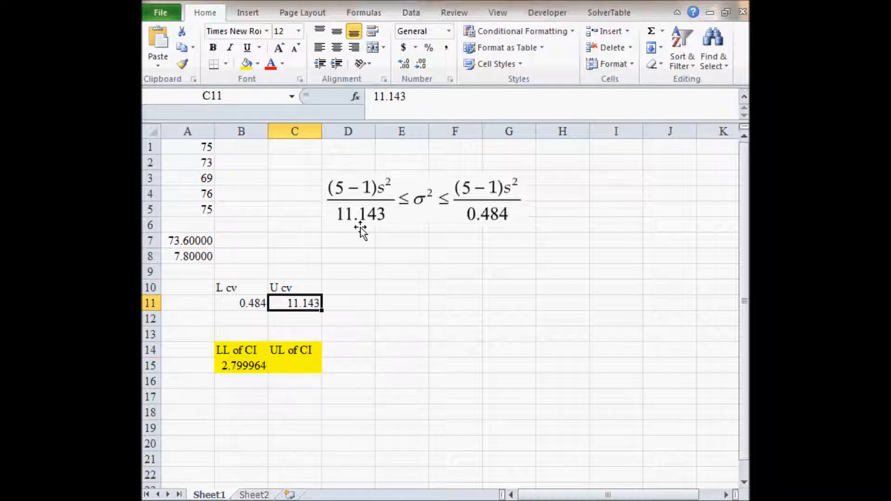
click(241, 304)
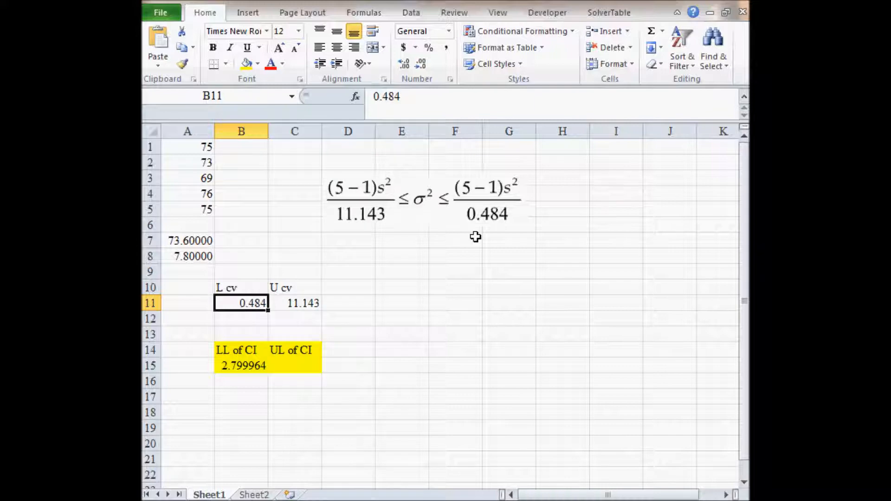
click(496, 218)
drag(246, 288, 302, 365)
click(337, 49)
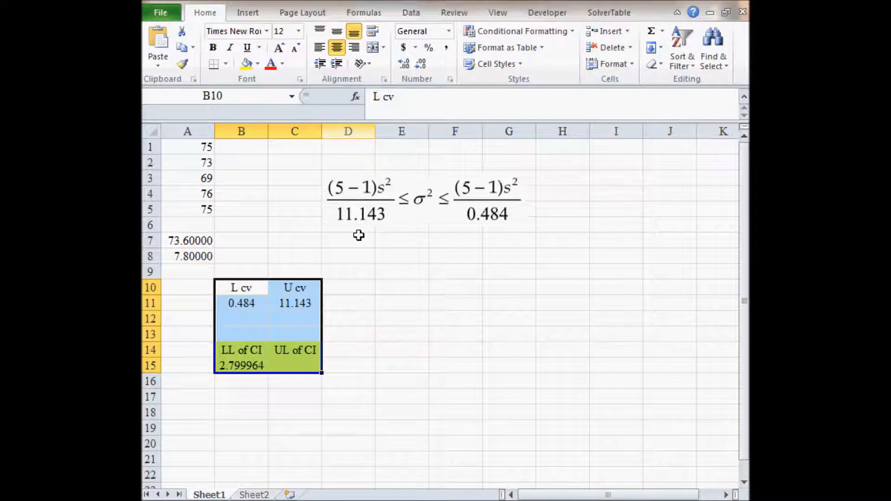
Calculate the upper limit of the variance interval in cell C15 with the formula =(5-1)*A8/B11.
click(292, 304)
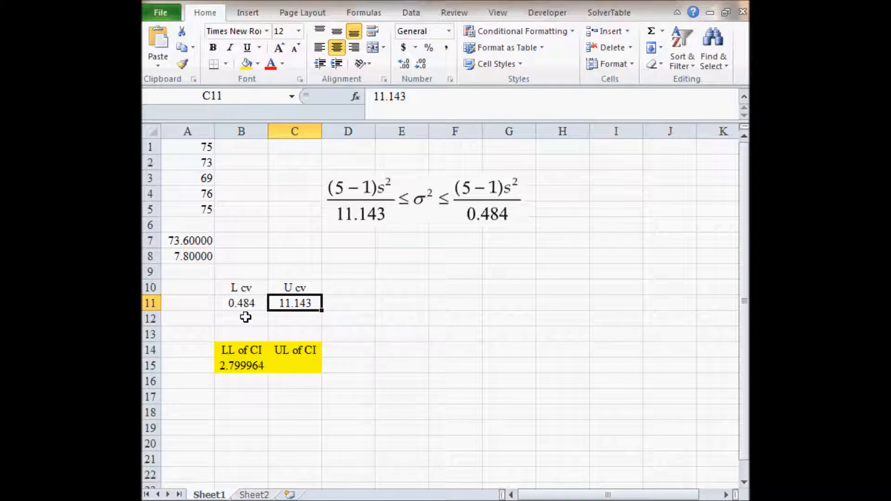
click(239, 303)
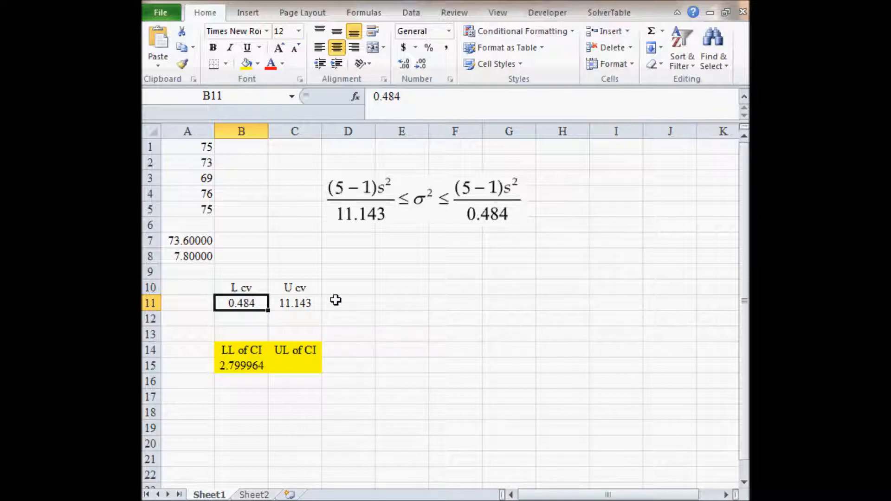
click(297, 365)
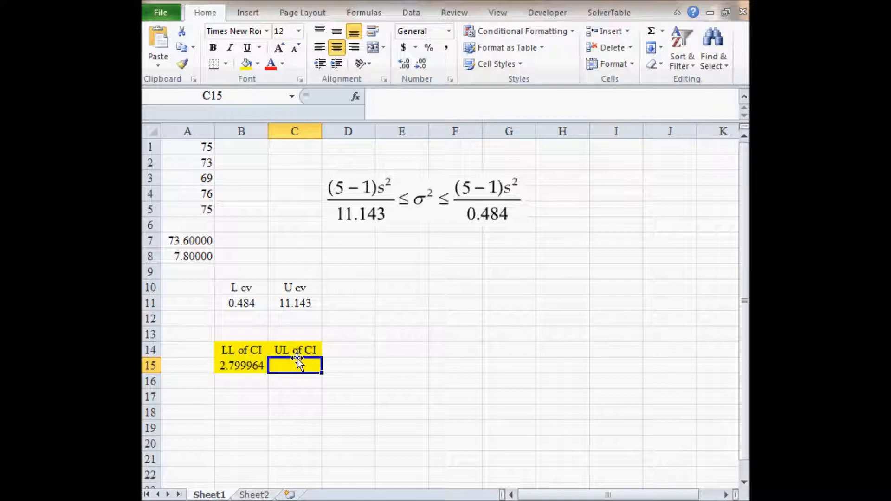
text(=(5-1))
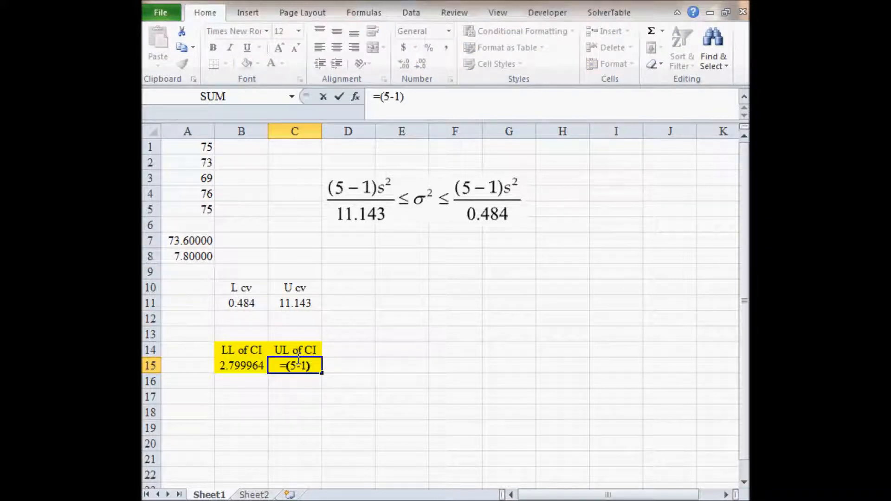
text(*)
click(195, 256)
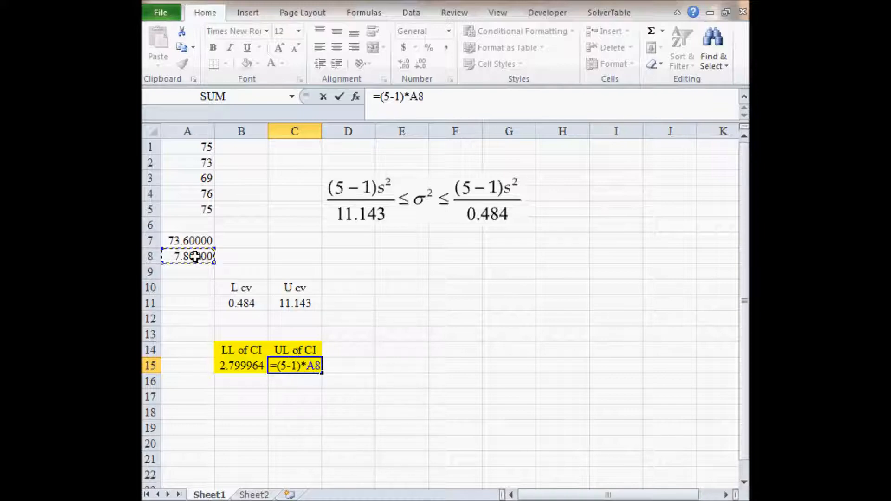
text(/)
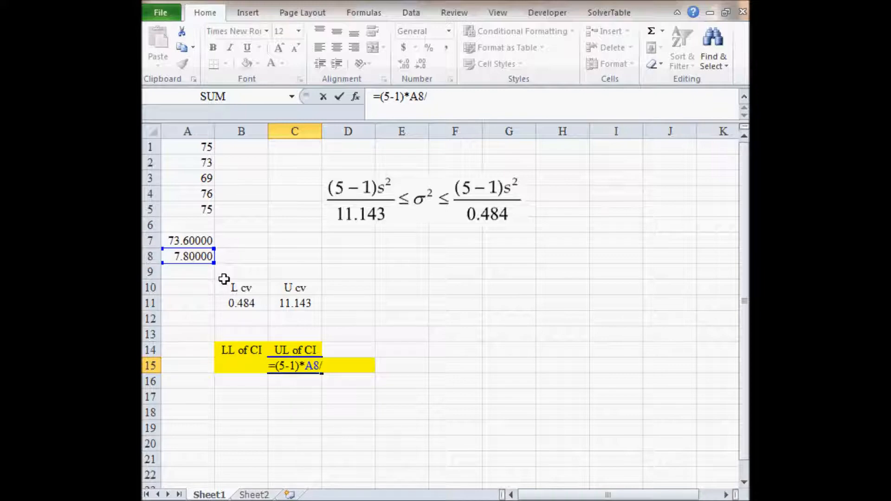
click(245, 304)
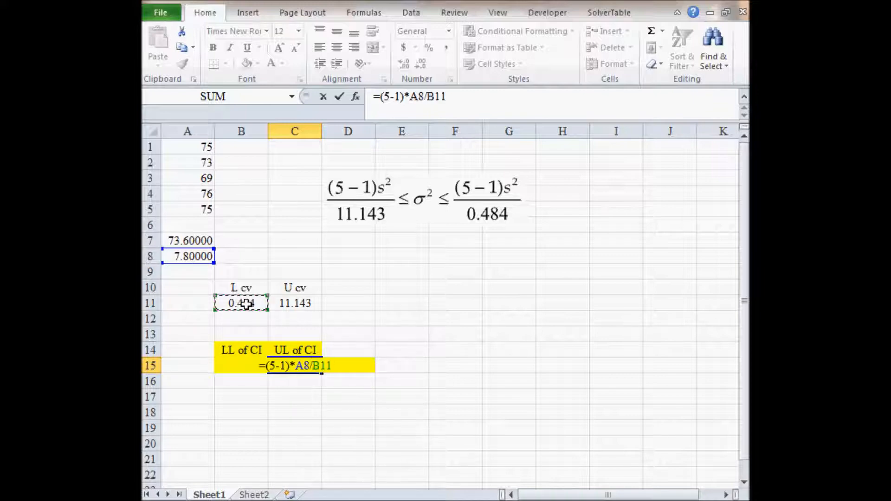
key(Return)
key(Up)
key(Up)
key(Left)
key(Down)
key(Right)
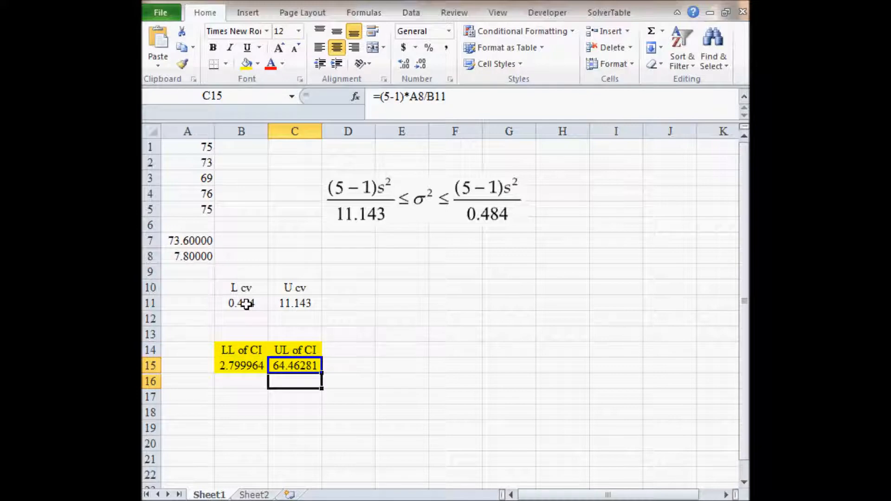
Check the precision required for part d in CengageNOW, then format cells B15 and C15 to three decimal places in Excel.
click(250, 365)
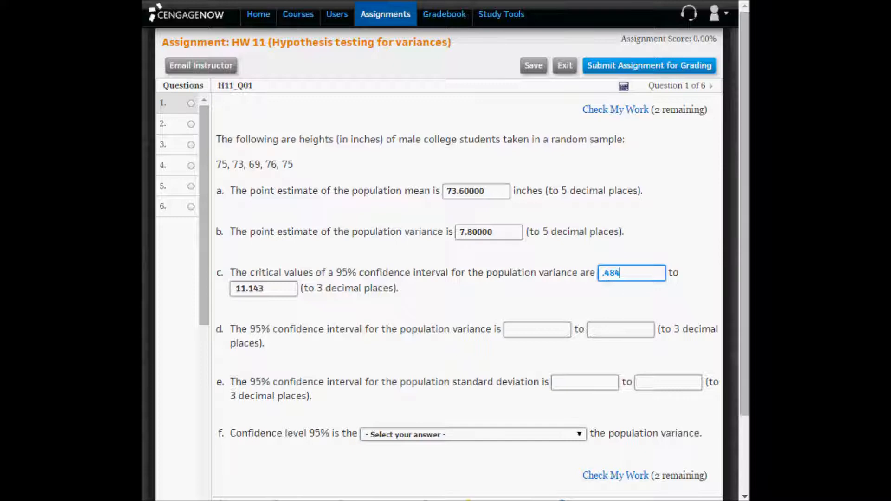
key(alt+Tab)
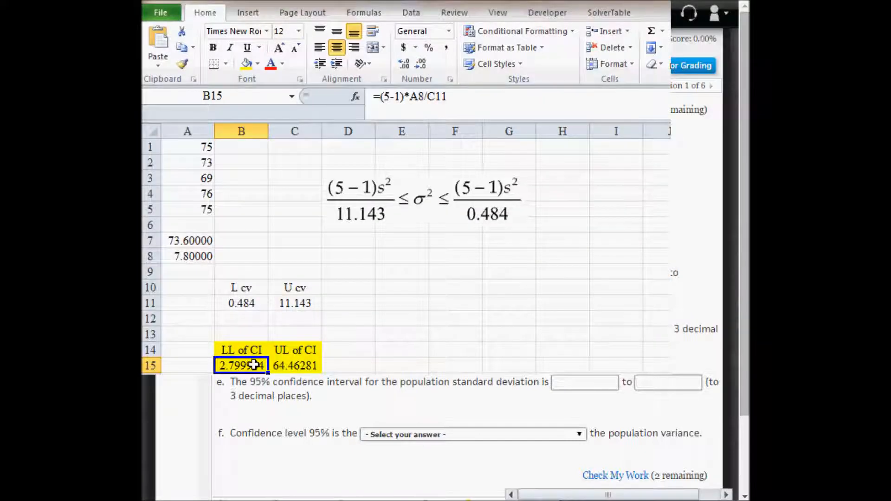
drag(258, 365, 294, 366)
click(421, 63)
click(422, 63)
click(421, 63)
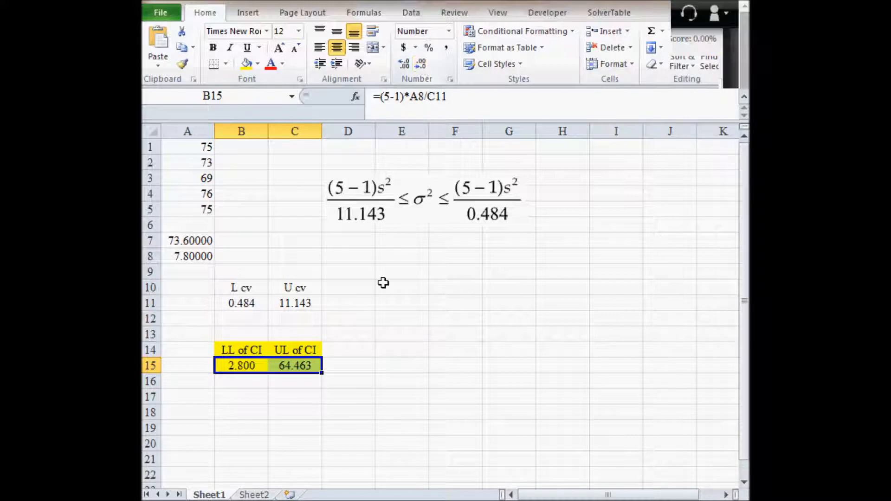
Copy the lower limit 2.800 from cell B15 and paste it as part d's lower variance limit in CengageNOW.
click(250, 365)
key(ctrl+c)
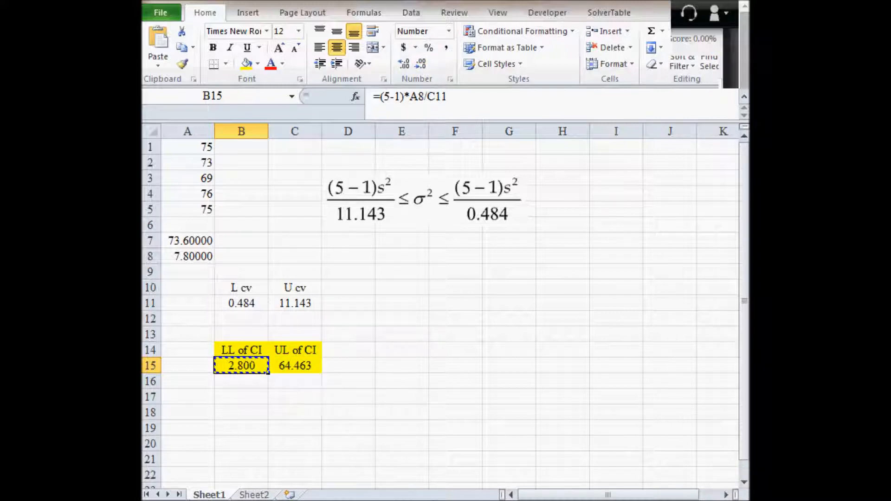
key(alt+Tab)
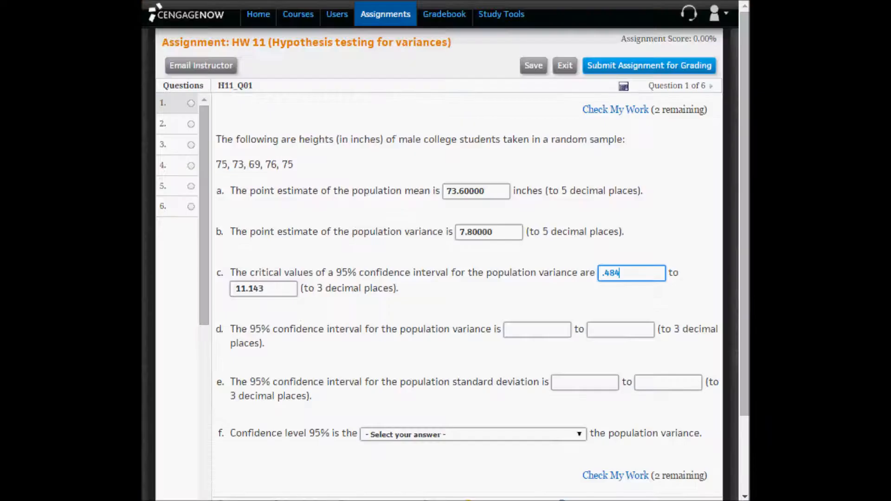
click(537, 330)
key(ctrl+v)
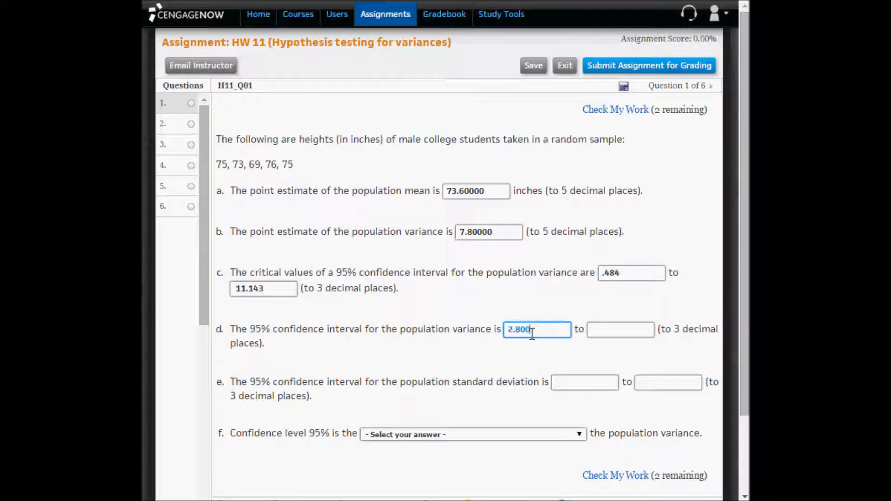
Copy the upper limit 64.463 from Excel cell C15 and paste it as part d's upper variance limit in CengageNOW.
key(alt+Tab)
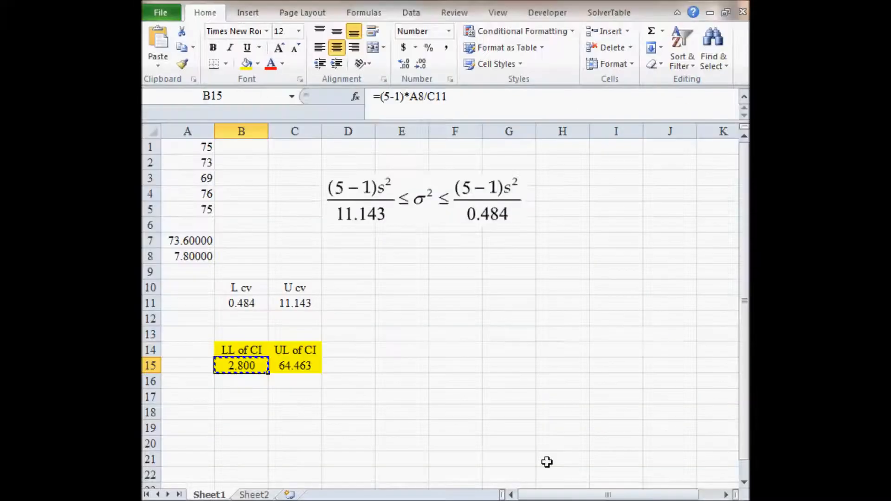
click(312, 365)
key(ctrl+c)
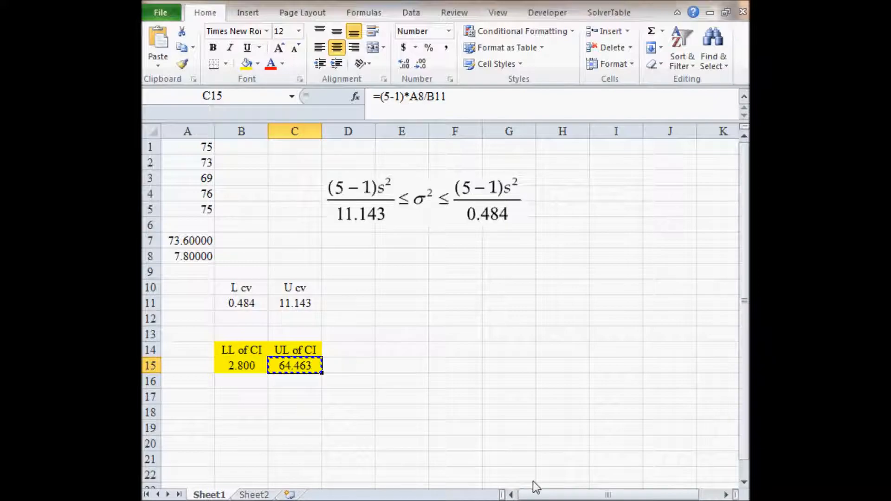
key(alt+Tab)
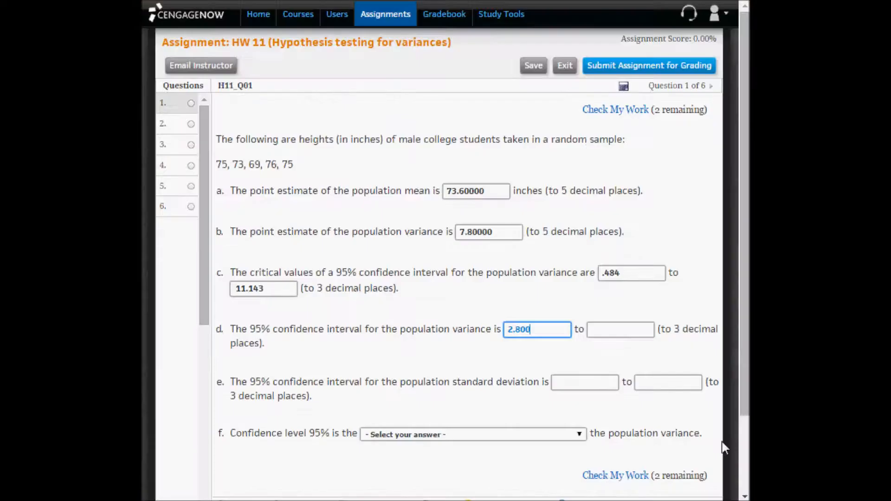
click(612, 331)
key(ctrl+v)
click(600, 363)
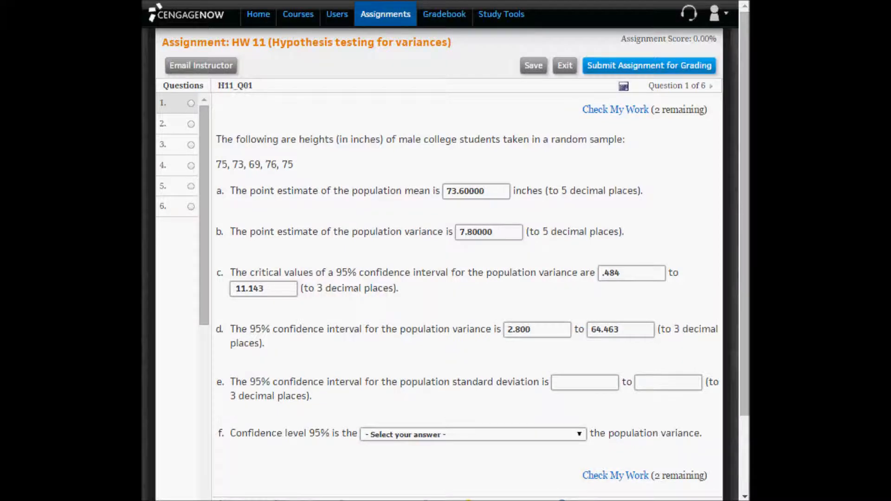
Switch to Excel and review the height data and the variance formula in cell A8.
key(alt+Tab)
drag(200, 148, 204, 211)
double_click(204, 254)
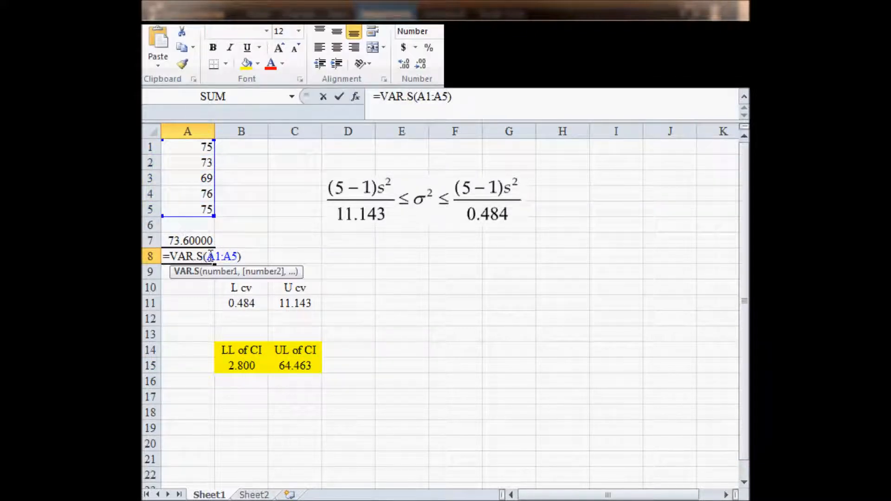
key(Return)
Label the units beside the point estimates, entering "inches" in cell B7 and "inches-squared" in cell B8.
click(232, 243)
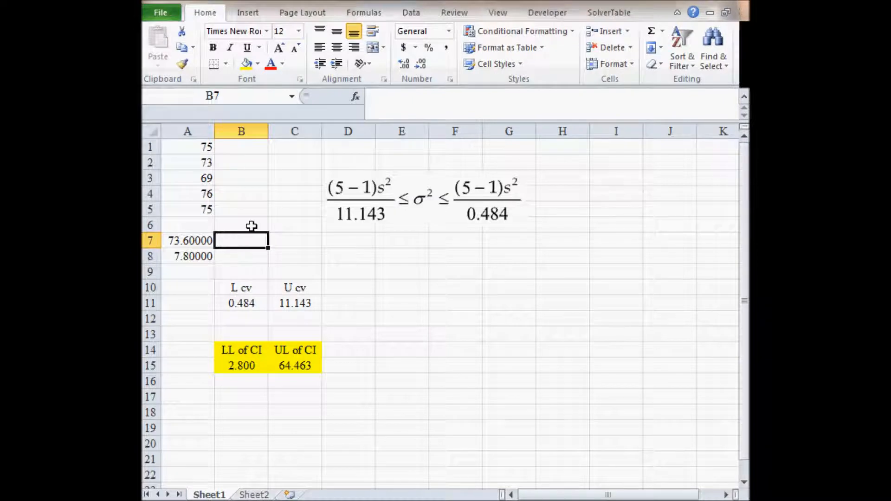
text(inches)
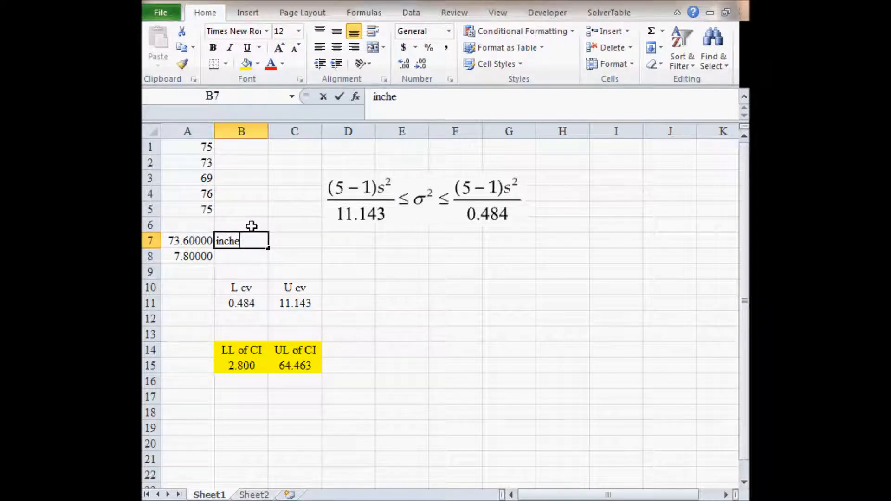
key(Return)
text(inches)
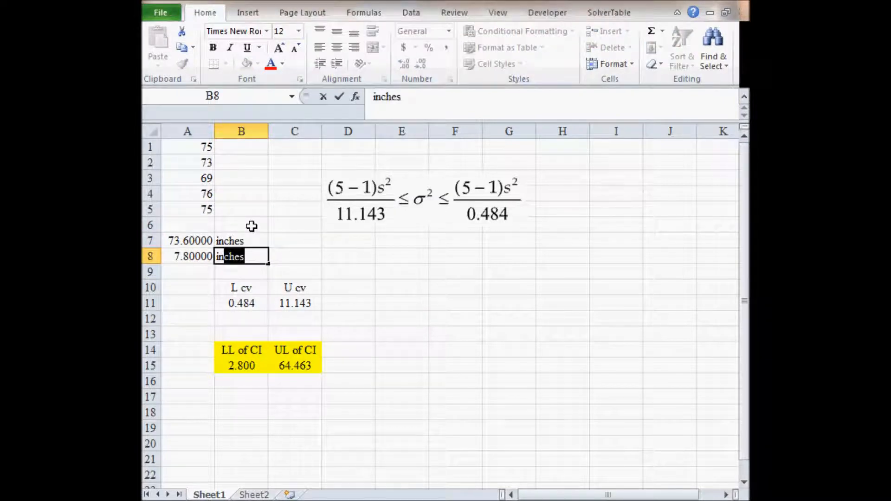
text(-s)
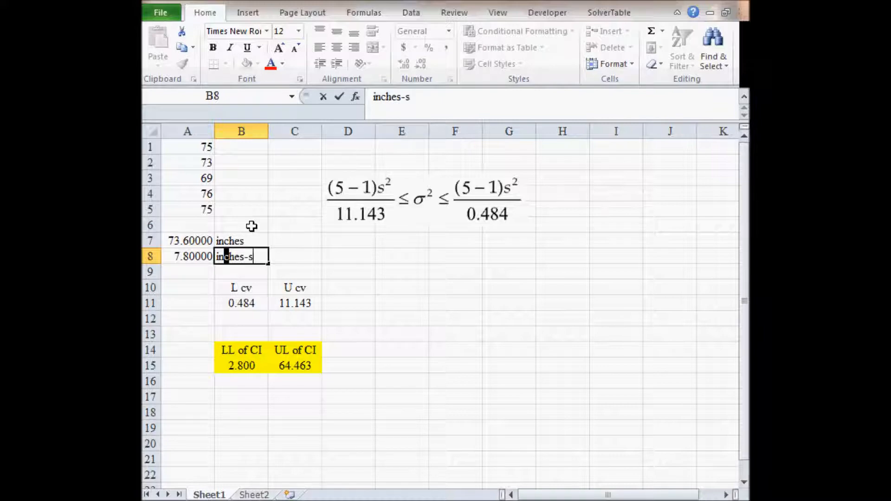
text(quared)
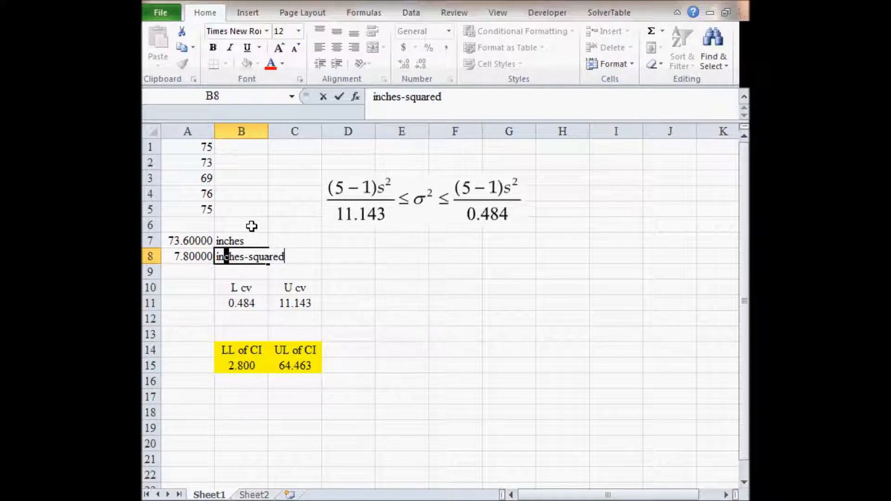
key(Return)
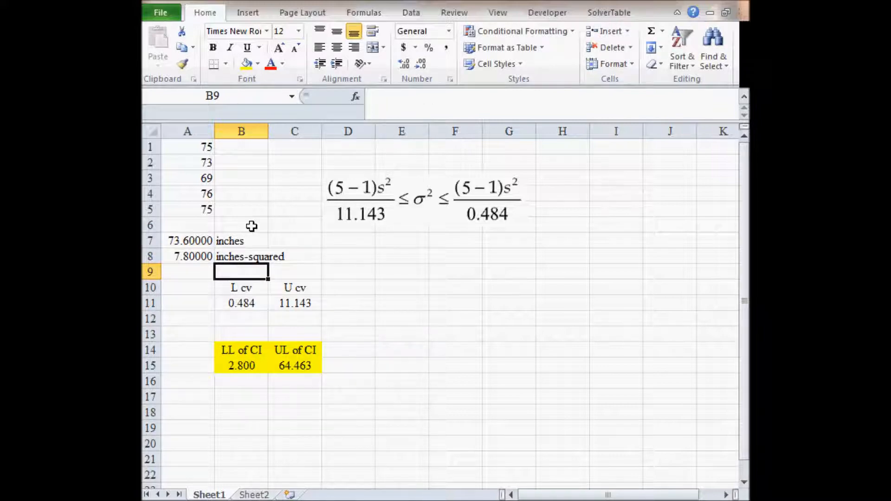
Copy the variance interval block B14:C15 and paste it at cell B17.
key(Down)
key(Down)
key(Down)
key(Down)
key(Down)
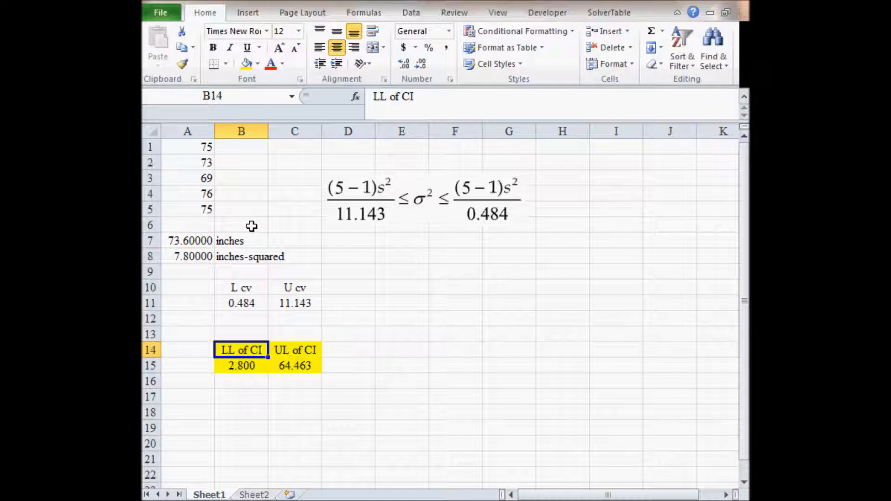
key(Down)
key(Down)
key(Up)
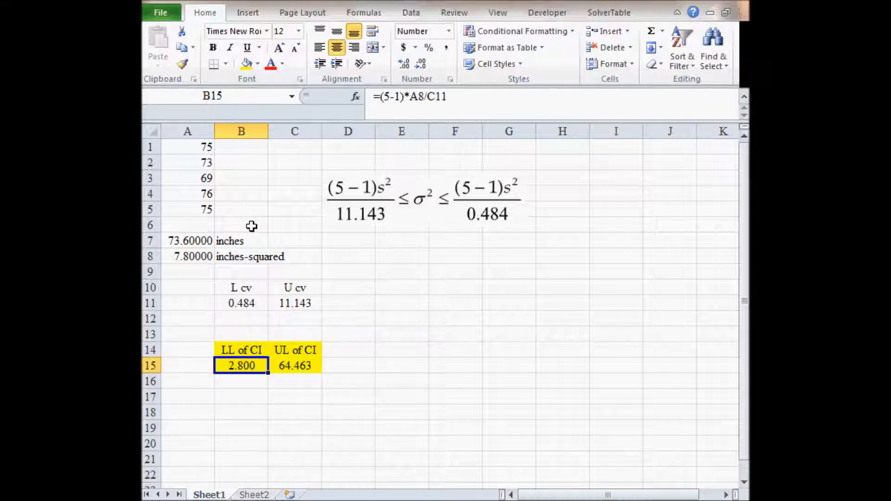
key(Up)
key(Up)
key(Down)
key(Down)
key(Up)
key(shift+Down)
key(shift+Right)
key(ctrl+c)
key(Down)
key(Down)
key(Down)
key(ctrl+v)
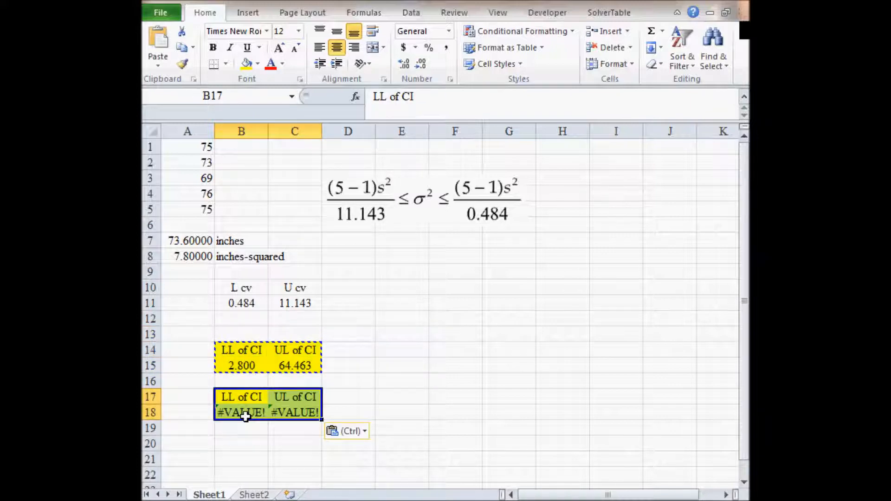
Calculate the lower limit of the standard deviation interval in cell B18 with the formula =SQRT(B15).
click(240, 412)
text(=)
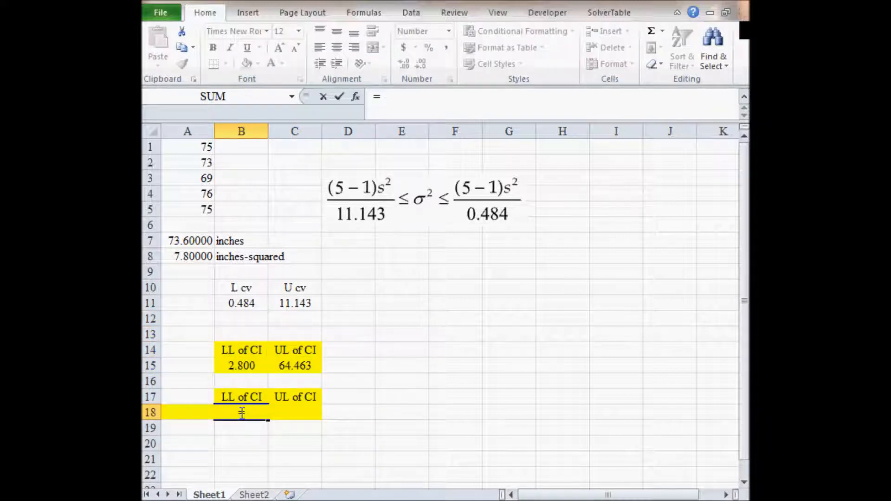
text(sqrt()
key(Up)
key(Up)
key(Up)
text())
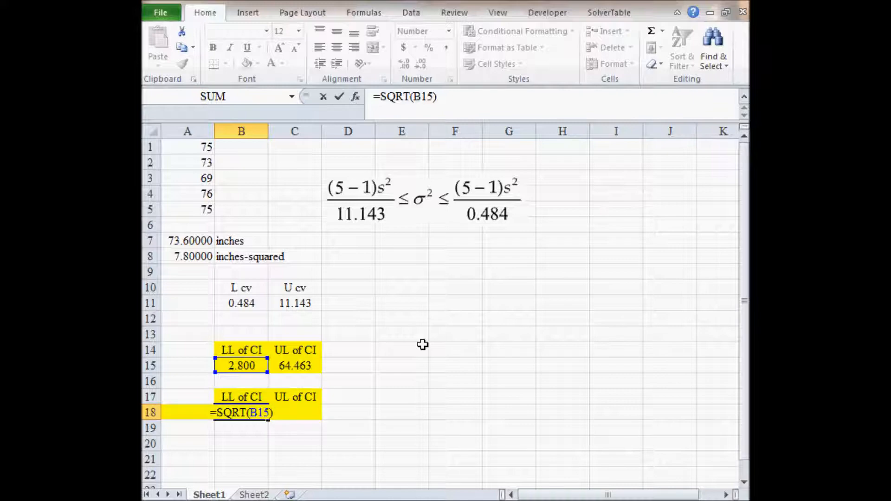
key(Return)
Calculate the upper limit of the standard deviation interval in cell C18 with the formula =SQRT(C15).
key(Up)
key(Right)
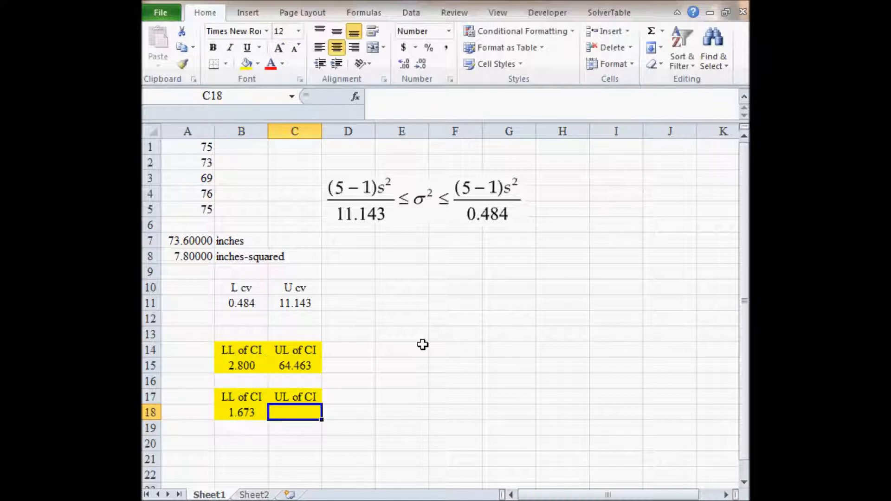
text(=s)
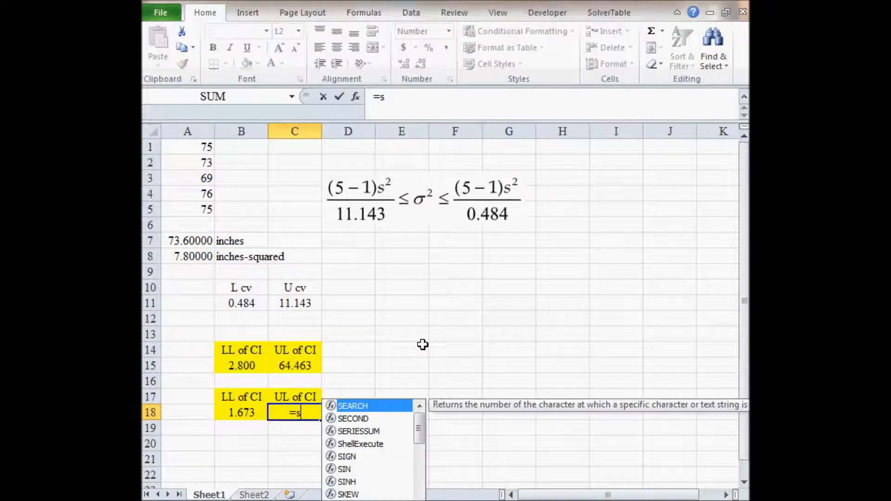
text(qrt()
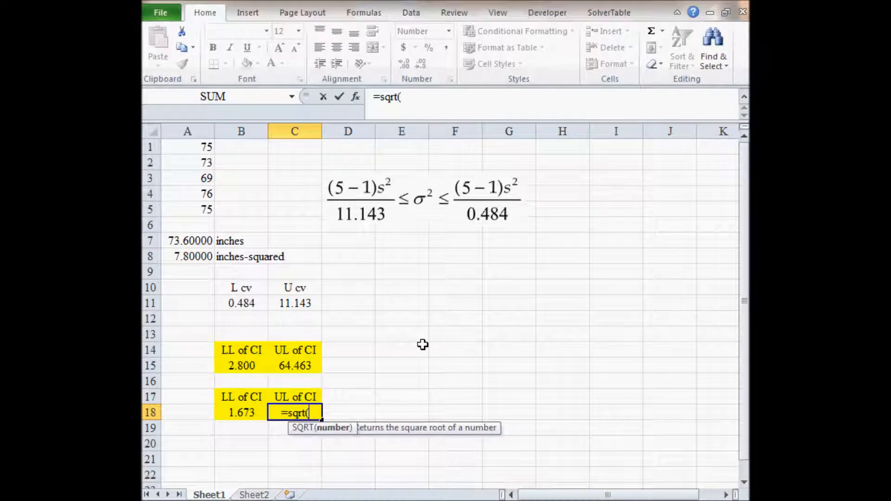
key(Up)
key(Up)
key(Up)
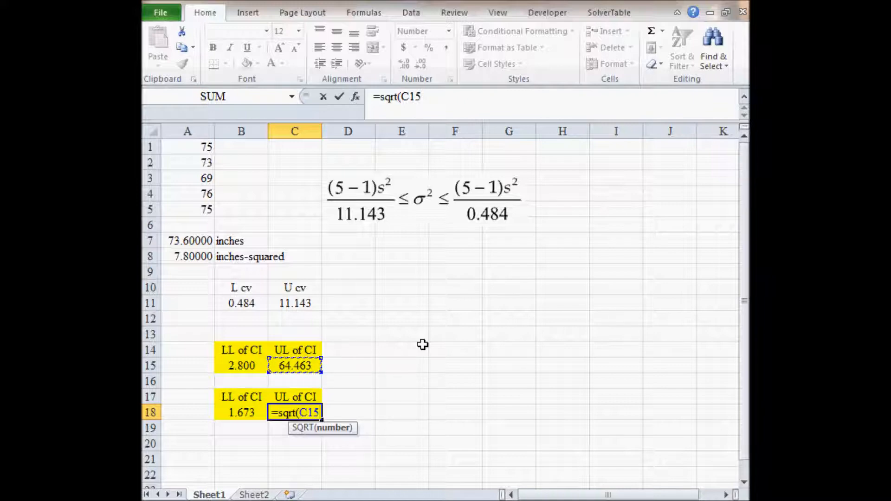
key(Return)
key(Up)
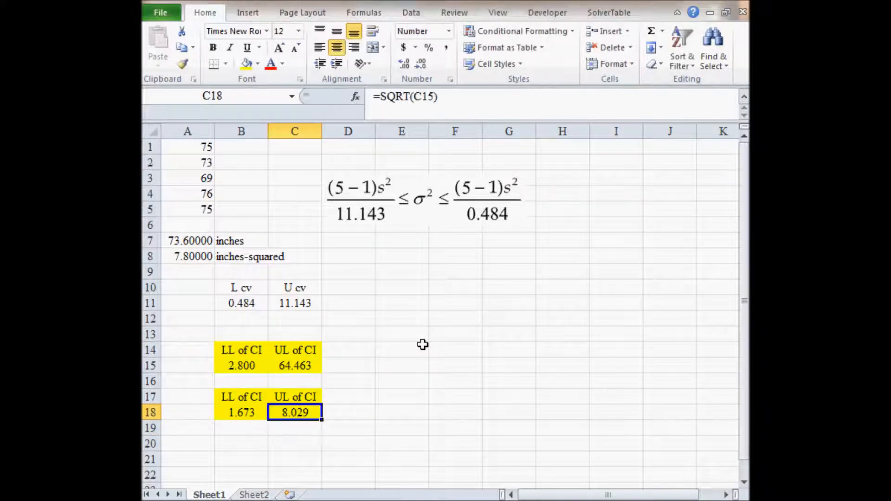
Compare the variance interval in B14:C15 with the standard deviation interval in B17:C18.
key(Left)
key(Up)
key(Up)
key(Up)
key(Up)
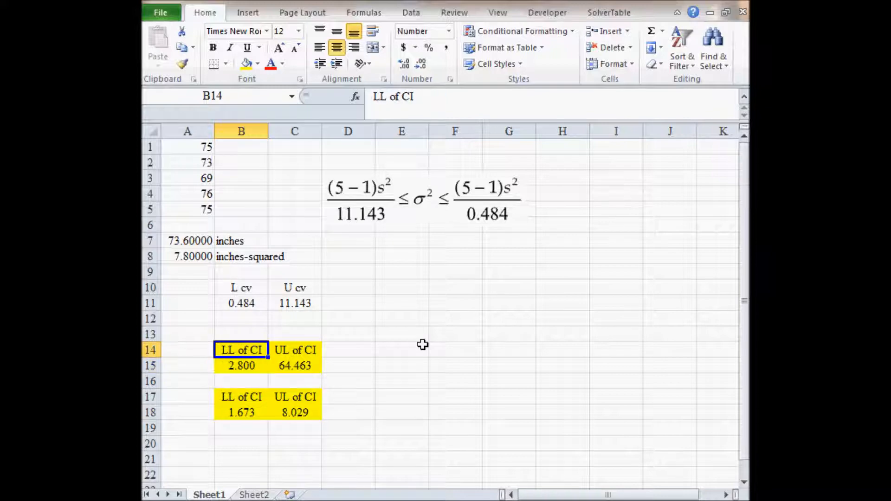
key(shift+Down)
key(shift+Right)
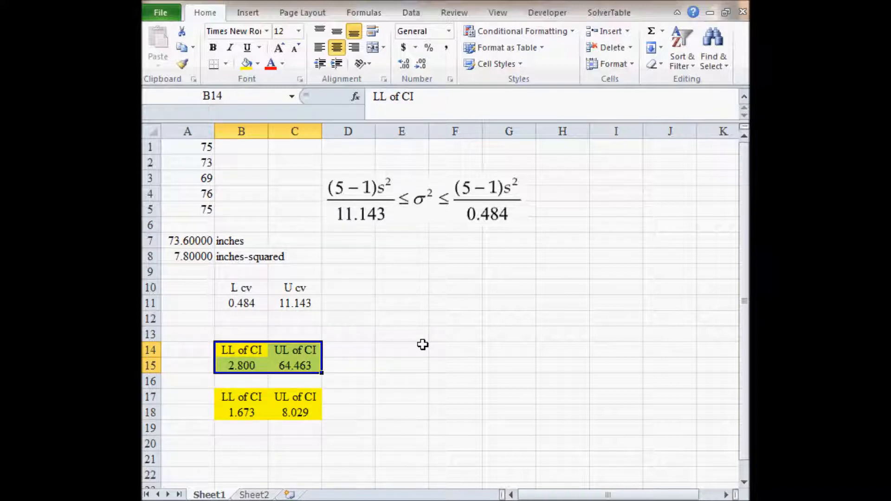
key(Down)
key(Down)
key(Down)
key(shift+Down)
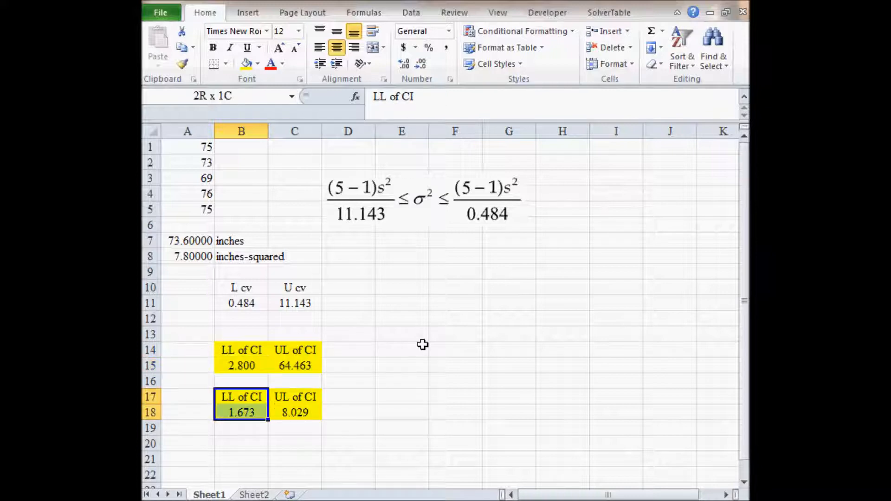
key(shift+Right)
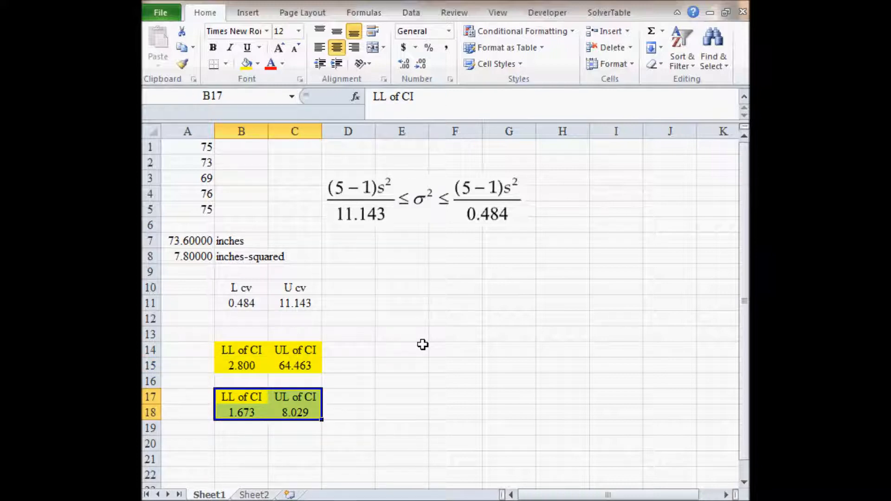
Copy the lower limit 1.673 from cell B18 and paste it as part e's lower standard deviation limit in CengageNOW.
key(Down)
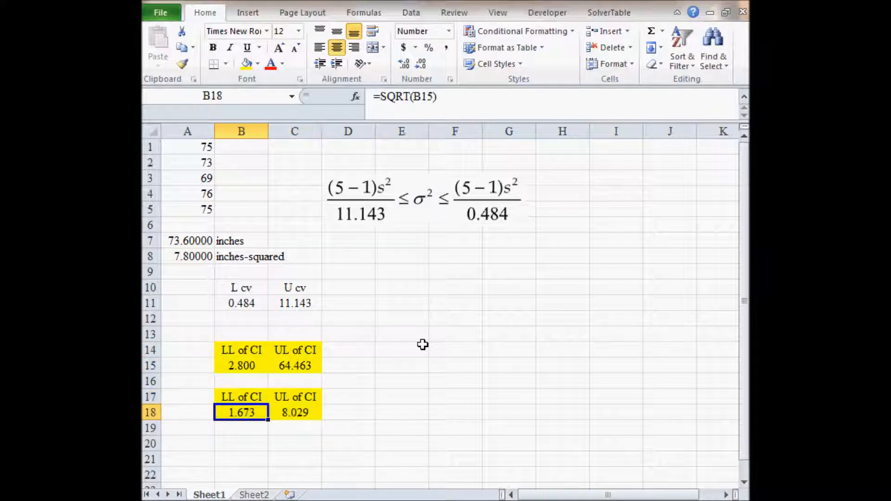
key(ctrl+c)
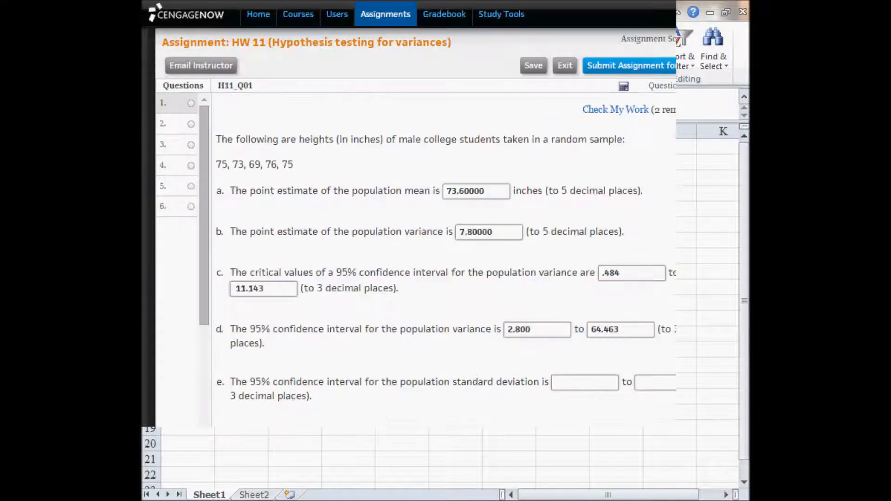
key(alt+Tab)
click(603, 380)
key(ctrl+v)
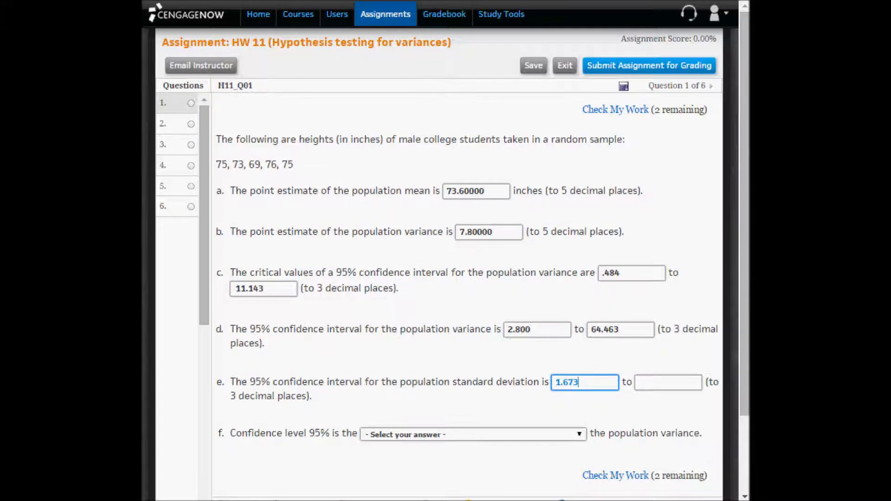
Copy the upper limit 8.029 from Excel cell C18 into part e's upper limit in CengageNOW and check the question's answers.
key(alt+Tab)
click(297, 412)
key(ctrl+c)
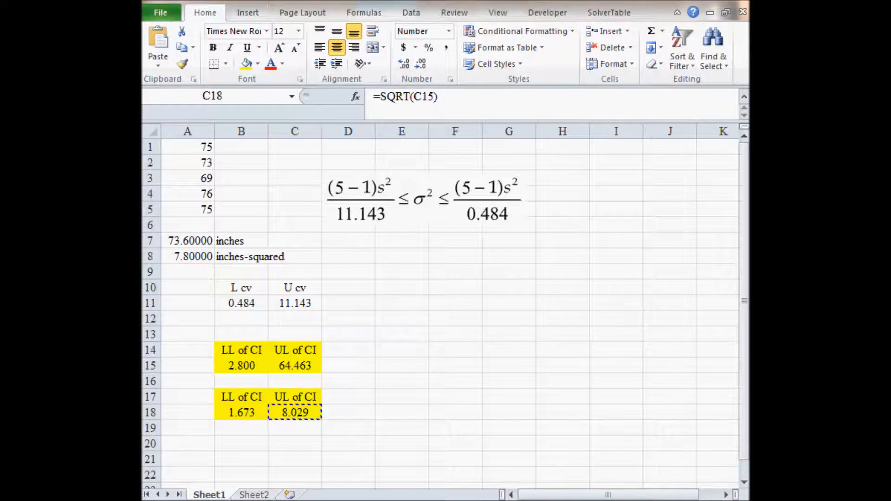
key(alt+Tab)
click(654, 386)
key(ctrl+v)
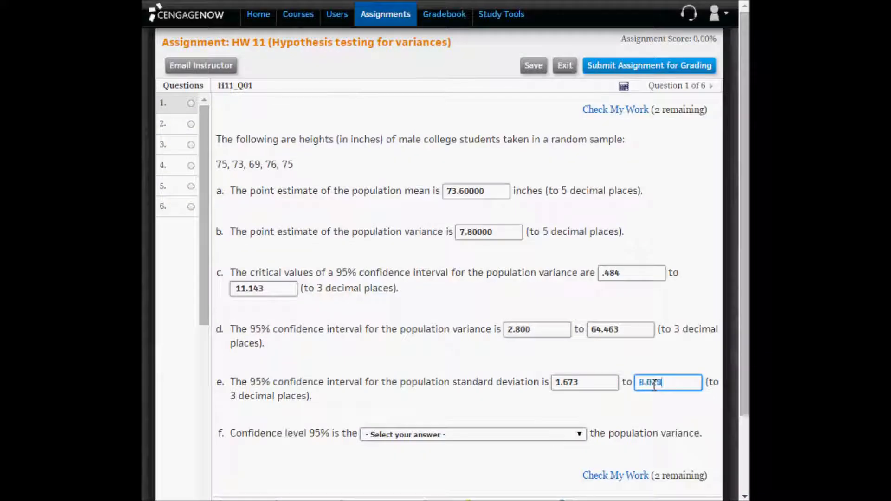
click(570, 404)
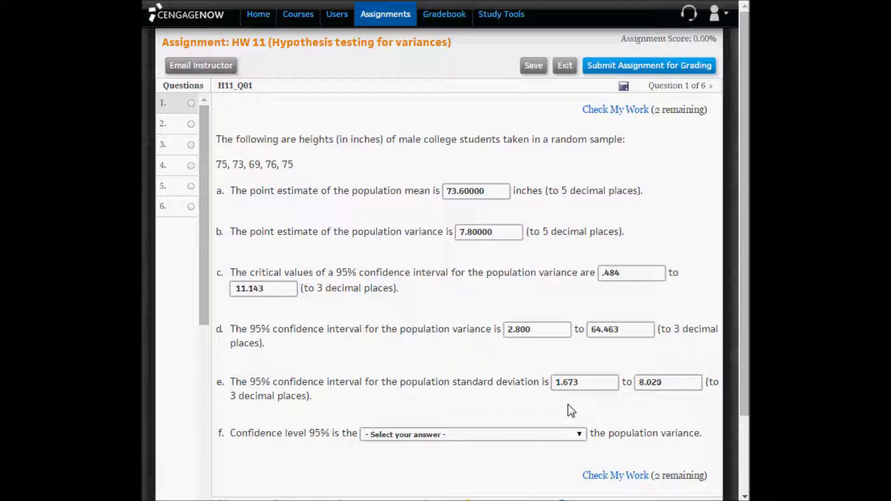
click(613, 478)
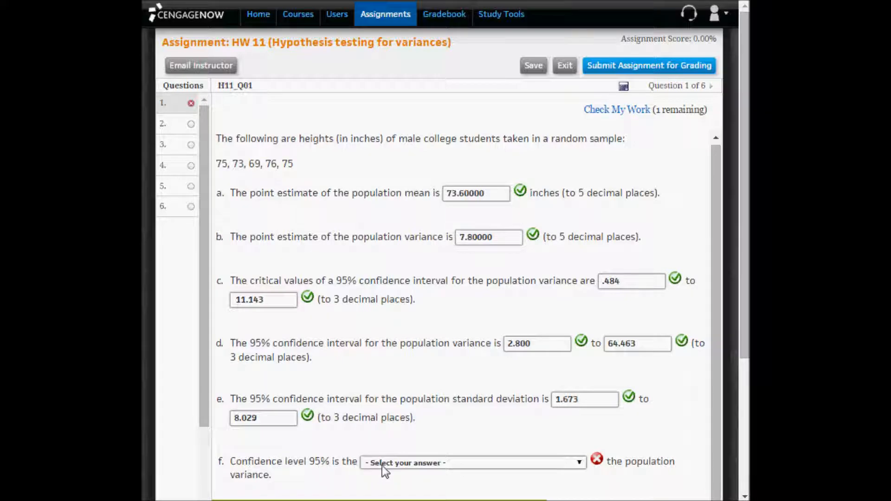
Answer part f with "percent of confidence intervals constructed that contain" and check the work for question 1 again.
scroll(383, 466, down, 2)
click(469, 389)
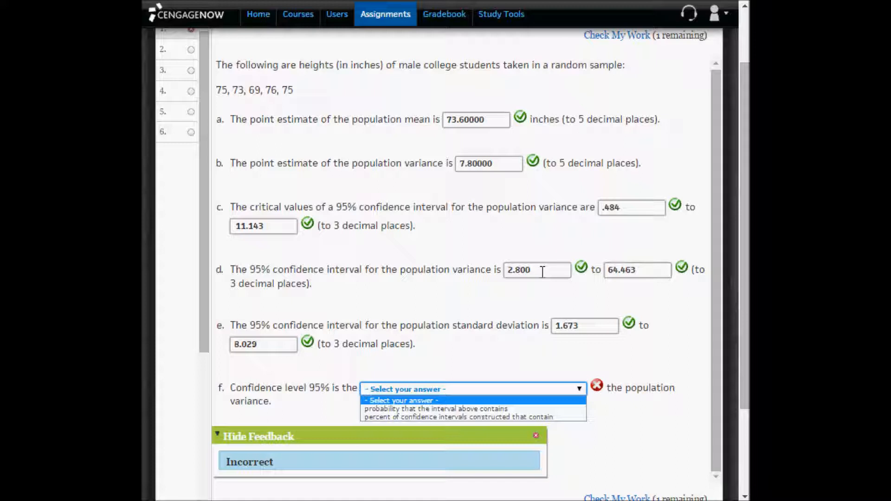
click(407, 416)
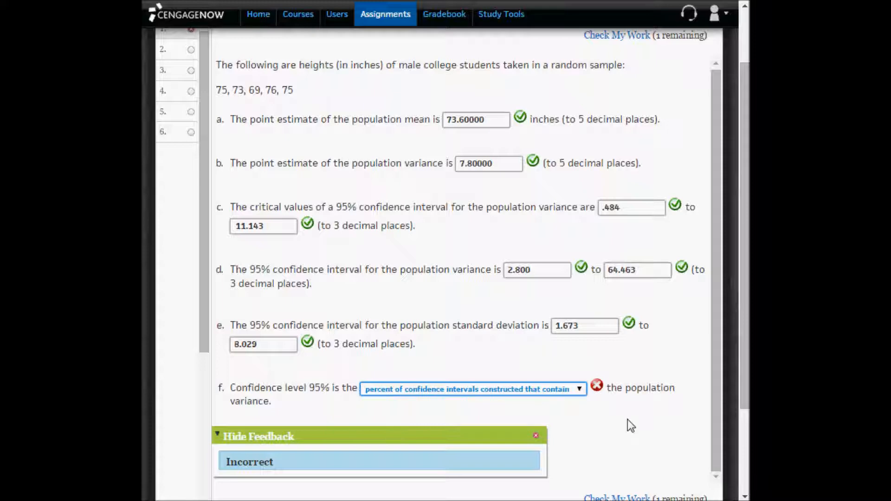
click(629, 497)
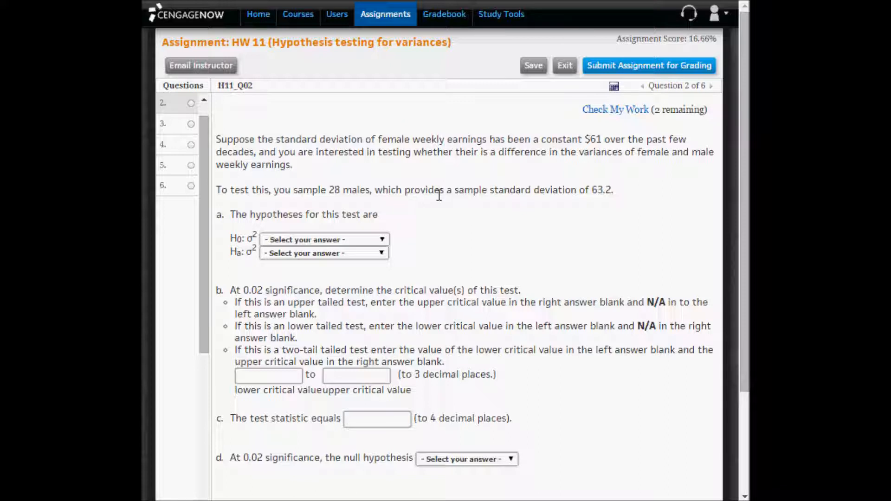
Examine the sample and female-earnings standard deviations given in question 2, and switch to the empty Sheet2 in Excel.
drag(454, 190, 615, 190)
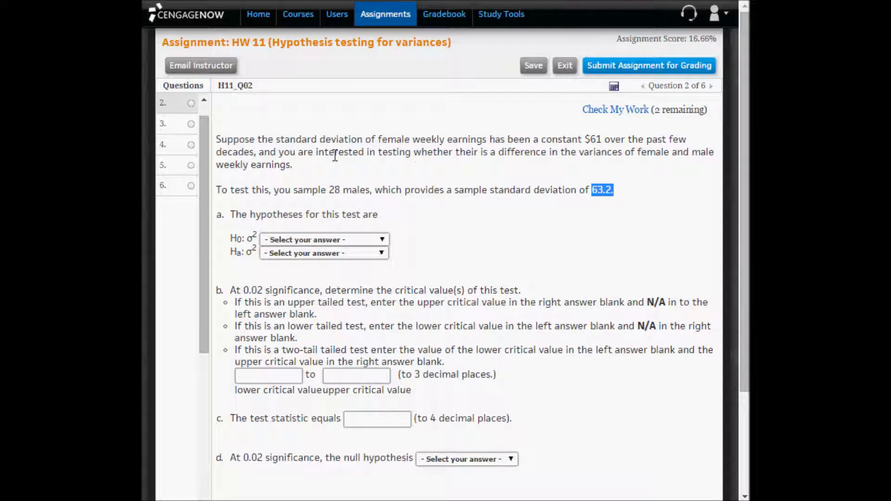
drag(277, 139, 602, 133)
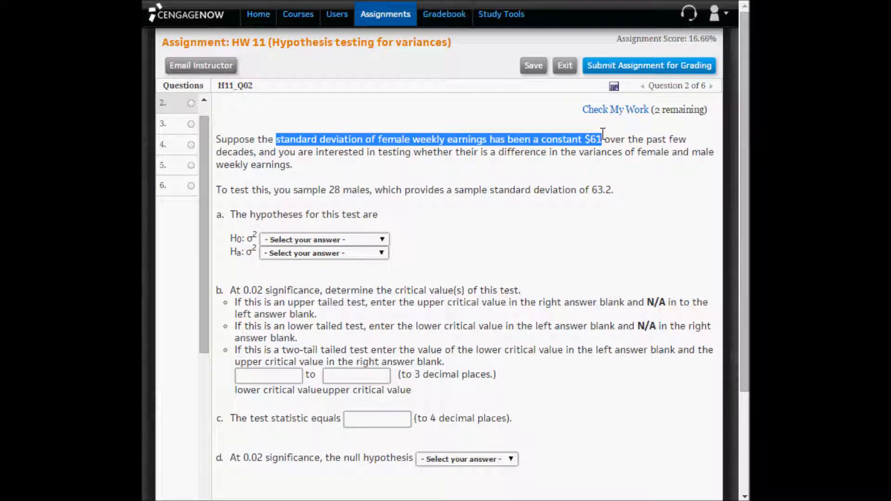
click(306, 239)
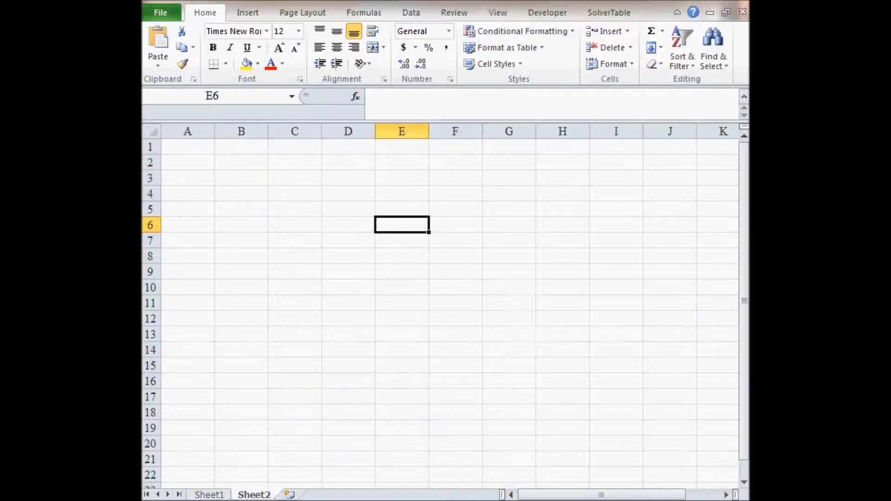
click(447, 269)
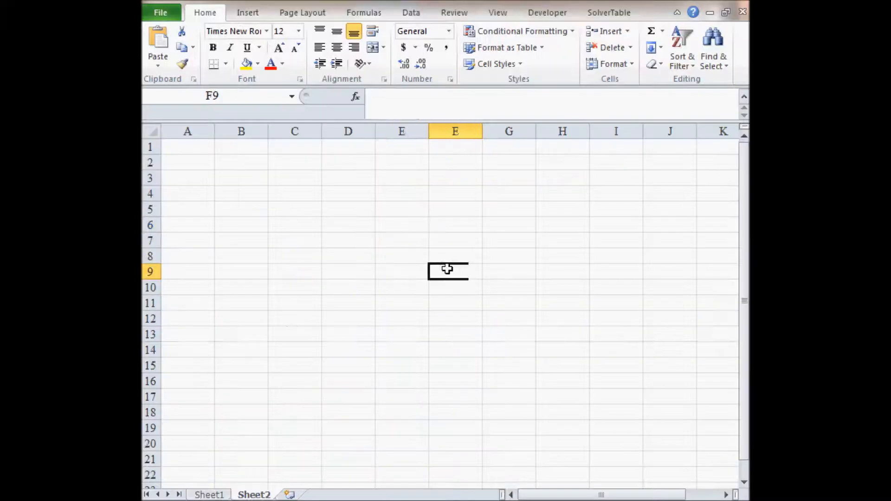
Square the constant female-earnings standard deviation in cell E9 with the formula =61^2.
key(Left)
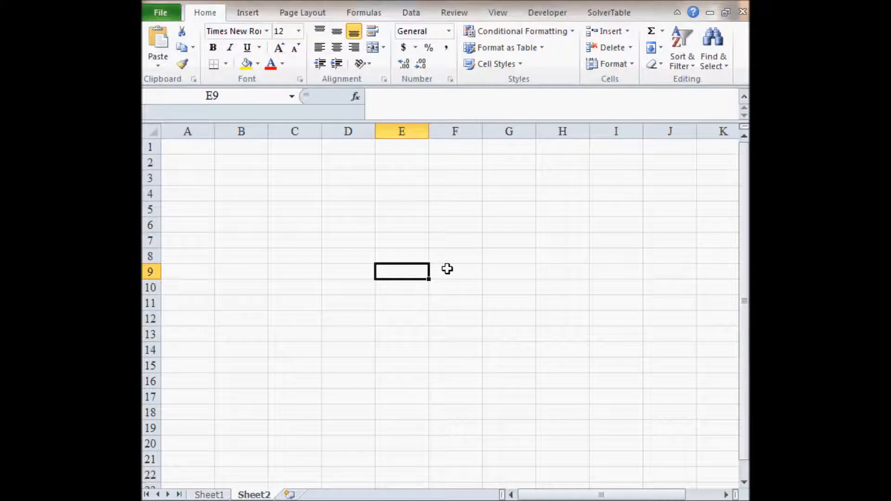
text(=61^2)
key(Return)
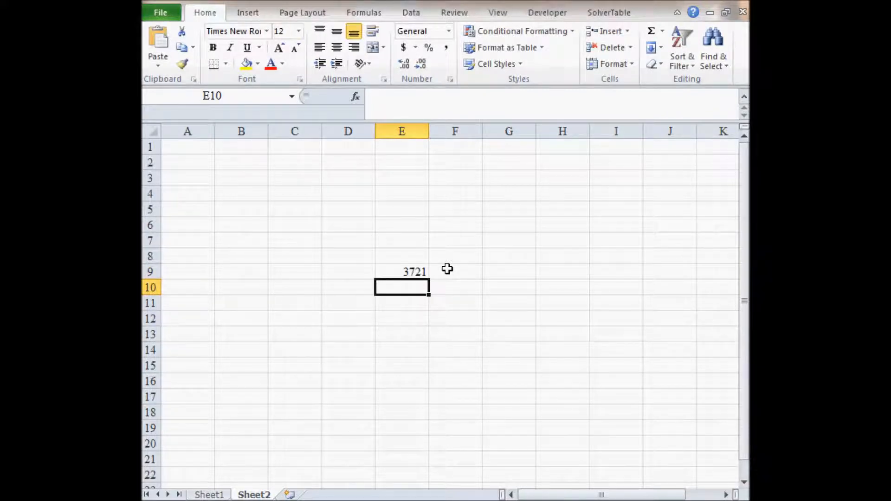
key(Up)
Switch to CengageNOW, review question 2's wording about a difference in variances, and set part a's alternative hypothesis to "not equal to 3721".
key(alt+Tab)
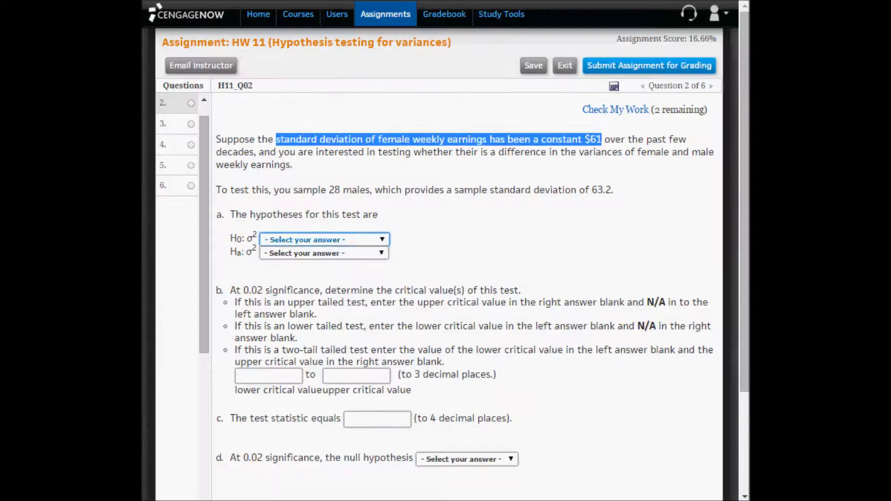
click(347, 238)
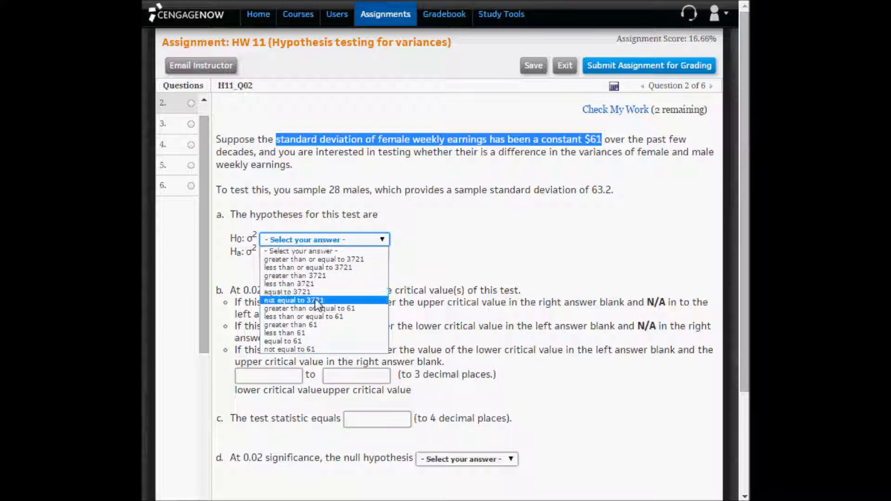
click(469, 154)
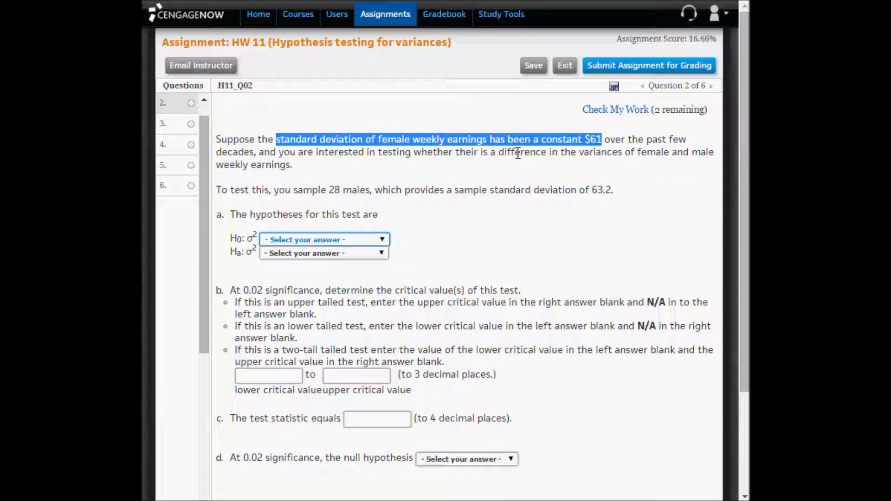
click(535, 175)
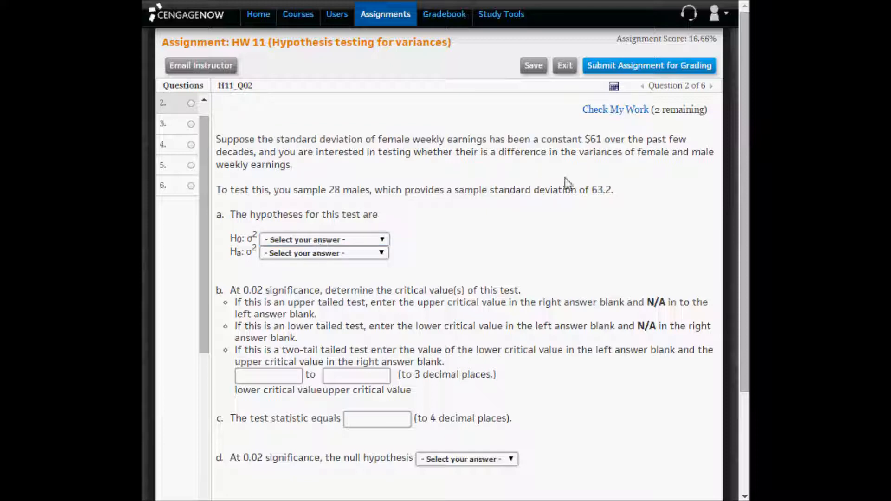
drag(497, 152, 716, 152)
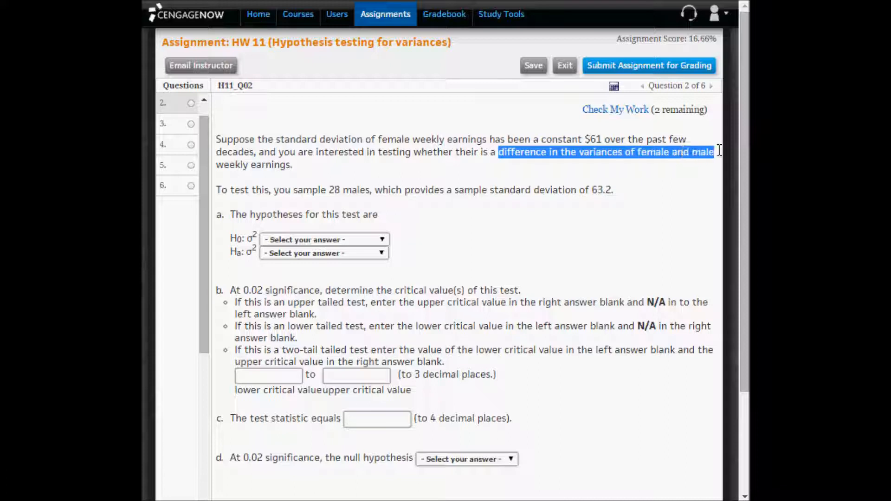
click(309, 255)
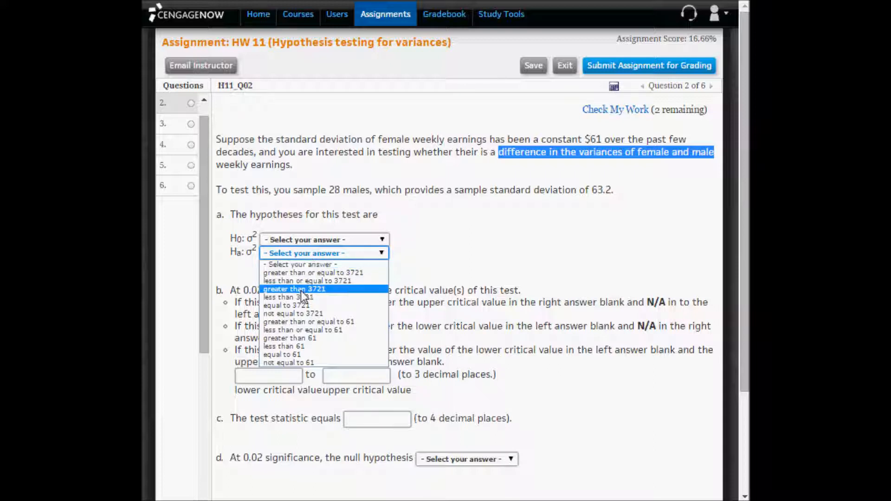
click(286, 313)
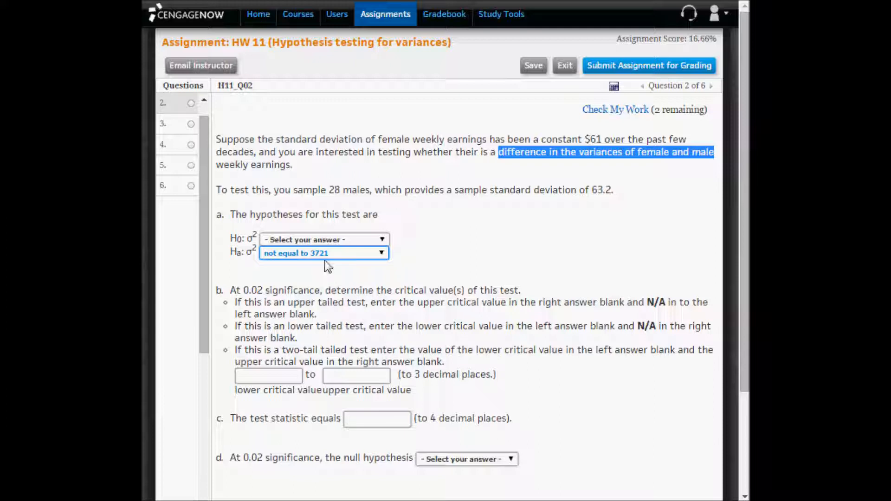
Recheck the $61 figure and variance wording, and set part a's null hypothesis to "equal to 3721".
drag(602, 139, 588, 137)
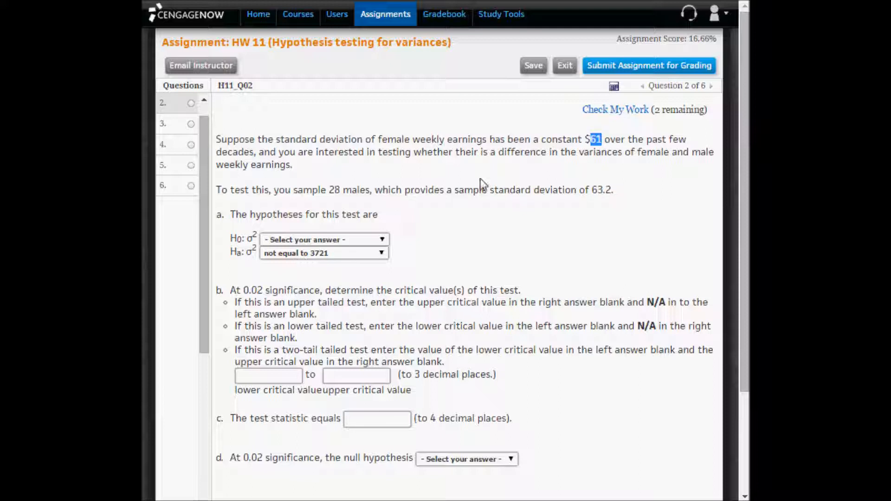
drag(496, 152, 716, 154)
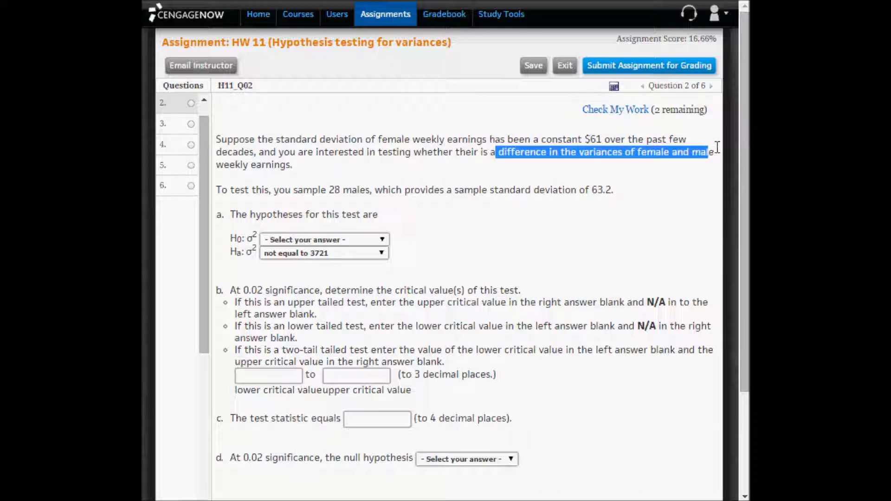
drag(716, 152, 718, 154)
double_click(283, 245)
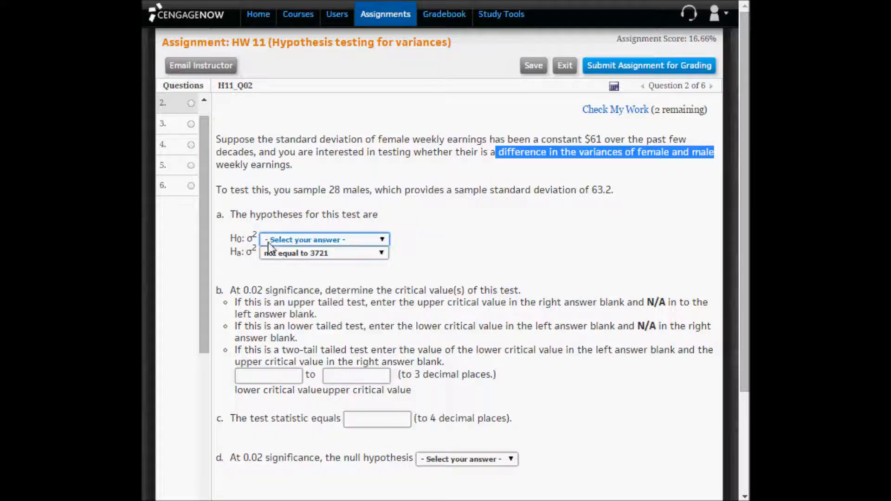
click(271, 244)
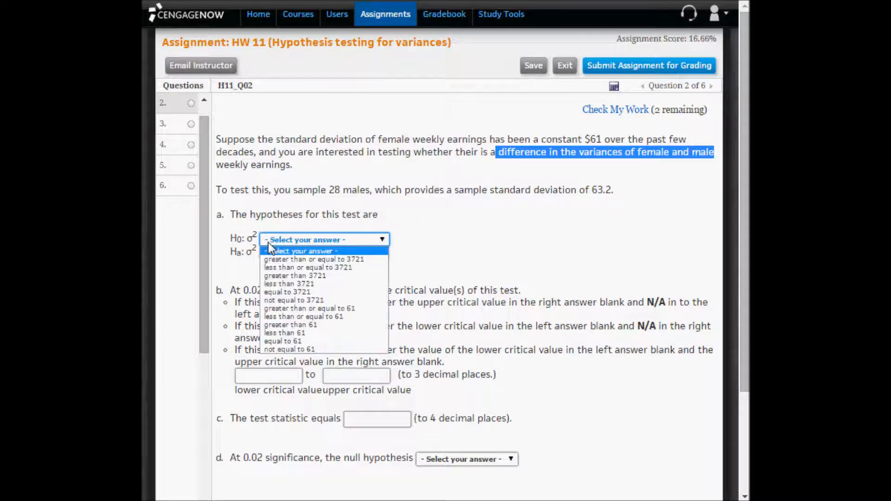
click(294, 293)
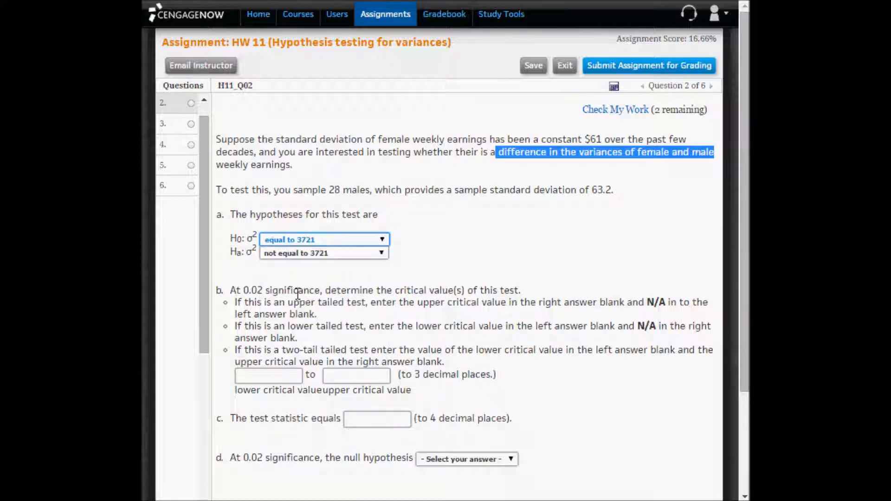
click(363, 268)
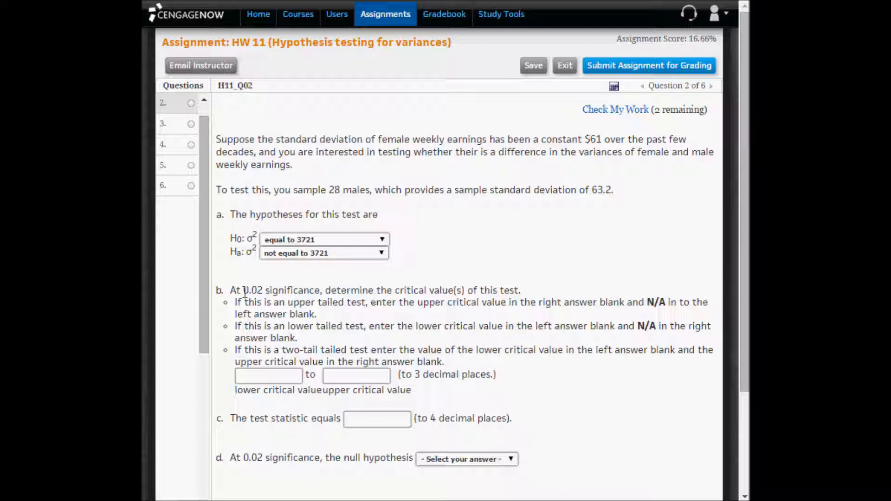
Copy the 0.02 significance level from part b and go to cell A1 of Sheet2 in Excel.
drag(246, 289, 265, 288)
key(ctrl+c)
key(alt+Tab)
click(184, 148)
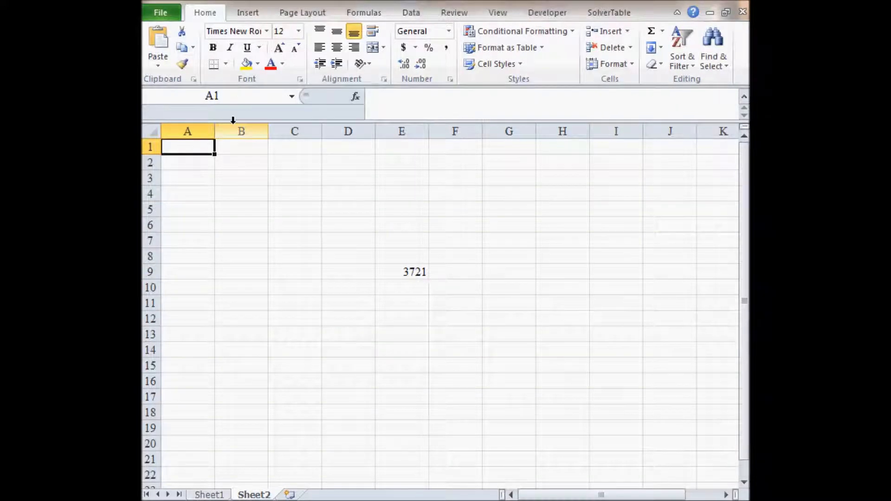
text(significance)
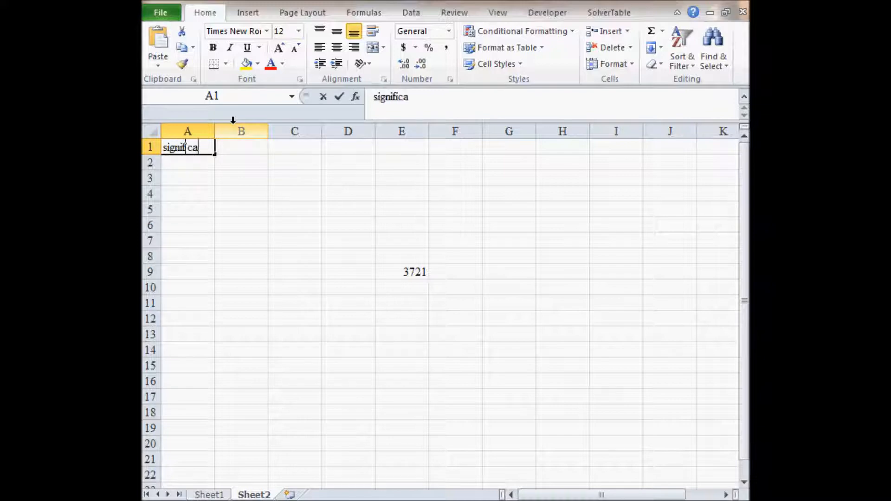
key(BackSpace)
key(BackSpace)
key(BackSpace)
key(BackSpace)
key(BackSpace)
key(BackSpace)
key(BackSpace)
key(BackSpace)
key(BackSpace)
key(BackSpace)
key(BackSpace)
key(BackSpace)
Label cell A1 "a =" and right-align column A.
text(a =)
key(Return)
key(Up)
key(Right)
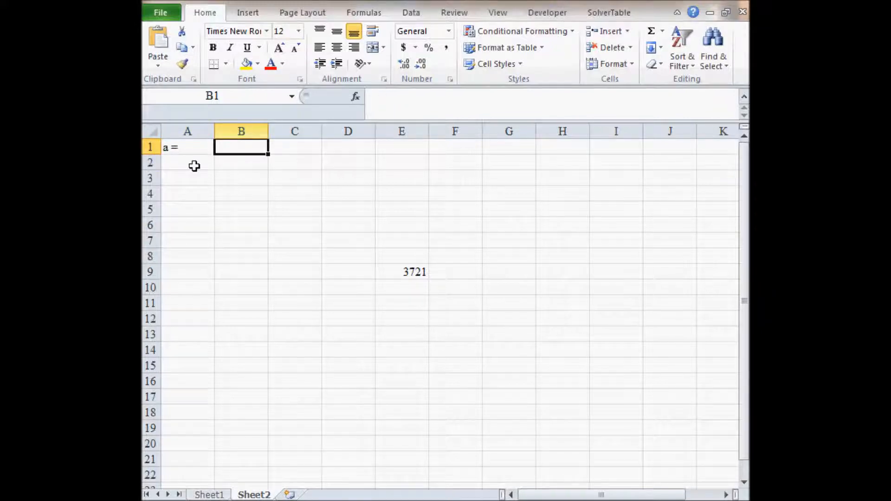
click(197, 130)
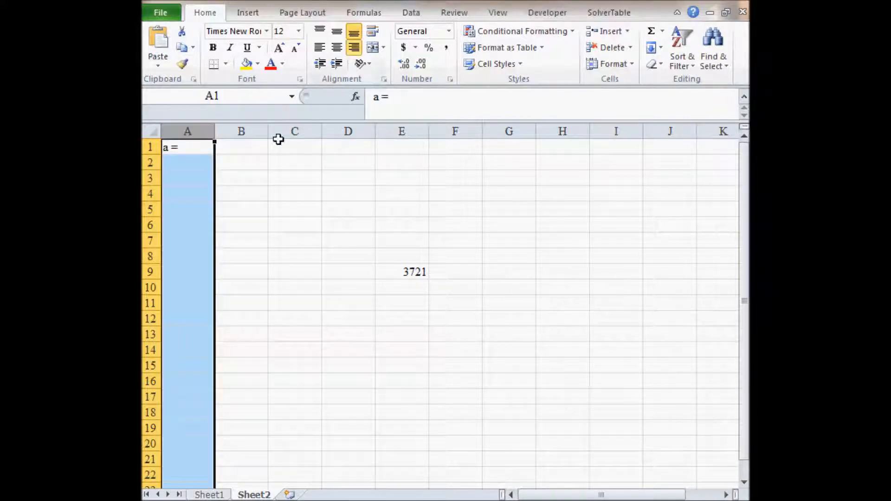
click(355, 45)
click(355, 45)
click(354, 47)
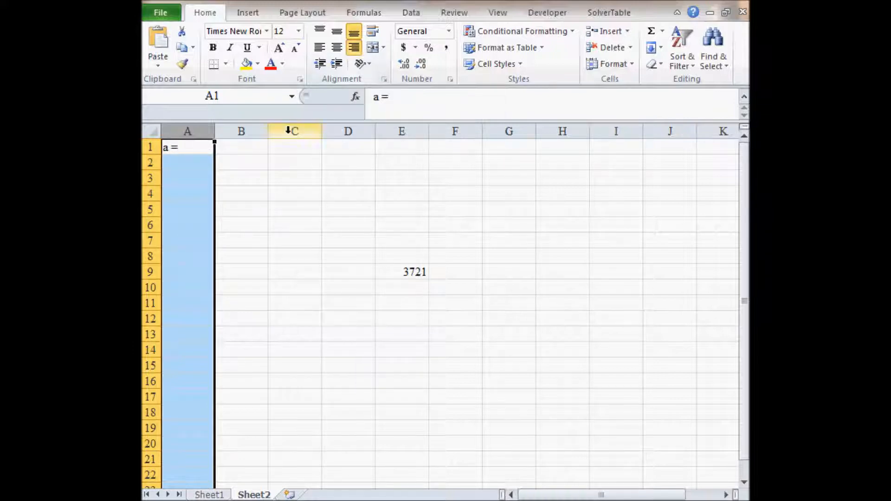
Paste the significance level 0.02 into cell B1 and left-align column B.
click(242, 147)
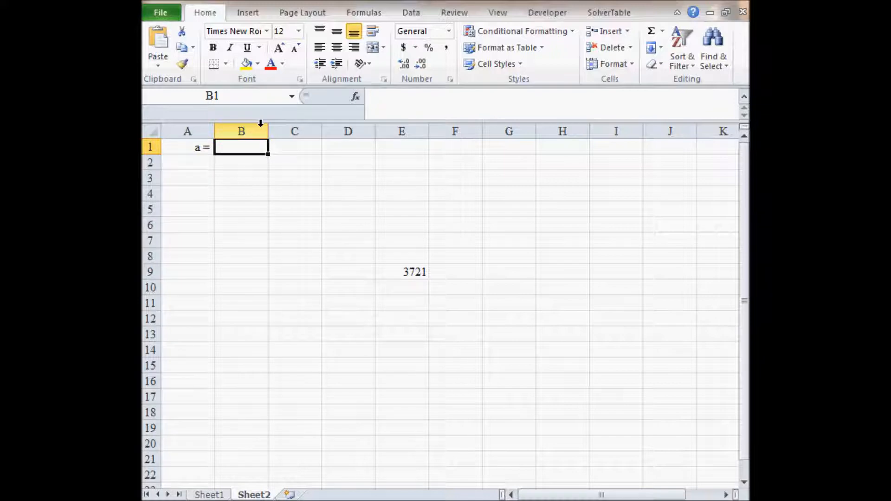
key(ctrl+v)
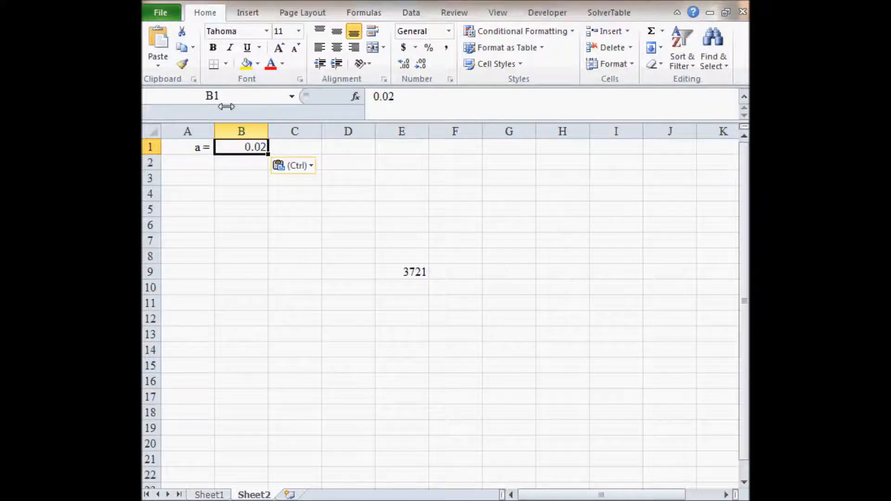
click(225, 130)
click(325, 50)
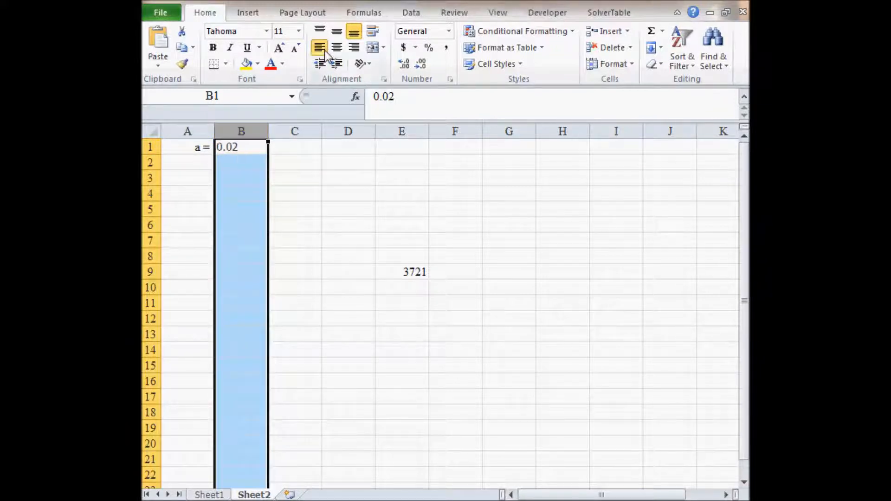
Fill the label from A1 down into A2 and edit it to read "a/2 =".
click(234, 160)
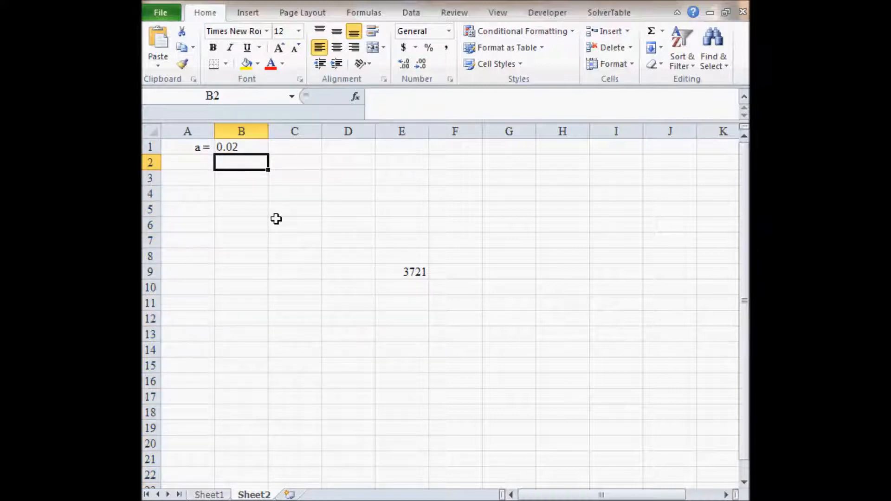
key(Left)
key(Up)
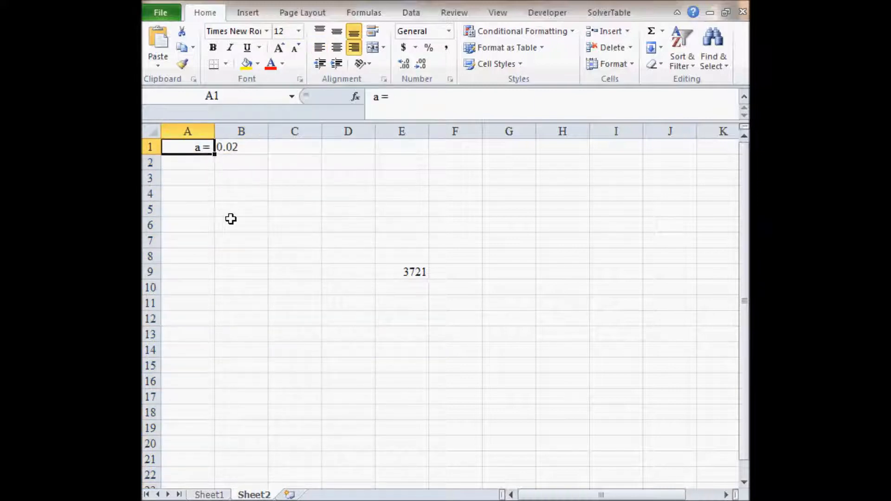
drag(217, 158, 218, 173)
double_click(211, 166)
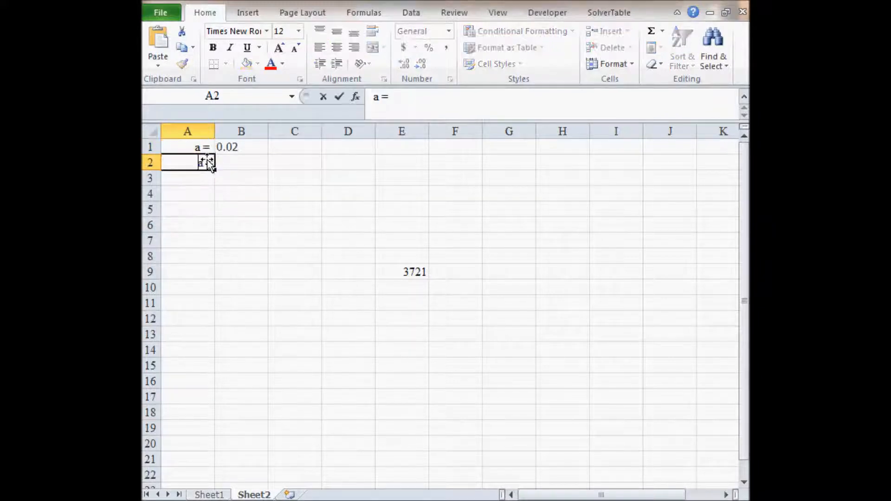
text(/2)
key(Return)
Calculate half the significance level in cell B2 with the formula =B1/2.
key(Up)
key(Right)
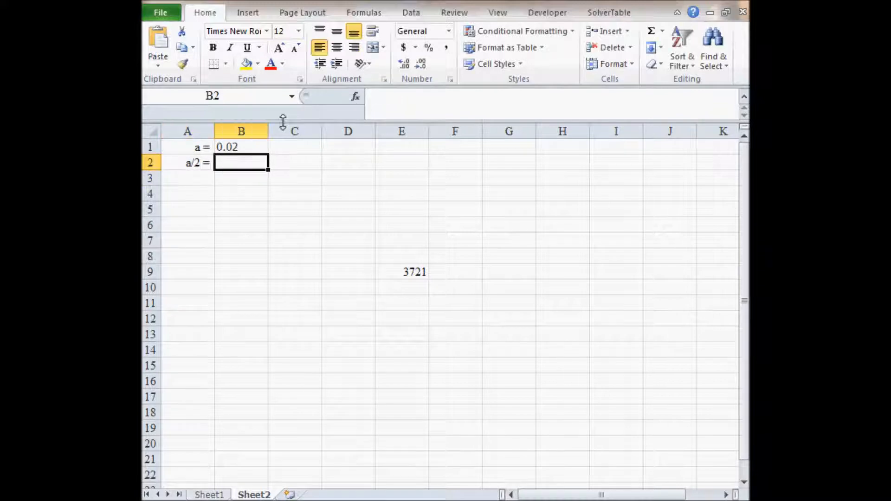
text(=B1/)
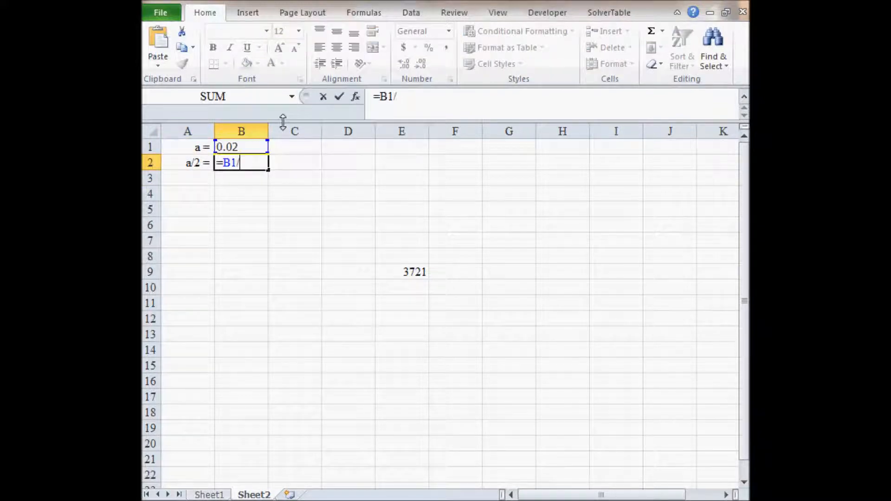
text(2)
key(Return)
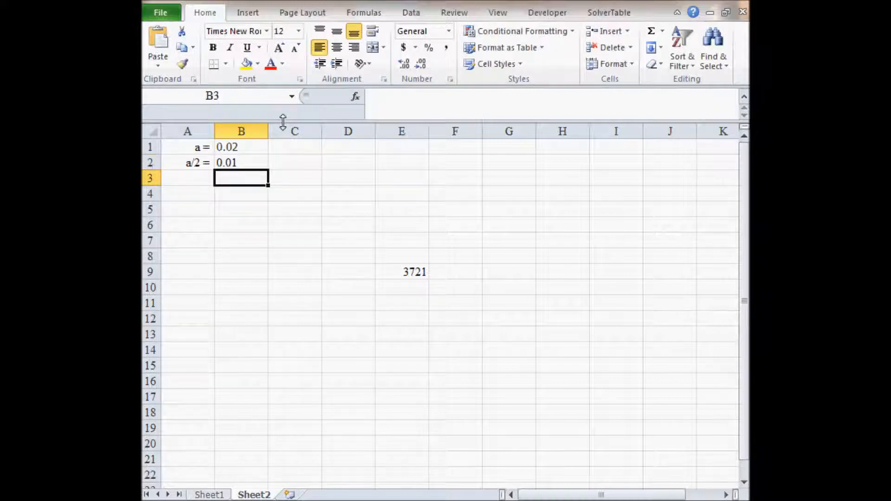
Look up the sample size in CengageNOW, label Excel cell A3 "n =" and enter 28 left-aligned in B3.
key(alt+Tab)
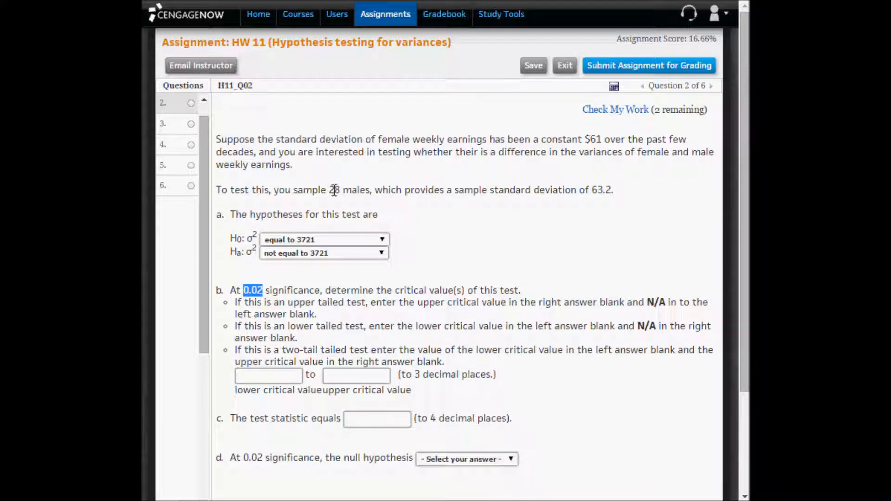
drag(330, 189, 612, 186)
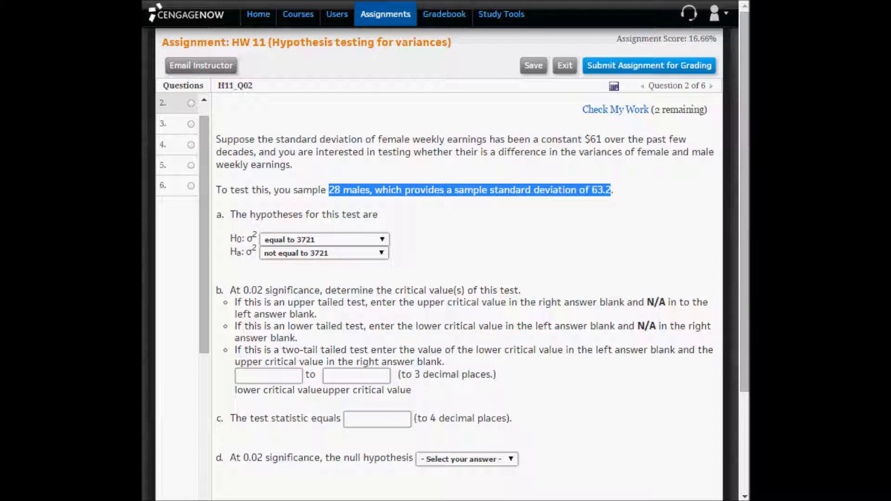
key(alt+Tab)
text(n)
key(Return)
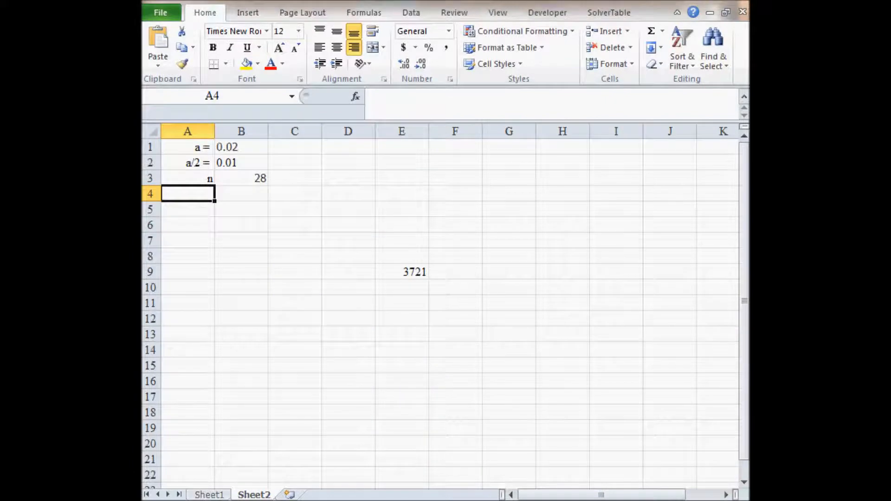
key(Up)
key(F2)
text(=)
key(Return)
click(242, 178)
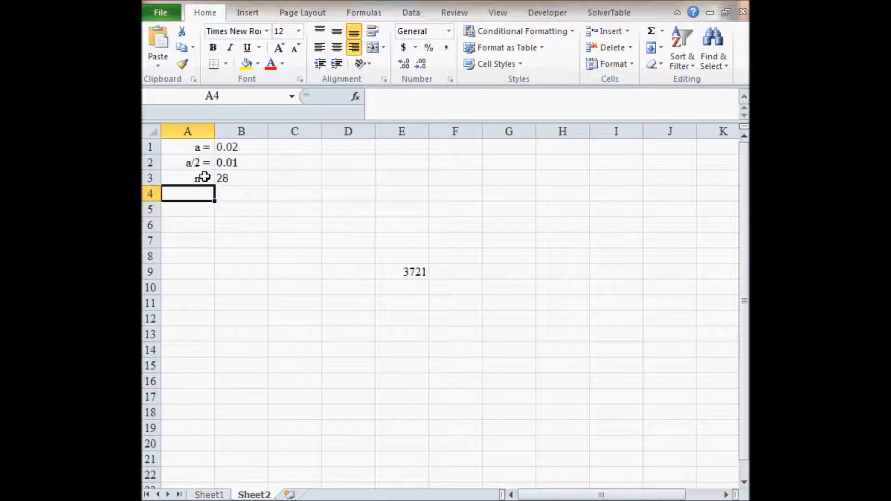
Label cell A4 "n - 1 =" and calculate the degrees of freedom in B4 with the formula =B3-1.
click(207, 179)
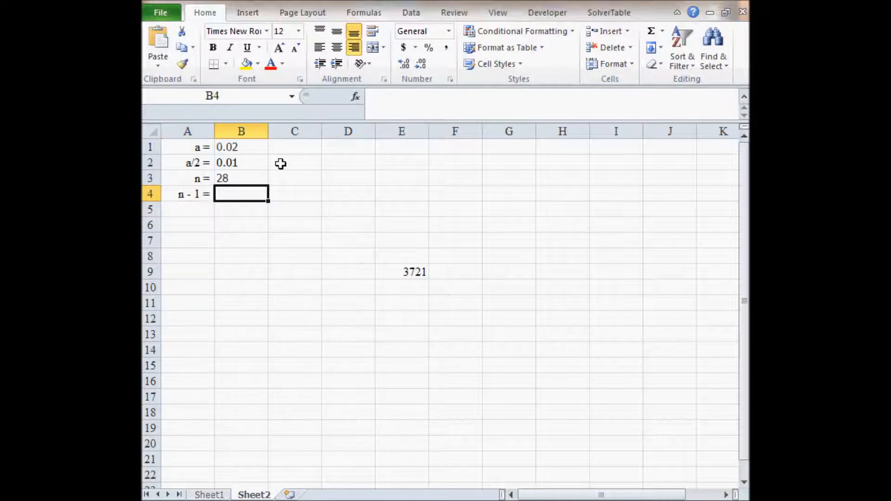
text(=)
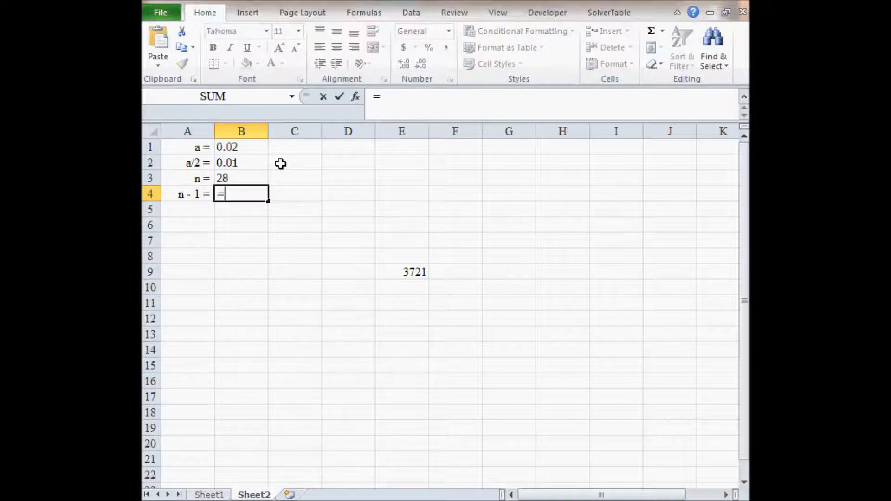
text(B3-1)
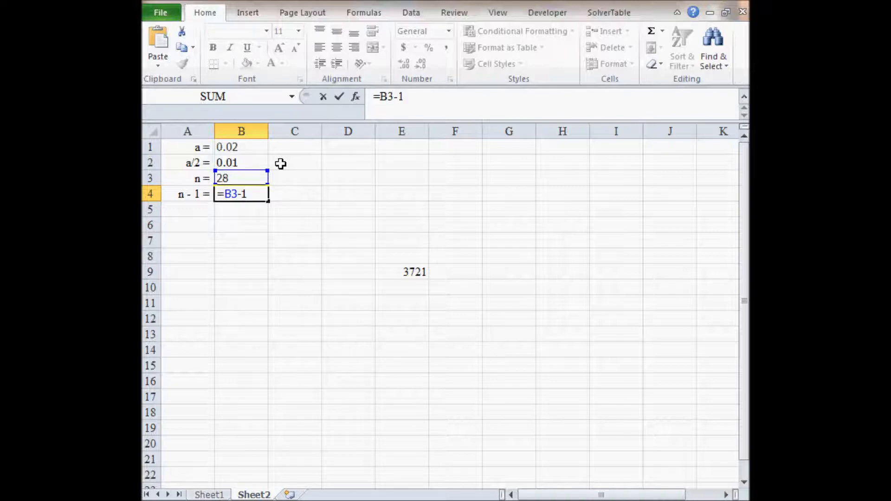
key(Return)
key(Left)
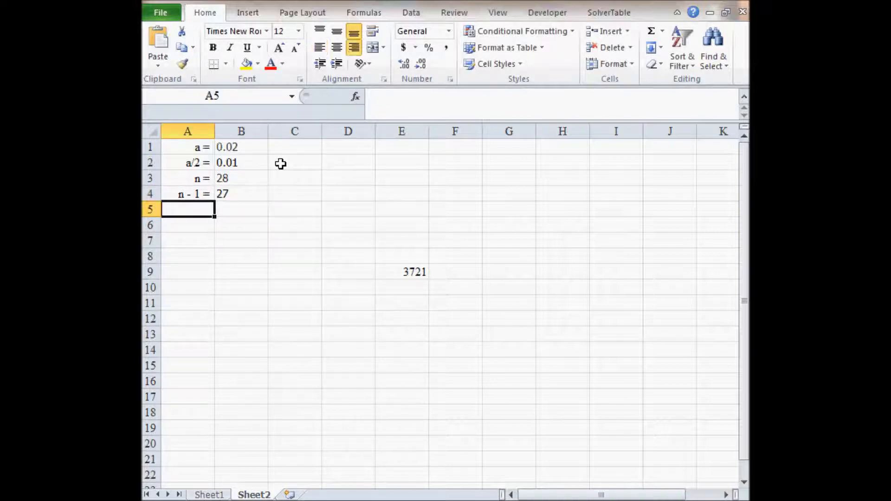
Label cell A5 "s =" and enter the sample standard deviation 63.2 in B5.
text(s =)
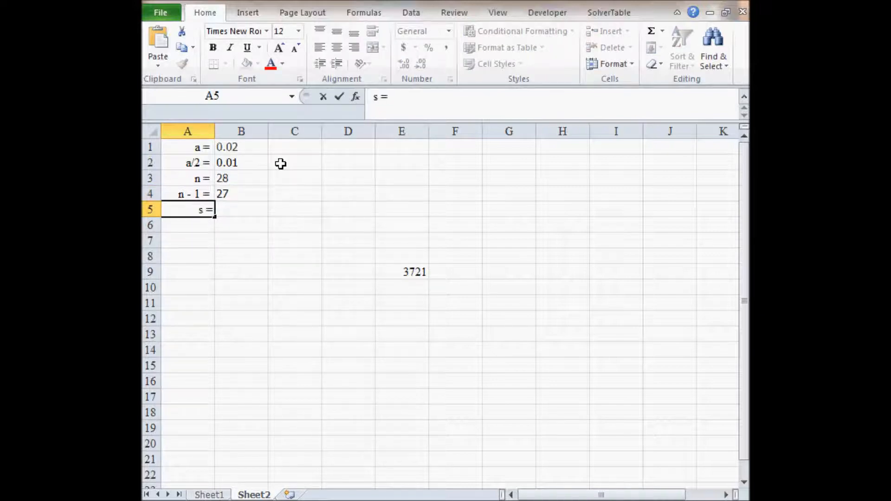
key(Return)
key(Up)
key(Right)
text(63.2)
key(F2)
key(Left)
key(Left)
key(Left)
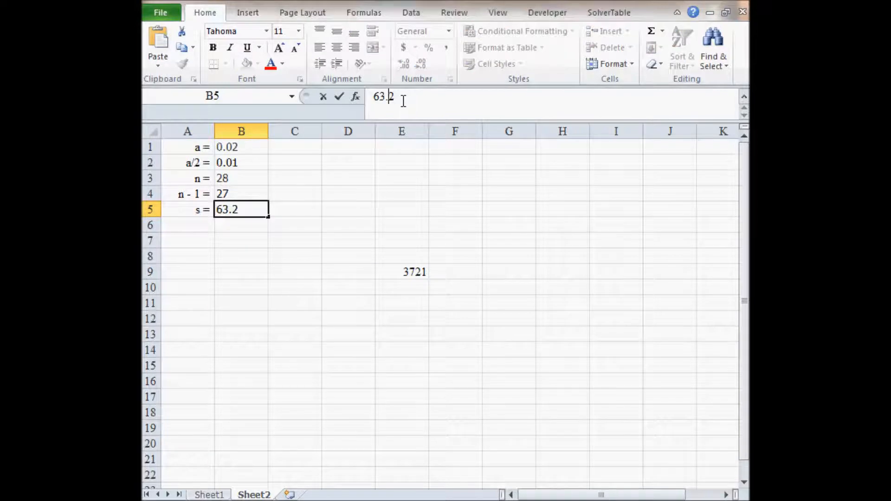
key(Return)
Label cell A6 "s2 =" and format the 2 as a superscript.
key(Left)
text(s)
text( =)
key(Left)
key(Left)
text(2)
key(shift+Left)
key(ctrl+1)
click(390, 328)
click(626, 453)
Calculate the sample variance in cell B6 with the formula =B5^2.
click(265, 223)
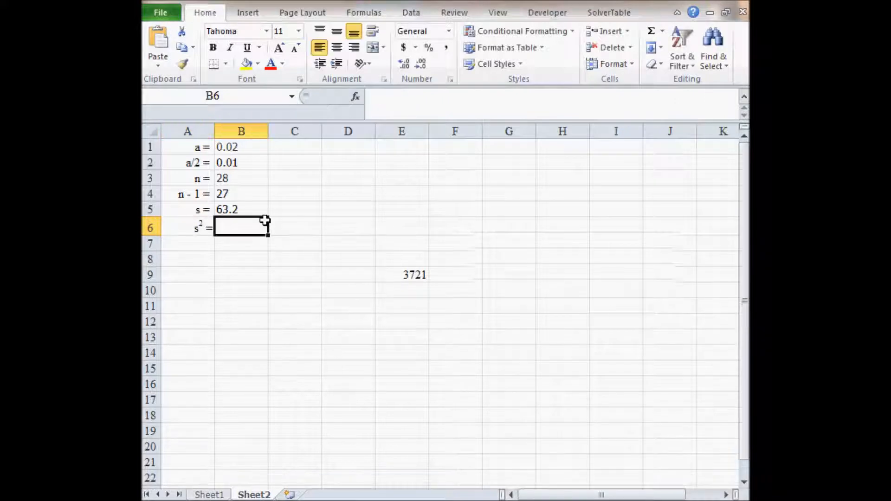
text(=)
key(Up)
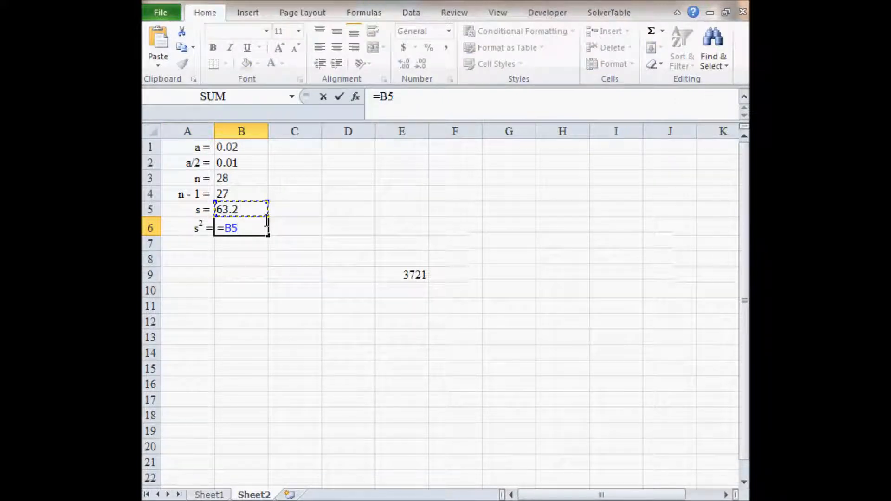
text(^2)
key(Return)
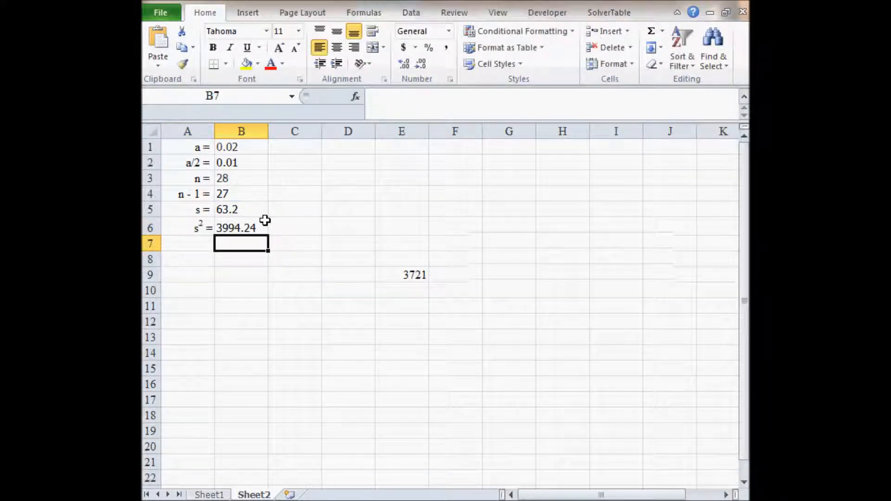
Download the Chi-square table from the web page's Excel files for statistics, open it and enable editing.
key(alt+Tab)
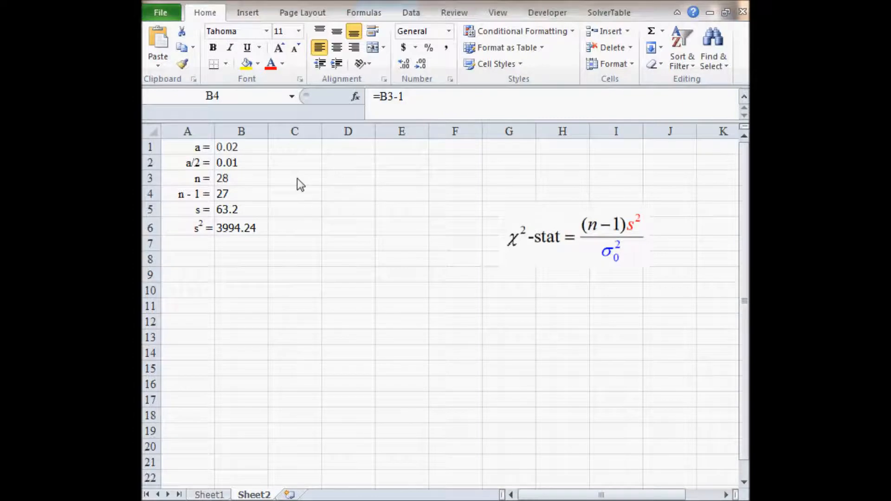
click(244, 194)
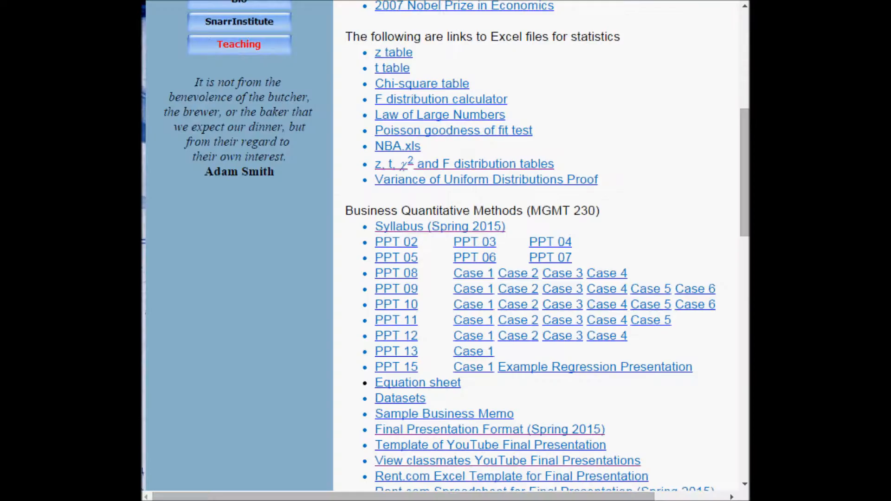
click(417, 86)
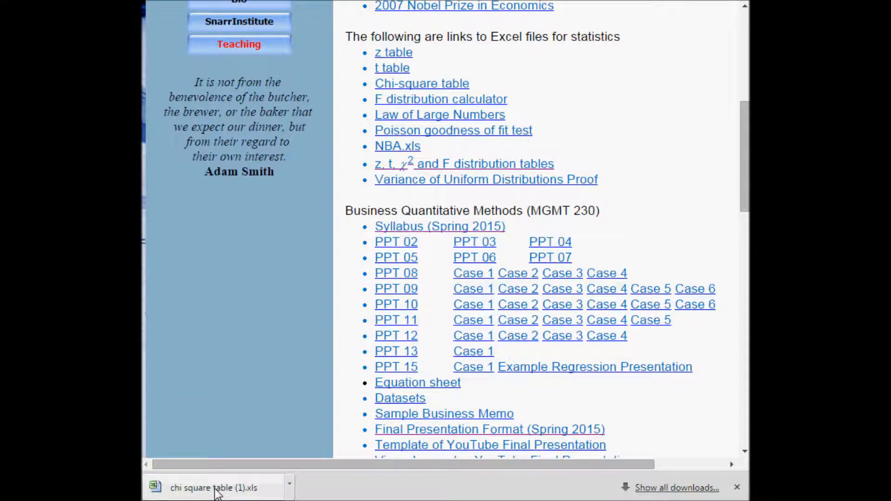
click(216, 492)
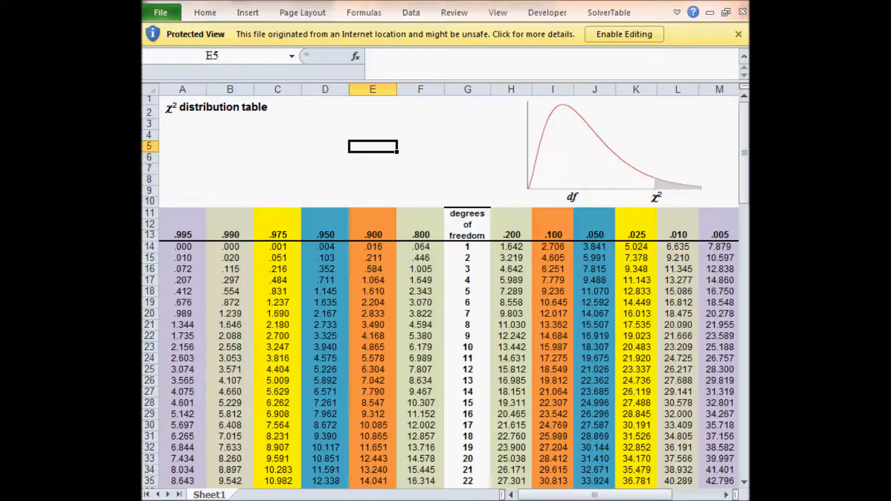
click(634, 35)
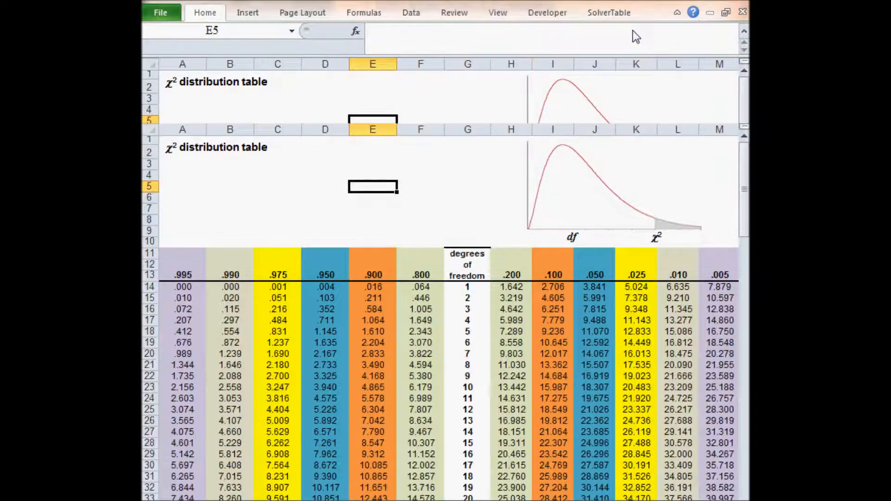
Examine the chi-square table's degrees-of-freedom column and the lower-tail and upper-tail value blocks on either side of it.
click(468, 130)
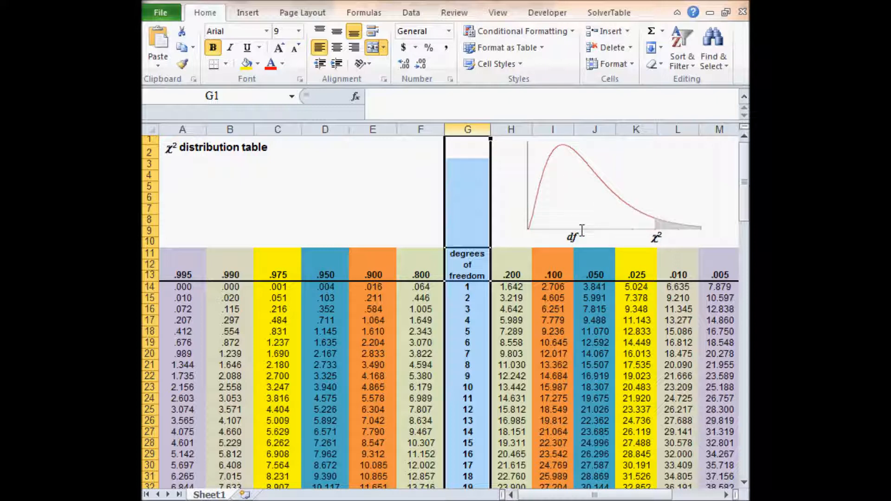
drag(424, 288, 149, 455)
scroll(576, 404, up, 9)
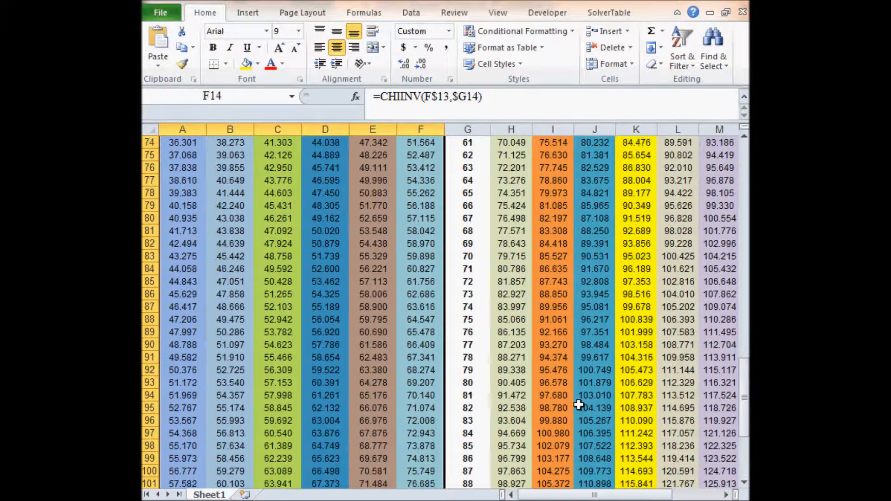
scroll(316, 390, up, 20)
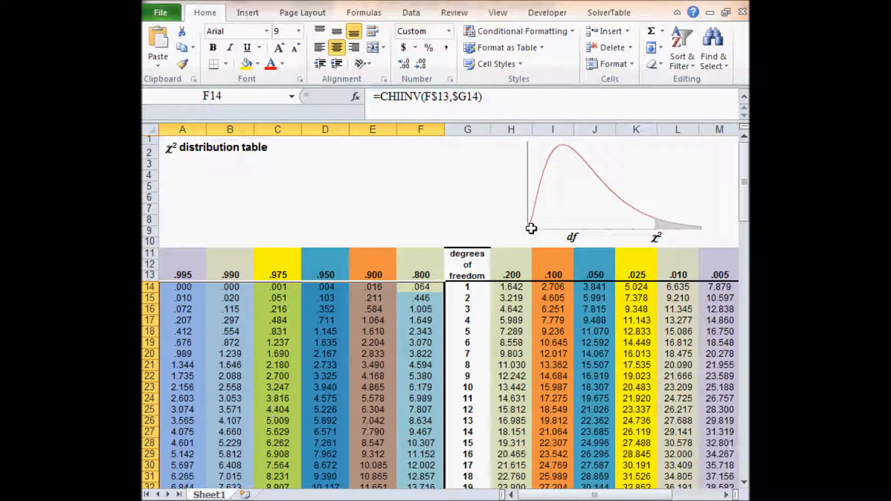
drag(512, 292, 687, 493)
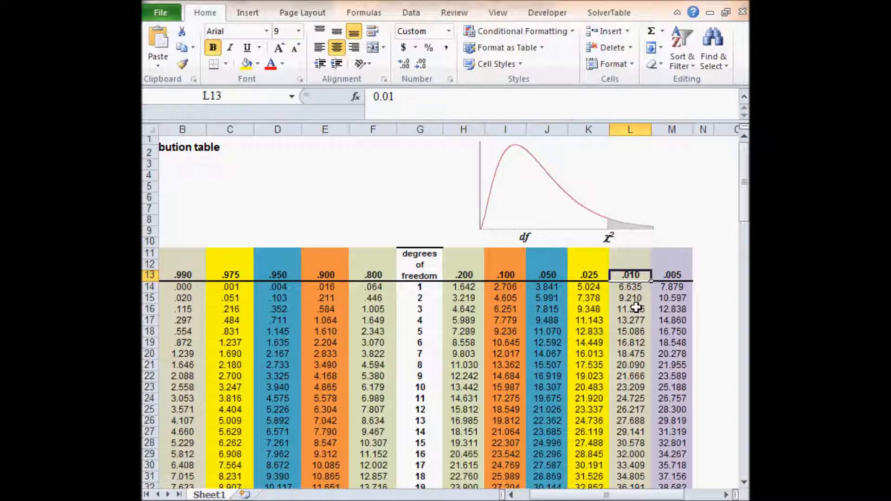
Find the row for 27 degrees of freedom and copy its values from the .990 column through the .010 column.
drag(630, 274, 637, 464)
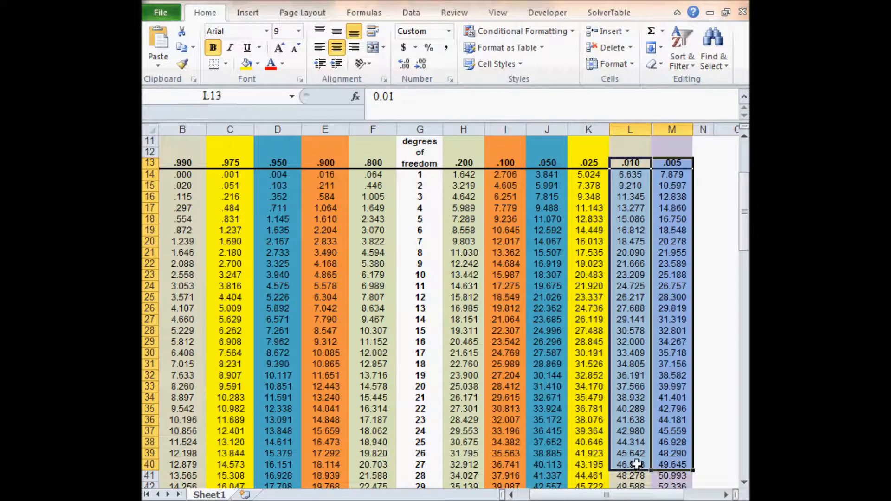
click(637, 464)
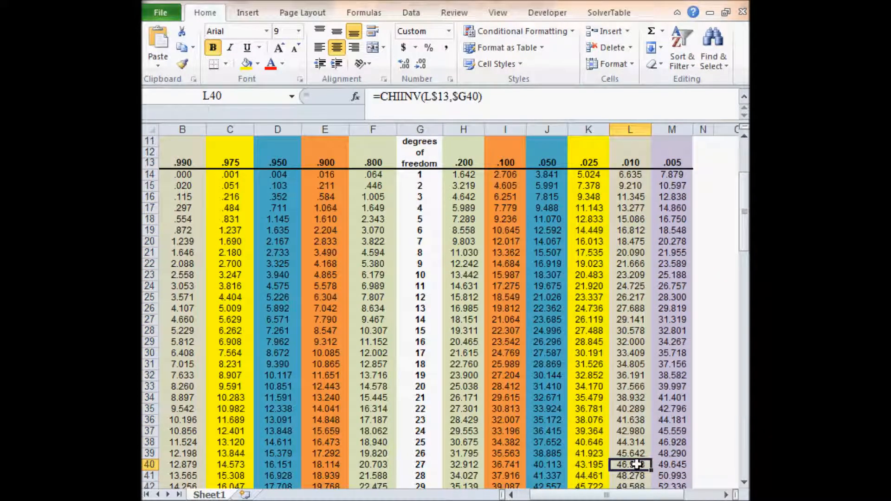
drag(637, 464, 586, 464)
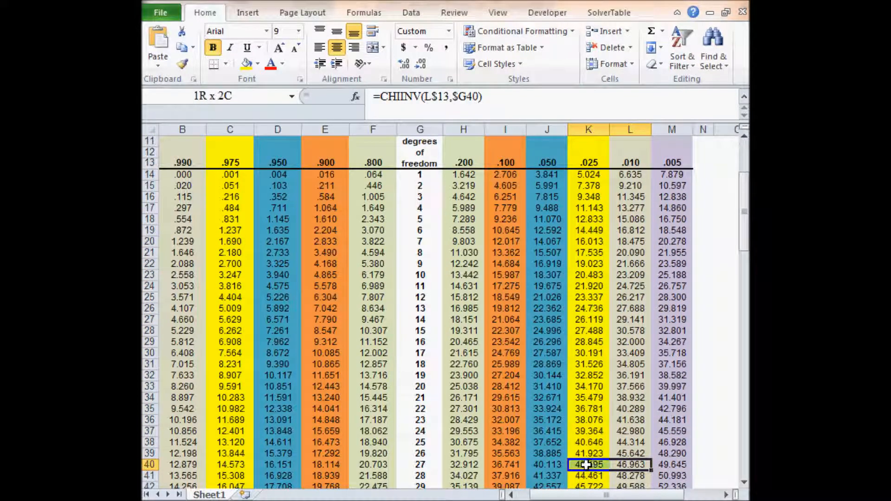
drag(585, 463, 191, 465)
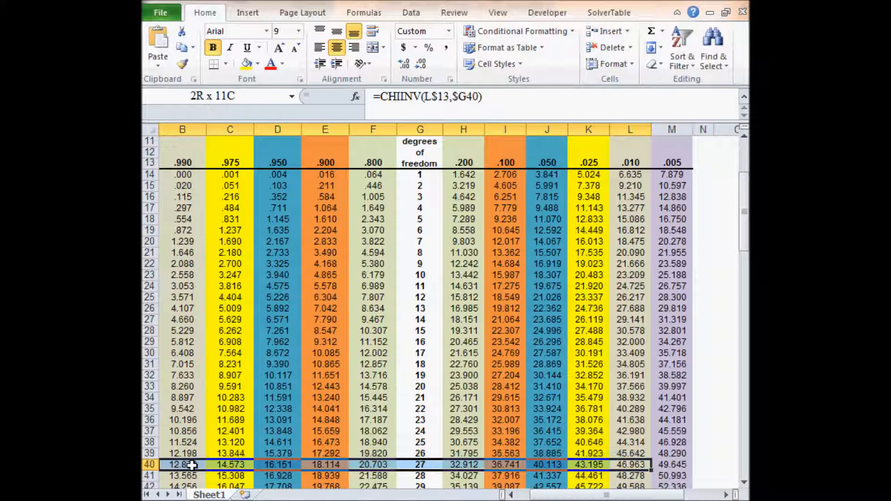
drag(192, 466, 190, 468)
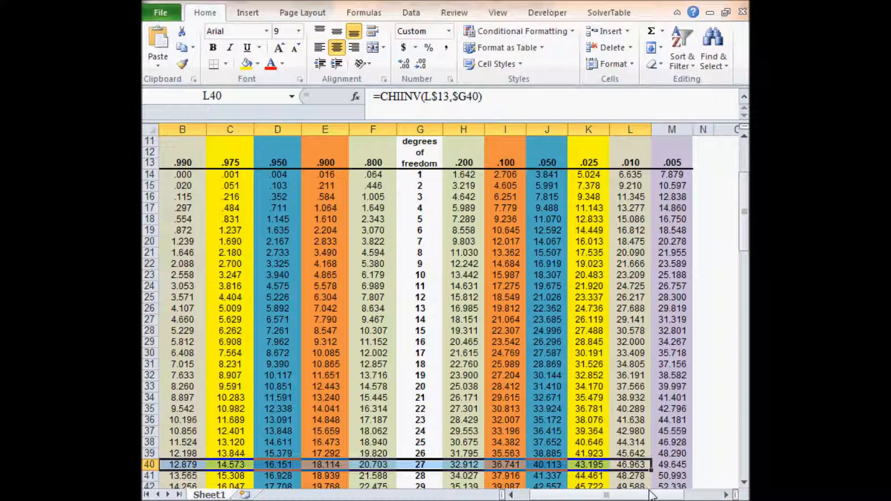
key(ctrl+c)
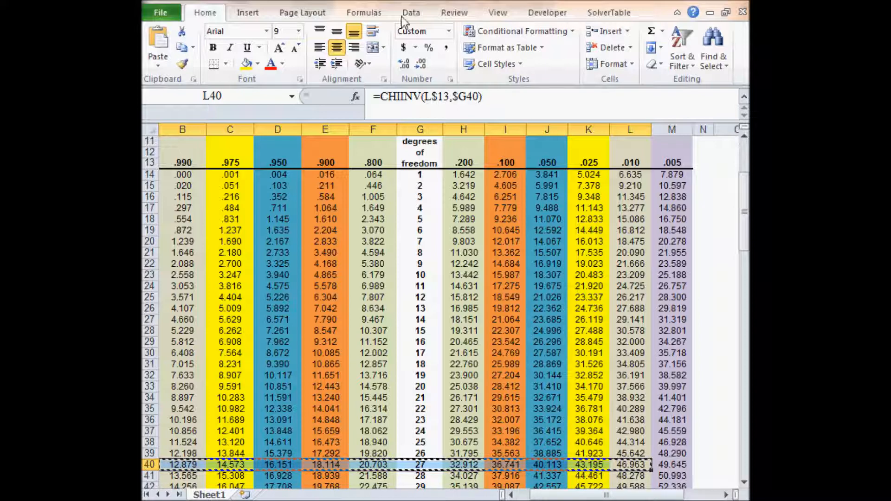
Paste the copied chi-square values into Sheet2 of the homework workbook, keeping the .990 value in B10 and the .010 value in C10.
click(748, 500)
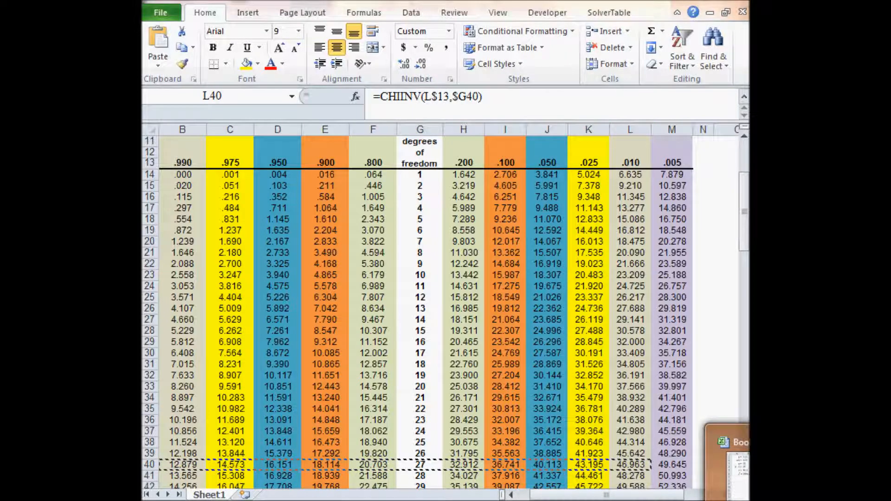
click(742, 474)
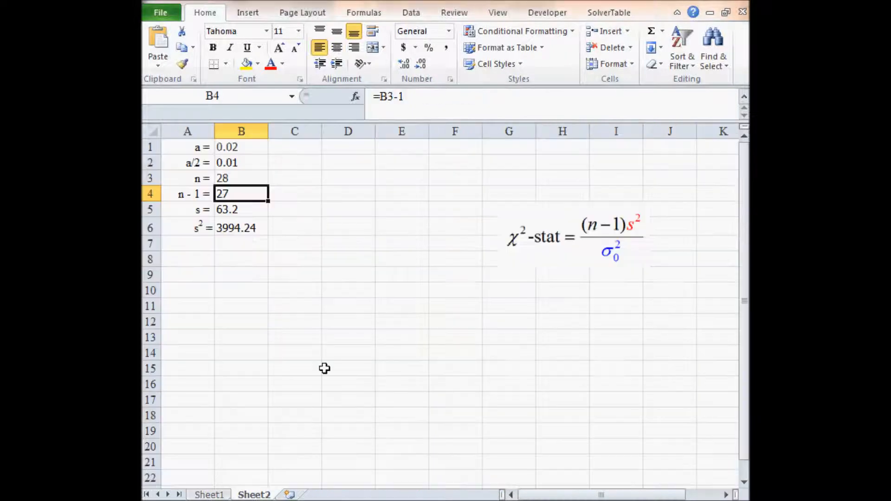
click(237, 290)
key(ctrl+v)
Head the two critical values "L cv" in B9 and "U cv" in C9, centring the labels and values.
click(236, 272)
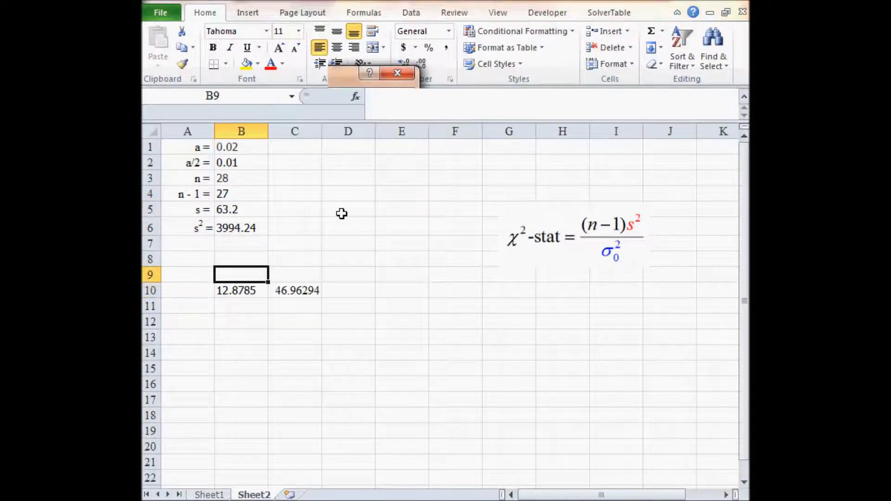
text(LL cv)
key(Tab)
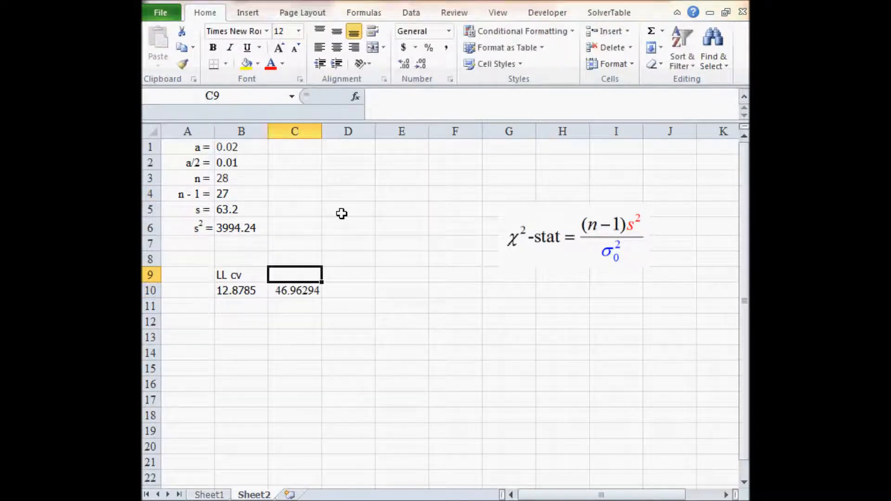
text(U)
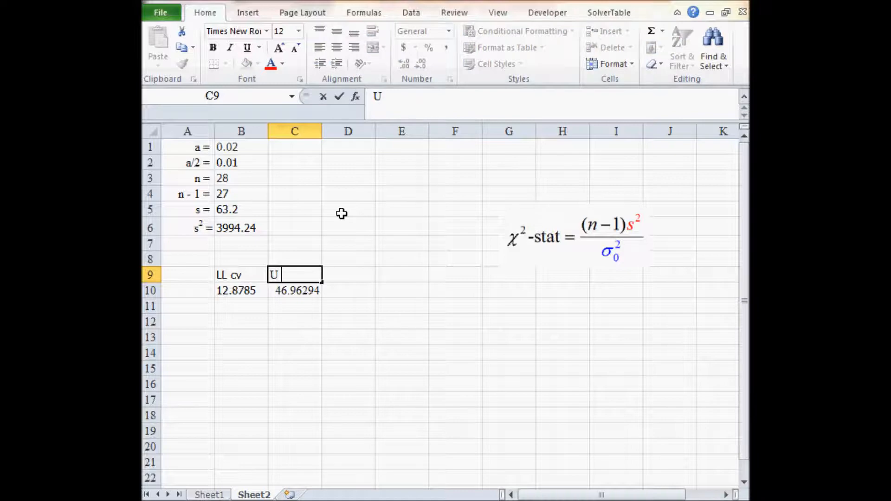
text( cv)
double_click(221, 276)
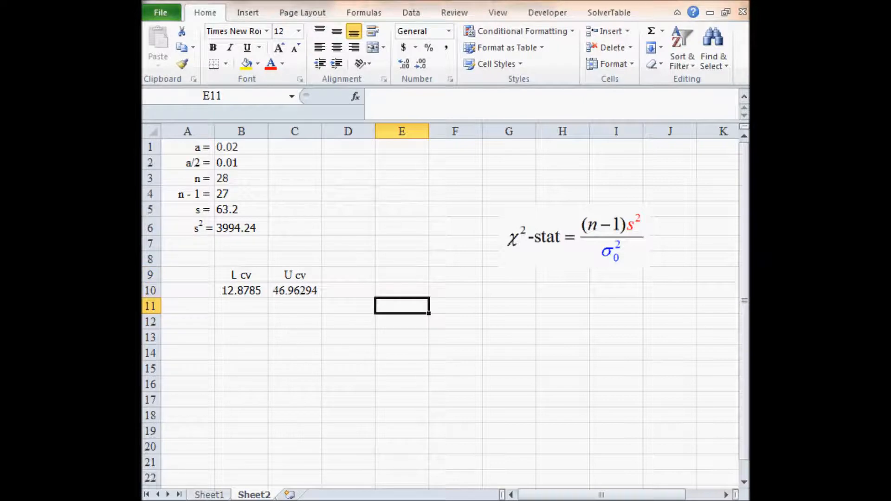
Check the precision required for part b in CengageNOW and show the Excel critical values in B10:C10 with three decimal places.
key(alt+Tab)
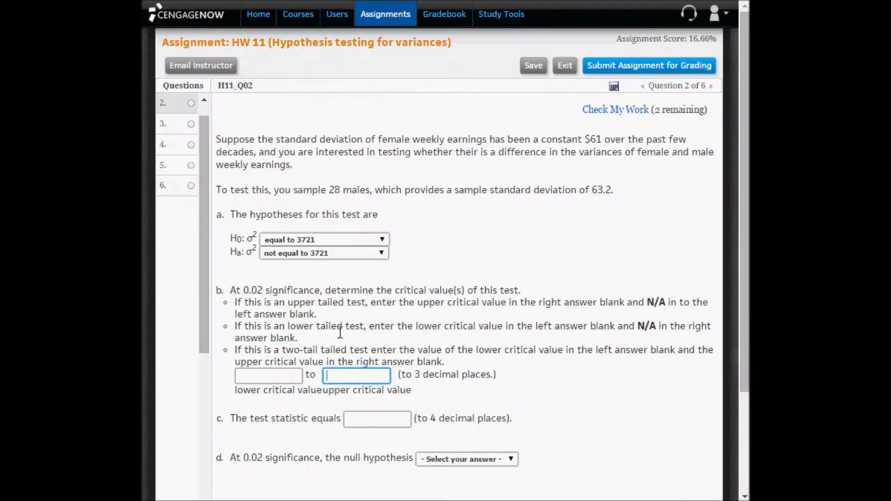
click(297, 375)
click(369, 377)
click(748, 500)
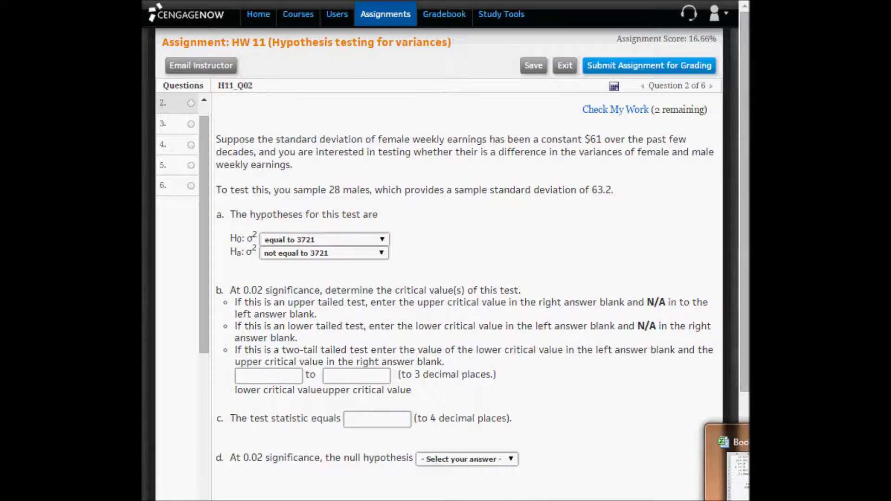
click(726, 464)
click(231, 291)
drag(230, 292, 296, 291)
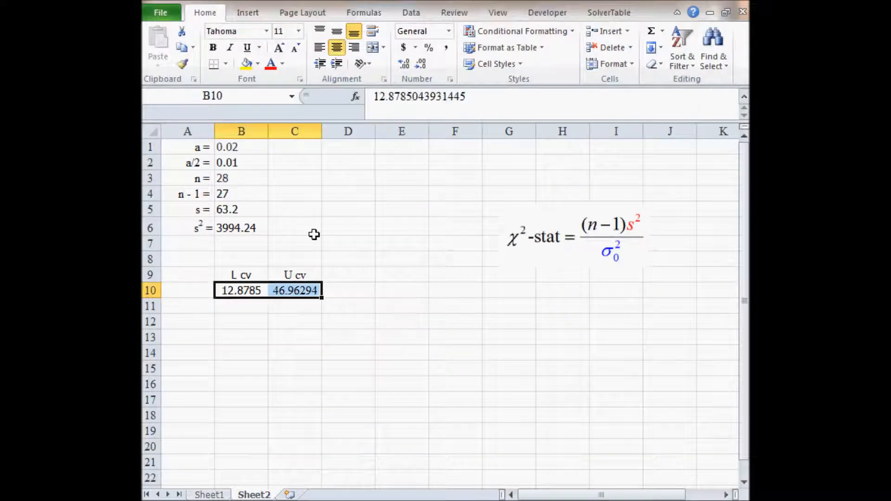
click(421, 63)
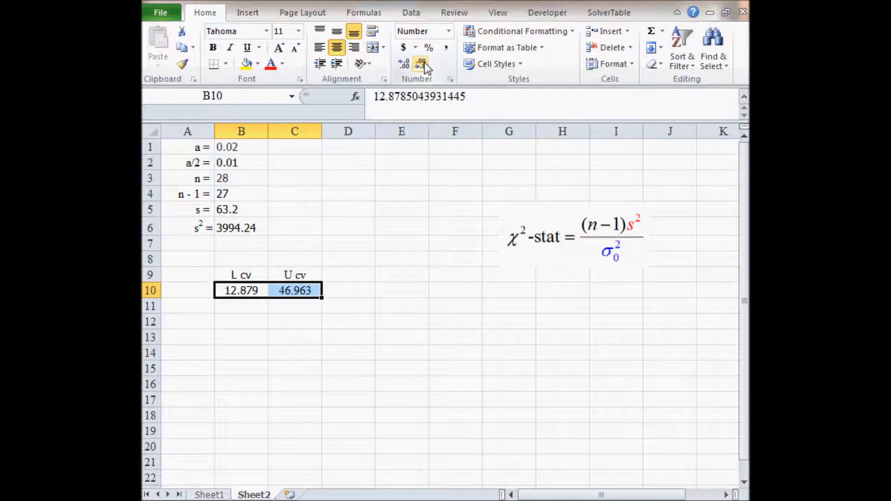
Copy the lower critical value from B10 into the lower critical value blank of part b in CengageNOW as 12.879.
click(243, 288)
key(ctrl+c)
key(alt+Tab)
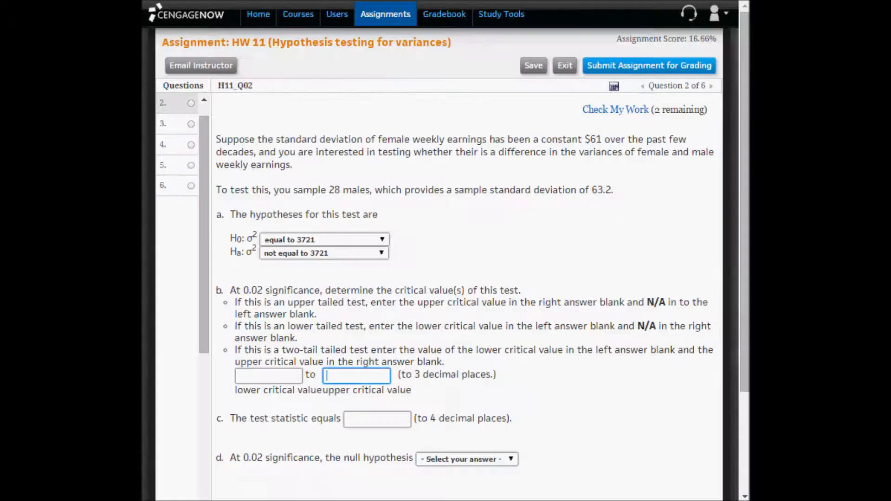
click(281, 376)
key(ctrl+v)
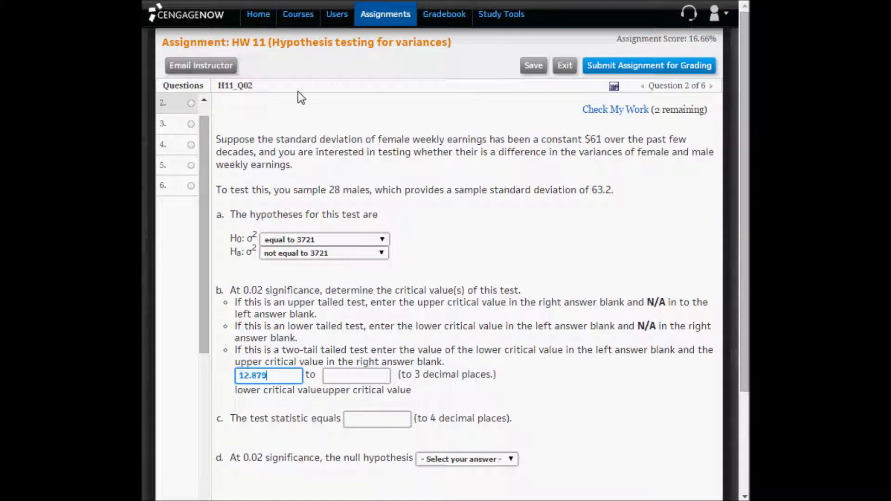
Copy the upper critical value from C10 in Excel into the upper critical value blank of part b in CengageNOW as 46.963.
key(alt+Tab)
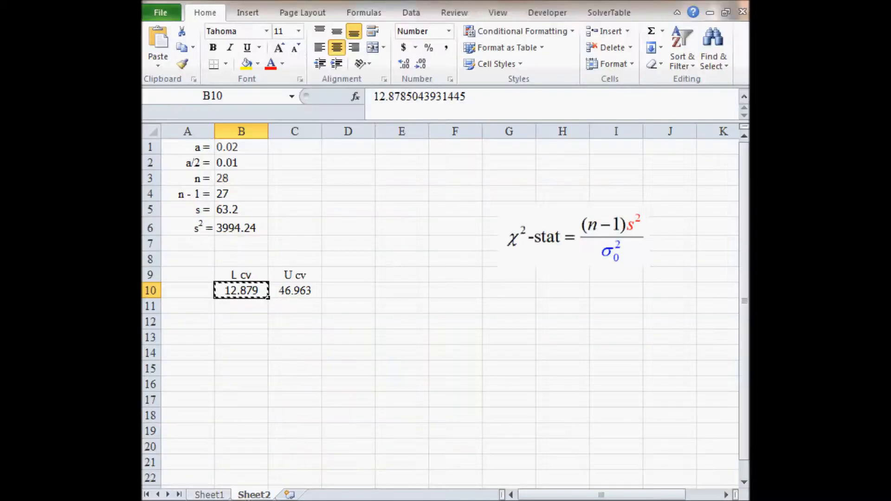
click(311, 290)
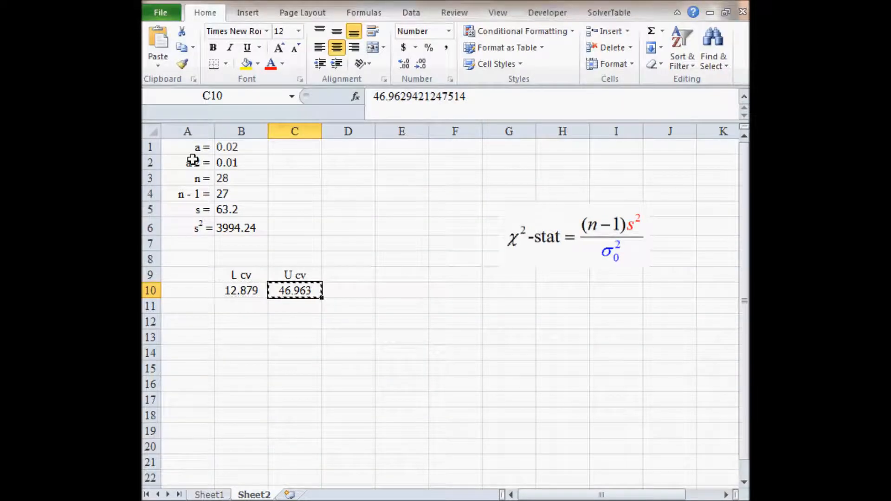
key(ctrl+c)
key(alt+Tab)
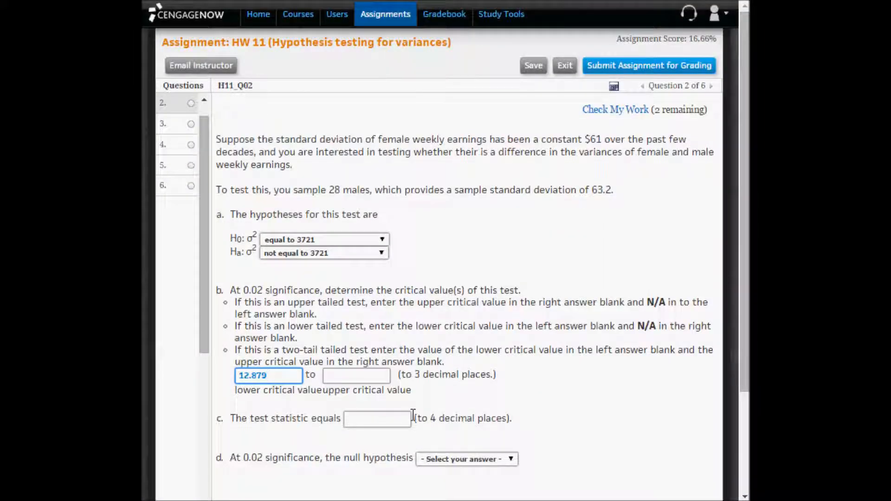
click(377, 375)
key(ctrl+v)
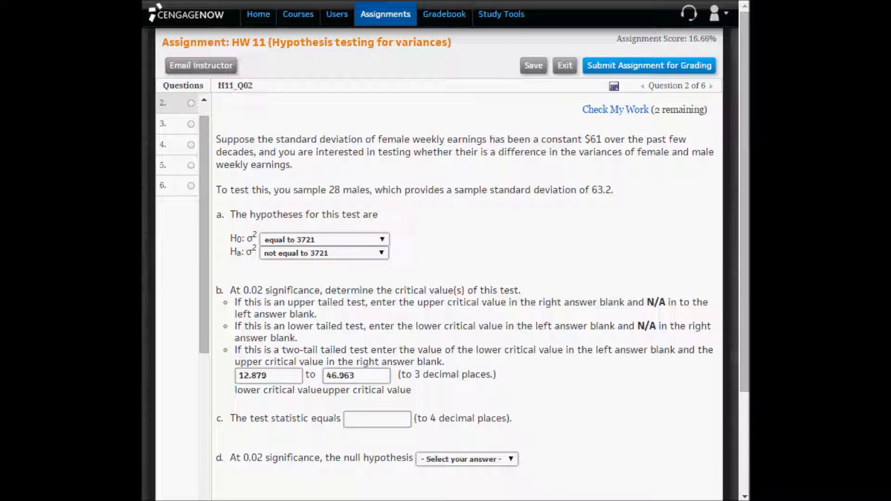
Return to Sheet2 in Excel and delete the blank picture covering the cells in rows 6 to 8.
key(alt+Tab)
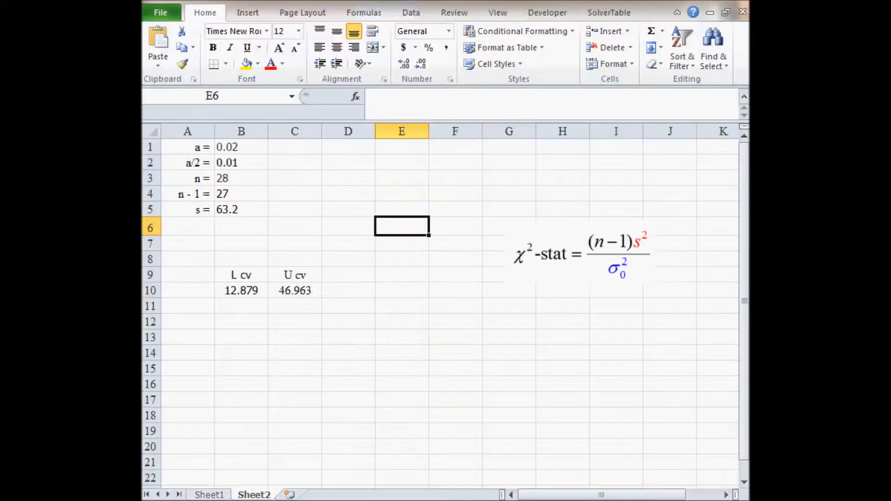
click(538, 319)
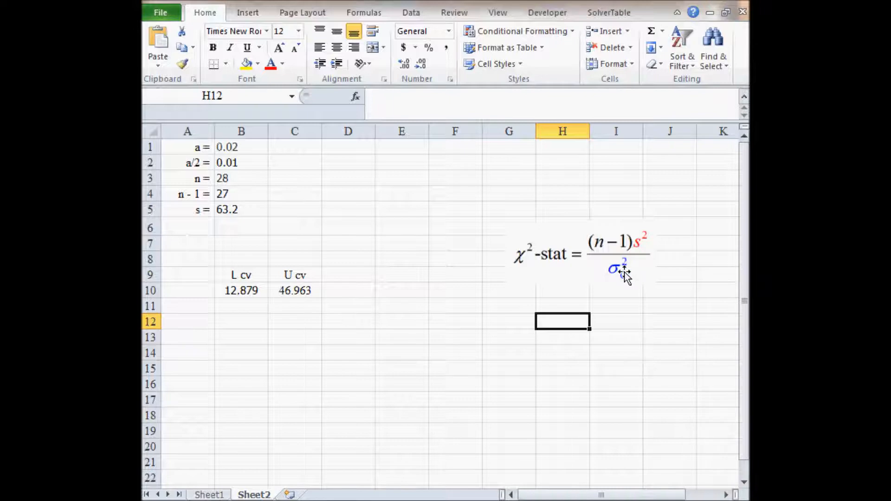
click(195, 238)
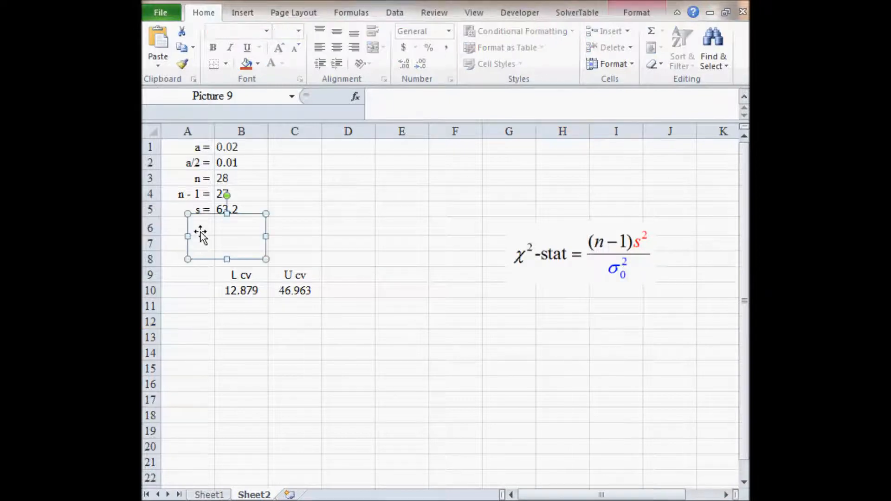
key(Delete)
click(350, 352)
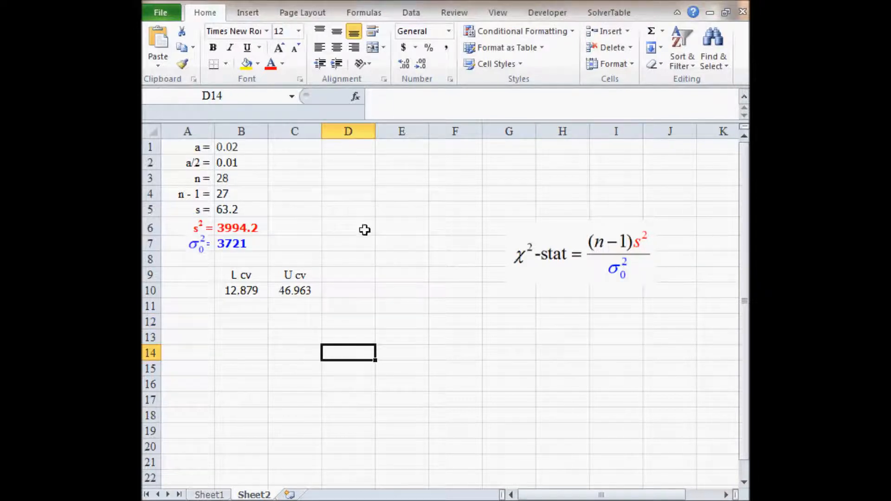
Inspect the formulas behind the sample variance in B6 and the hypothesized variance in B7.
double_click(234, 228)
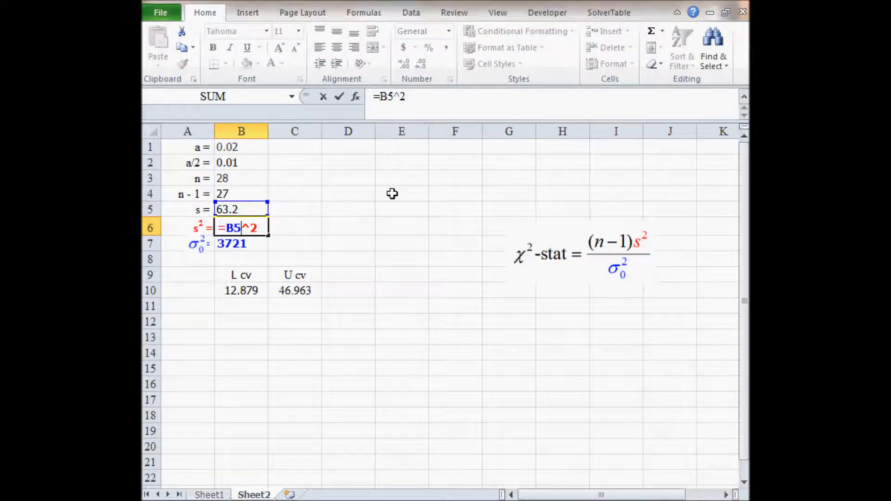
key(Return)
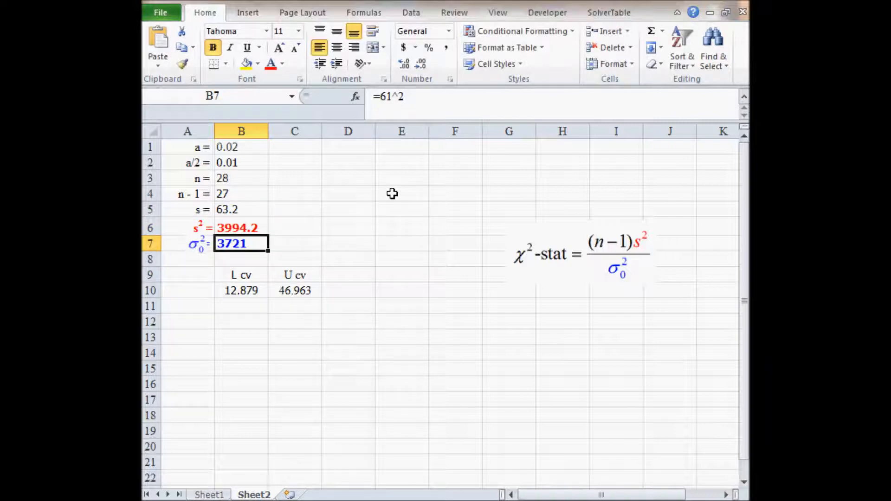
double_click(242, 243)
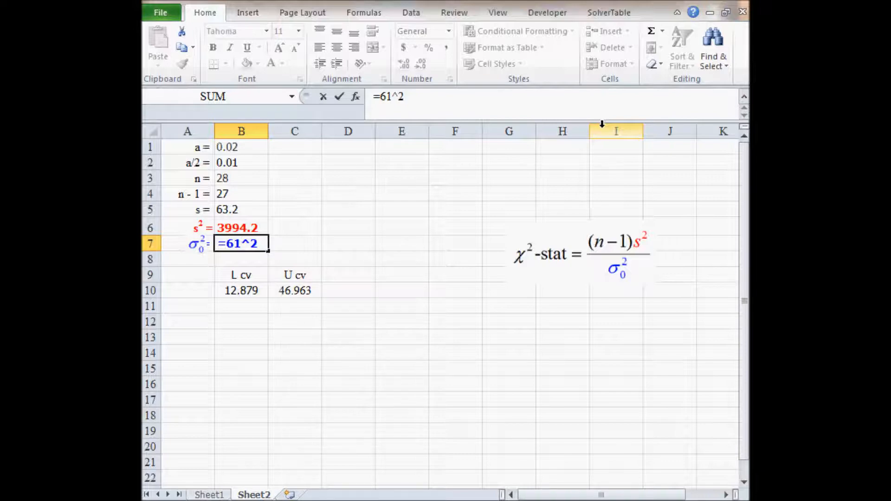
key(Return)
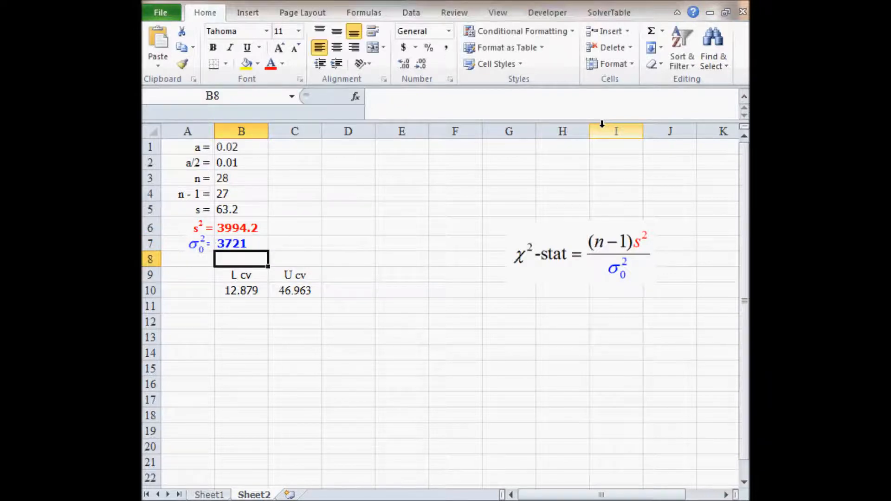
click(355, 459)
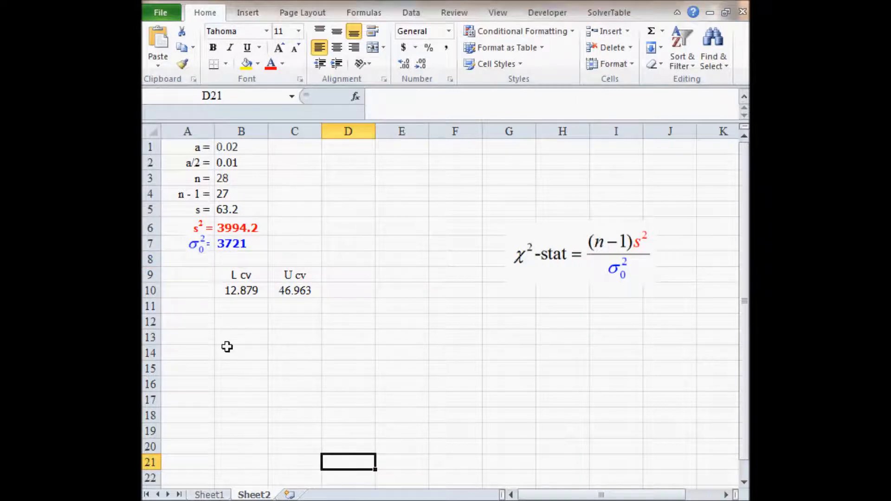
Label cell A12 "test stat =" for the test statistic below the critical values.
click(246, 321)
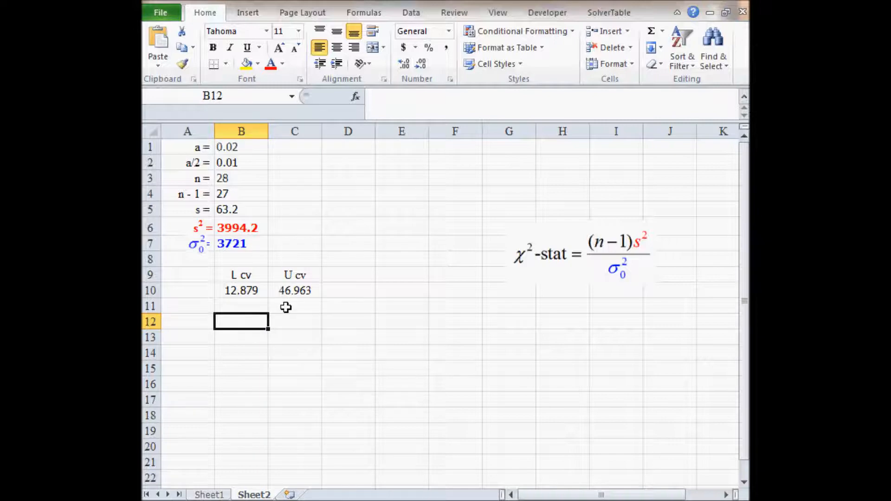
key(Left)
text(s)
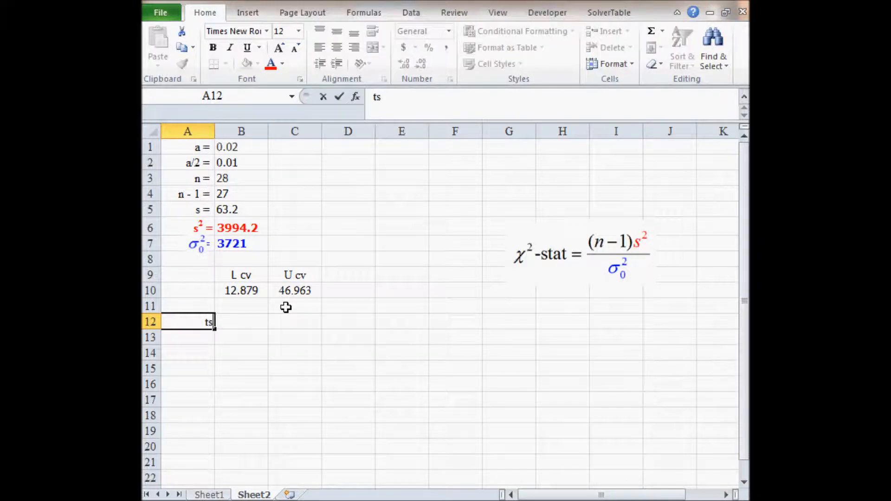
key(BackSpace)
text(e)
key(BackSpace)
text(t)
key(BackSpace)
text(est stat =)
key(Return)
Calculate the chi-square test statistic in B12 with the formula =B4*B6/B7.
key(Up)
key(Right)
text(=)
key(Up)
key(Up)
key(Up)
key(Up)
key(Up)
key(Up)
key(Up)
key(Up)
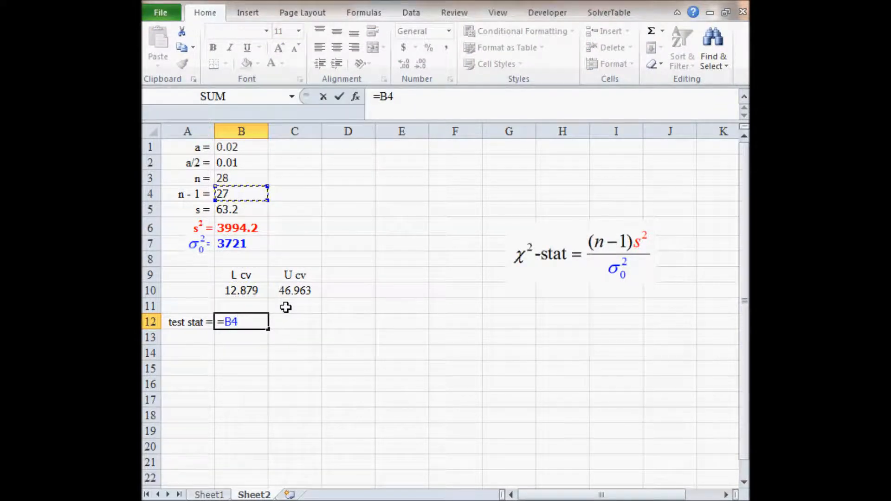
text(*)
key(Up)
key(Up)
key(Up)
key(Up)
key(Up)
key(Up)
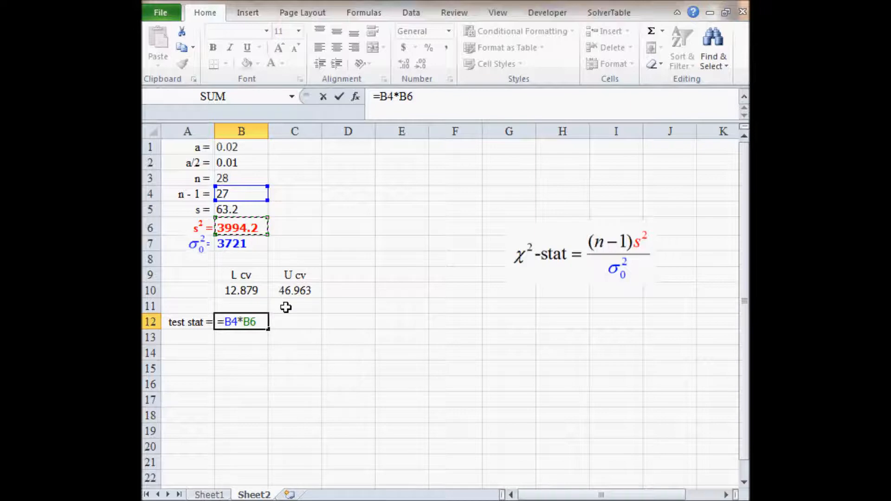
text(/)
key(Up)
key(Up)
key(Up)
key(Up)
key(Up)
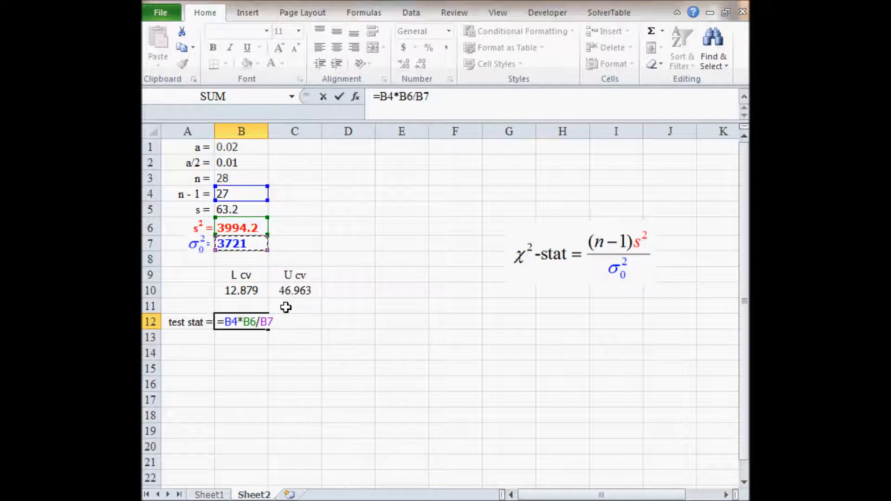
key(Return)
key(Up)
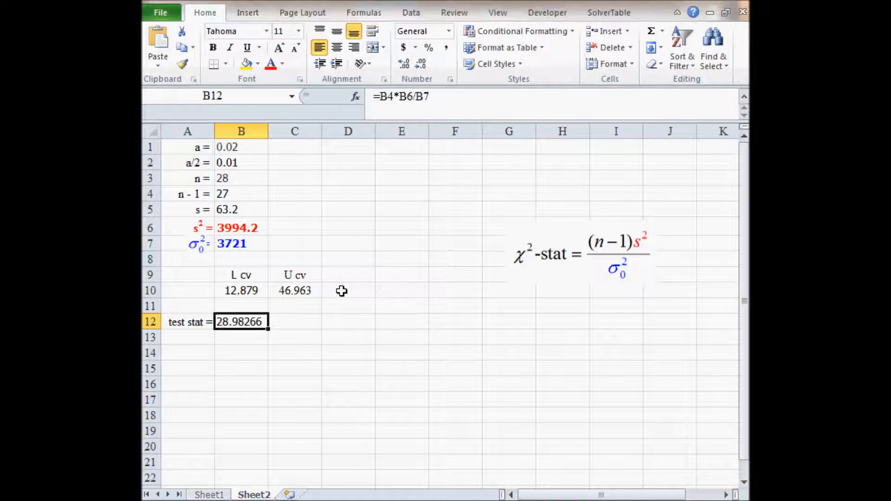
Show B12 with four decimal places and copy it into the test statistic blank of part c in CengageNOW as 28.9827.
click(421, 65)
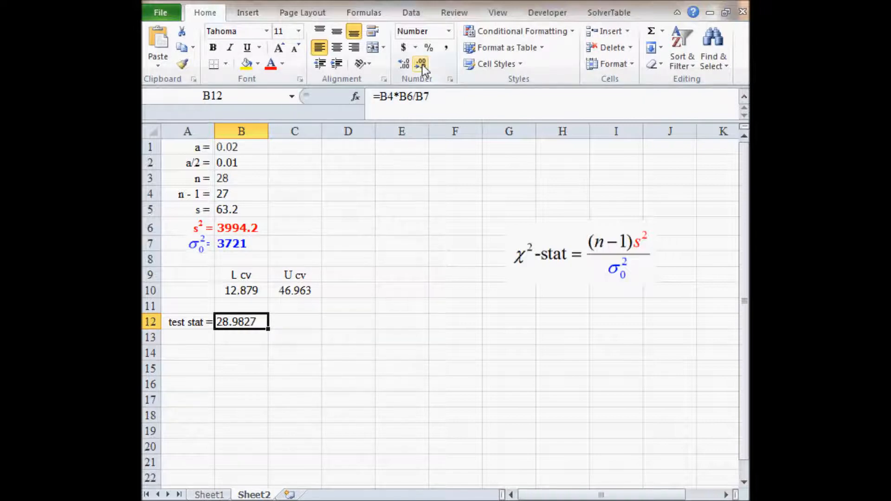
key(ctrl+c)
key(alt+Tab)
click(360, 417)
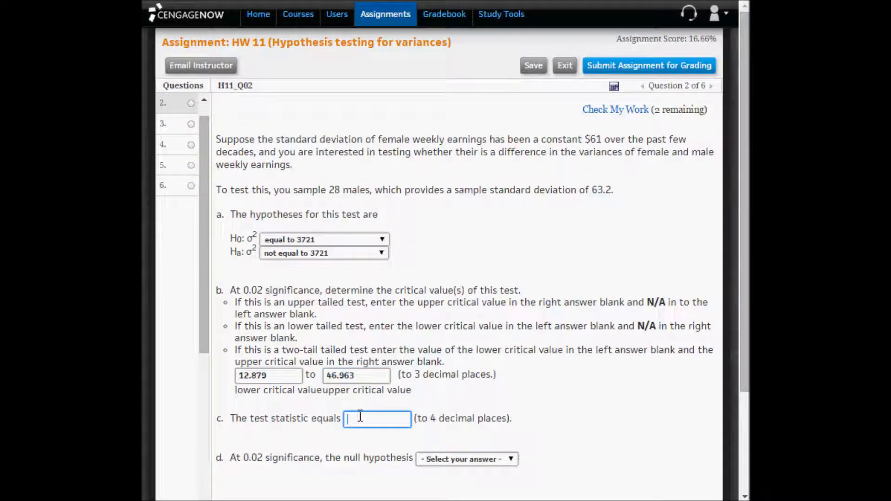
key(ctrl+v)
click(623, 404)
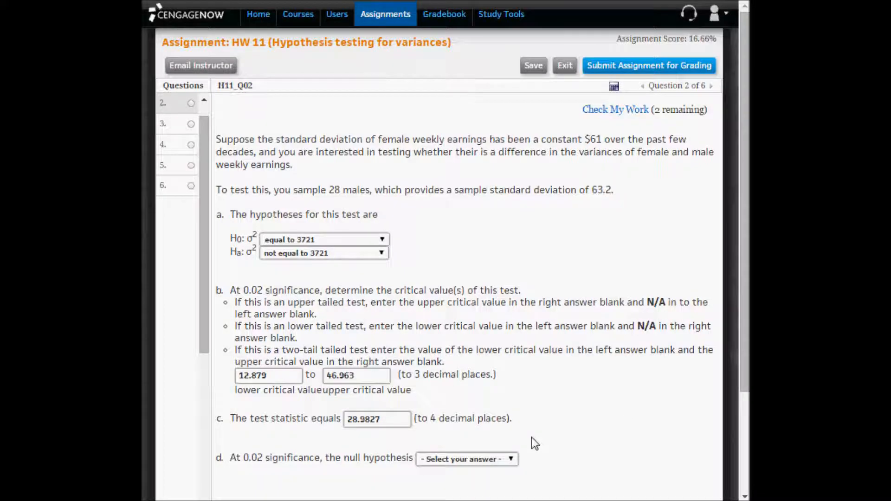
Check question 2's work, answer part d with "cannot be rejected", and check the work again.
scroll(624, 411, down, 3)
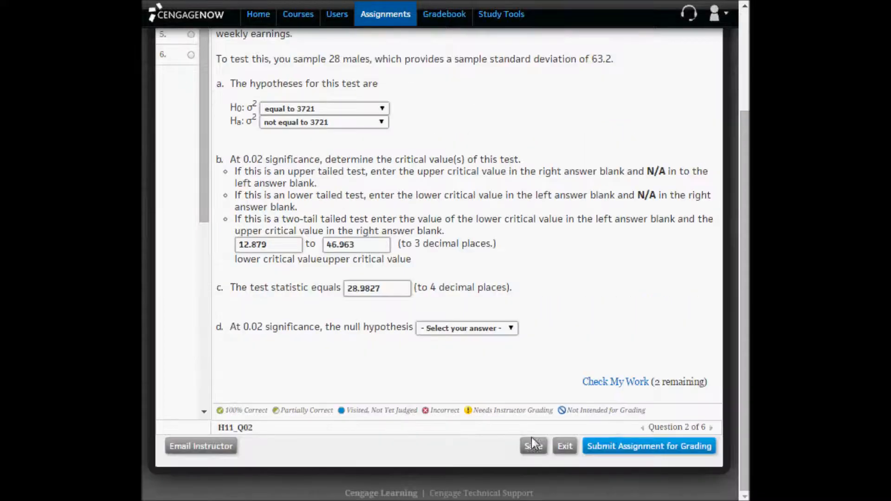
click(631, 385)
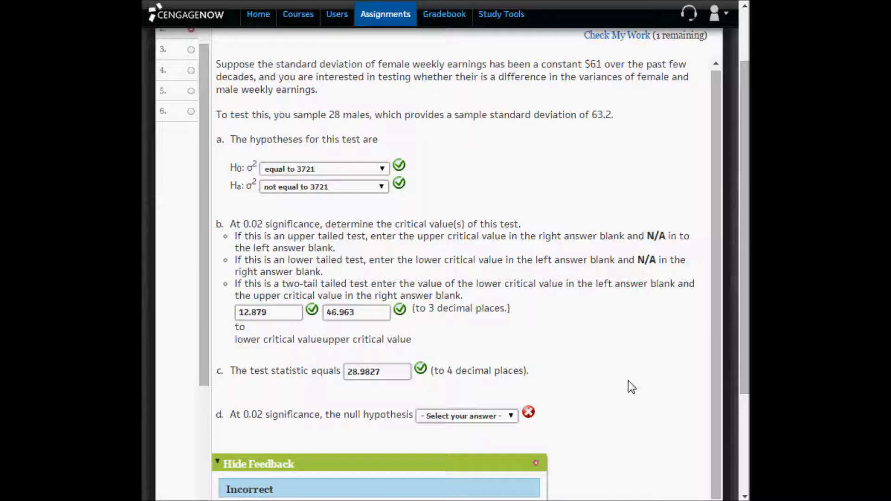
click(468, 418)
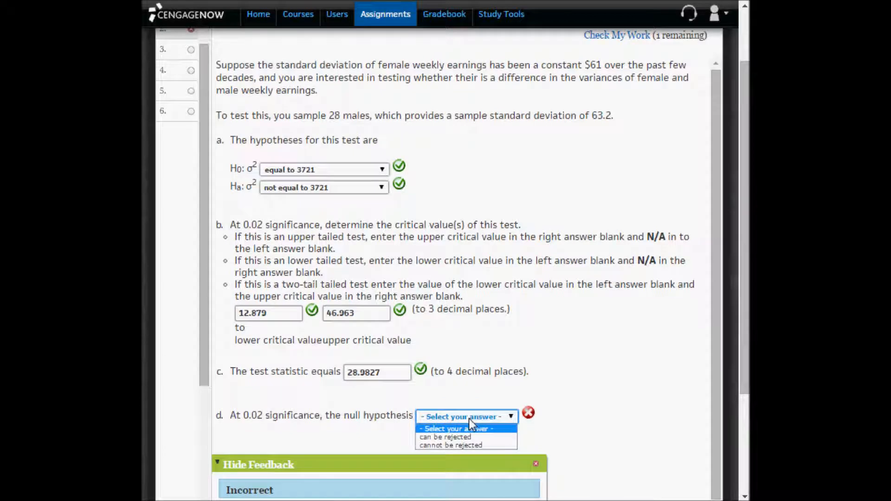
click(464, 445)
scroll(575, 437, down, 2)
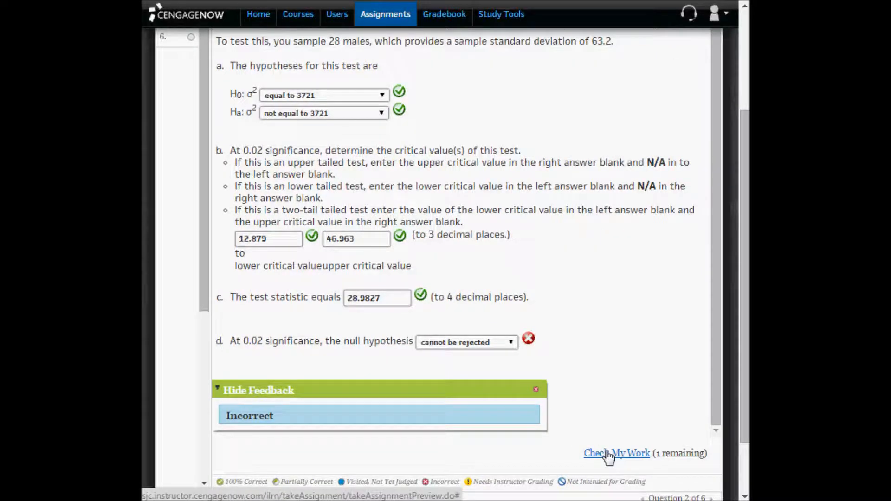
click(607, 453)
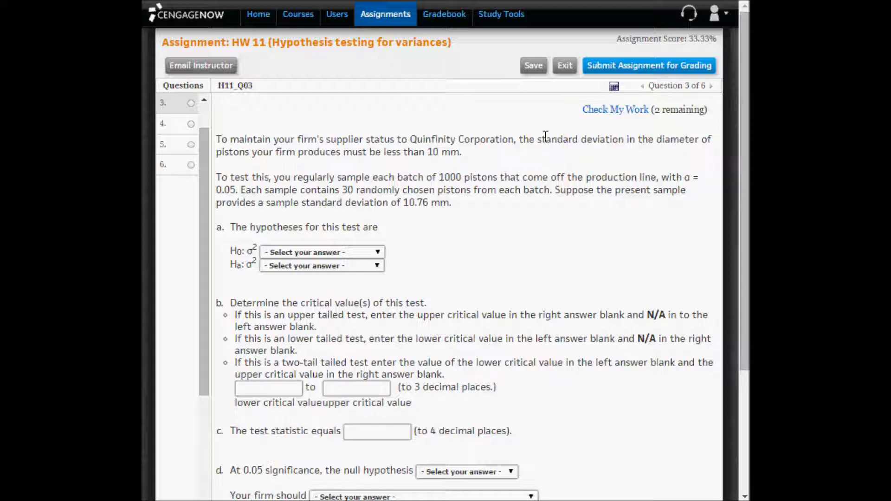
In question 3, highlight the standard deviation requirement "less than 10" and set the alternative hypothesis for the variance to "less than 100".
drag(538, 138, 627, 143)
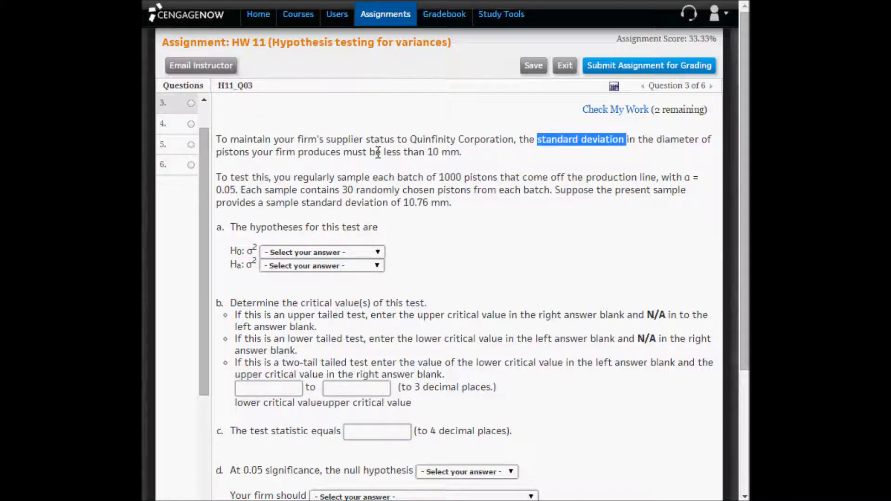
drag(382, 154, 438, 154)
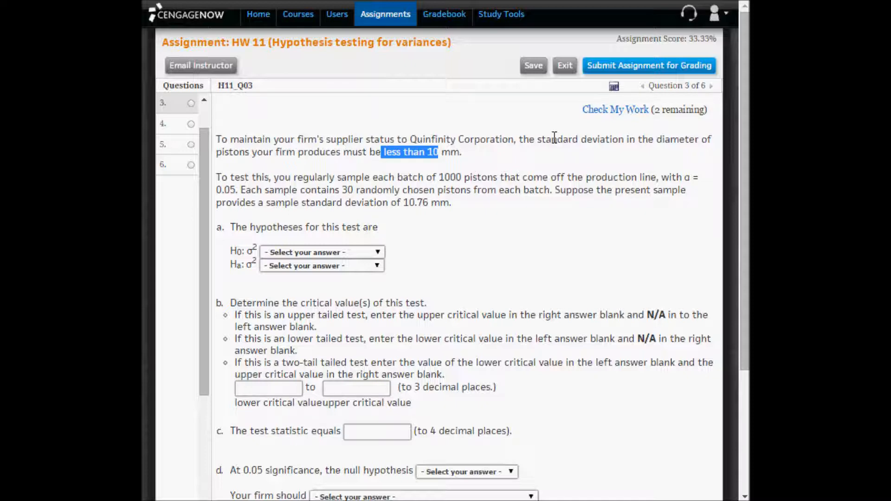
drag(544, 138, 622, 137)
drag(384, 152, 439, 153)
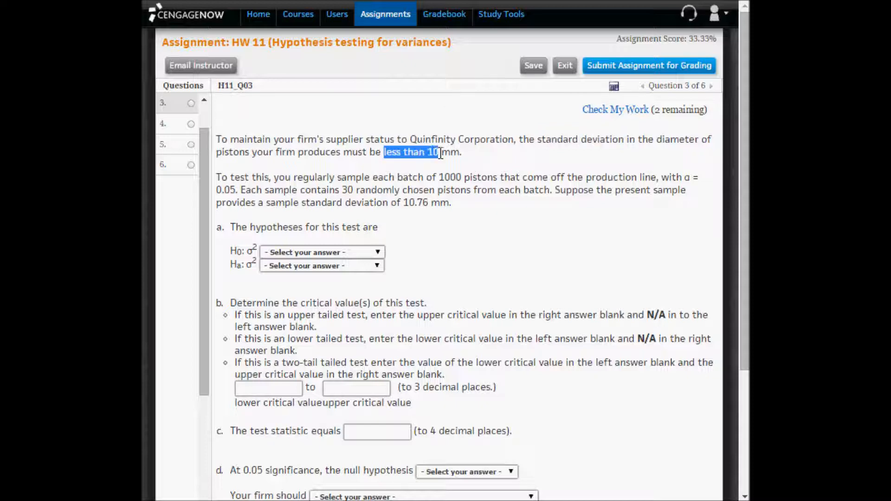
click(332, 265)
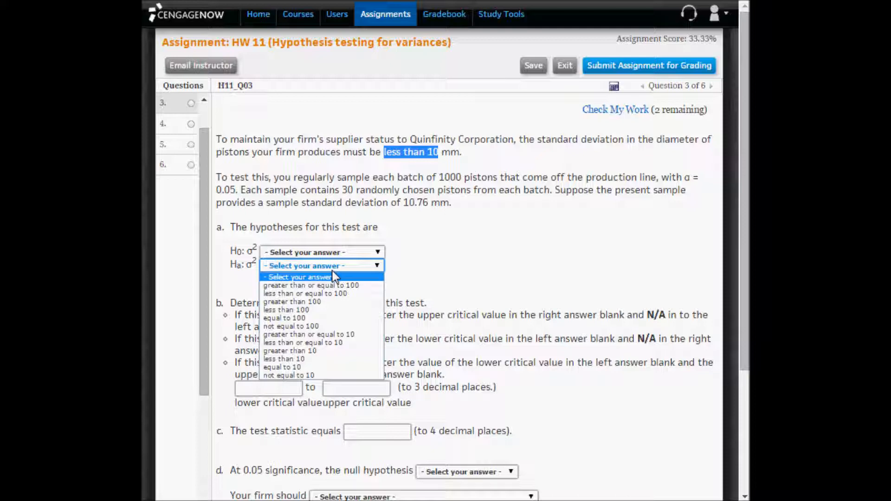
click(249, 268)
drag(249, 268, 264, 269)
click(282, 265)
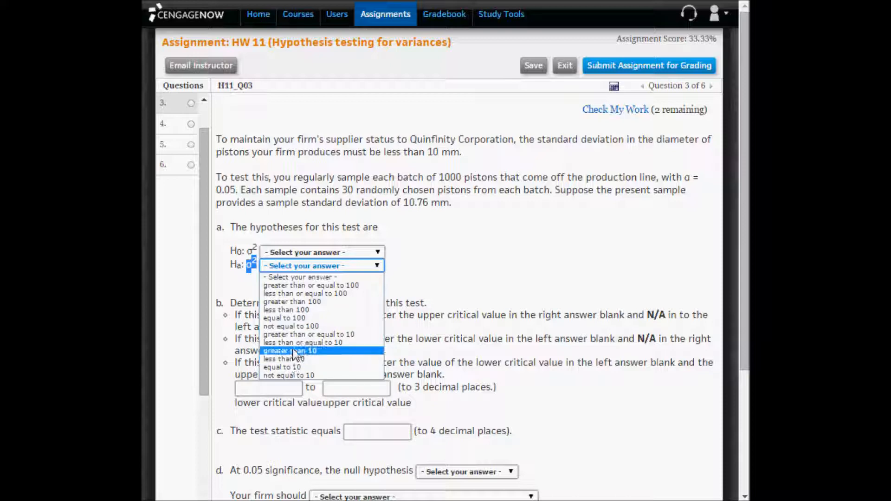
click(292, 310)
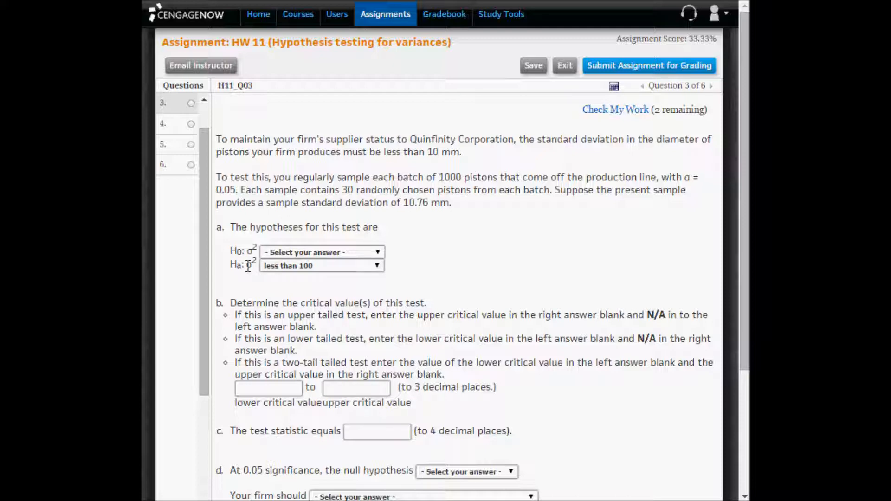
Set the null hypothesis for the variance in part a to "greater than or equal to 100".
click(288, 252)
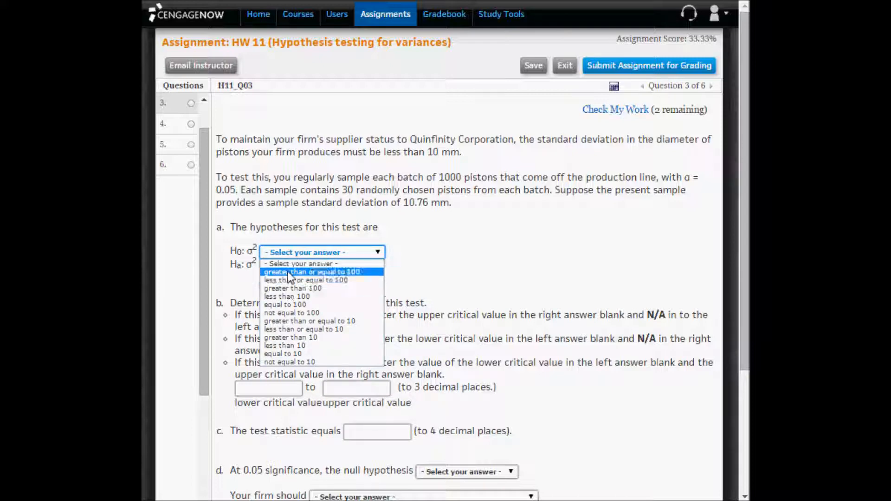
click(287, 271)
click(446, 286)
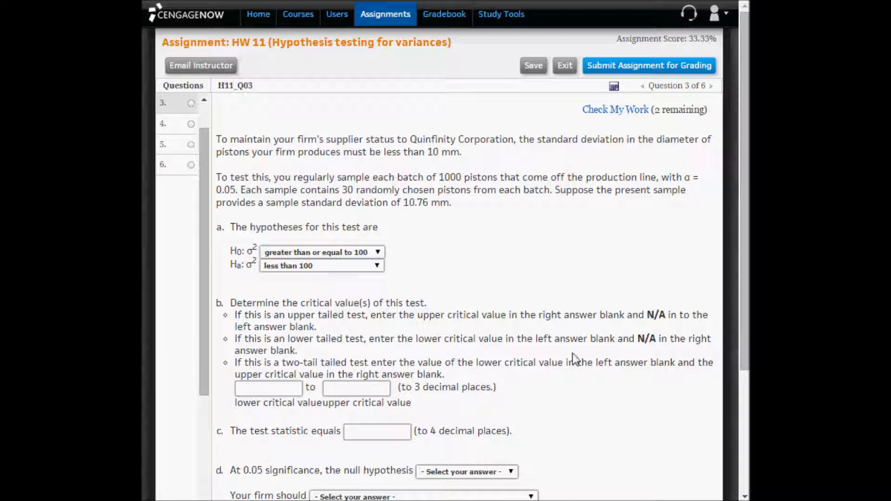
Copy N/A from the lower-tailed test instruction into the upper critical value blank of part b.
drag(636, 340, 660, 340)
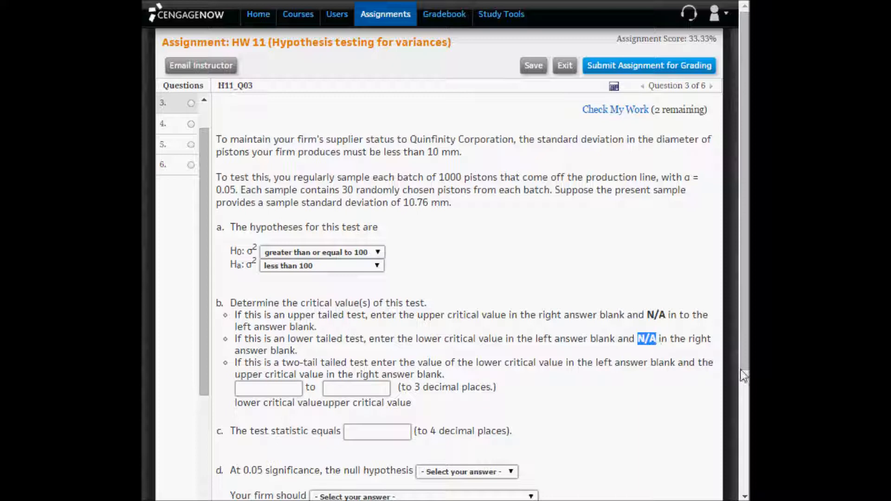
click(351, 391)
key(ctrl+v)
click(455, 355)
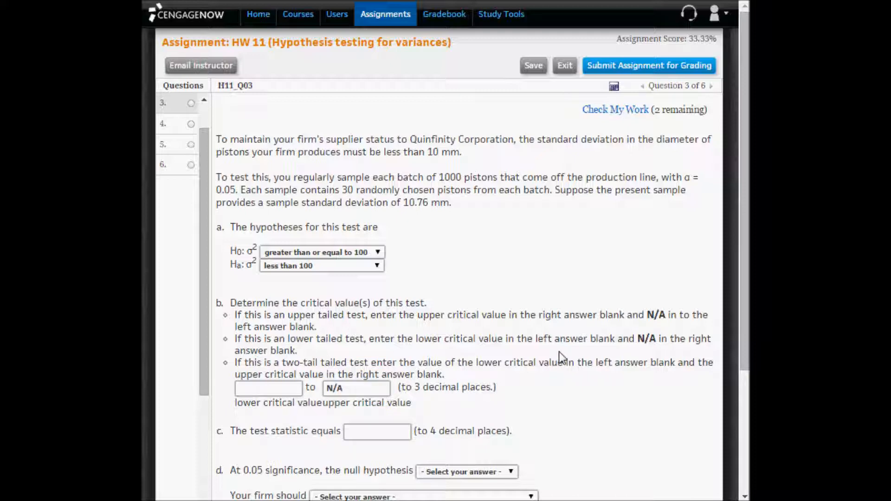
Copy the significance level 0.05 from question 3 into cell B1 of Sheet2 in Excel.
drag(686, 177, 236, 190)
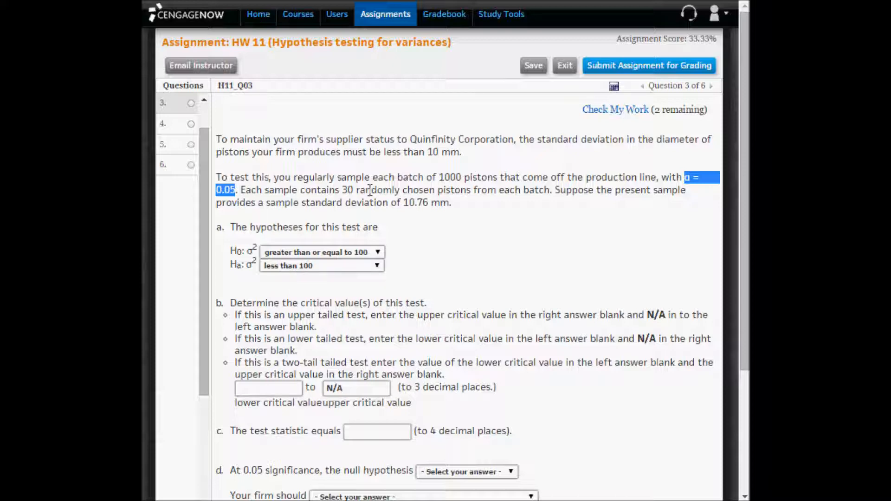
click(238, 188)
drag(238, 188, 215, 189)
right_click(230, 191)
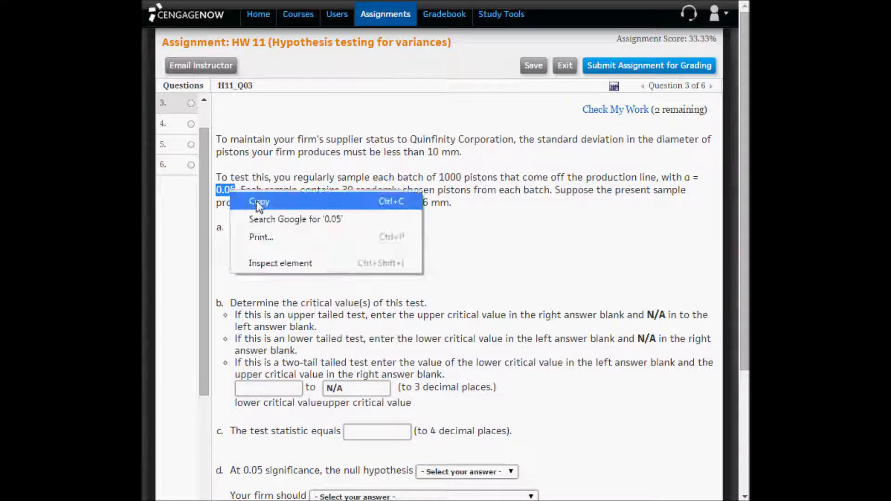
click(256, 199)
click(731, 500)
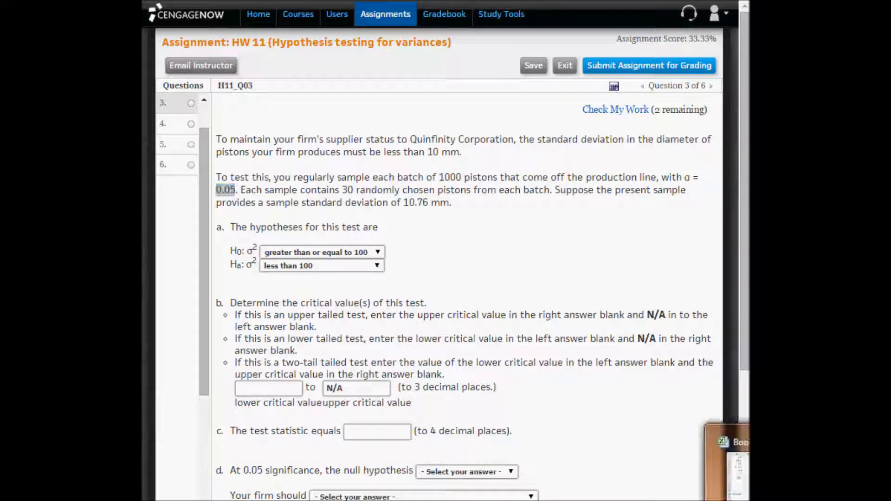
click(731, 466)
double_click(236, 147)
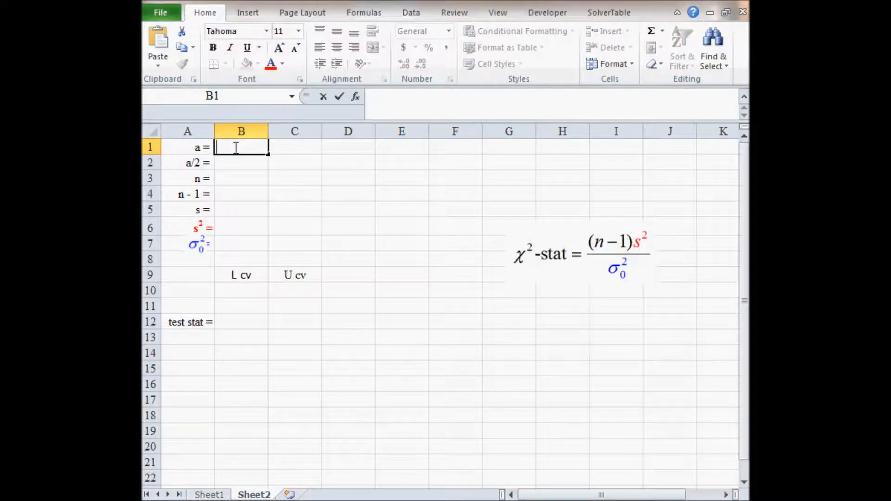
key(ctrl+v)
key(Return)
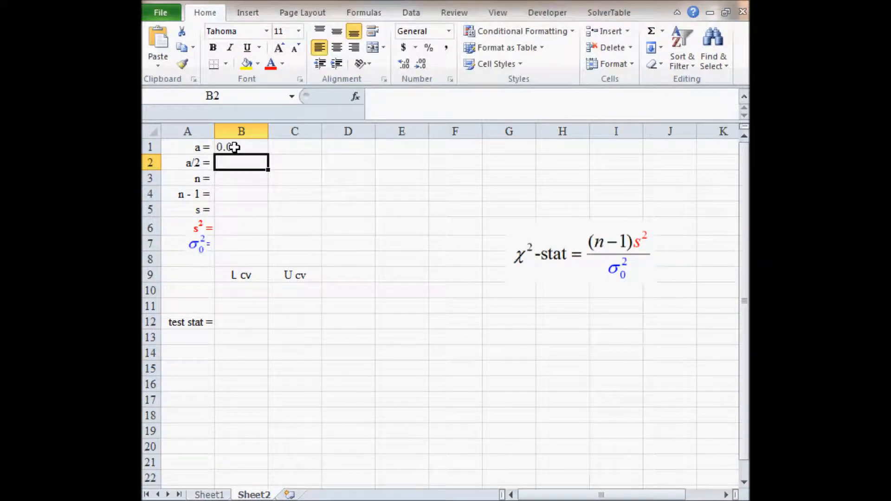
Change the label in A2 to "a/1 =" and enter the formula =B1/1 in B2.
click(169, 163)
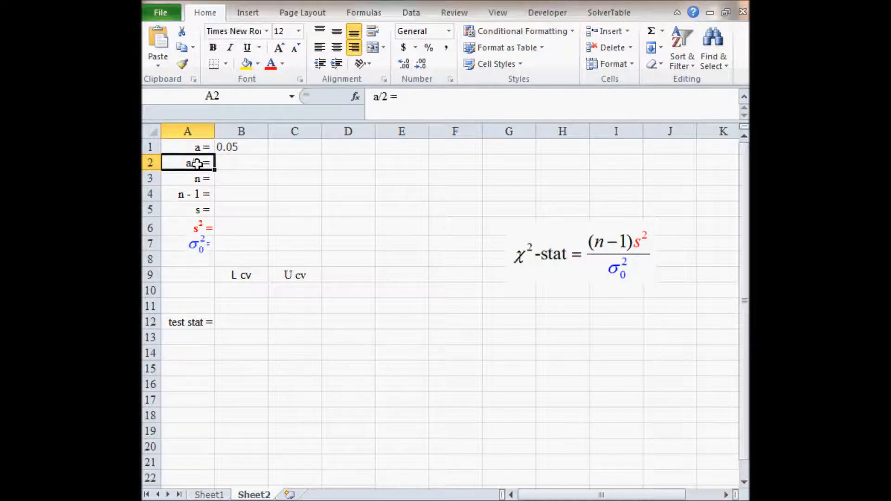
double_click(195, 162)
key(Left)
key(Left)
text(1)
key(Left)
key(BackSpace)
key(shift+Return)
key(Down)
key(Right)
text(=B1/1)
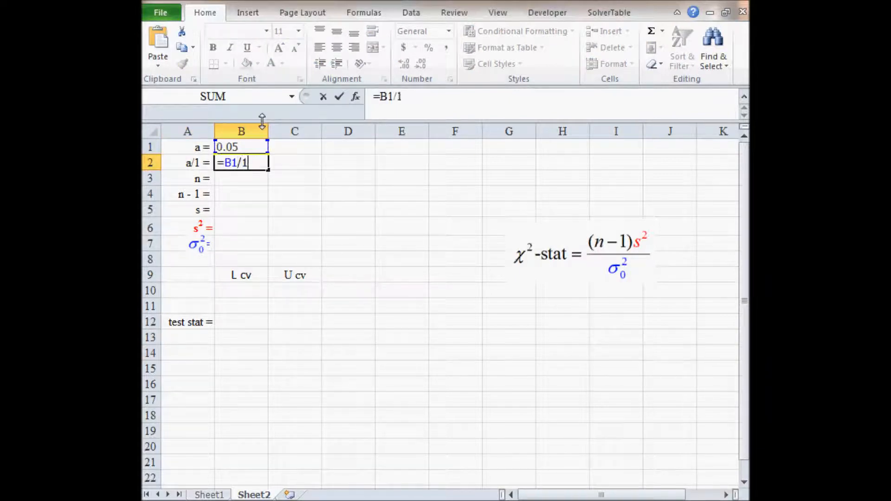
key(Return)
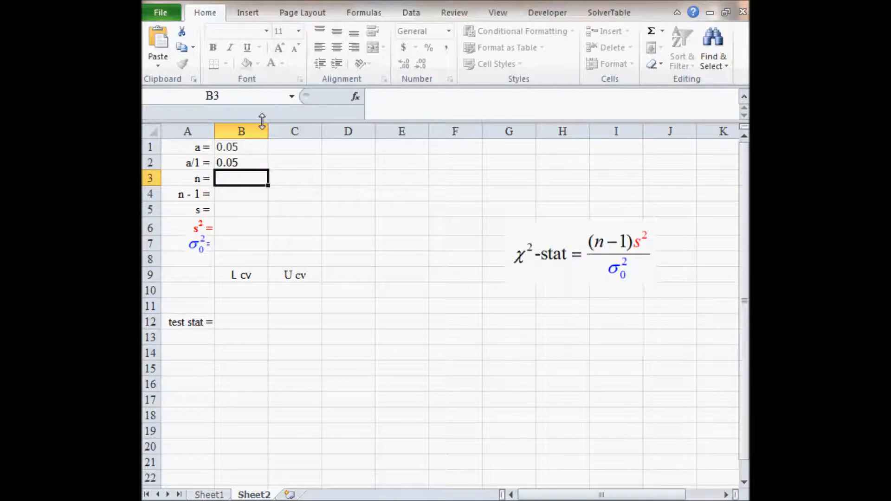
Copy the sample size 30 from the CengageNOW question into cell B3 in Excel.
key(alt+Tab)
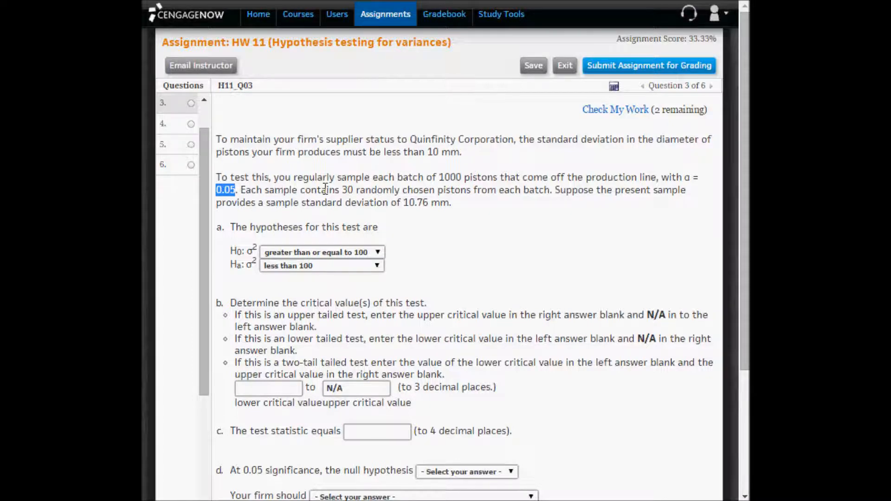
drag(342, 189, 355, 189)
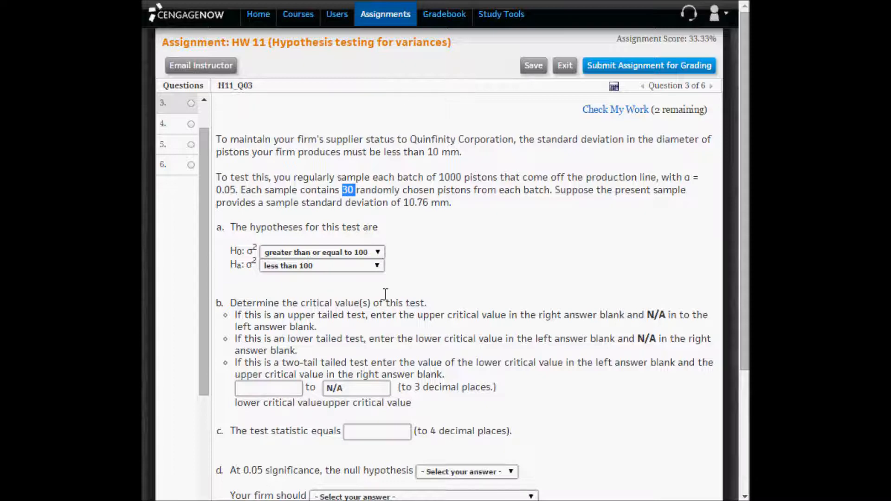
click(747, 500)
click(743, 482)
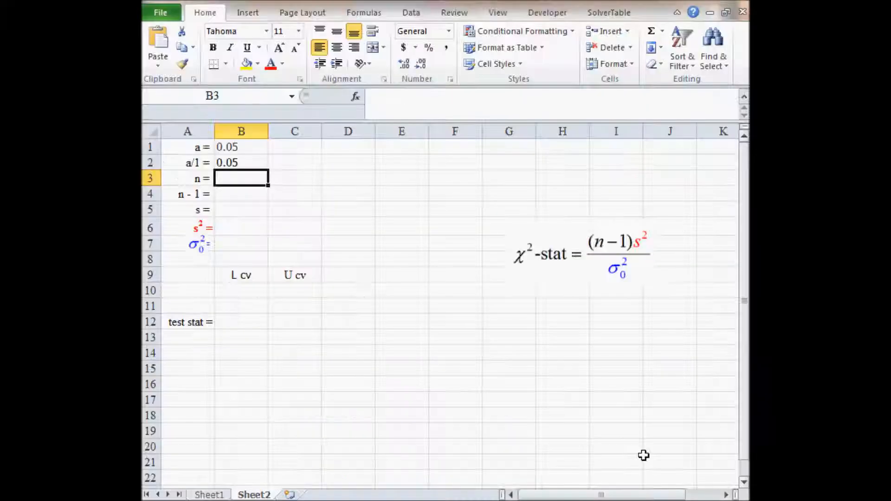
double_click(242, 179)
key(ctrl+v)
key(Return)
click(241, 178)
double_click(242, 178)
key(Return)
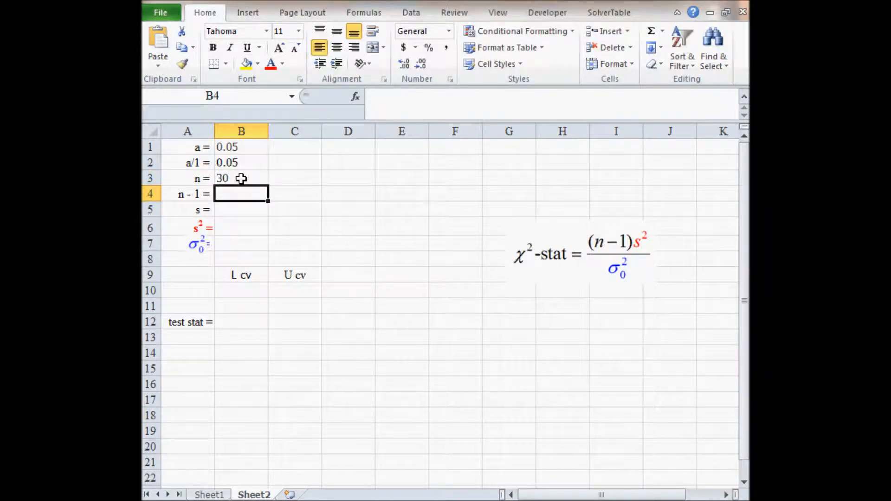
Calculate the degrees of freedom in B4 with the formula =B3-1.
text(=)
click(241, 179)
text(-1)
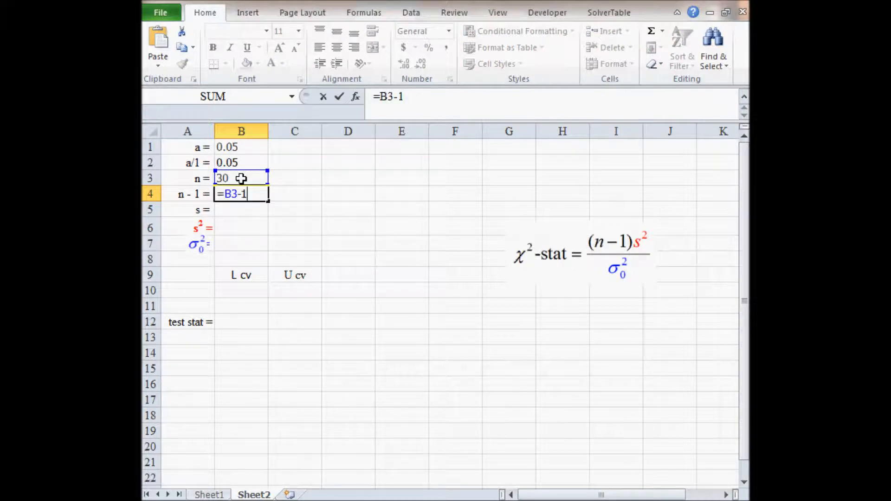
key(Return)
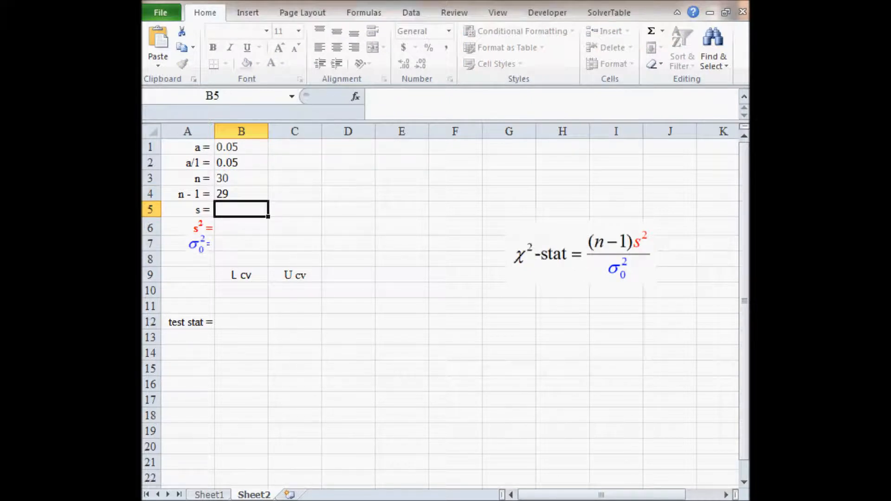
Copy the sample standard deviation 10.76 from the CengageNOW question into cell B5 in Excel.
key(alt+Tab)
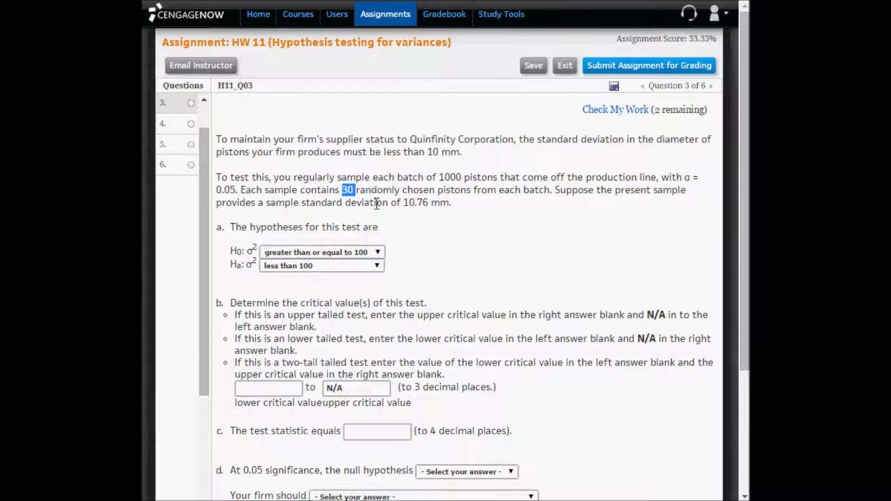
click(406, 204)
drag(406, 204, 428, 208)
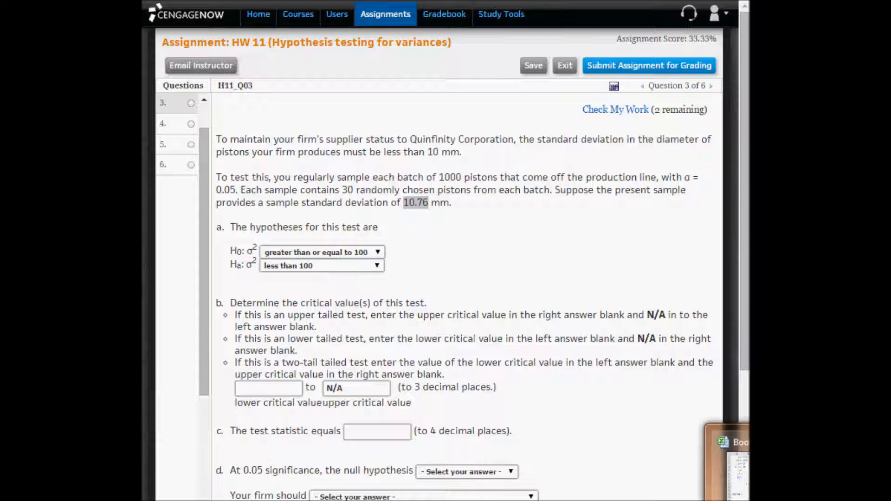
click(723, 464)
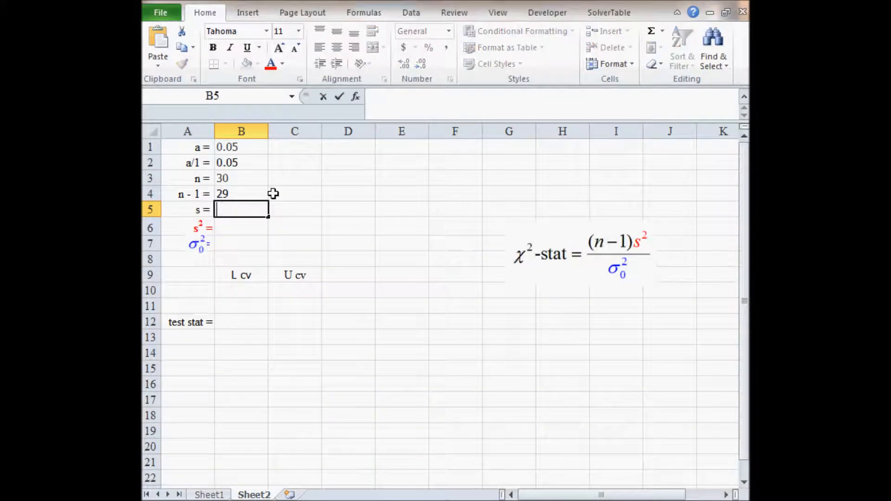
key(ctrl+v)
key(Return)
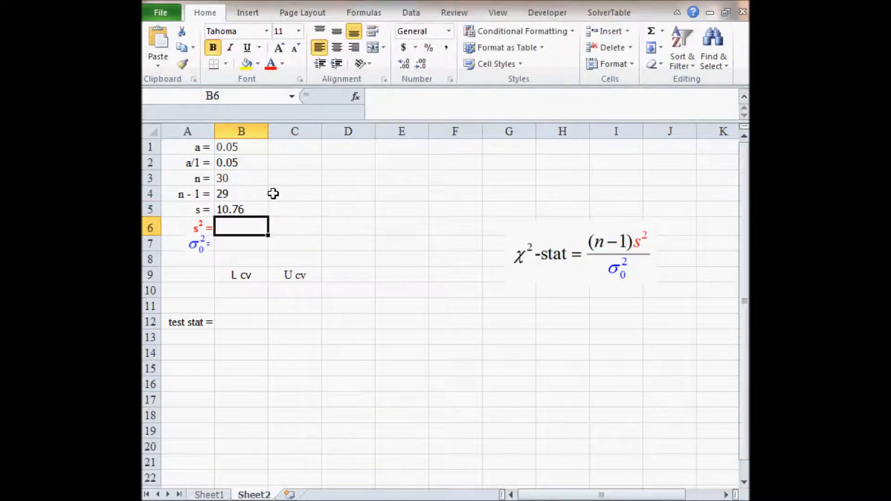
Calculate the sample variance in B6 by squaring the standard deviation with =B5^2.
text(=)
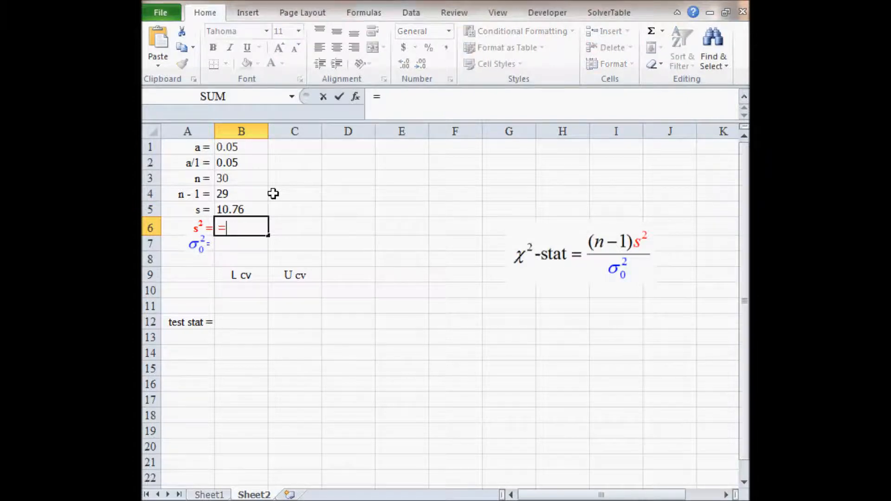
key(Up)
text(^2)
key(Return)
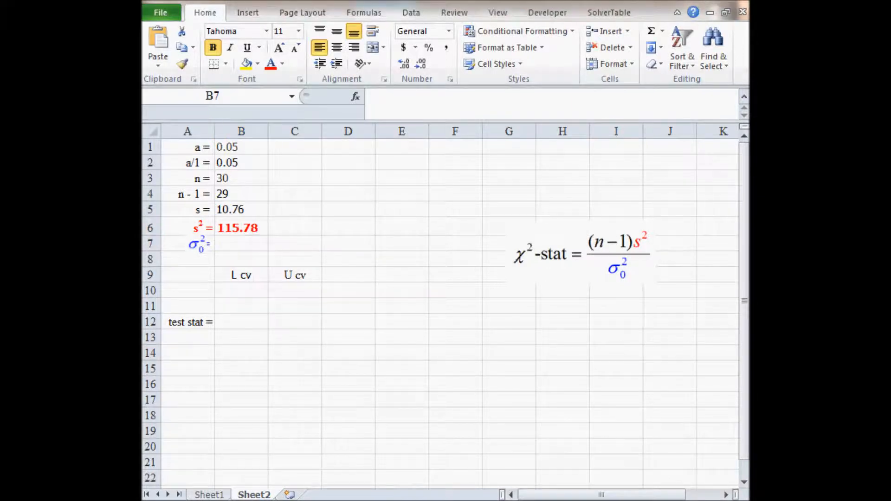
Check the required standard deviation in the CengageNOW question and enter 100 as the hypothesized variance in B7 in Excel.
key(alt+Tab)
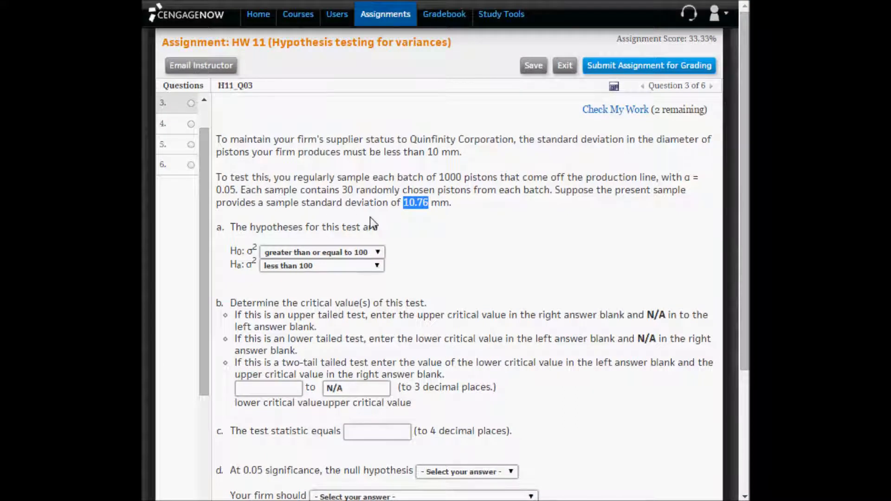
click(430, 148)
click(731, 469)
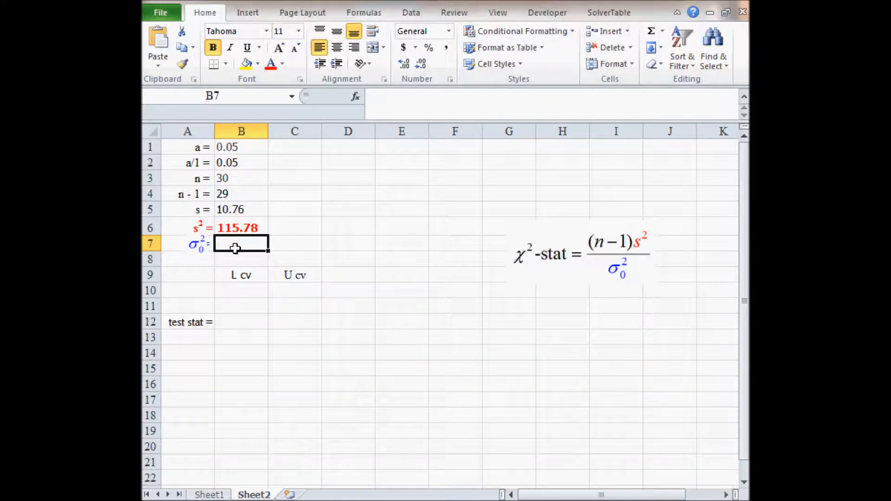
text(100)
key(Return)
key(Return)
key(Return)
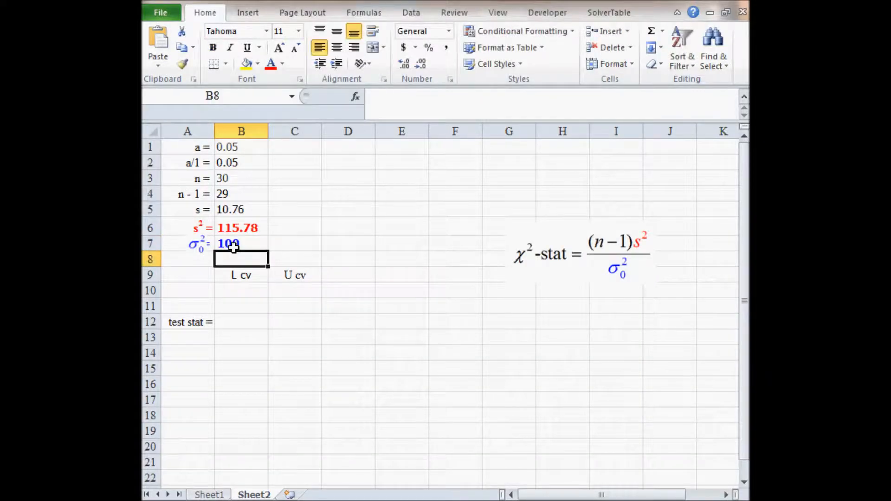
Select C10 under U cv and copy N/A from the upper critical value blank in CengageNOW for it.
key(Up)
key(Up)
key(Up)
key(Down)
key(Down)
key(Down)
key(Right)
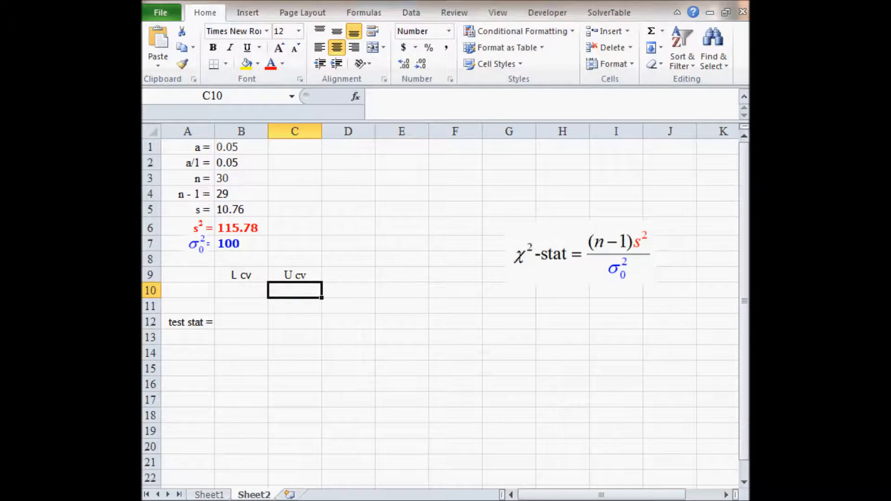
key(alt+Tab)
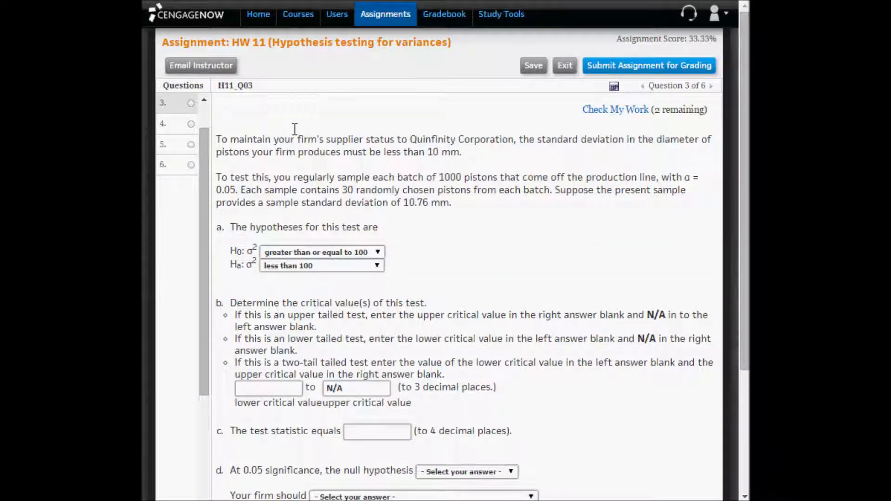
drag(360, 398, 301, 392)
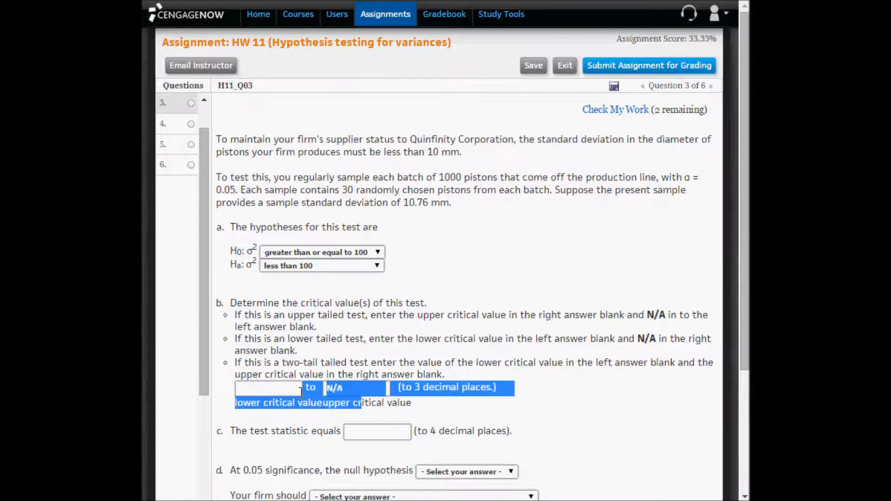
drag(367, 386, 238, 398)
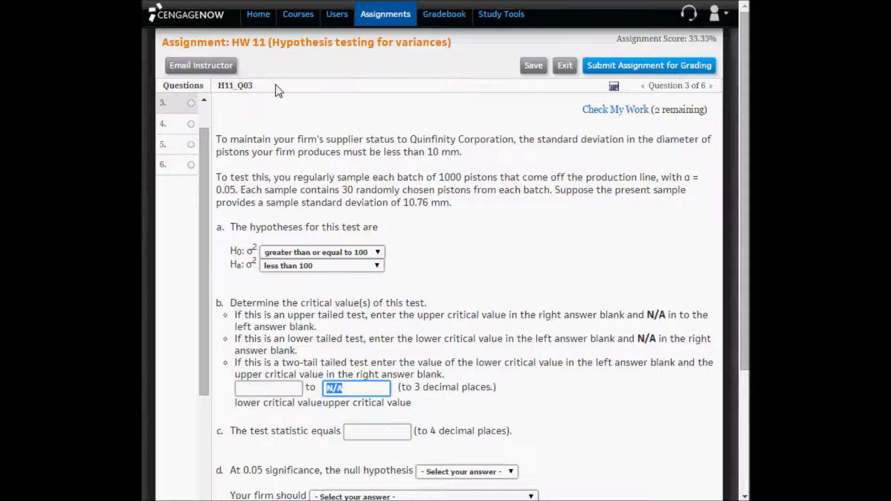
Switch to the Excel calculation workbook and enter n/a as the upper critical value in cell C10.
click(523, 472)
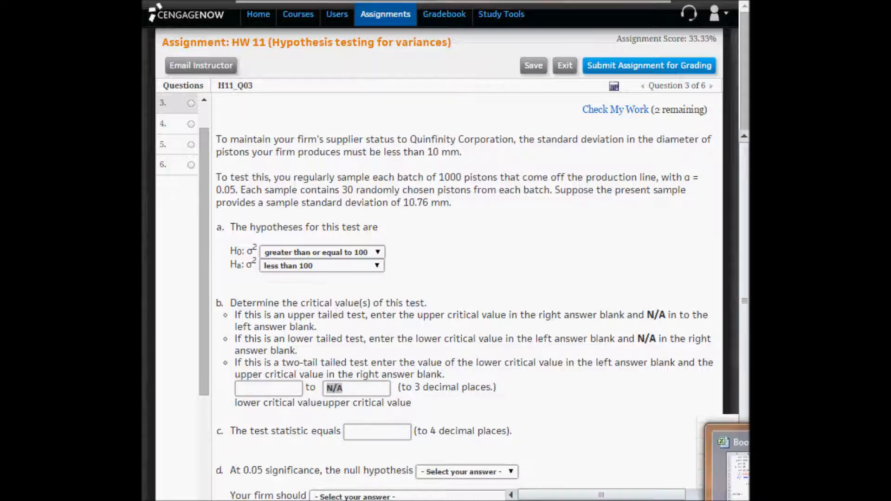
click(724, 468)
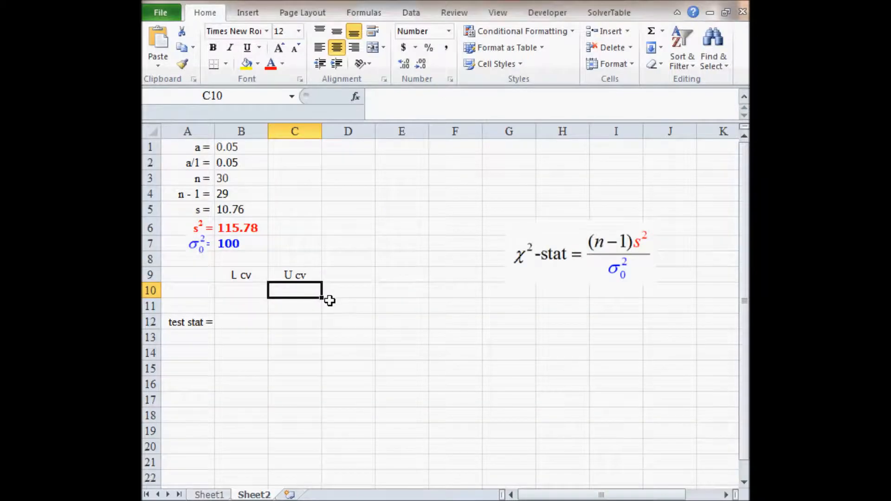
text(n/a)
key(ctrl+Return)
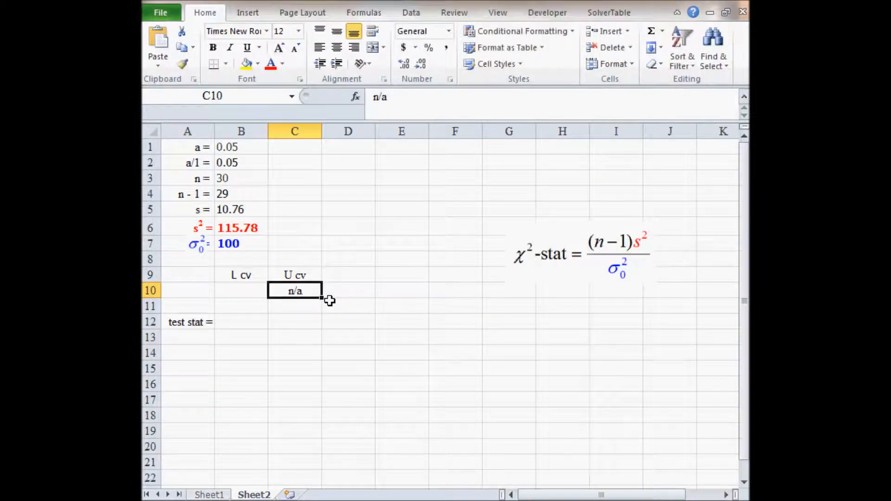
Check the n - 1 value in B4 and, in the chi-square distribution table workbook, look up the .050 column at 29 degrees of freedom.
key(Left)
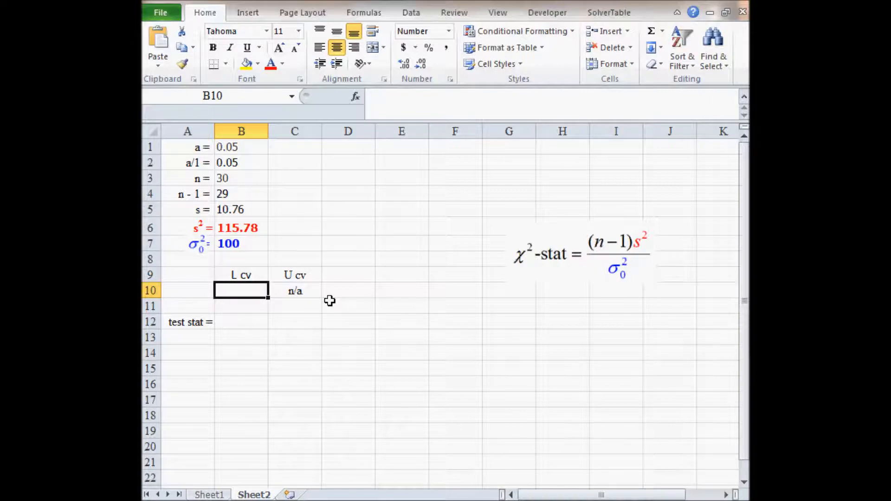
key(Up)
key(Up)
key(Up)
key(Up)
key(Up)
key(Up)
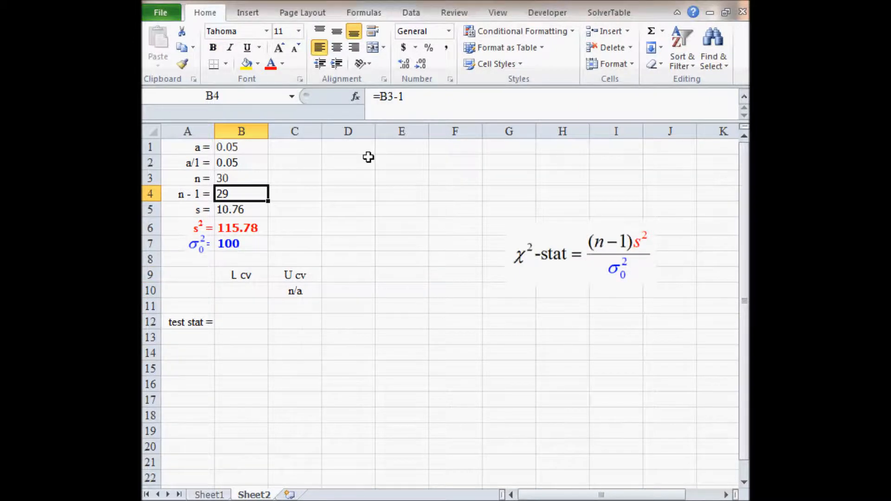
key(alt+Tab)
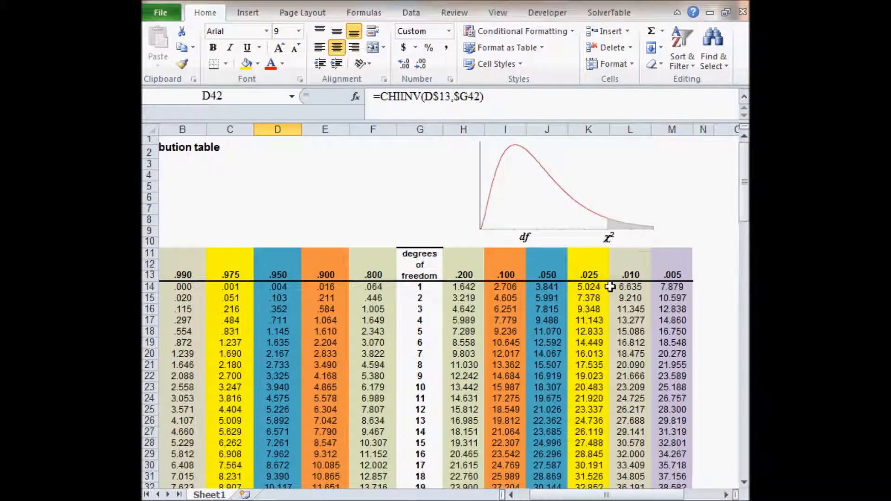
click(565, 274)
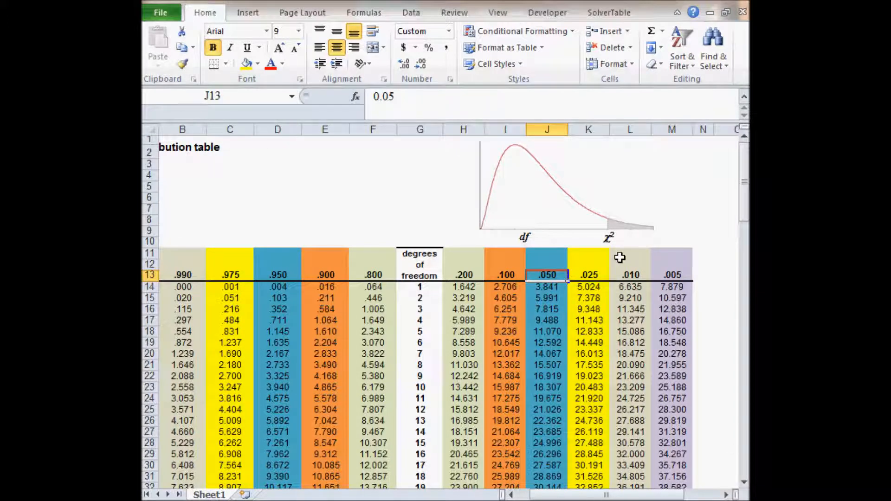
key(Down)
key(Down)
key(Down)
key(Down)
key(Down)
key(Down)
key(Down)
key(Down)
key(Down)
key(Down)
key(Down)
key(Down)
key(Down)
key(Down)
key(Down)
key(Down)
key(Down)
key(Down)
key(Down)
key(Down)
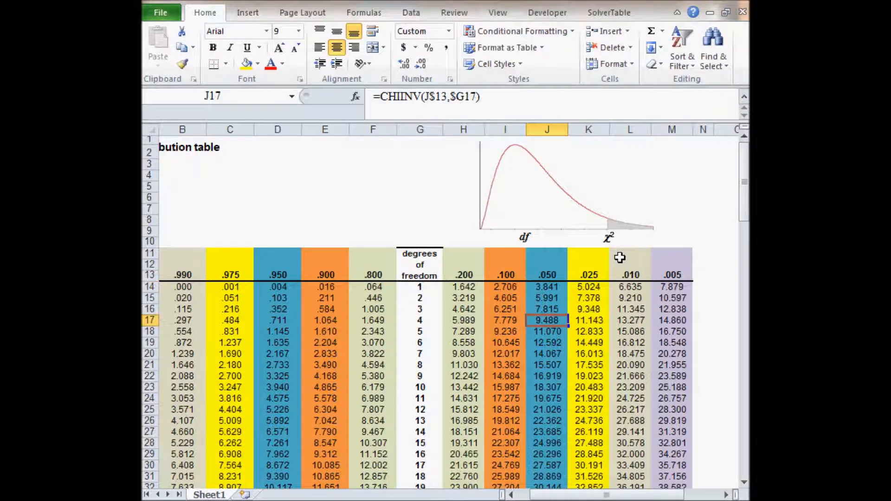
key(Down)
key(Down)
key(Down)
key(Down)
key(Down)
key(Down)
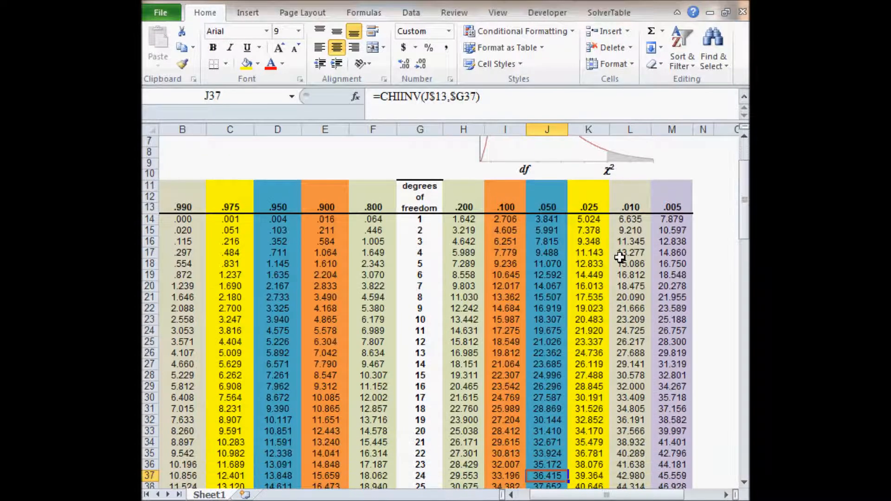
key(Down)
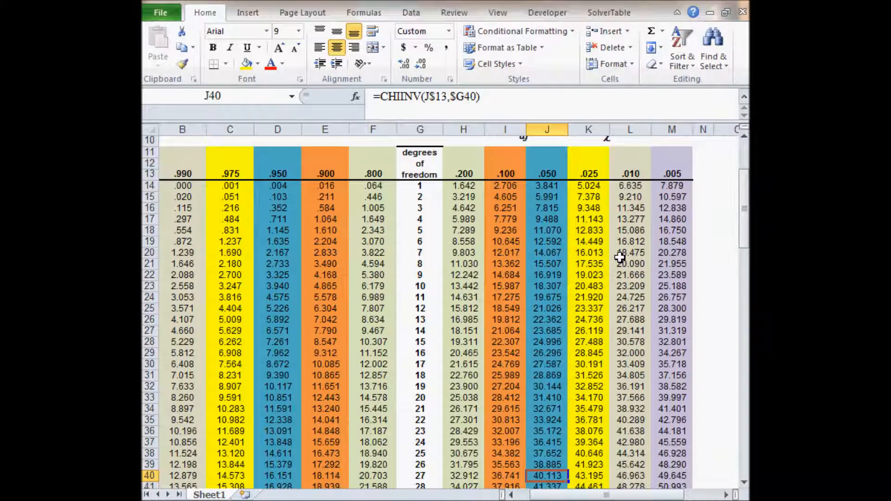
key(Down)
key(Down)
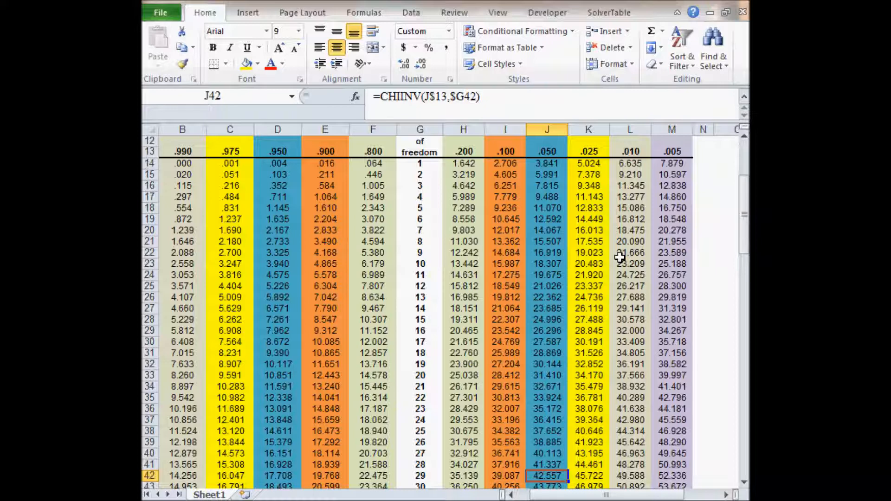
Copy 17.708 from the .950 column at 29 degrees of freedom and paste it as the lower critical value in the CengageNOW assignment.
key(Left)
key(Left)
key(Left)
key(Left)
key(Left)
key(Left)
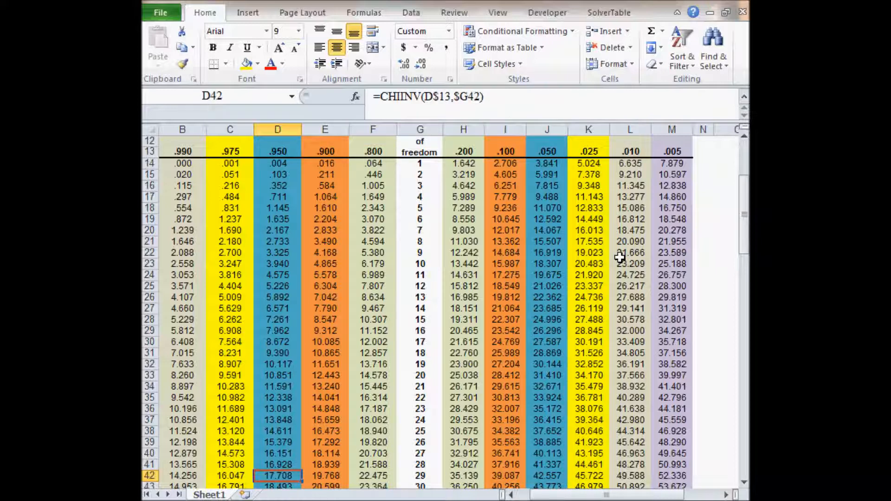
key(ctrl+c)
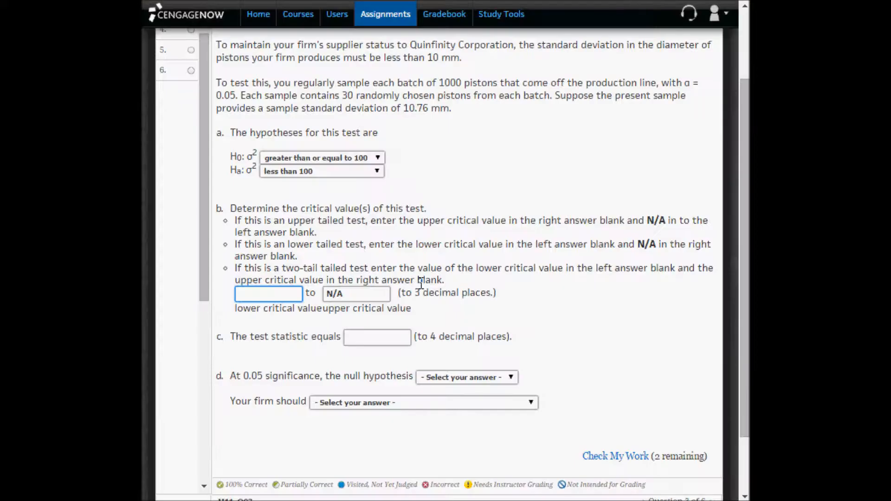
key(ctrl+v)
Return to the Excel calculation workbook and paste 17.708 as the lower critical value in cell B10.
click(748, 500)
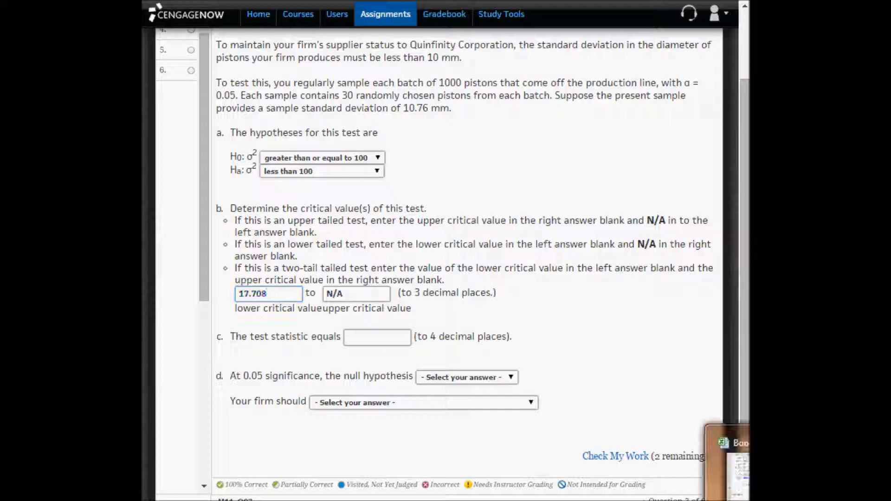
click(743, 474)
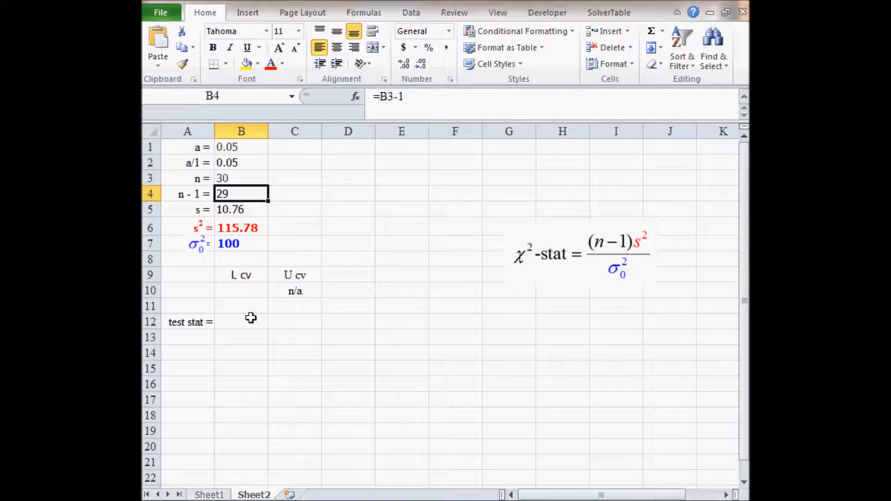
double_click(249, 290)
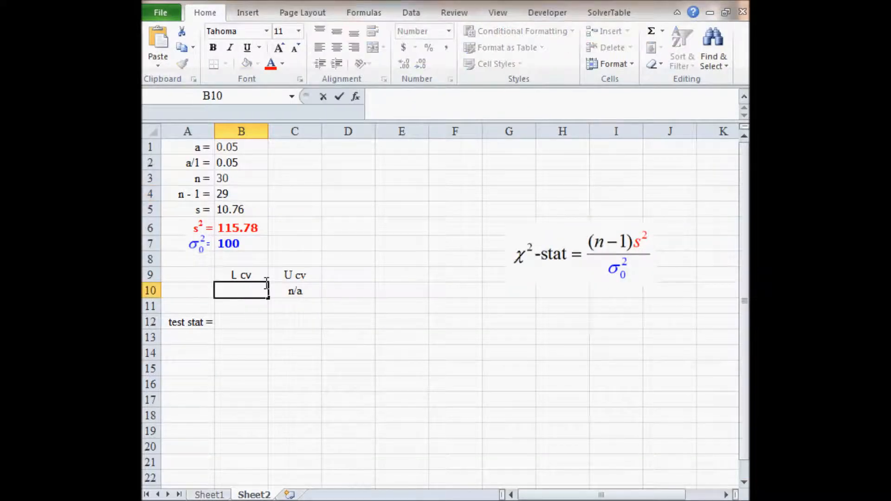
key(ctrl+v)
Calculate the chi-square test statistic in cell B12 with the formula =B4*B6/B7.
double_click(240, 322)
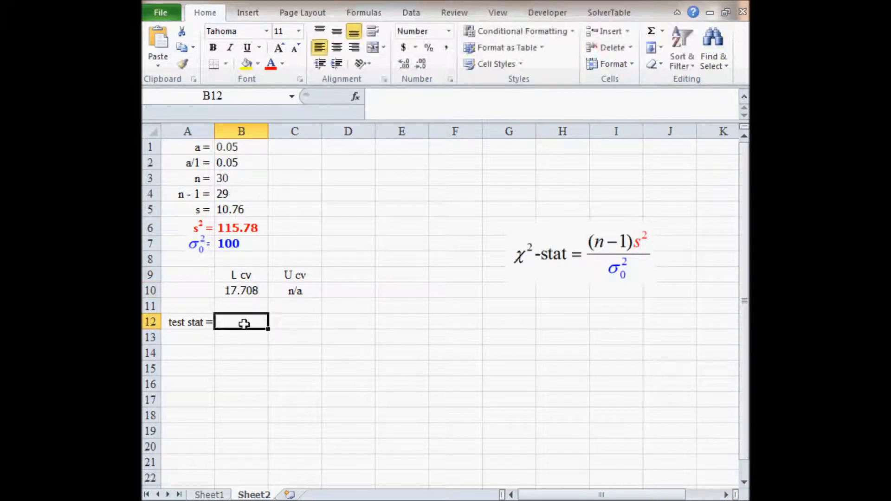
text(=)
key(Up)
key(Up)
key(Up)
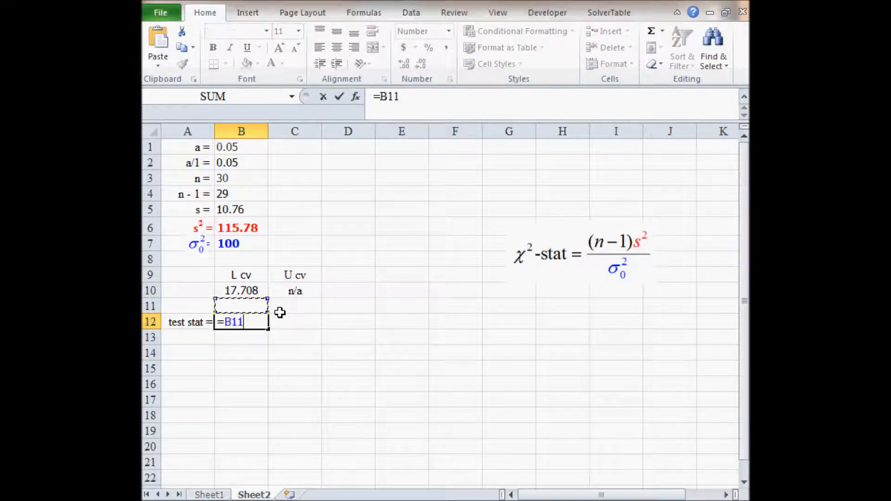
key(Up)
key(Up)
key(Up)
key(Up)
key(Up)
text(/)
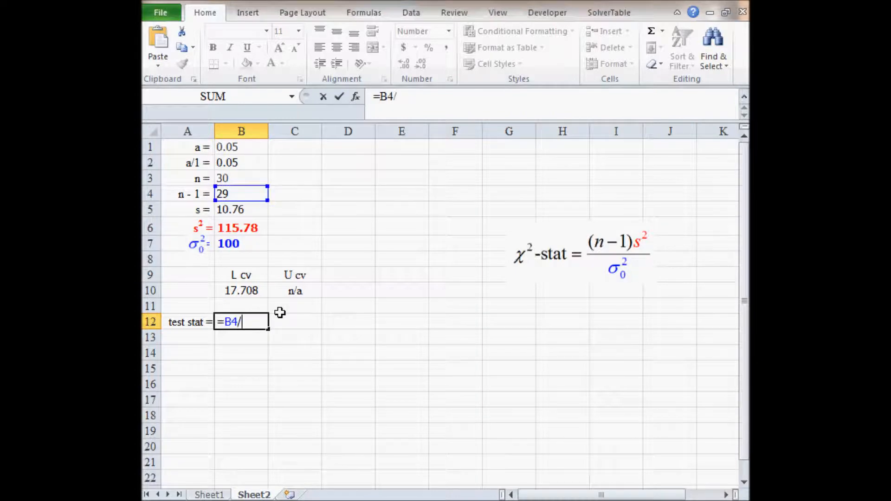
key(BackSpace)
text(*)
key(Up)
key(Up)
key(Up)
key(Up)
key(Up)
key(Up)
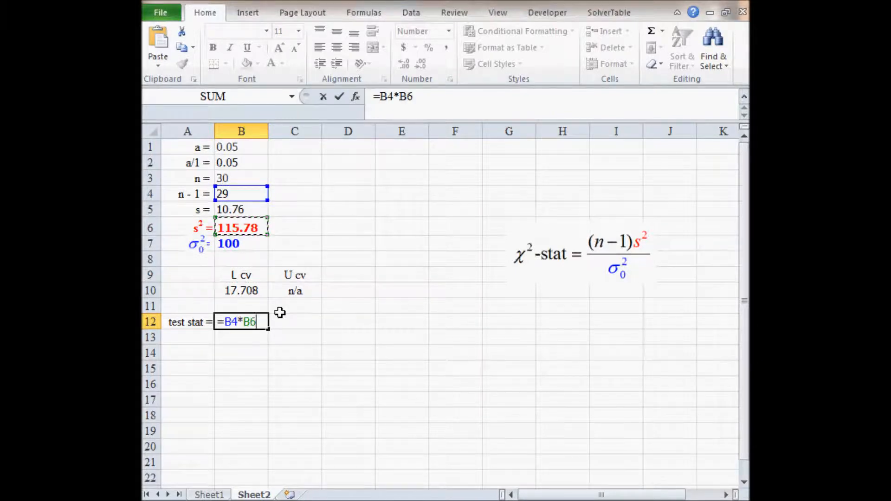
text(/)
key(Up)
key(Up)
key(Up)
key(Up)
key(Up)
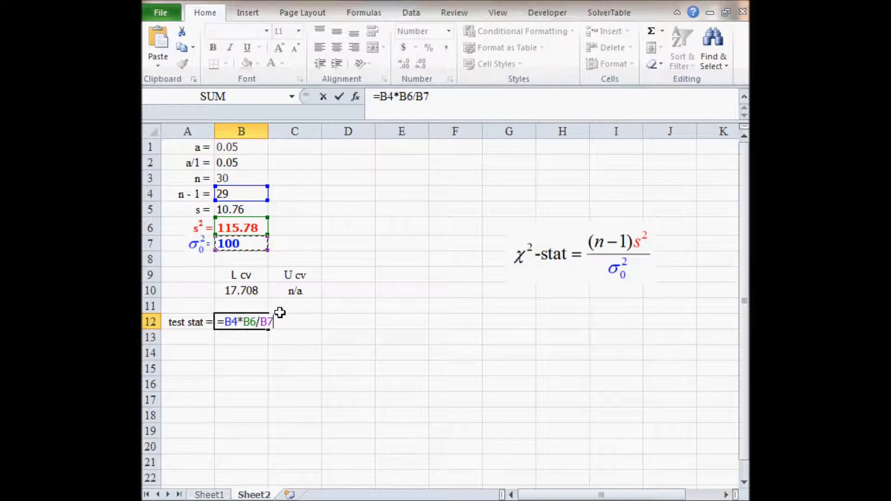
key(Return)
key(Up)
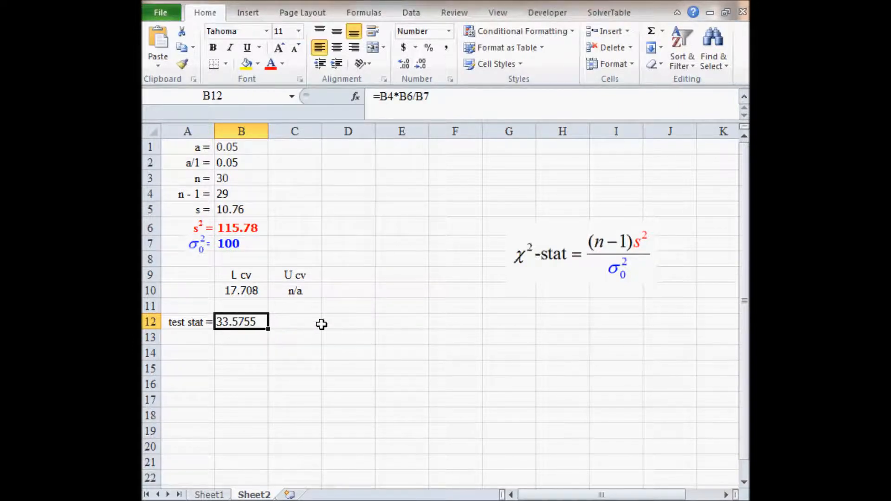
Copy the test statistic 33.5755 from B12 and paste it as the part c answer in the CengageNOW assignment.
key(ctrl+c)
key(alt+Tab)
click(355, 344)
key(ctrl+v)
click(596, 344)
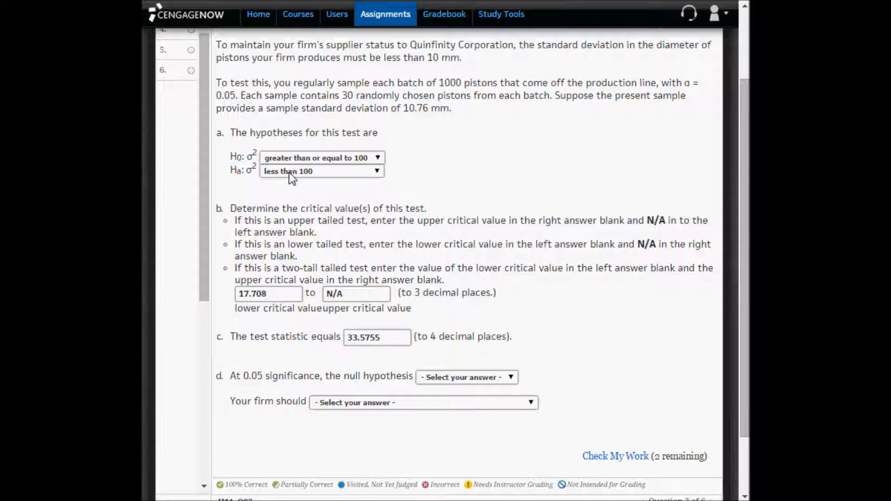
Compare the test statistic in part c with the lower critical value in part b by highlighting each.
drag(383, 337, 340, 333)
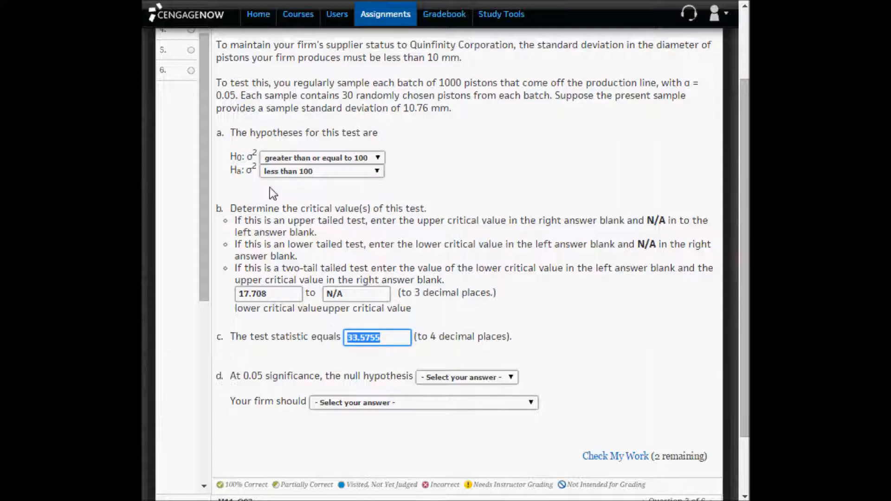
drag(277, 293, 205, 283)
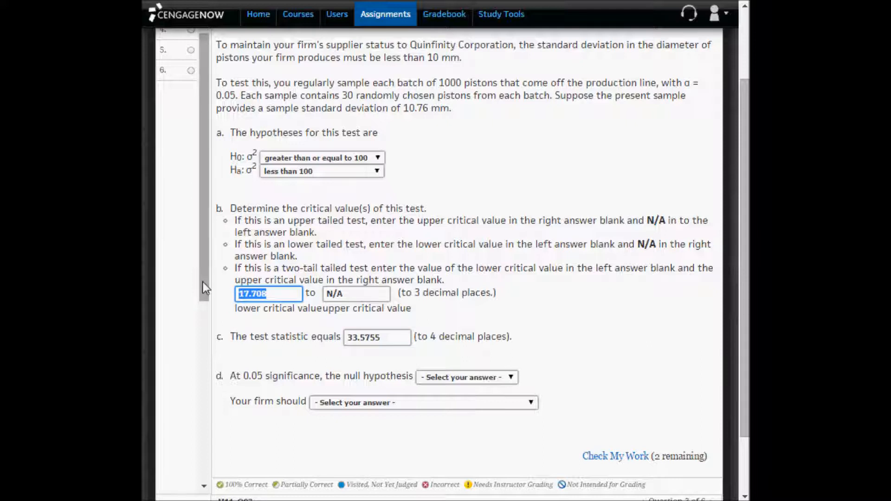
click(387, 337)
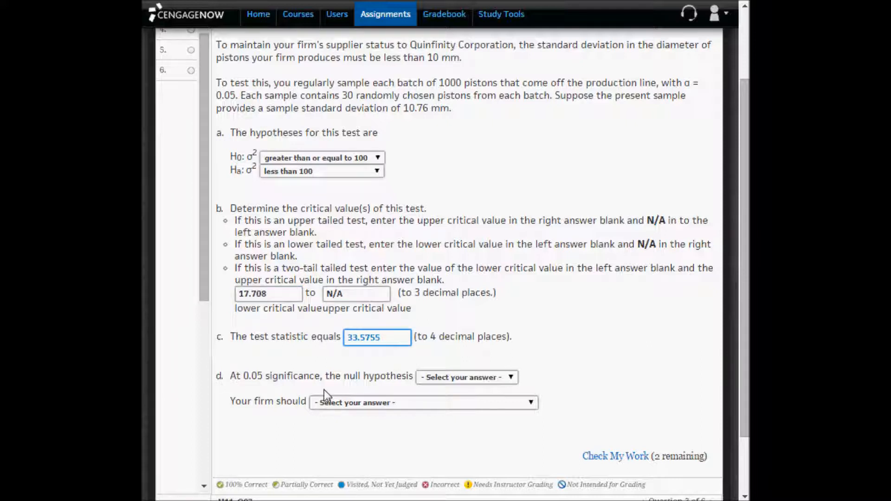
Answer part d with "cannot be rejected" and "not ship the 1000-piston batch to Quinfinity Corporation.", and check the work on question 3.
click(460, 377)
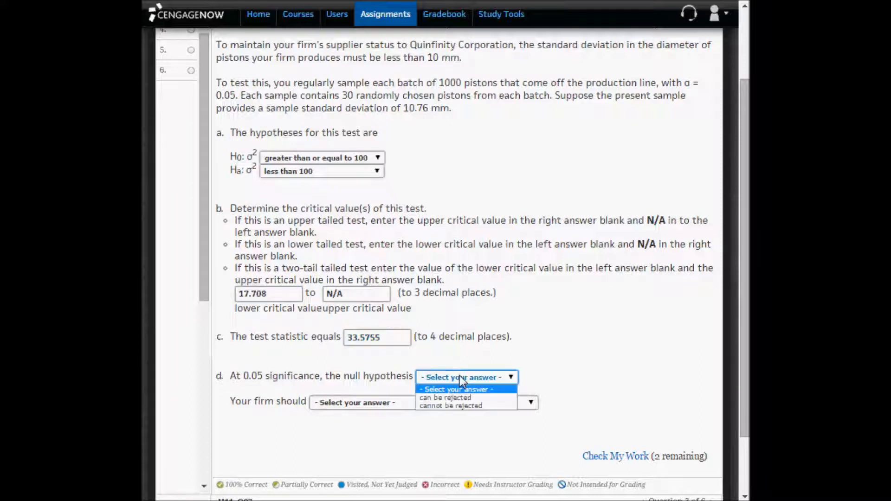
click(463, 406)
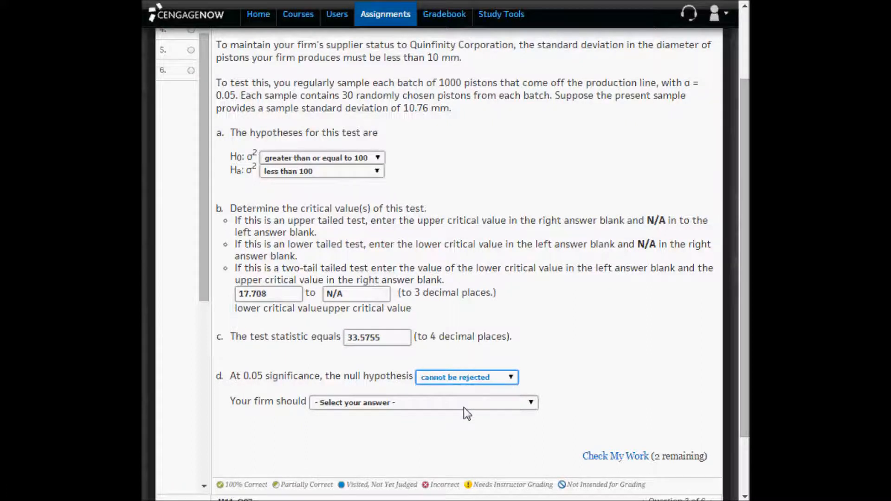
click(461, 440)
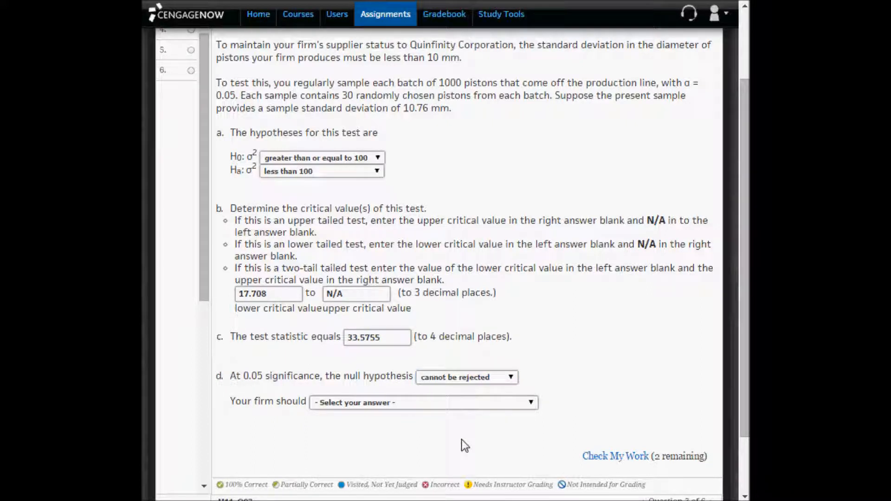
click(417, 402)
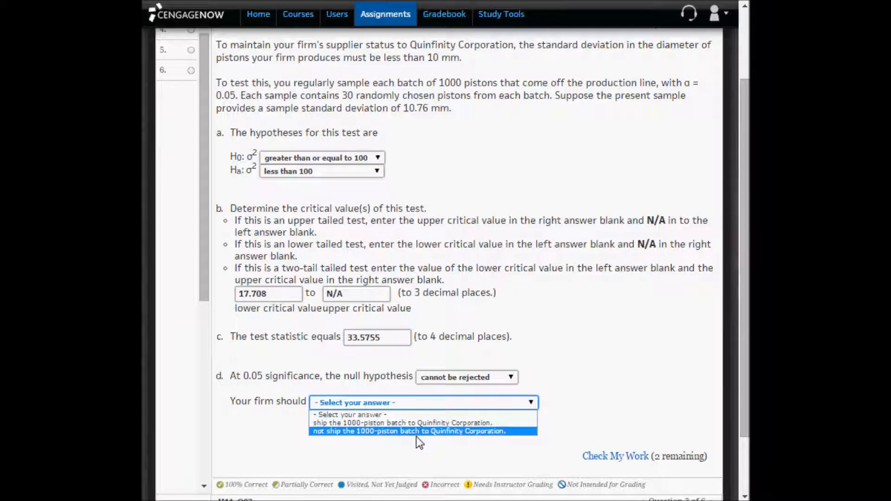
click(440, 431)
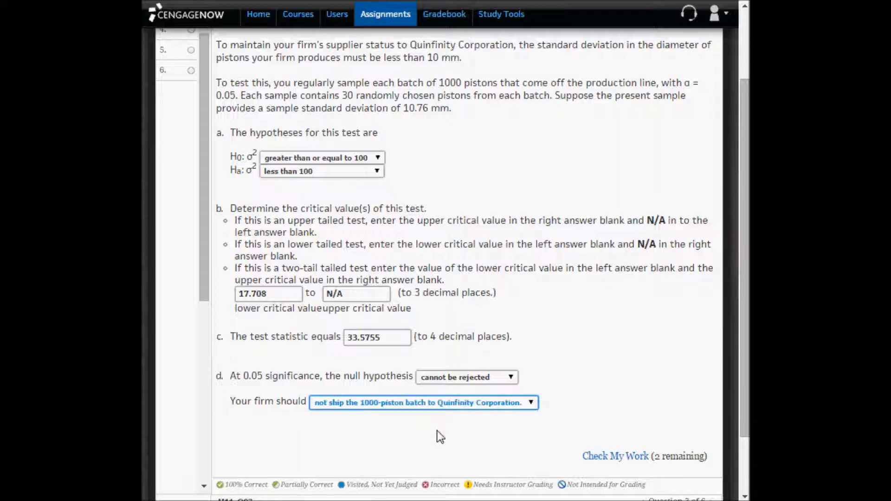
click(455, 446)
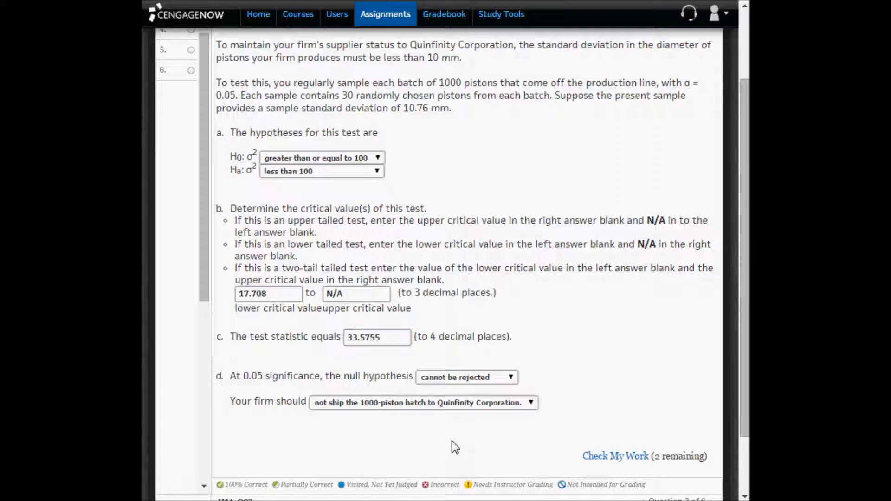
click(607, 459)
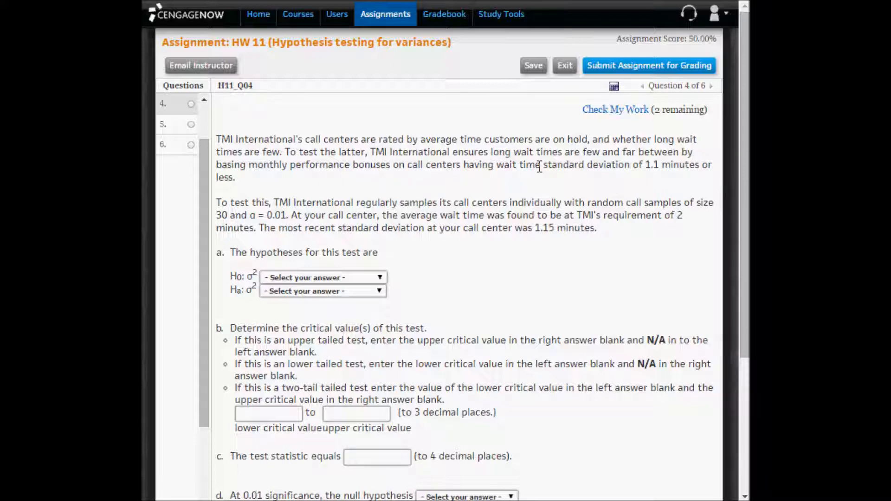
Answer part a of question 4 with H0 "less than or equal to 1.21" and Ha "greater than 1.21".
drag(541, 166, 658, 177)
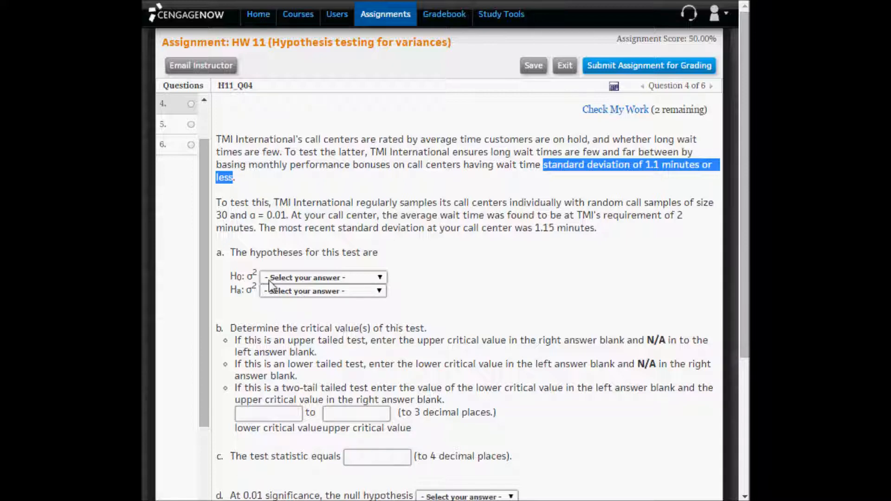
click(302, 278)
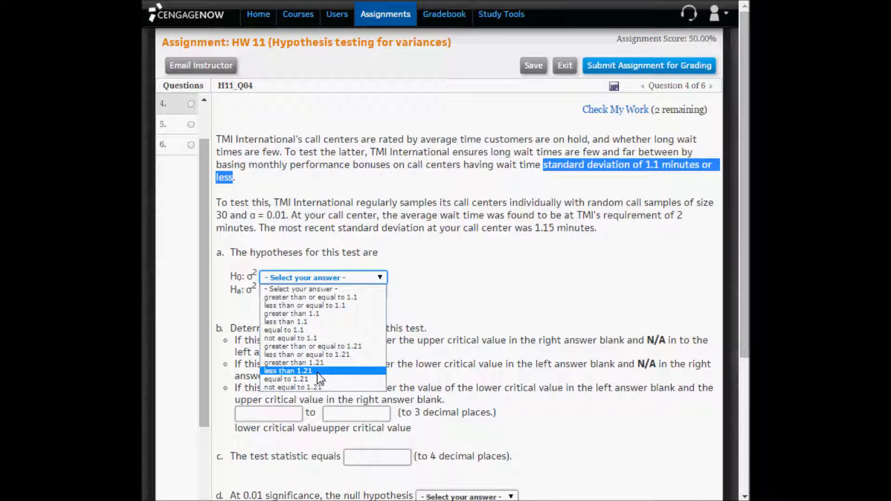
click(315, 354)
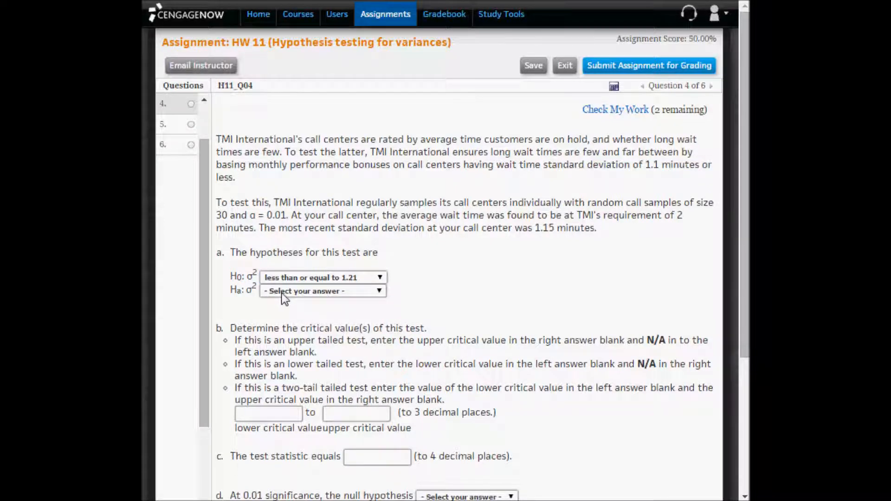
click(284, 292)
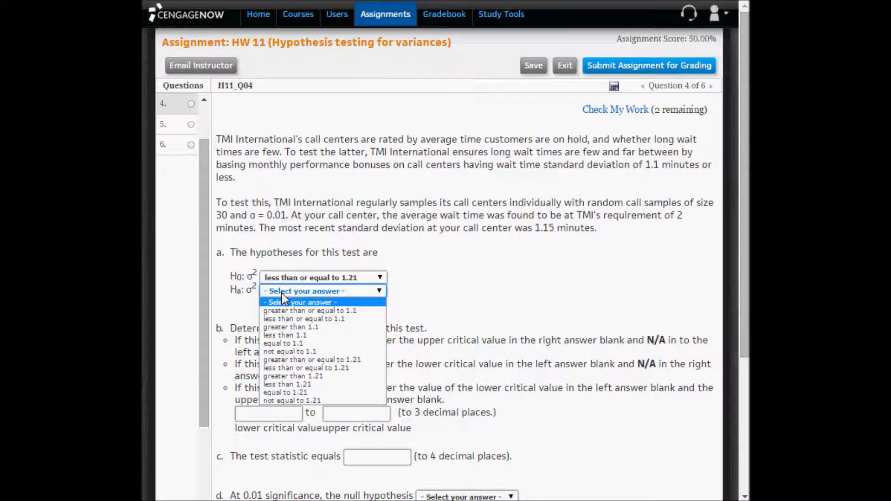
click(293, 376)
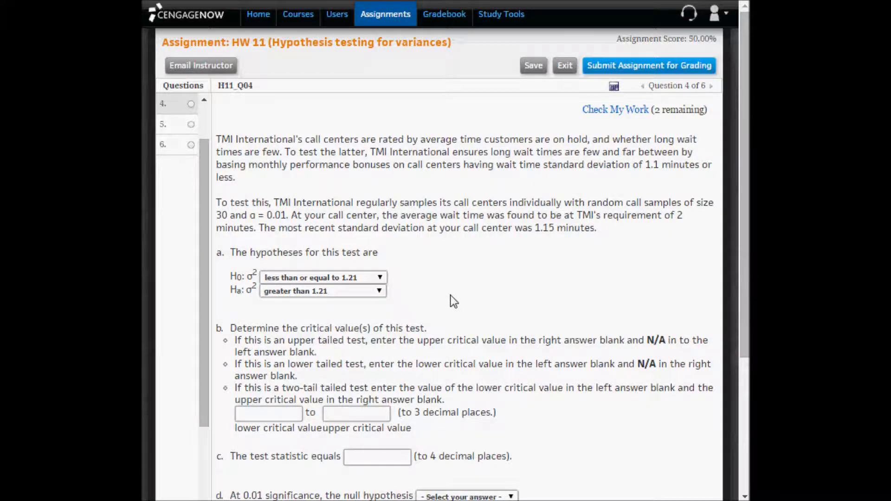
Enter N/A as the lower critical value in part b.
scroll(452, 295, down, 2)
click(308, 347)
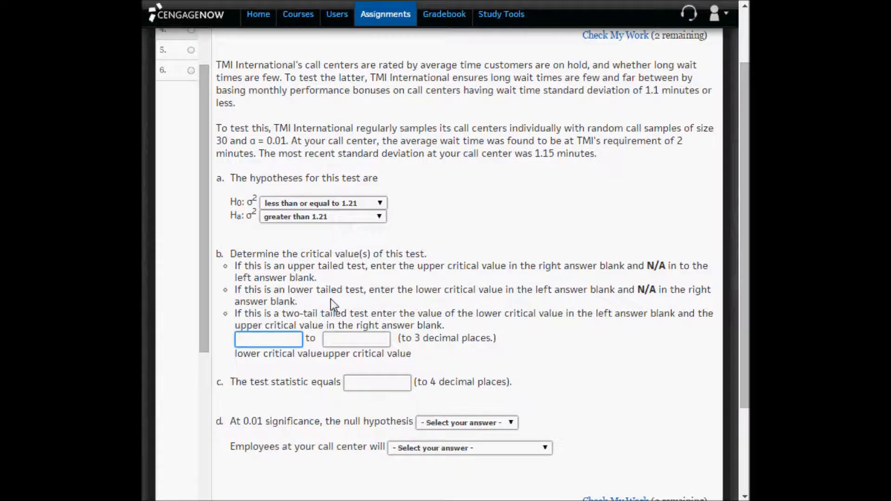
text(N/A)
click(341, 338)
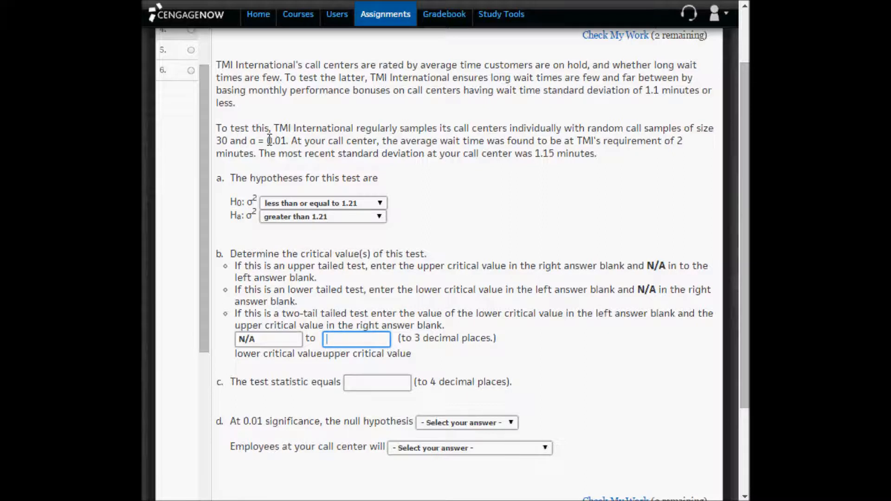
Switch to the Excel worksheet, enter the significance level 0.01 in B1, and compute a/1 in B2 with =B1/1.
drag(267, 141, 285, 140)
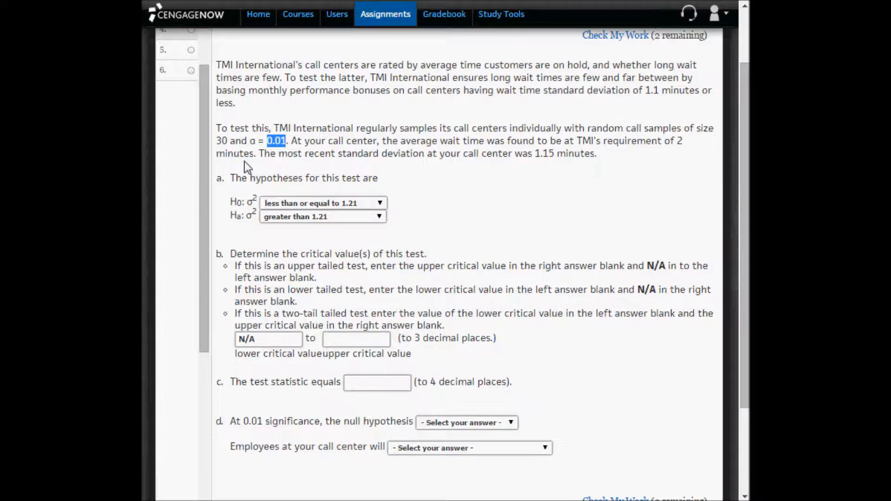
double_click(240, 145)
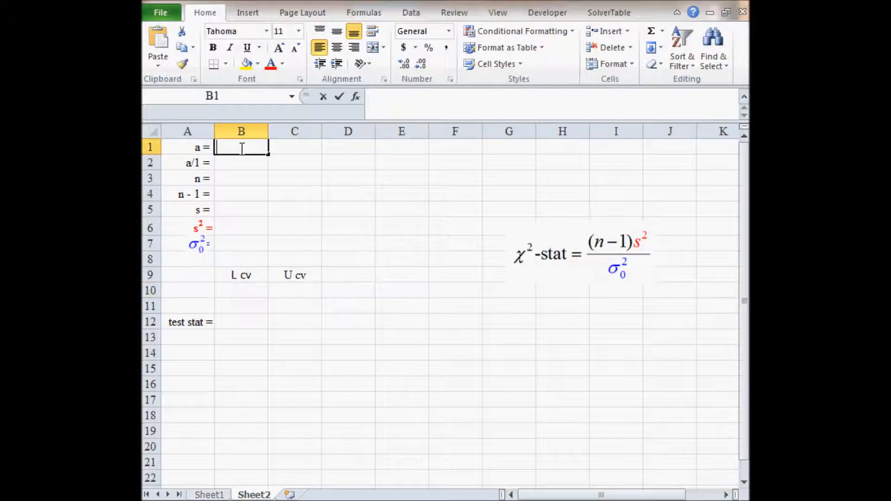
text(0.01)
key(Return)
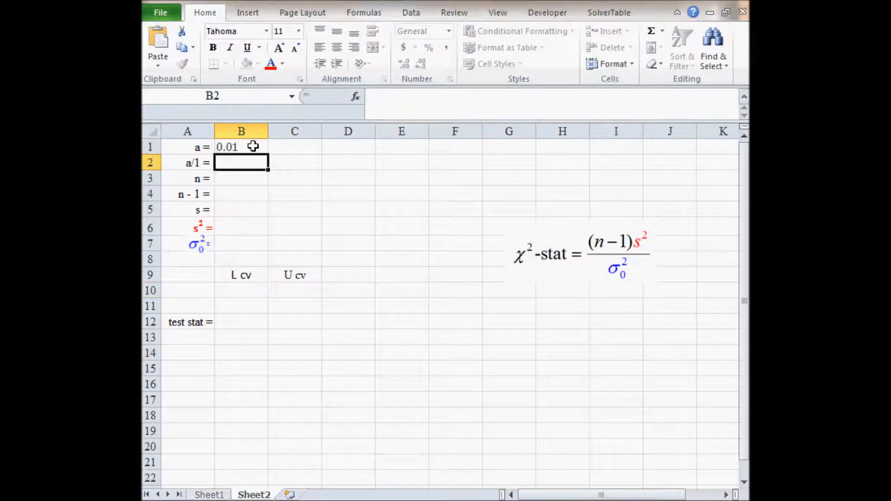
text(=)
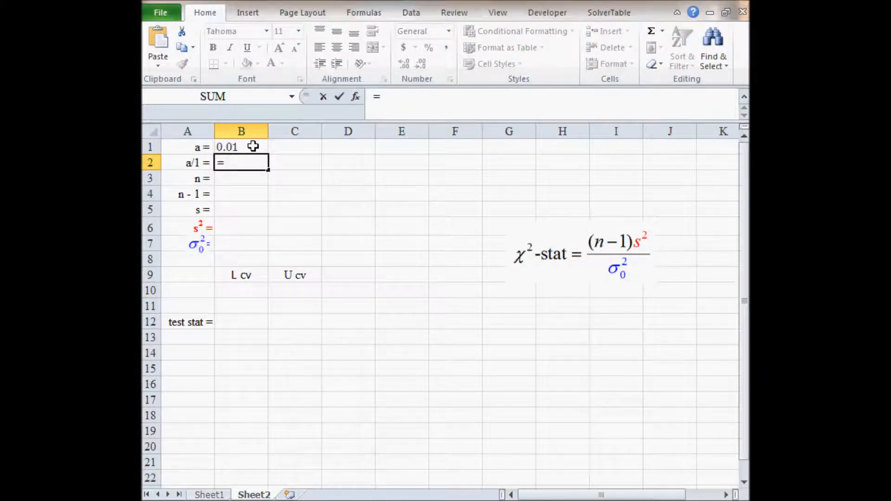
click(253, 146)
text(/)
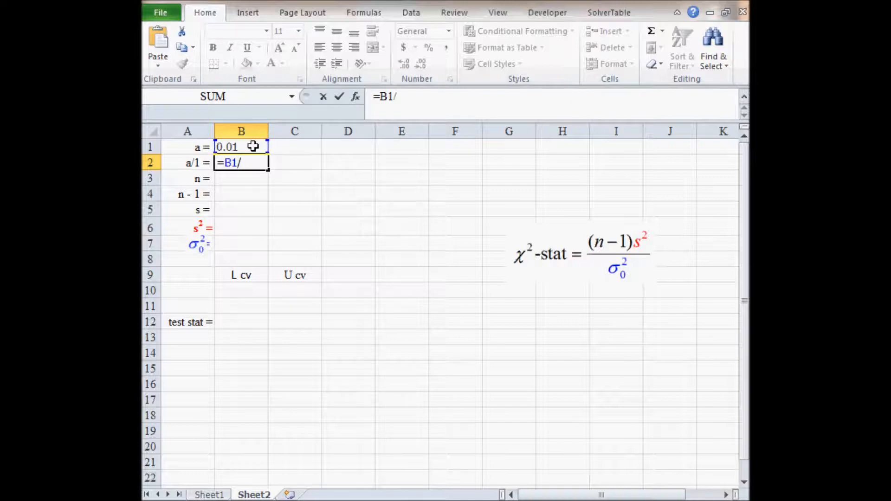
text(1)
key(Return)
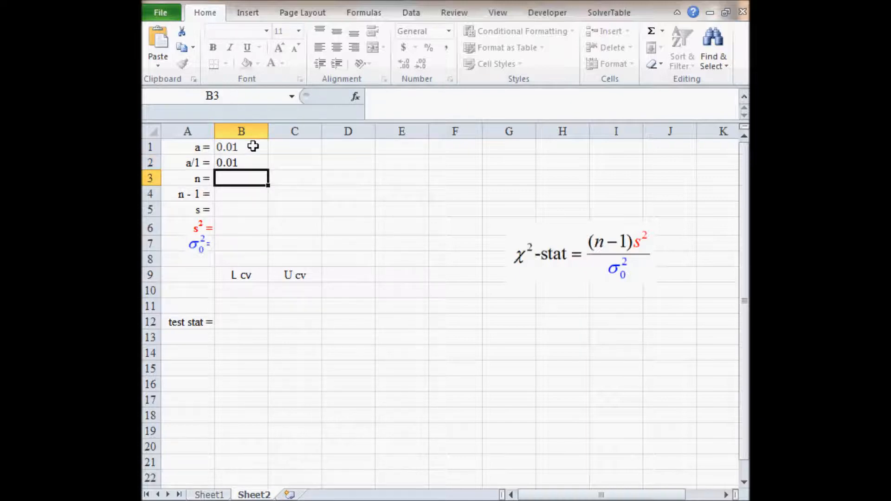
Enter the sample size 30 in B3 and calculate the degrees of freedom in B4 with =B3-1.
text(30)
key(BackSpace)
key(BackSpace)
text(30)
key(Return)
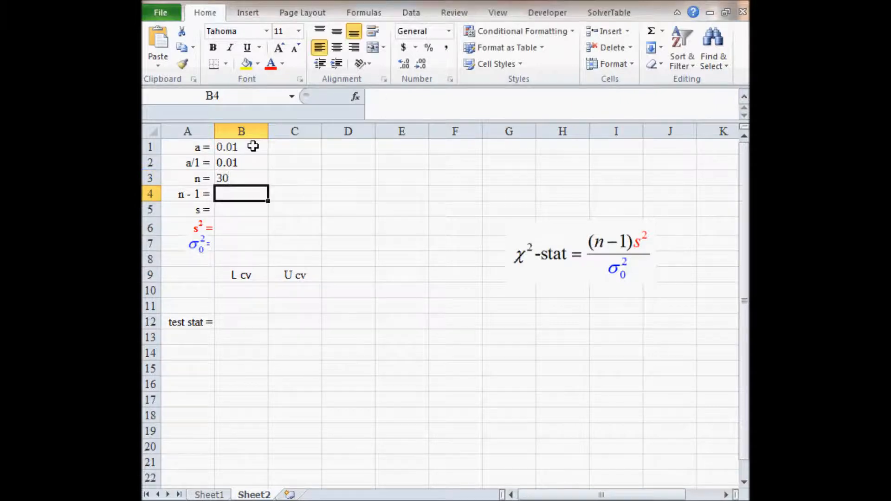
text(=)
key(Up)
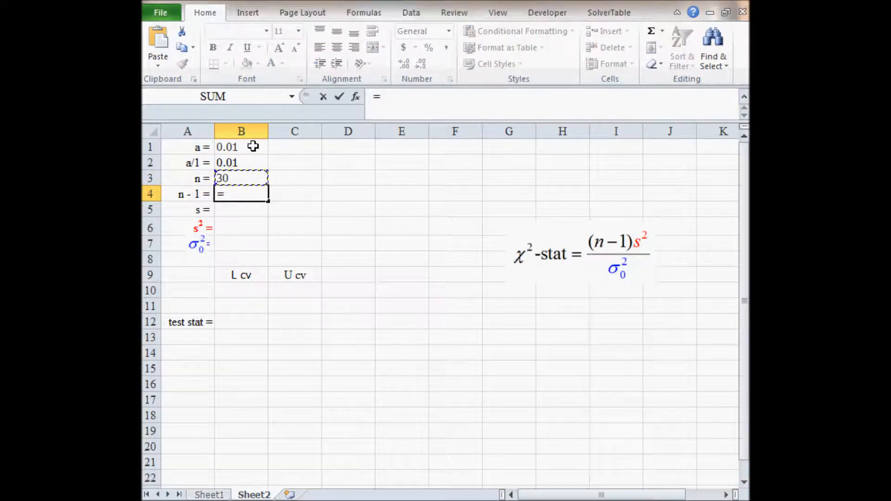
text(-1)
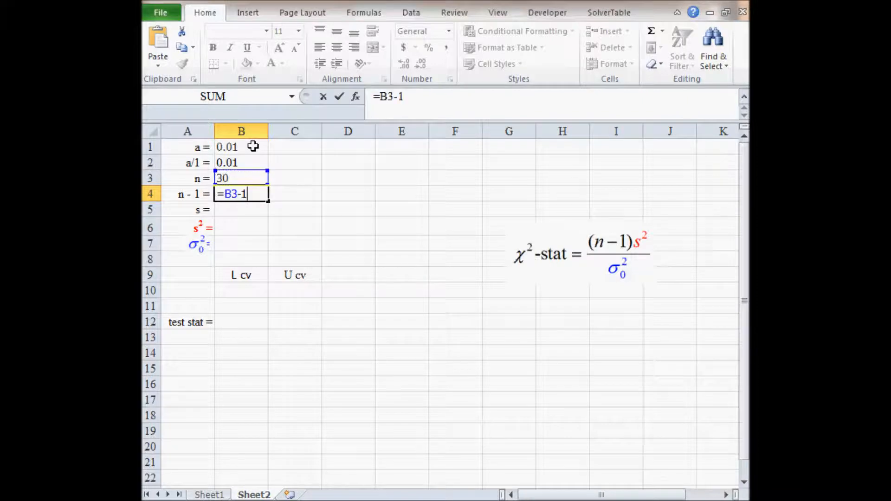
key(Return)
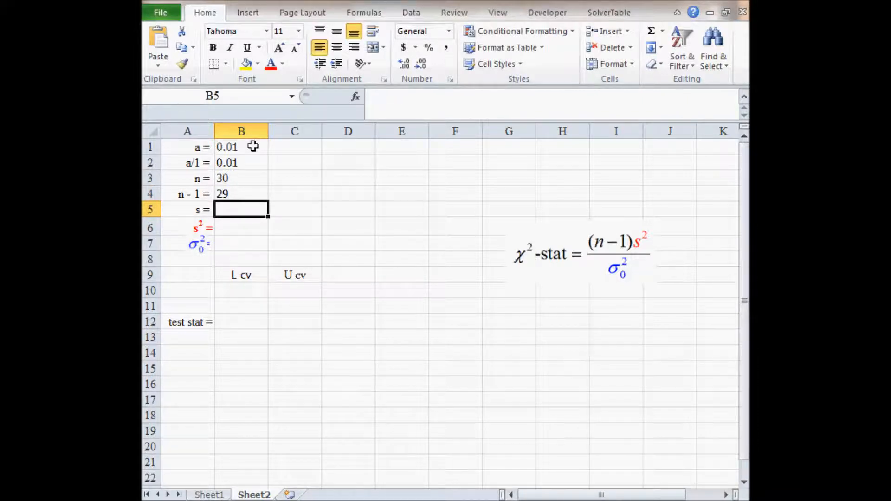
Enter the question's sample standard deviation 1.15 in B5 and square it in B6 with =B5^2.
key(alt+Tab)
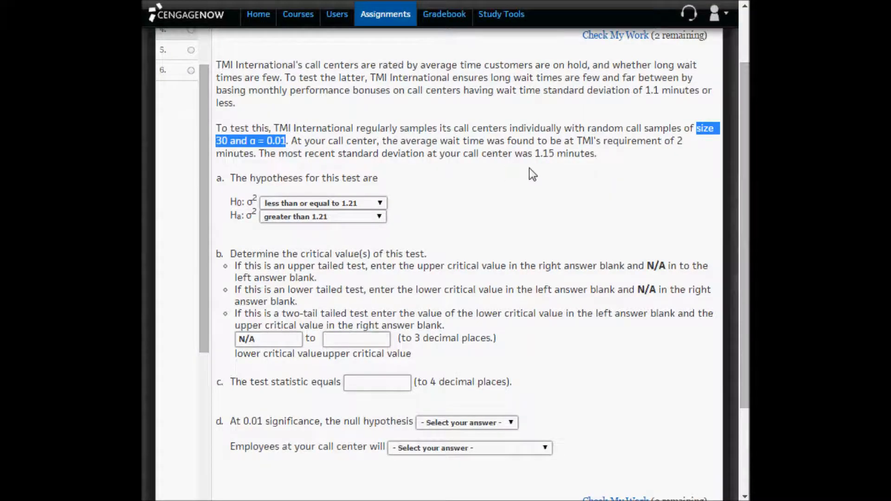
drag(535, 153, 560, 157)
key(alt+Tab)
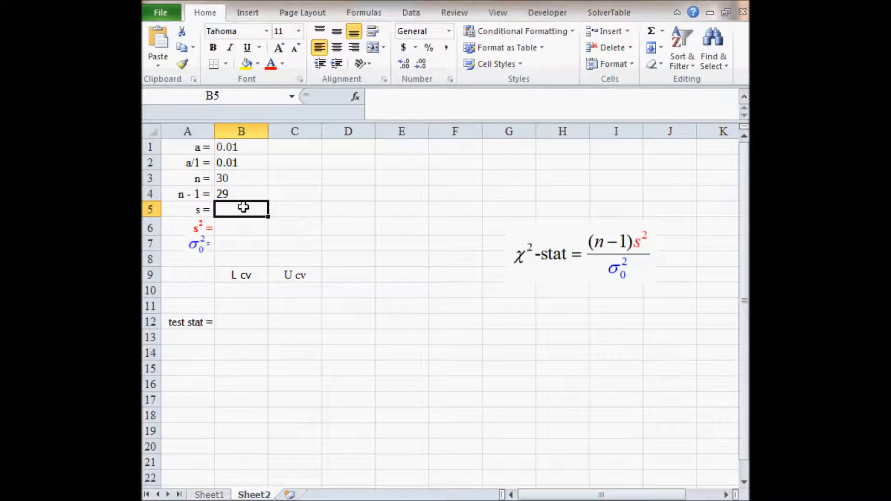
text(1.15)
key(Return)
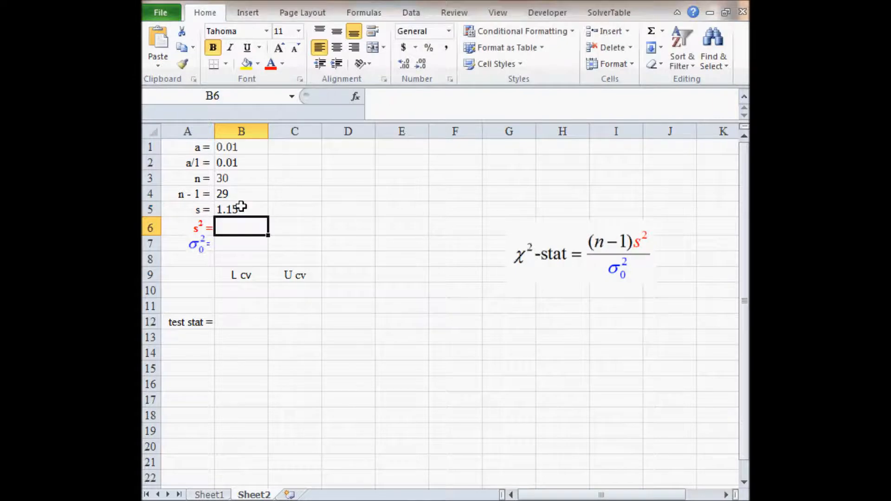
text(=)
click(241, 206)
text(^2)
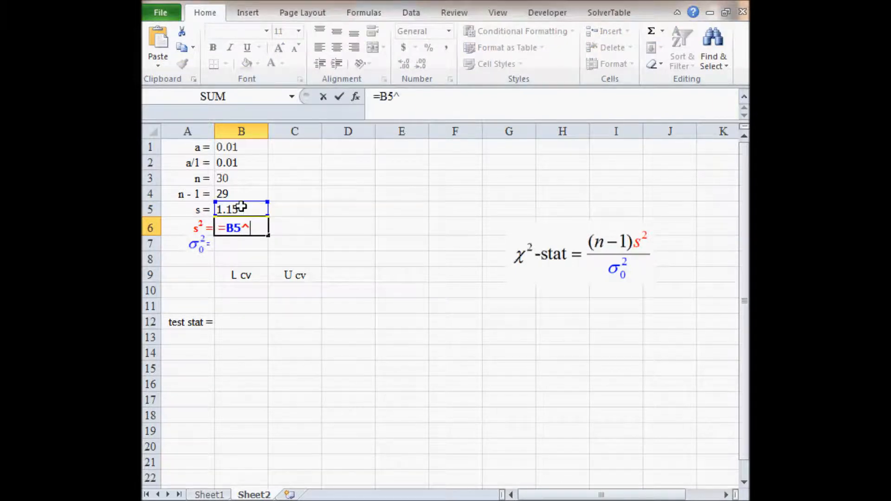
key(Return)
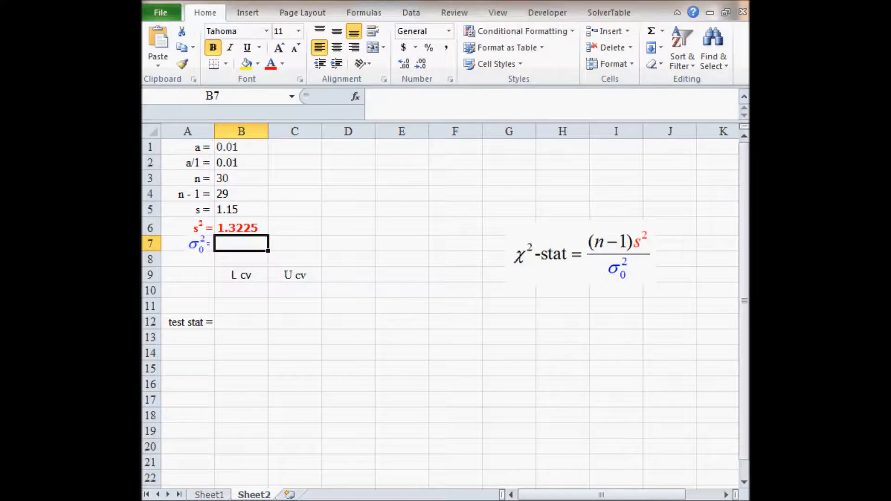
Enter the hypothesized variance 1.21 in cell B7.
key(alt+Tab)
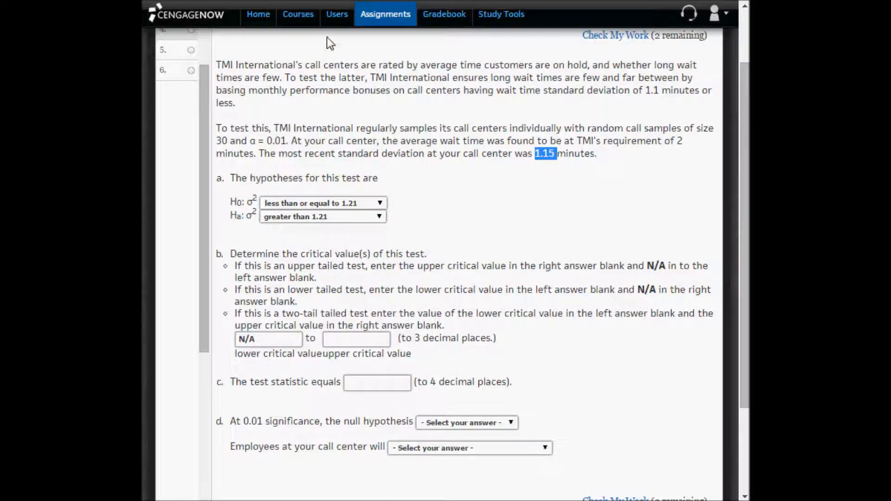
key(alt+Tab)
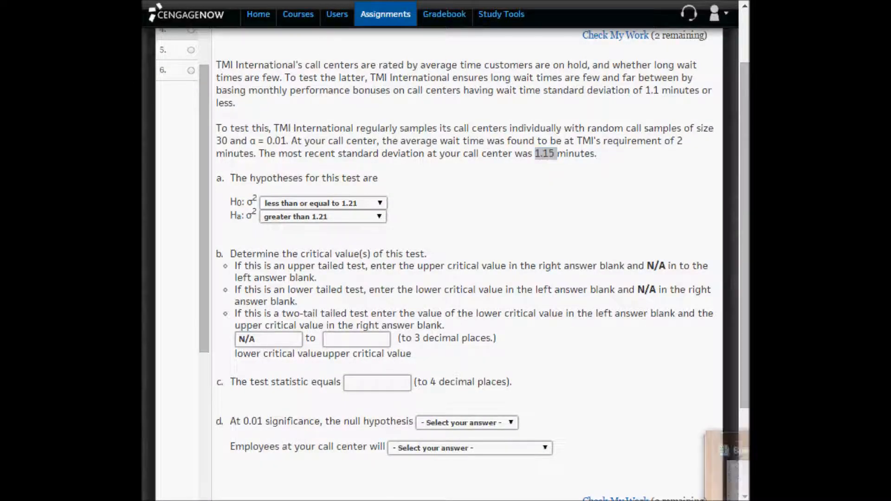
text(1.212)
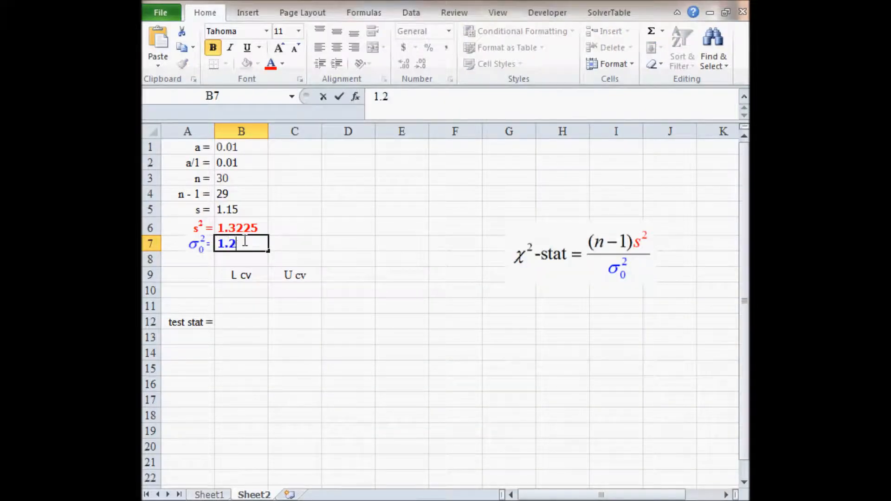
key(BackSpace)
key(Return)
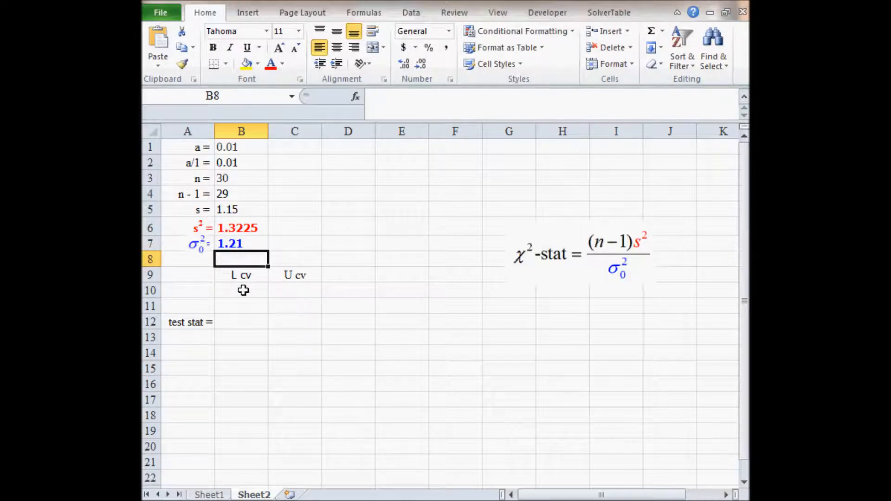
Enter n/a as the lower critical value in cell B10.
click(243, 290)
text(n/a)
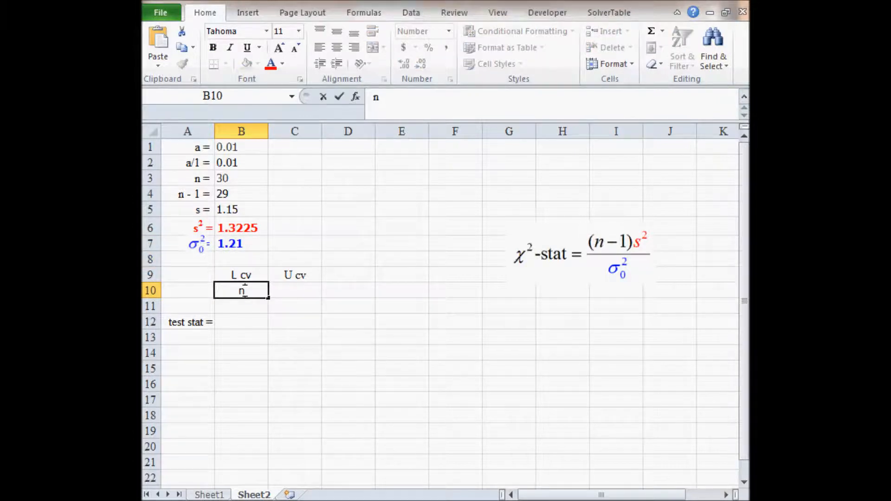
key(Return)
click(242, 290)
key(Tab)
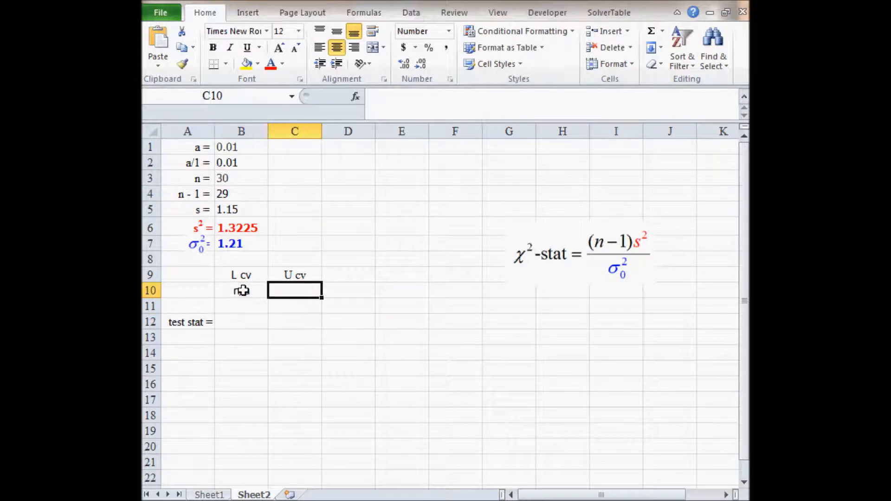
Look up the upper-tail critical value in the chi-square distribution table, using the .010 column and 29 degrees of freedom.
click(235, 194)
click(237, 161)
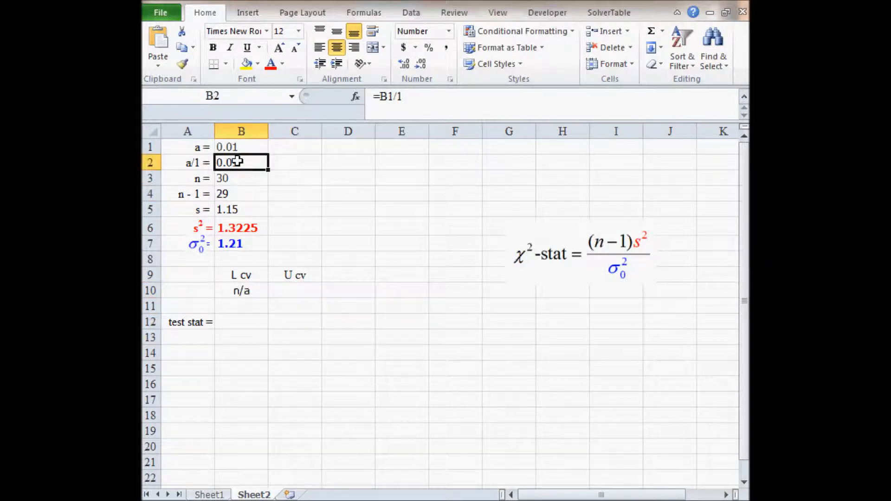
key(alt+Tab)
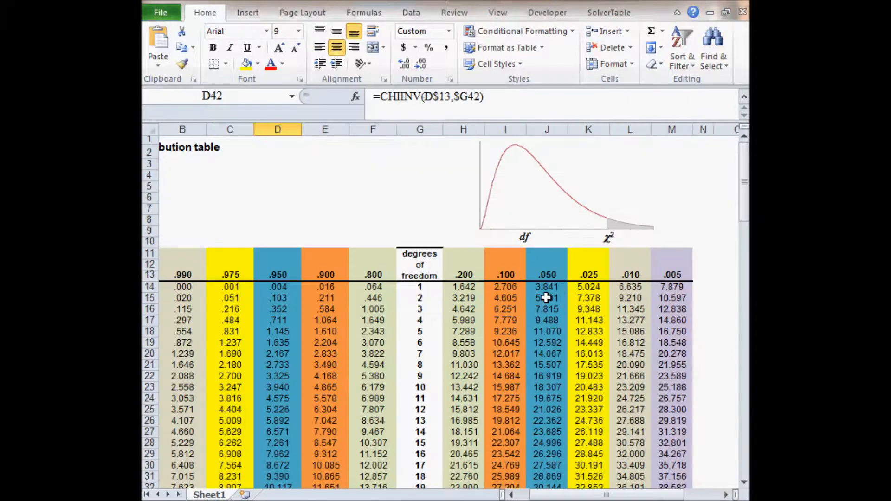
click(631, 274)
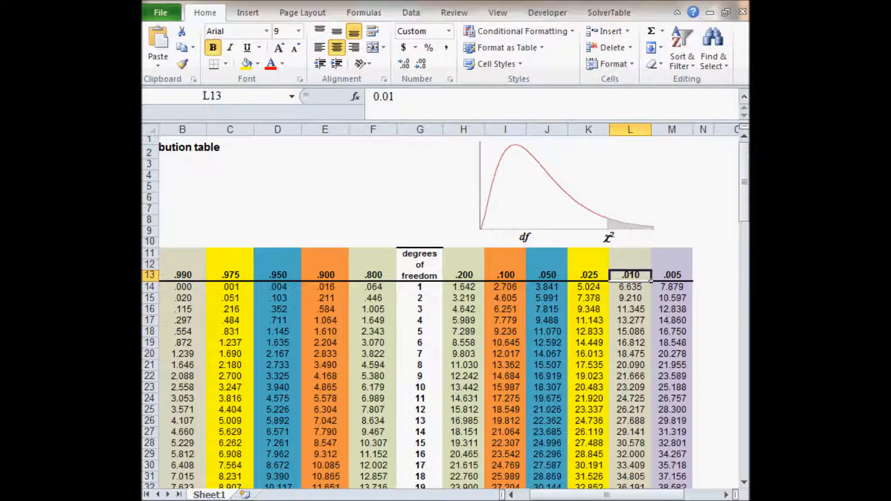
key(Down)
key(Down)
key(Down)
key(Down)
key(Down)
key(Down)
key(Down)
key(Down)
key(Down)
key(Down)
key(Down)
key(Down)
key(Down)
key(Down)
key(Down)
key(Down)
key(Down)
key(Down)
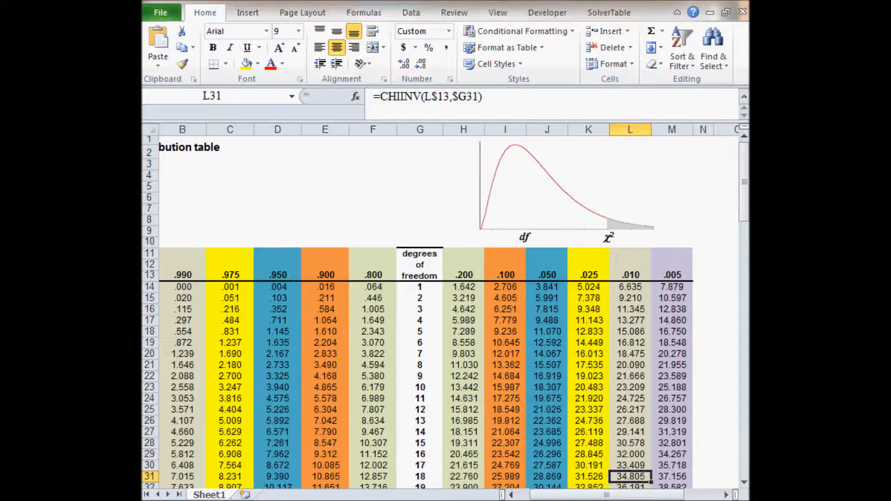
key(Down)
key(Down)
key(Down)
key(Down)
key(Down)
key(Down)
key(Down)
key(Down)
key(Down)
key(Down)
key(Down)
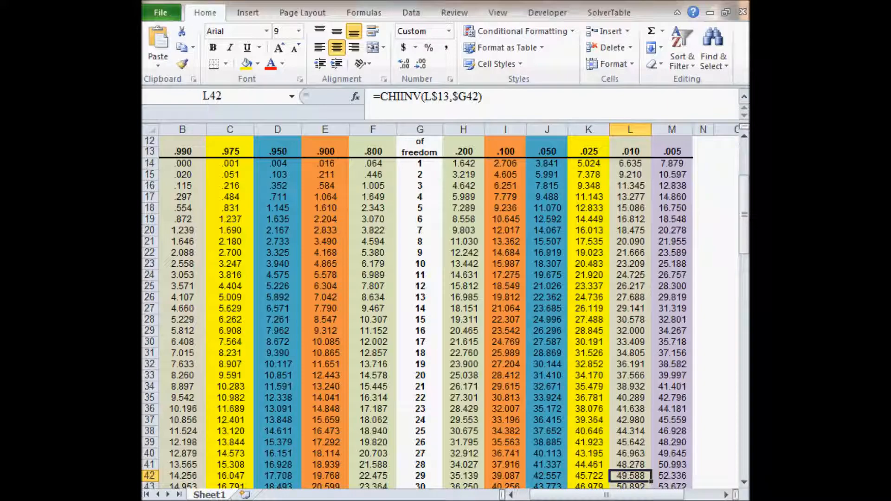
Enter 49.588 as the upper critical value in part b of the CengageNOW question and copy it.
key(alt+Tab)
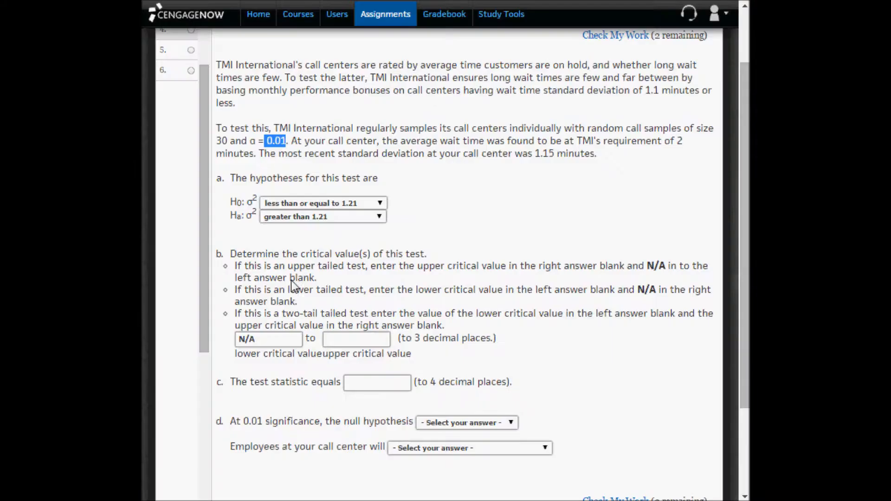
click(368, 339)
text(49.588)
key(ctrl+a)
key(ctrl+c)
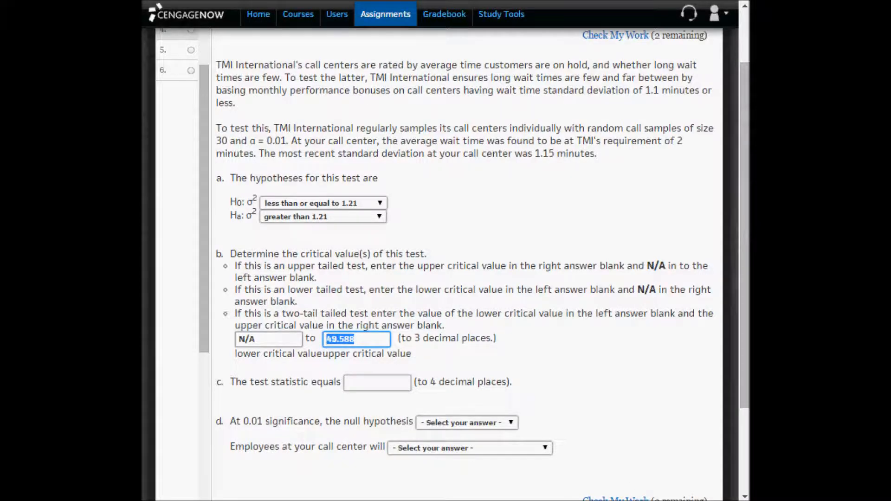
Switch to the Excel worksheet and paste the upper critical value 49.588 into cell C10.
key(alt+Tab)
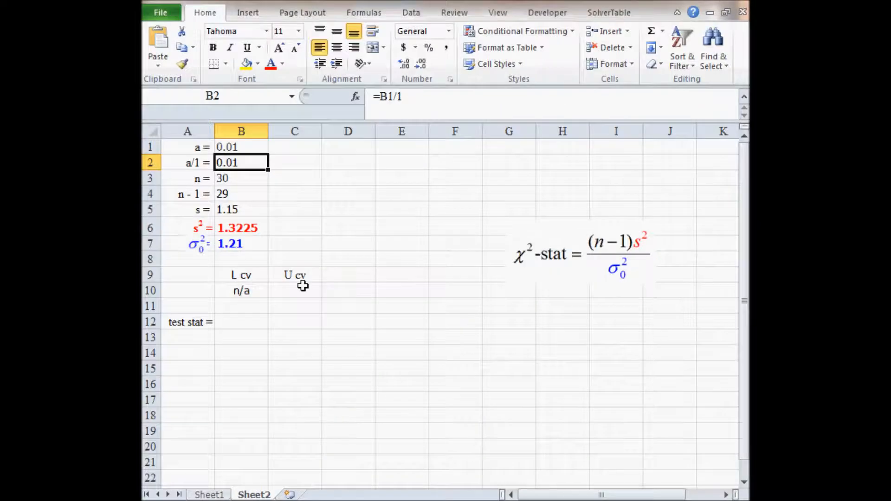
double_click(303, 287)
key(ctrl+v)
key(Return)
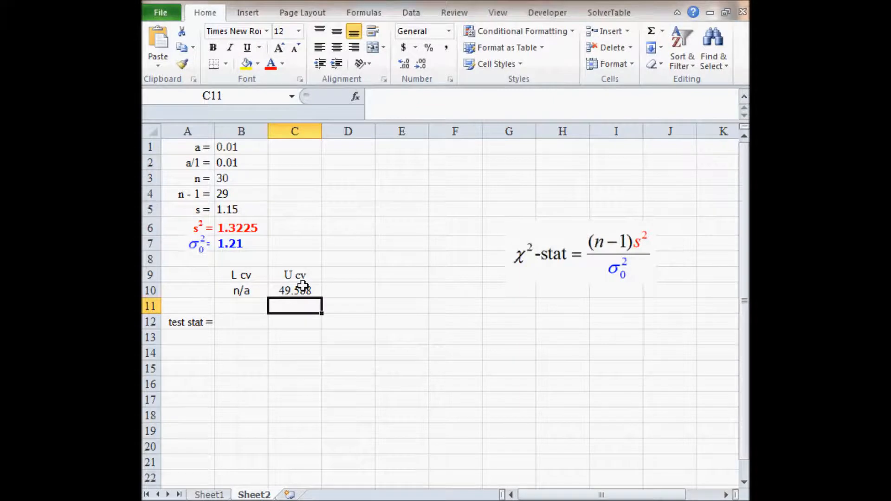
Compute the chi-square test statistic in cell B12 with the formula =B4*B6/B7.
key(alt+Tab)
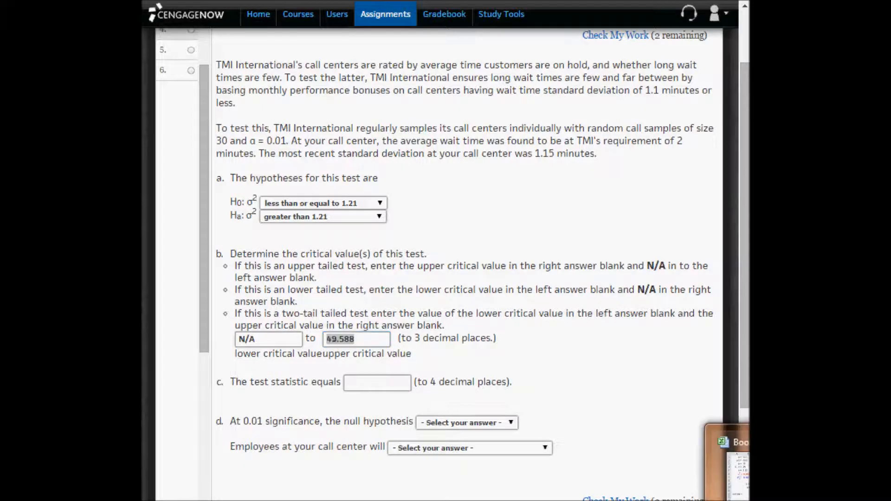
key(alt+Tab)
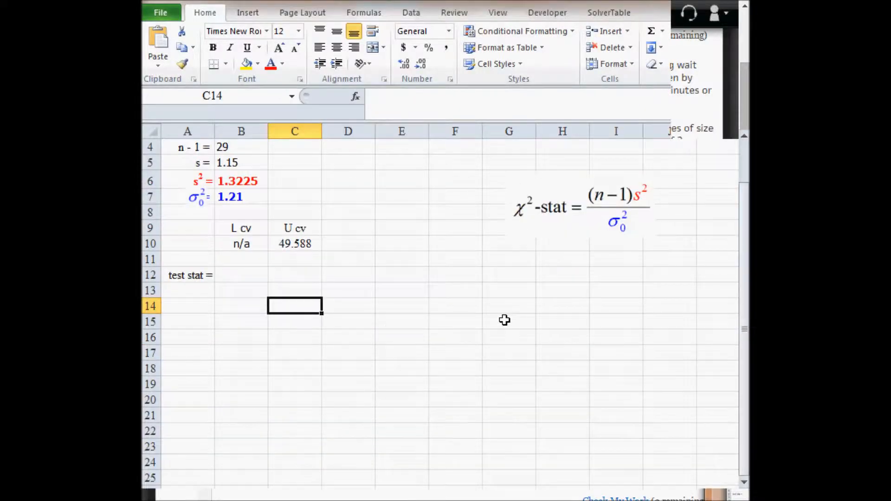
click(281, 324)
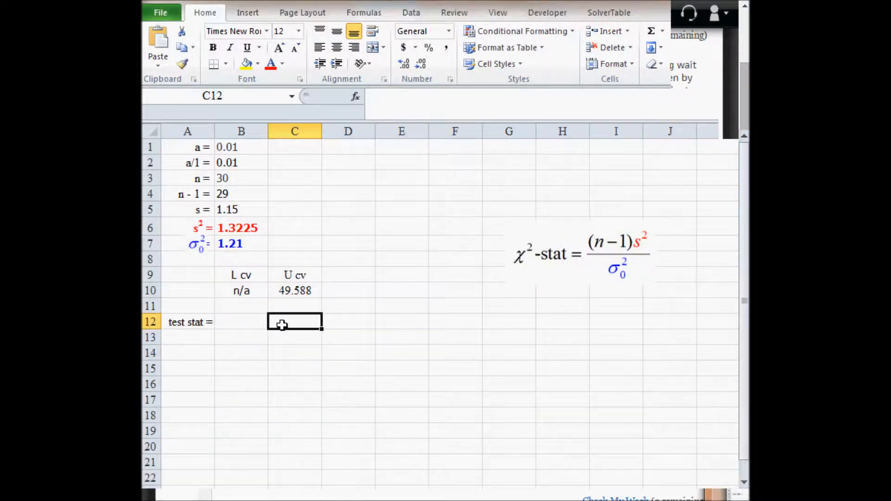
click(235, 321)
text(=)
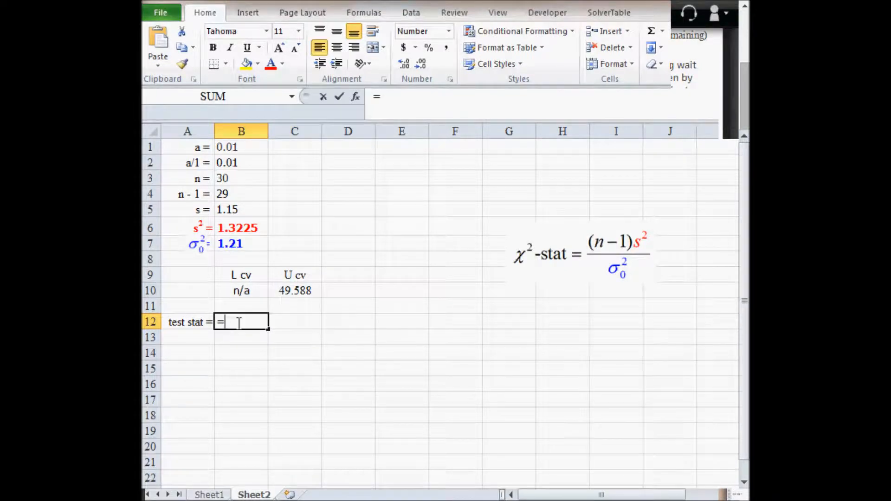
key(Up)
key(Up)
key(Up)
key(Up)
key(Up)
key(Up)
key(Up)
key(Up)
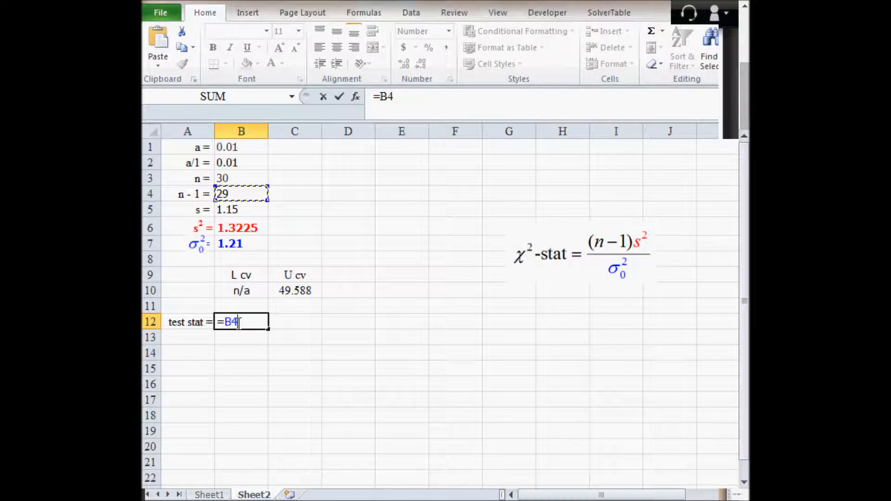
text(*)
key(Up)
key(Up)
key(Up)
key(Up)
key(Up)
key(Up)
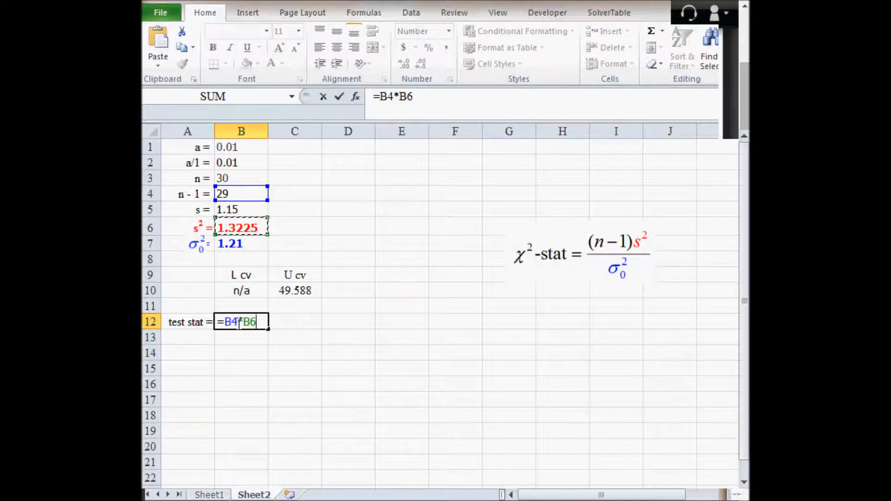
text(/)
key(Up)
key(Up)
key(Up)
key(Up)
key(Up)
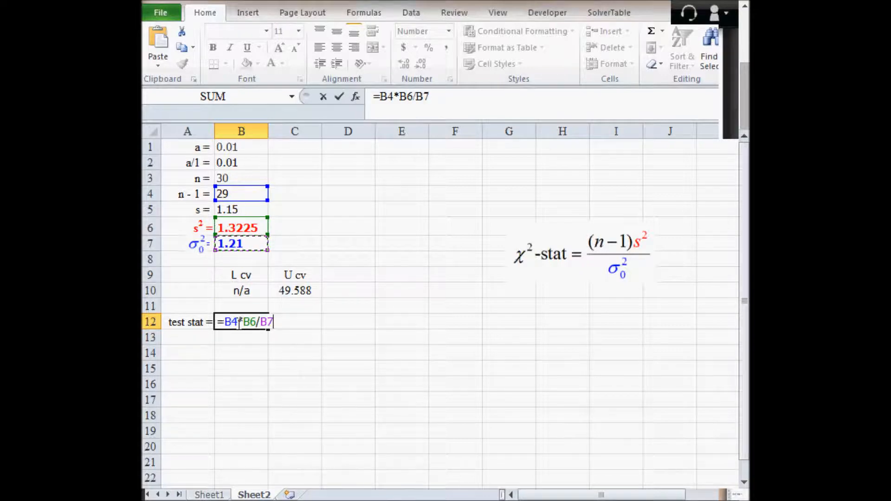
key(Return)
Copy the test statistic from cell B12 into the part c answer of the CengageNOW question.
click(238, 322)
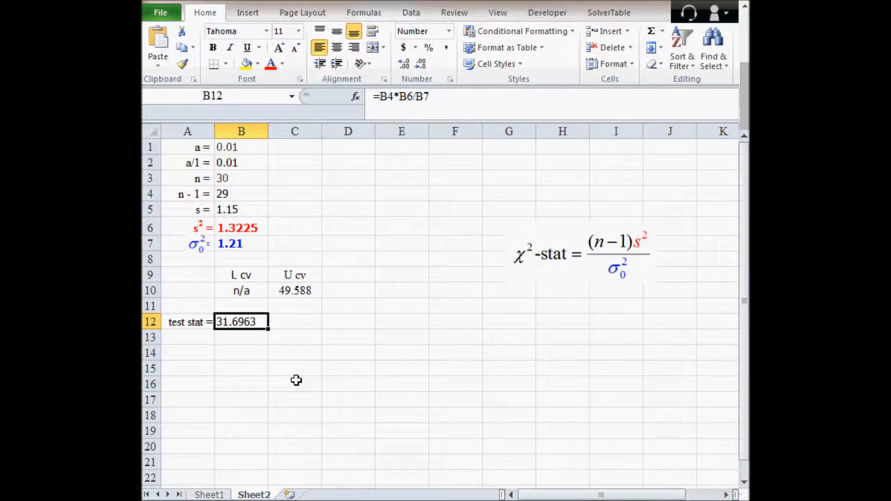
key(ctrl+c)
key(alt+Tab)
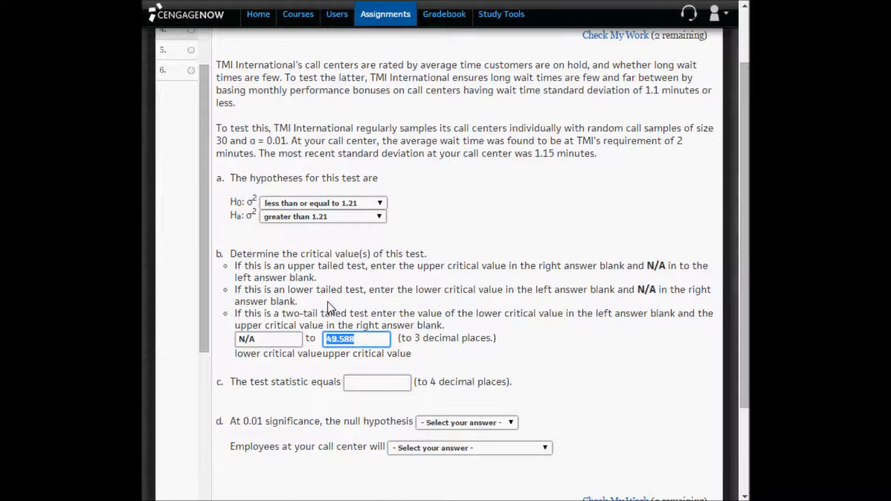
click(387, 381)
key(ctrl+v)
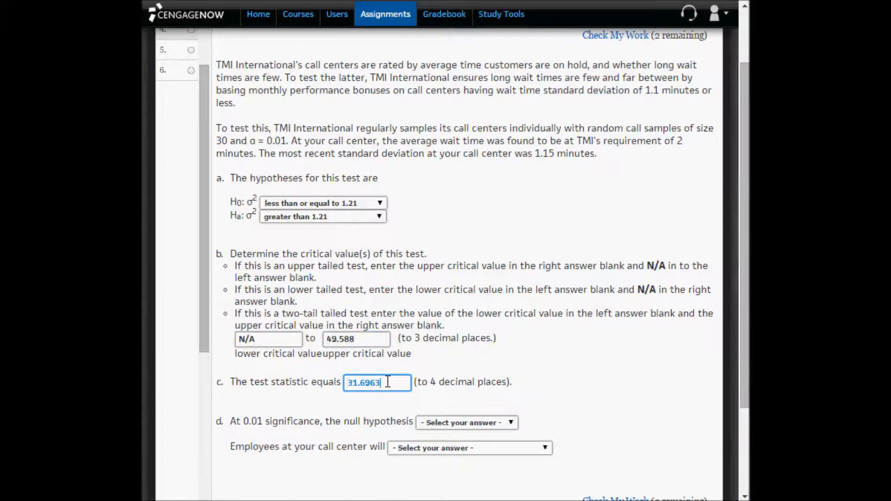
Compare the test statistic with the upper critical value, answer "cannot be rejected" for the null hypothesis in part d, and check the work.
click(649, 411)
drag(382, 383, 343, 379)
key(shift+Home)
drag(372, 346, 320, 340)
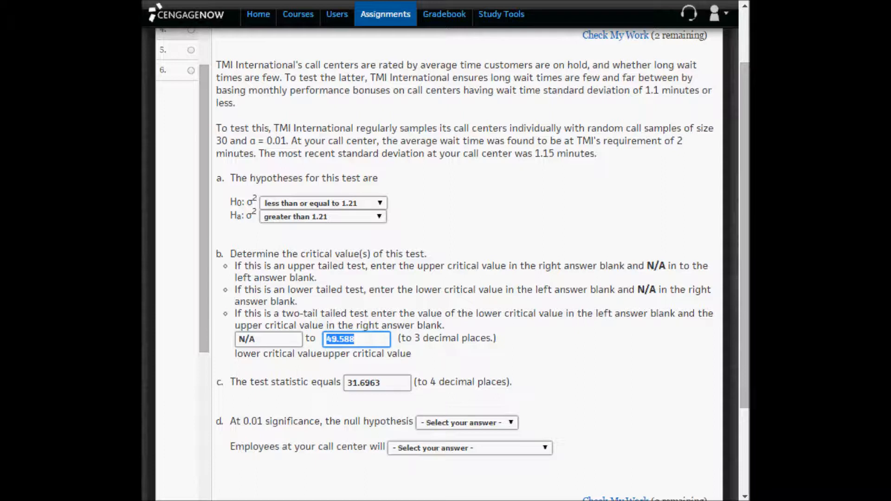
click(458, 425)
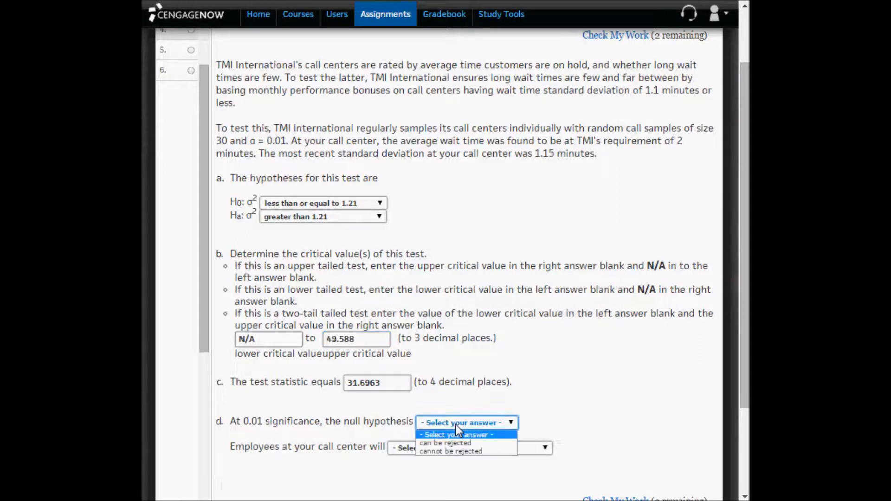
click(460, 451)
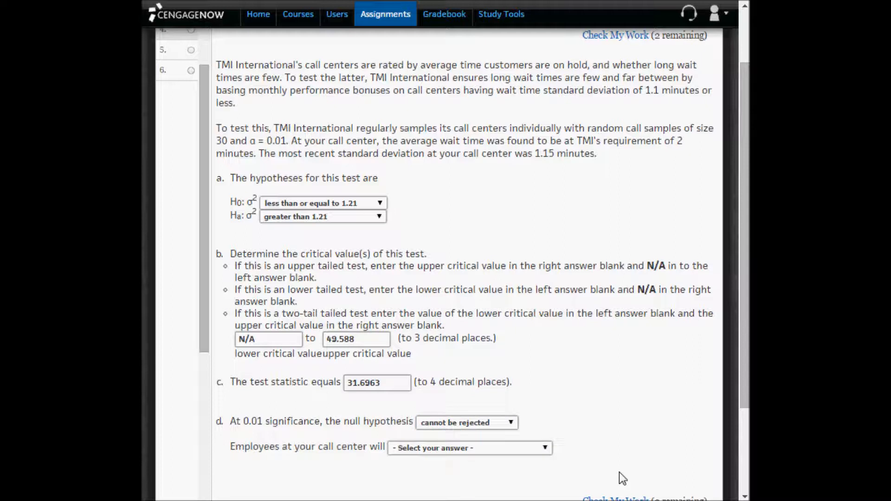
click(612, 498)
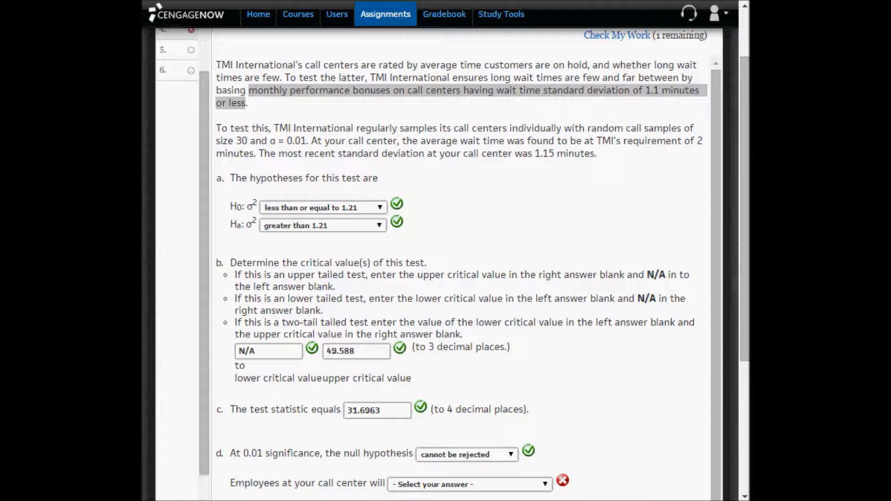
Answer that employees at the call center will "get monthly performance bonuses." and check the work again.
click(474, 482)
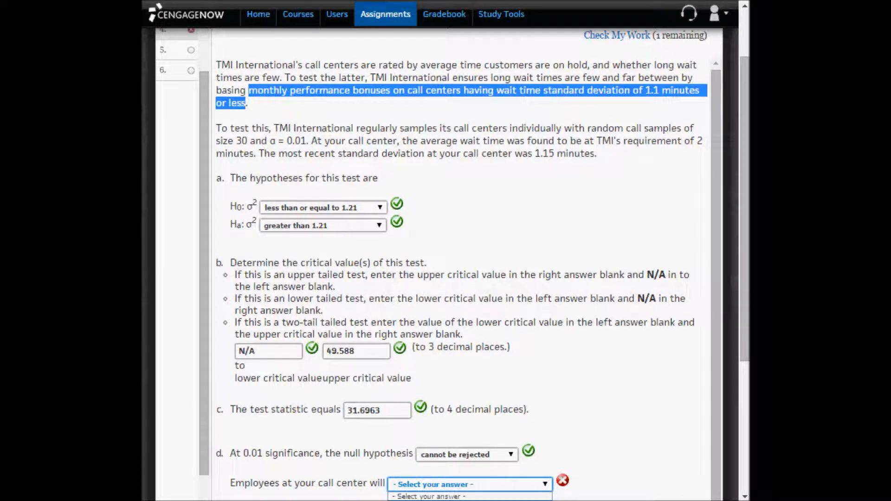
click(469, 500)
click(640, 430)
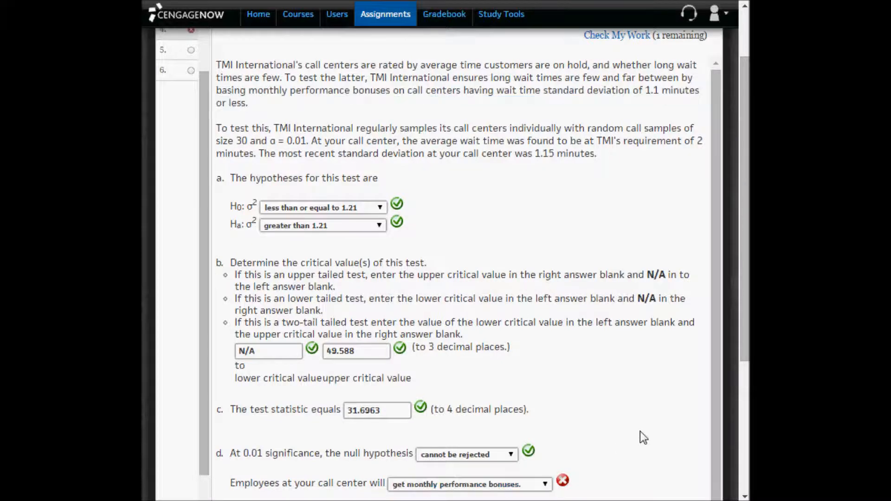
scroll(639, 430, down, 5)
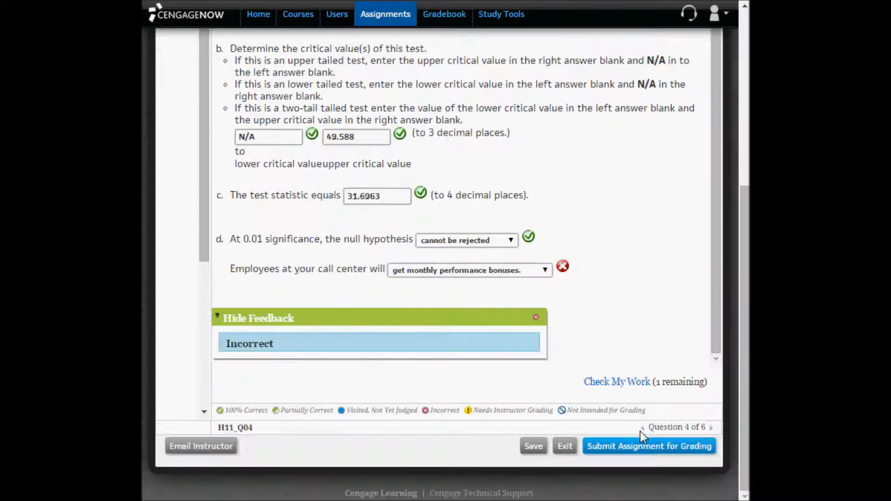
click(616, 382)
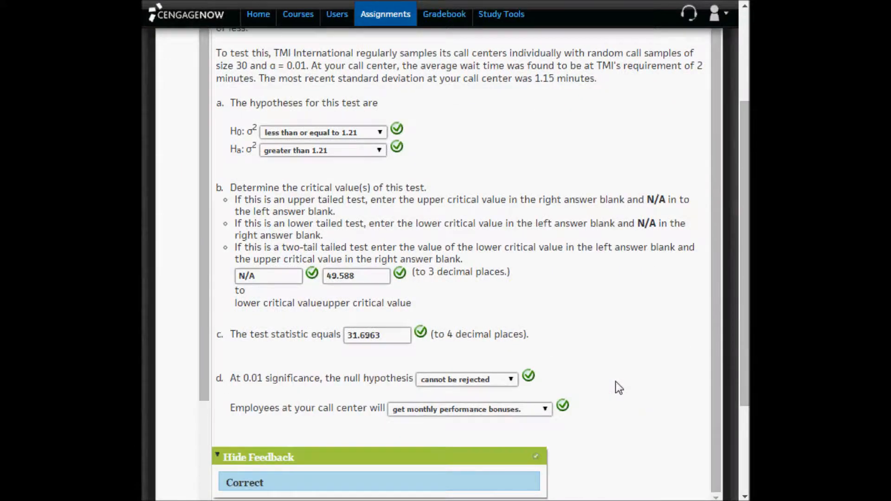
scroll(615, 381, down, 3)
Open question 5 and set its null hypothesis to "equal to" and its alternative hypothesis to "not equal to".
scroll(615, 381, up, 8)
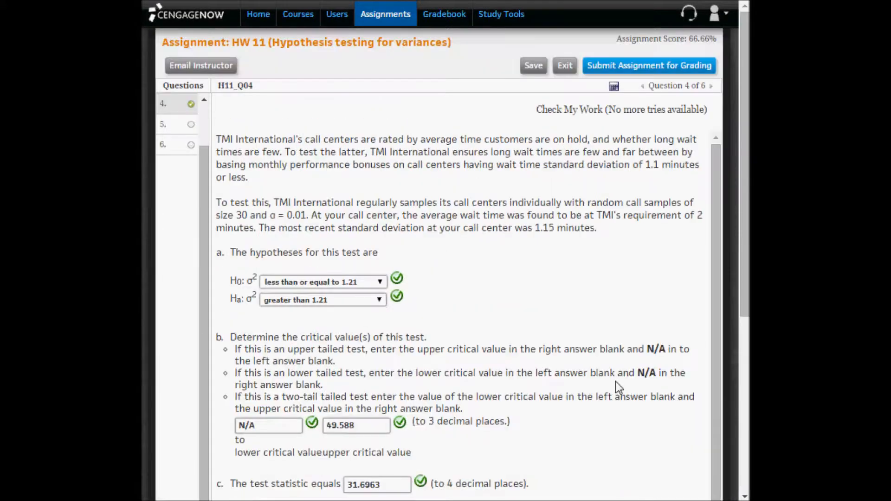
click(163, 125)
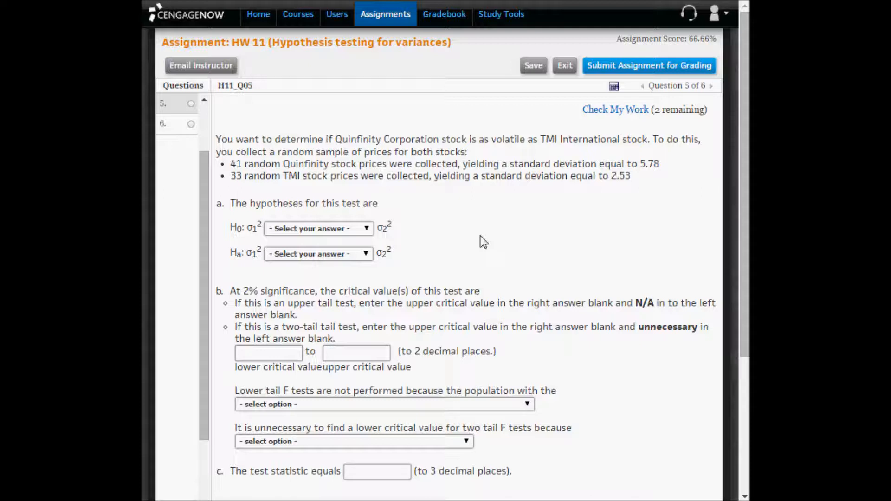
click(317, 229)
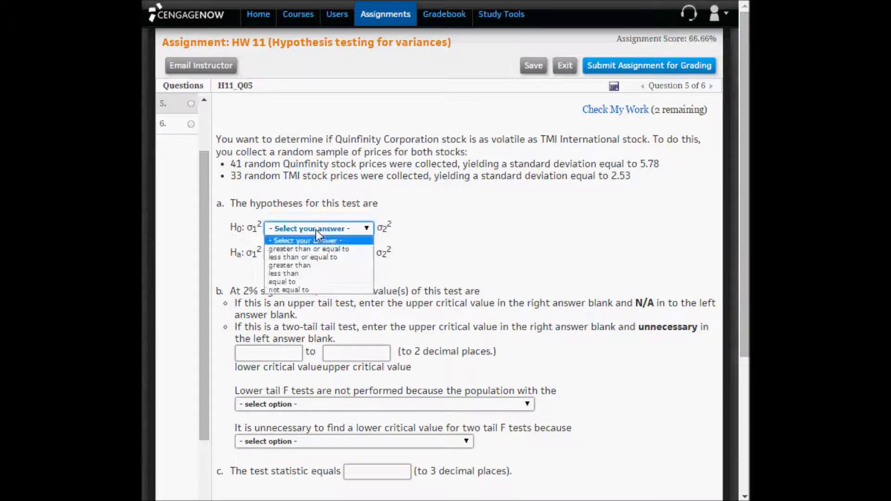
click(299, 280)
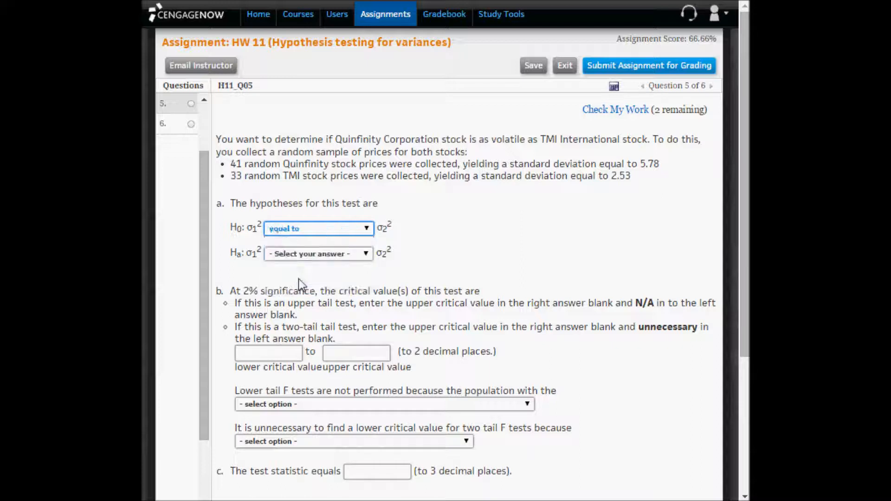
click(308, 253)
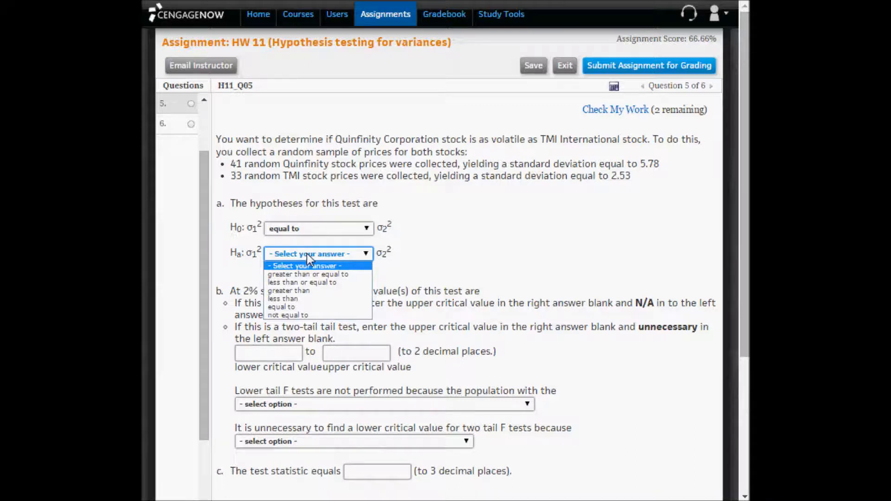
click(307, 315)
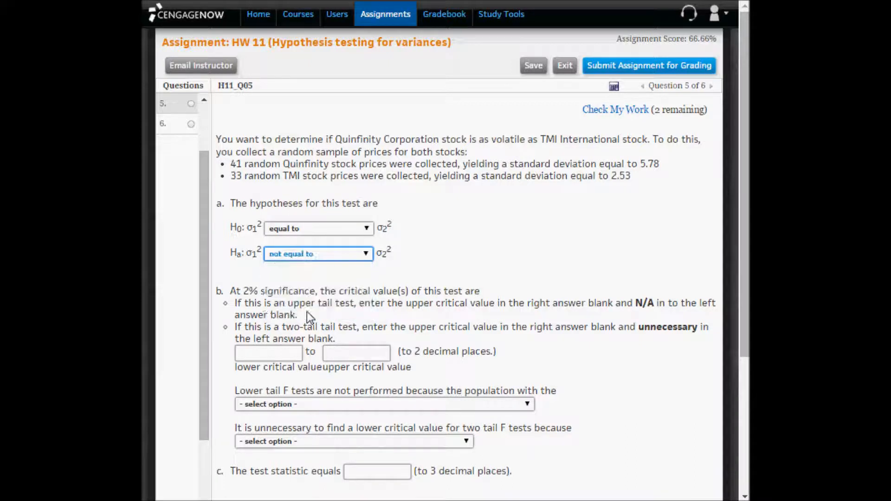
click(552, 250)
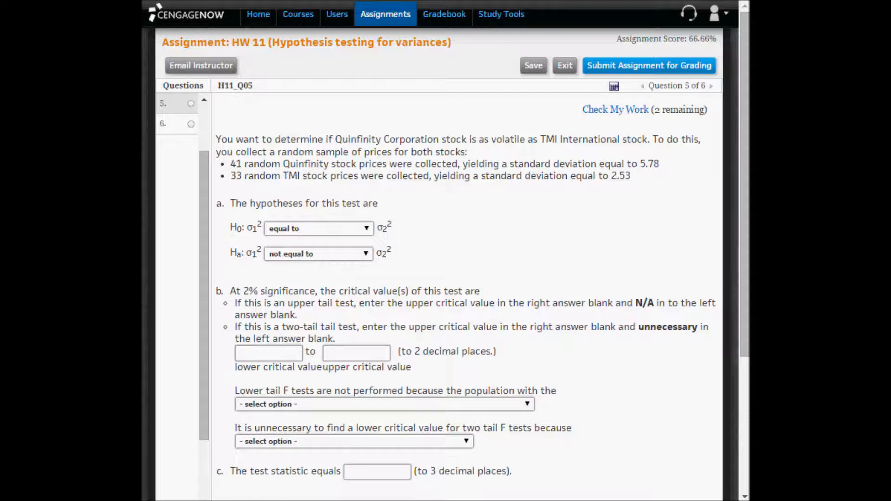
Copy the word "unnecessary" from the part b instructions into the lower critical value answer, without a leading space.
click(363, 354)
drag(636, 326, 699, 331)
key(ctrl+c)
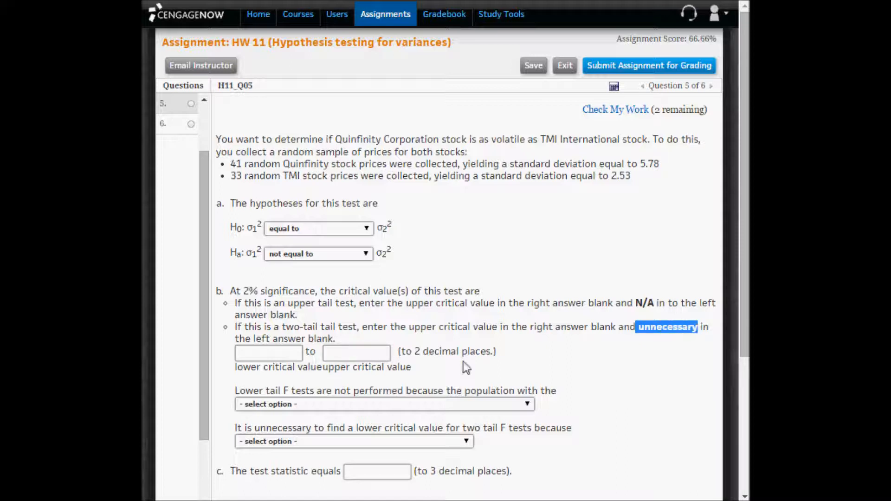
click(285, 356)
key(ctrl+v)
double_click(242, 355)
key(BackSpace)
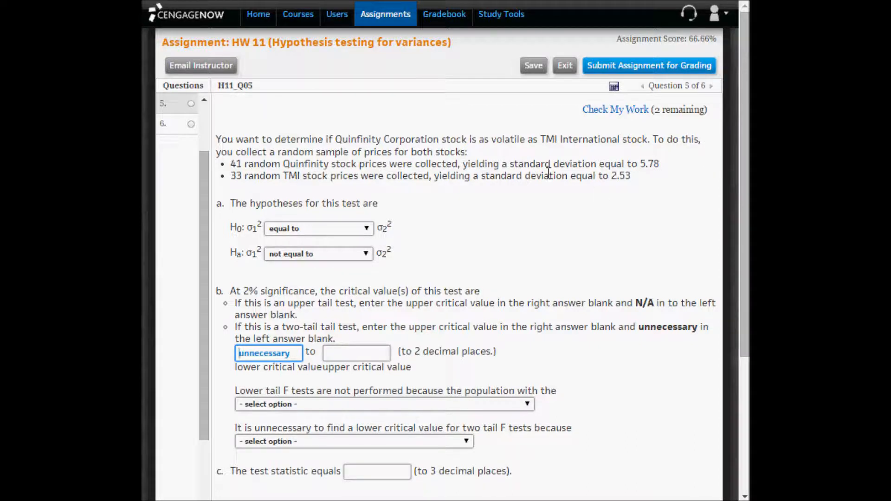
Review the two stocks' standard deviations and copy both sample descriptions into cells B18:B19 of the Excel F-test worksheet.
drag(510, 164, 655, 164)
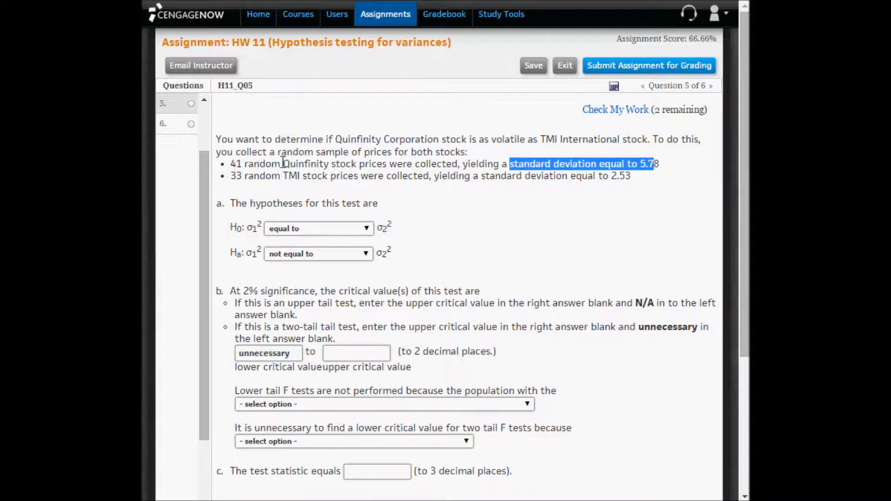
drag(281, 163, 356, 162)
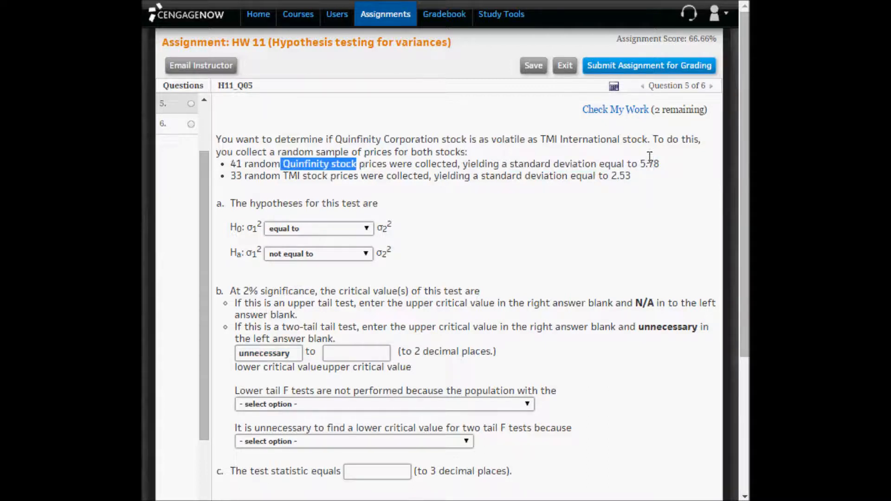
drag(639, 163, 658, 164)
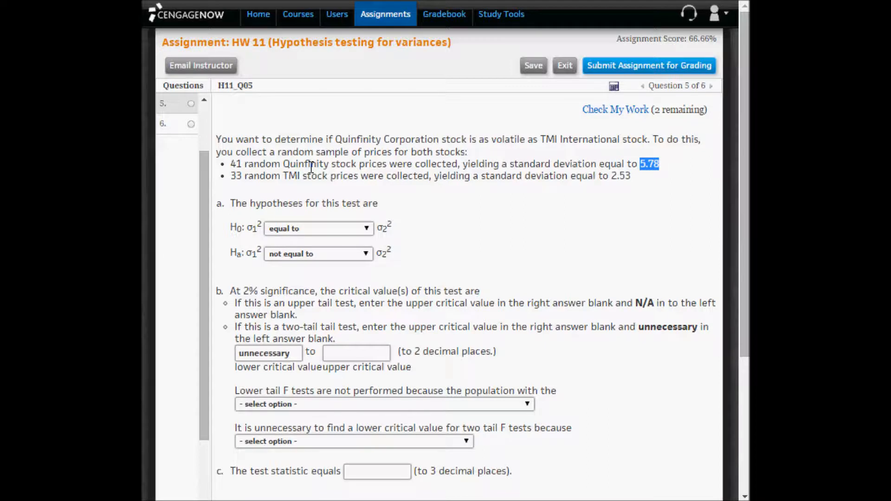
drag(612, 177, 634, 180)
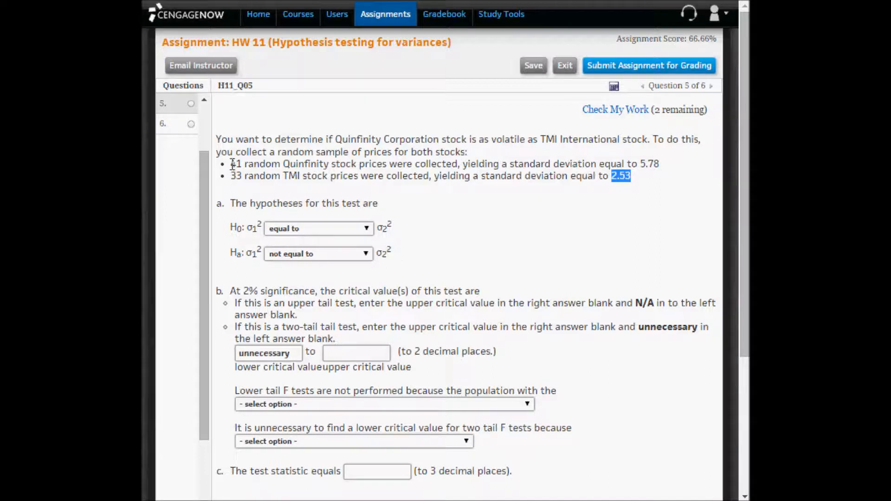
drag(230, 163, 654, 188)
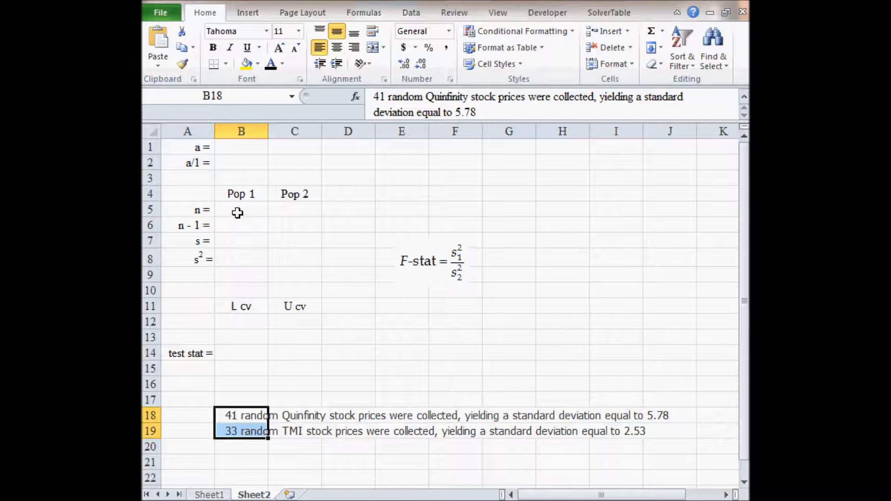
click(241, 237)
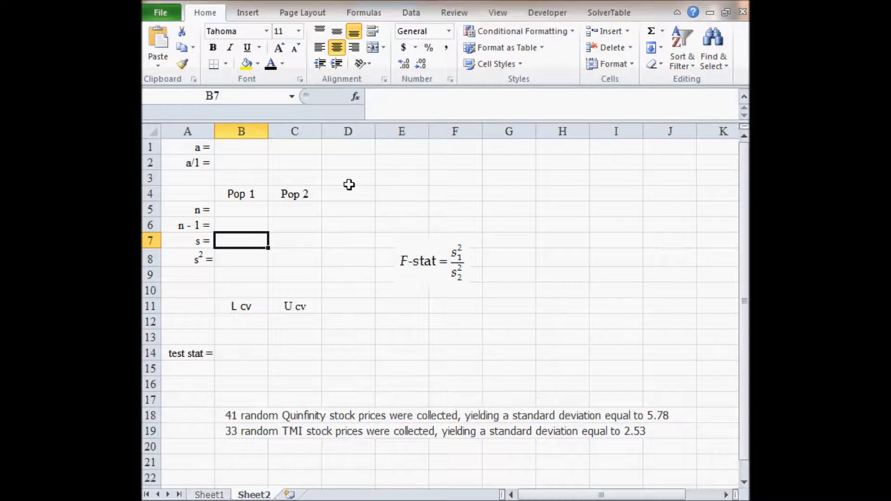
Enter the sample standard deviations in row 7: 5.78 for Pop 1 and 2.53 for Pop 2.
text(5.78)
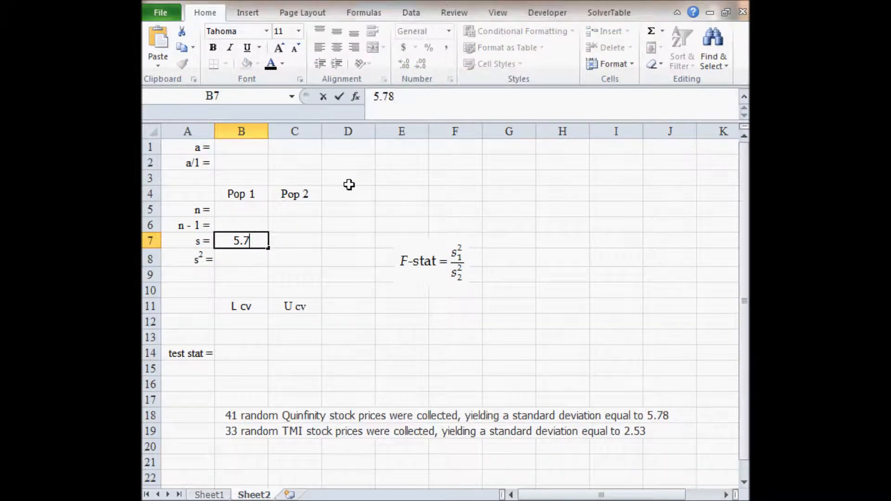
key(Tab)
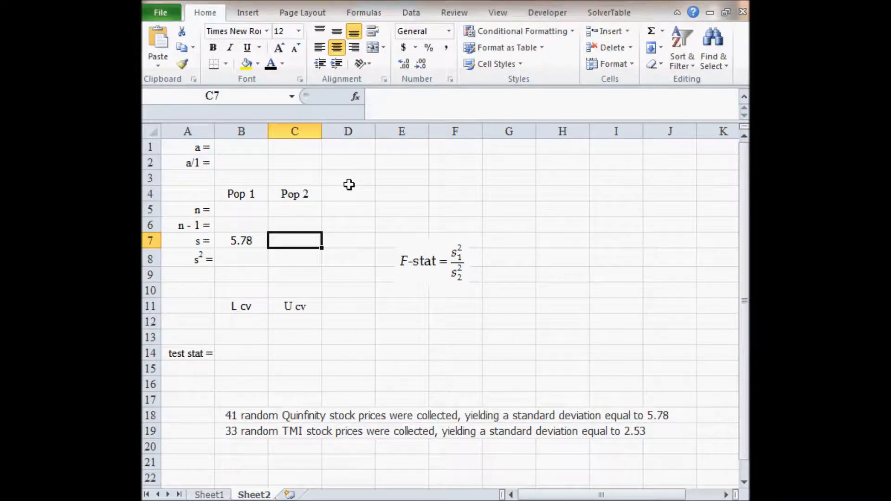
text(2.53)
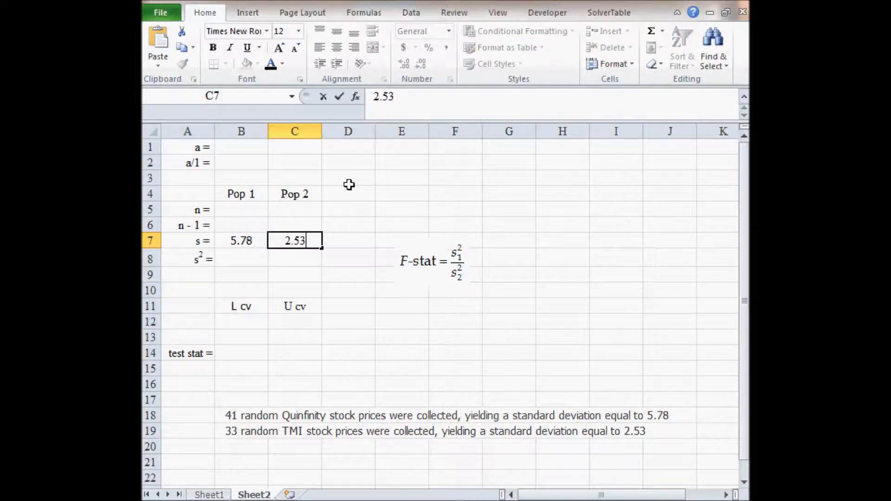
key(Return)
Enter the sample sizes in row 5: 41 for Pop 1 and 33 for Pop 2.
key(Up)
key(Up)
key(Up)
key(Left)
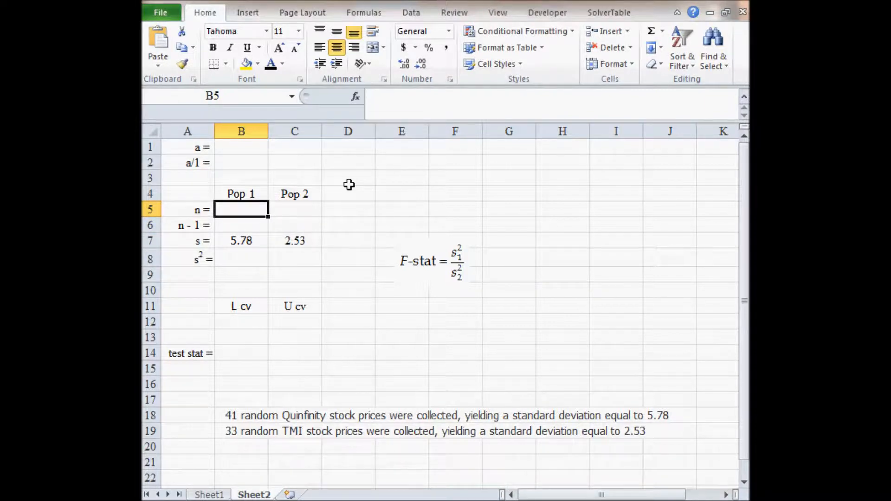
text(41)
key(Tab)
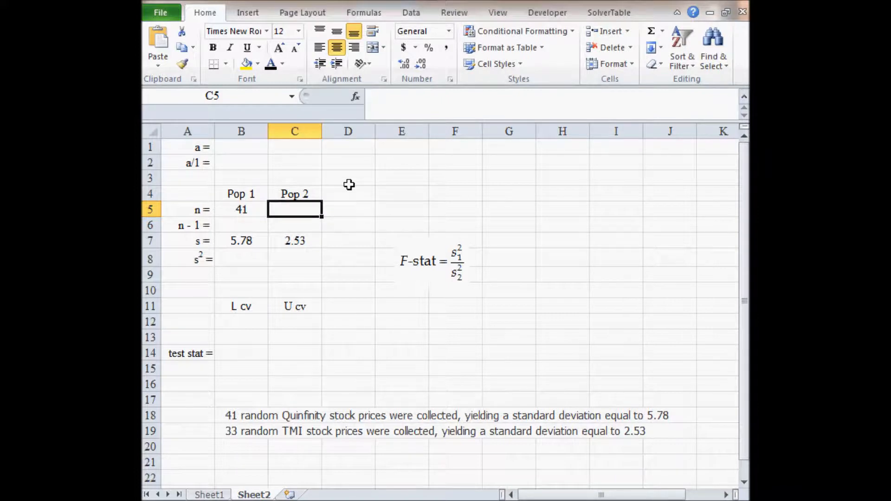
text(3)
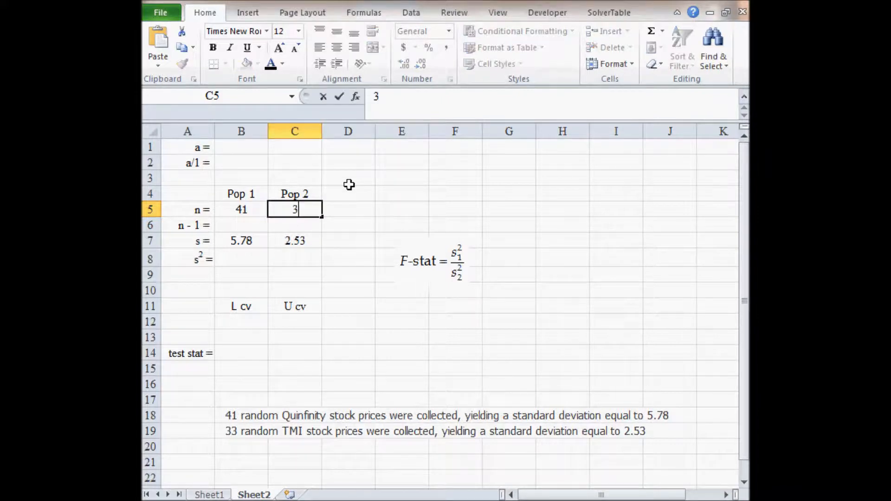
text(3)
key(Return)
key(Return)
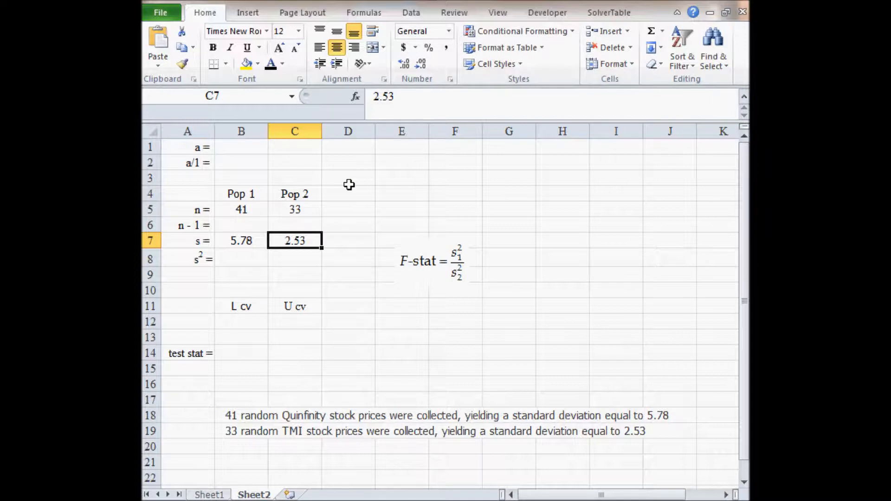
Calculate n - 1 for both populations with =B5-1 in B6 and =C5-1 in C6.
key(Up)
key(Left)
text(=)
key(Up)
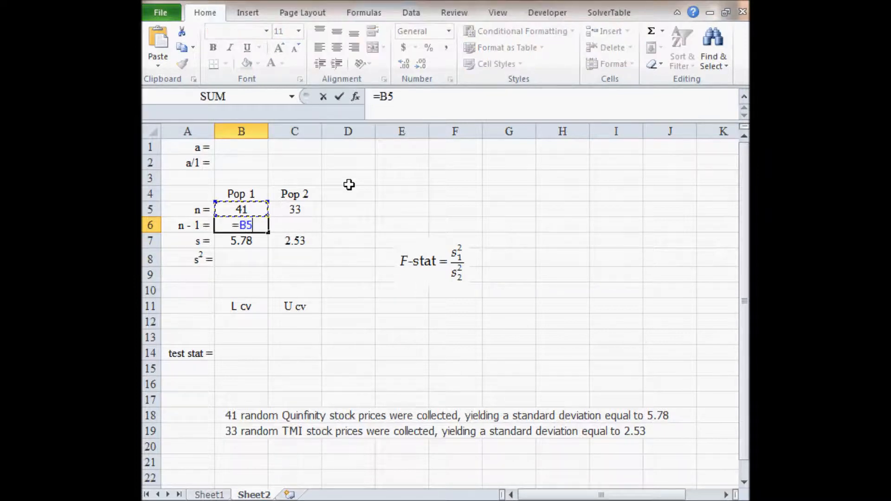
text(-1)
key(ctrl+Return)
key(Right)
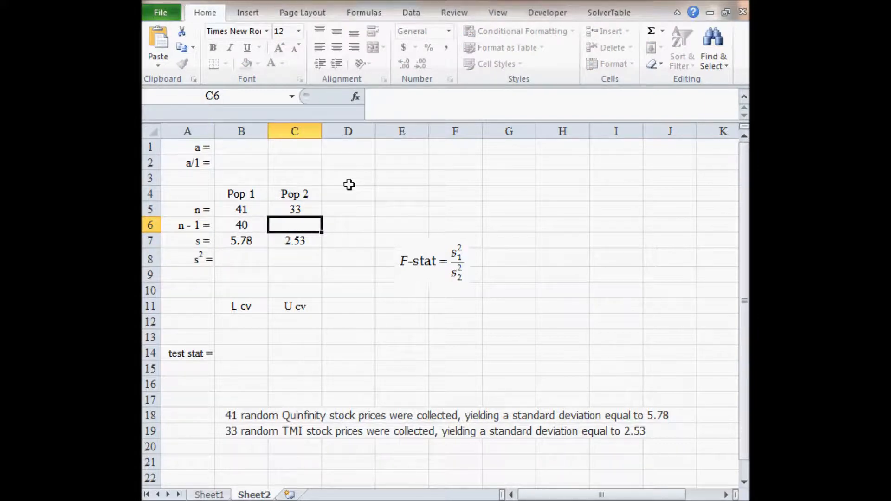
text(=)
key(Up)
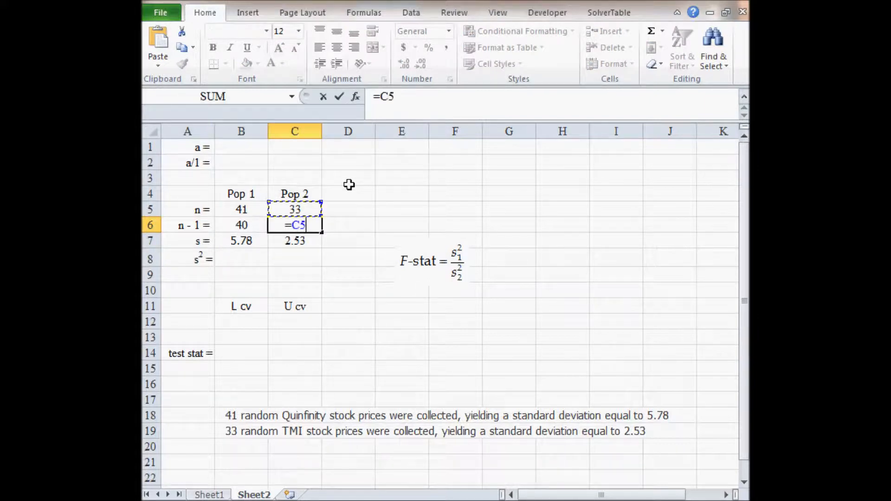
text(-1)
key(Return)
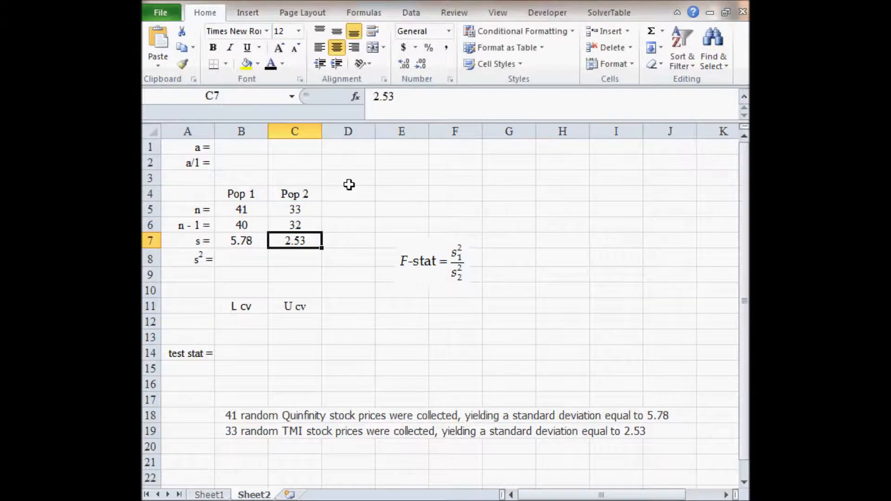
Calculate both sample variances with =B7^2 in B8 and =C7^2 in C8.
key(Left)
key(Down)
text(=)
key(Up)
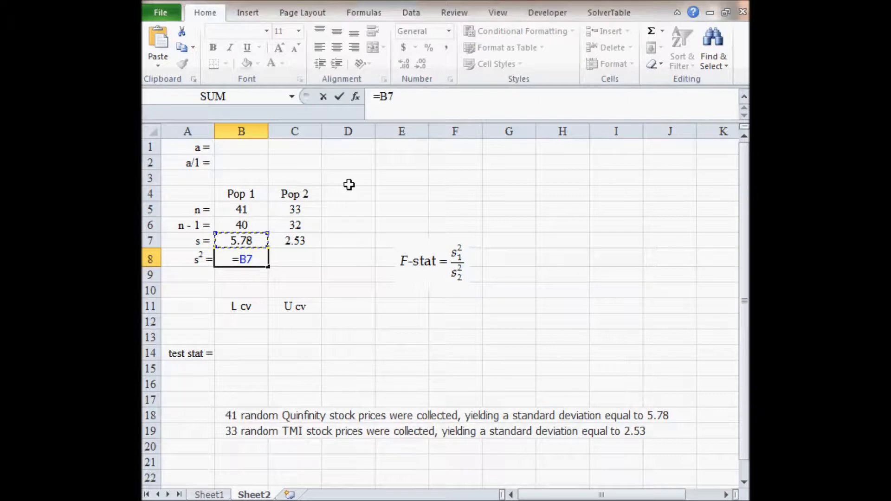
text(^2)
key(Tab)
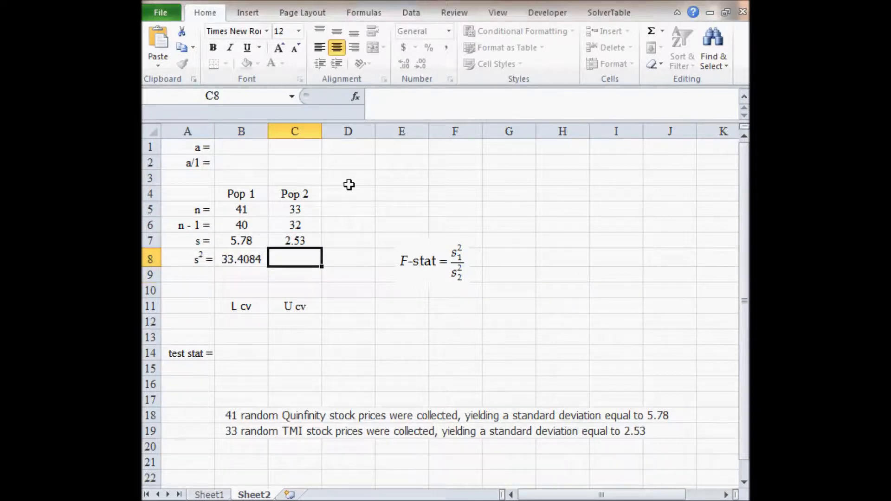
text(=)
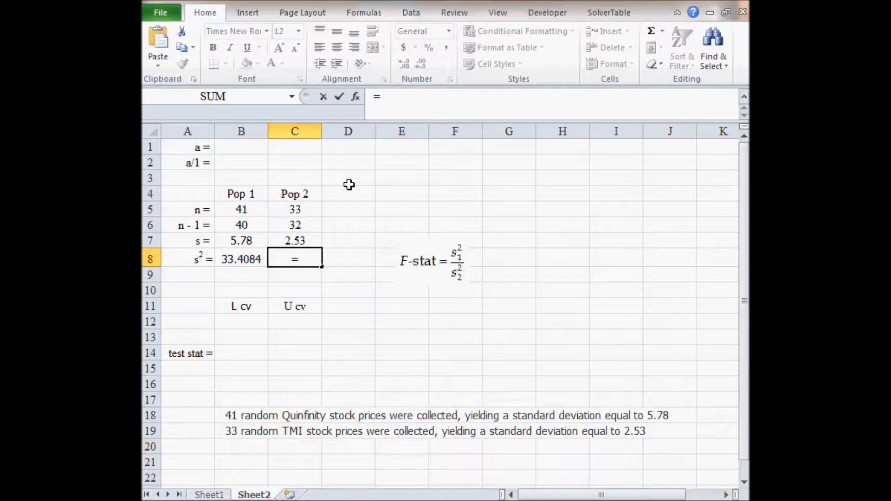
text(C7^2)
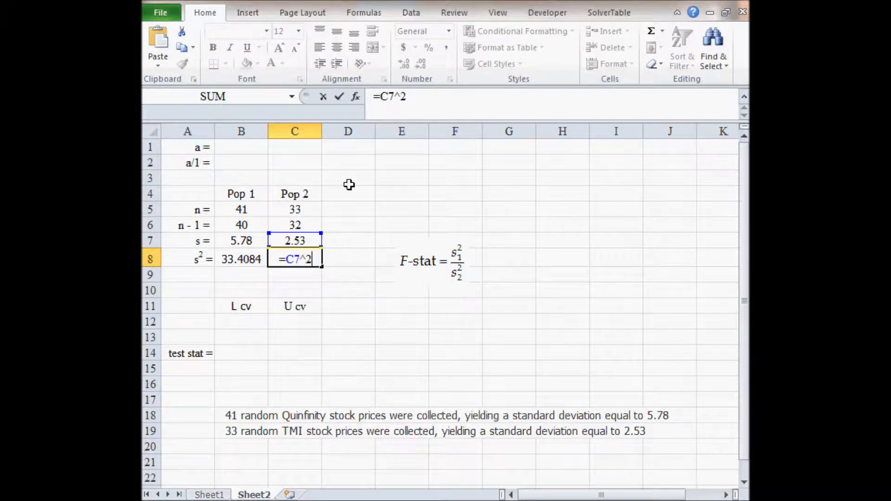
key(Return)
Color Pop 1's variance in B8 and its n - 1 value in B6 red.
key(Up)
key(Up)
key(Down)
key(Left)
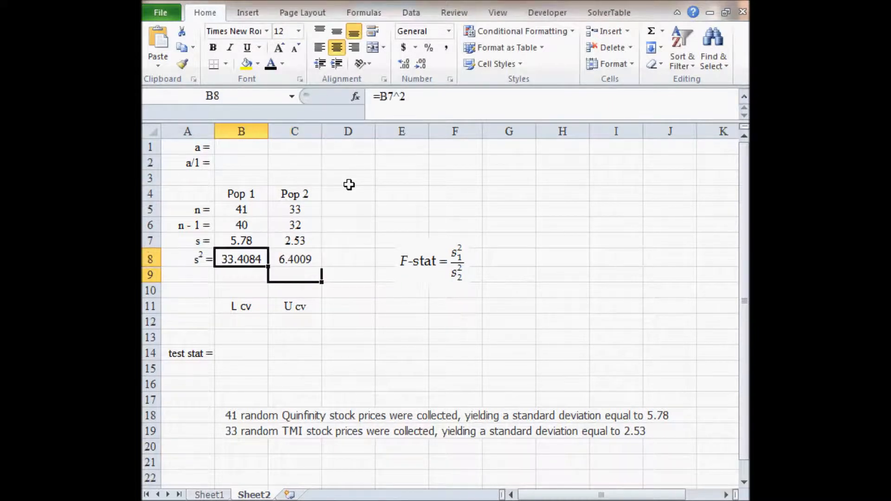
click(283, 63)
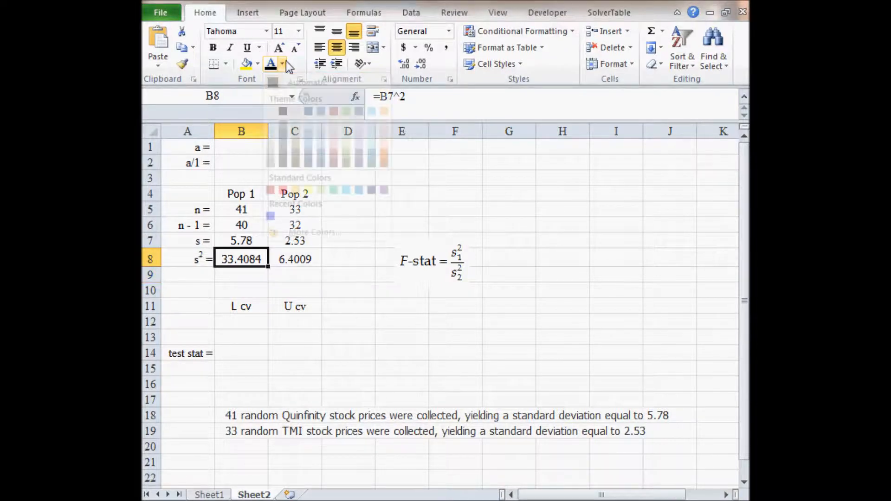
click(282, 189)
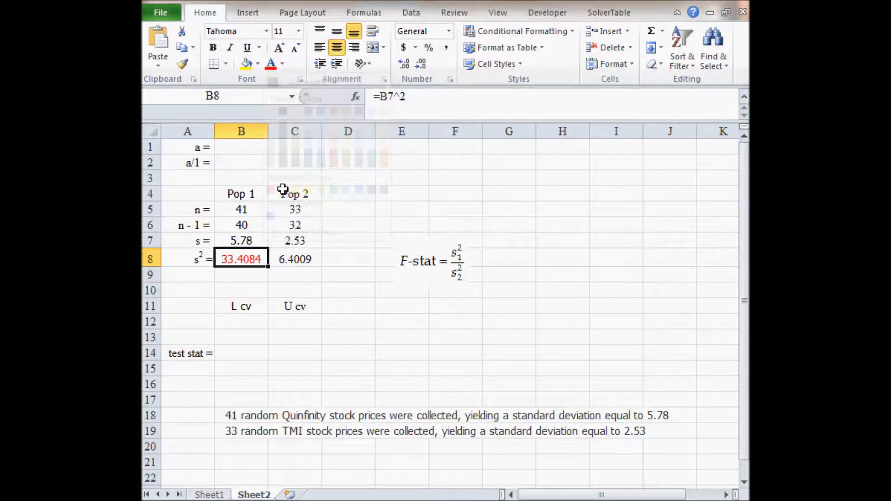
click(298, 254)
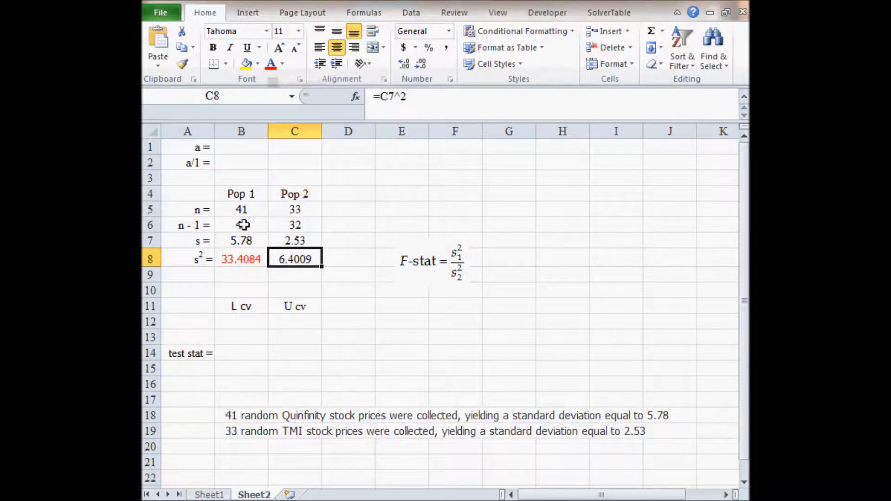
click(246, 259)
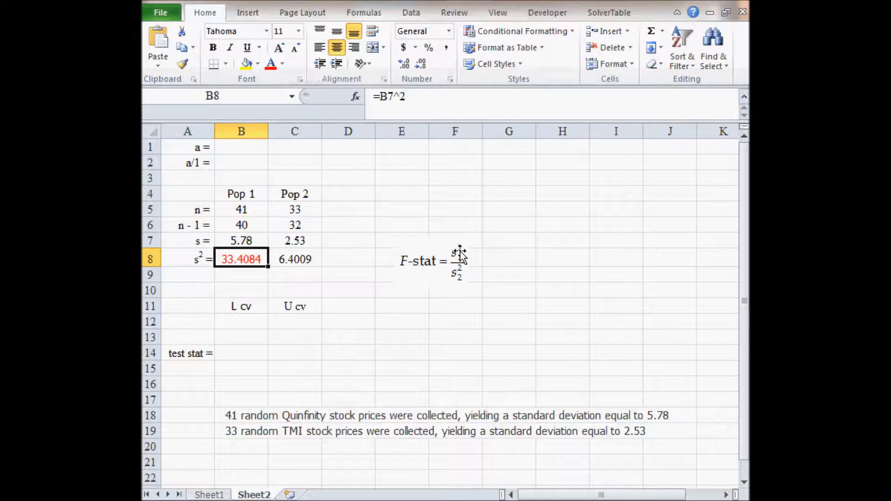
click(245, 226)
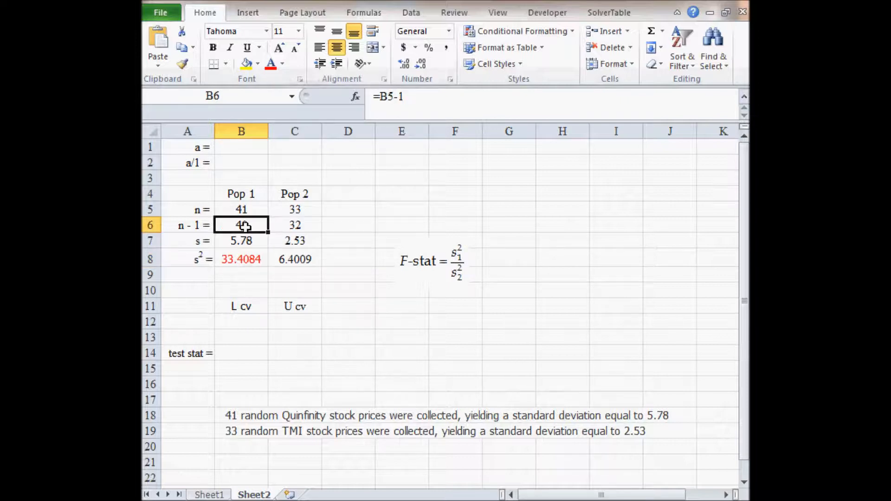
click(271, 66)
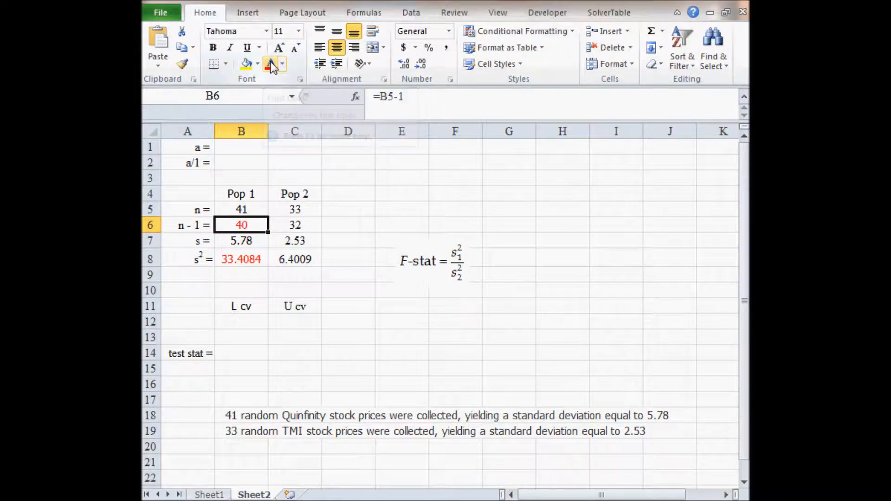
click(300, 225)
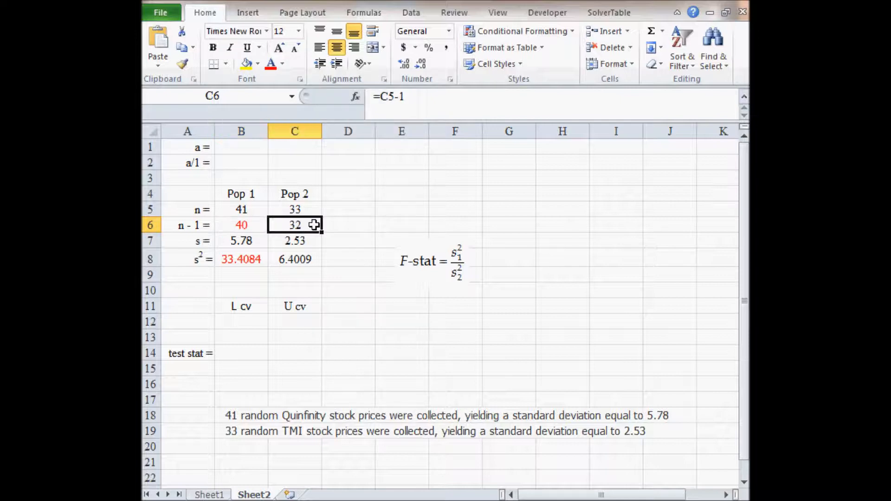
click(305, 260)
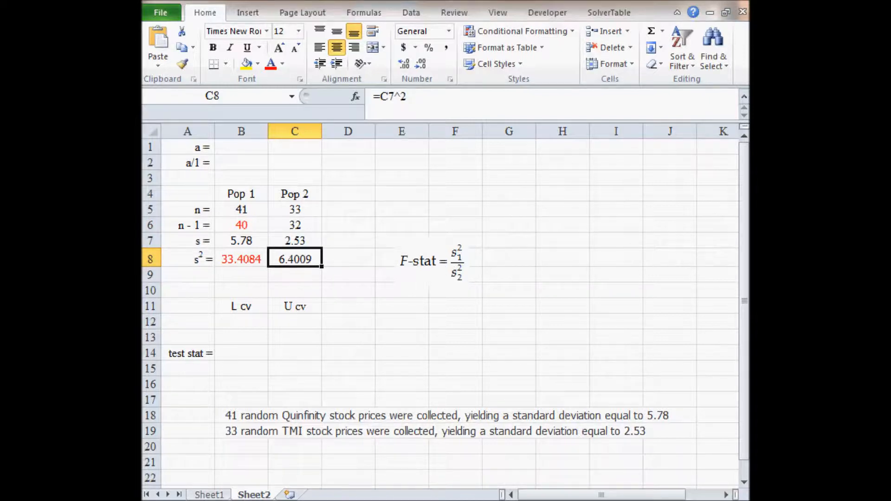
Check question 5's significance level in CengageNOW, then in Excel enter .02 in B1 and =B1/2 in B2.
key(alt+Tab)
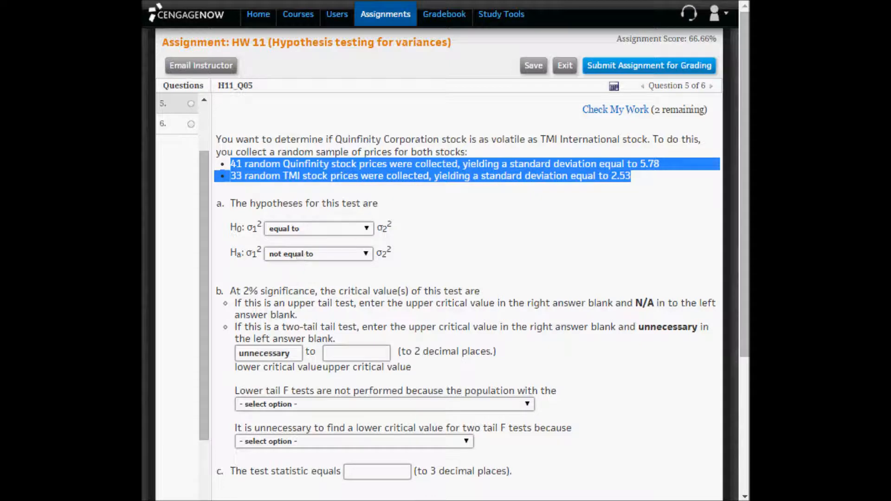
click(720, 487)
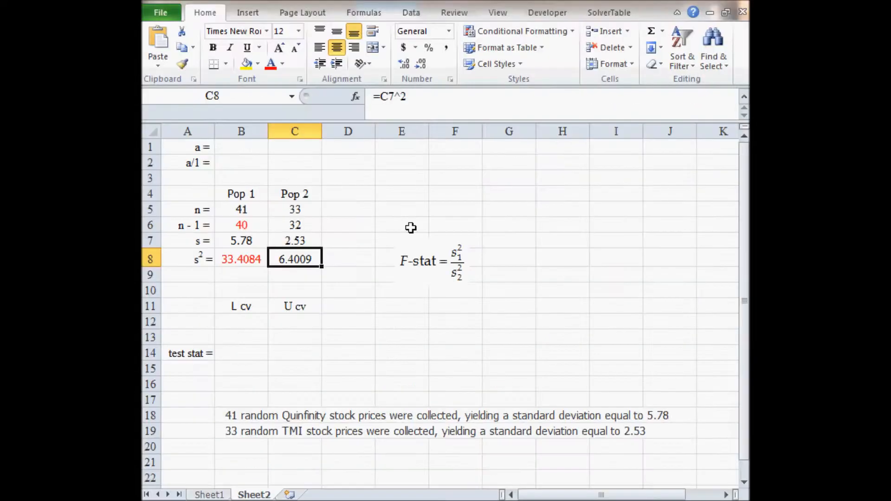
click(227, 151)
text(.02)
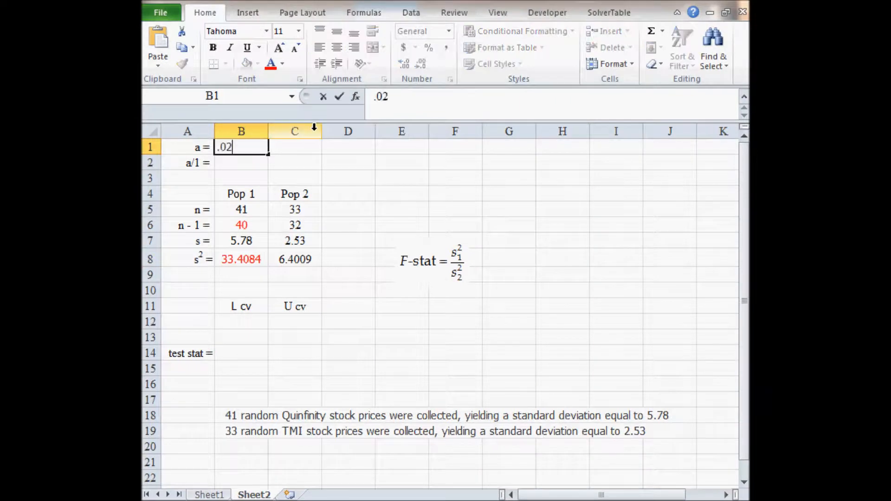
key(Return)
text(=B1/2)
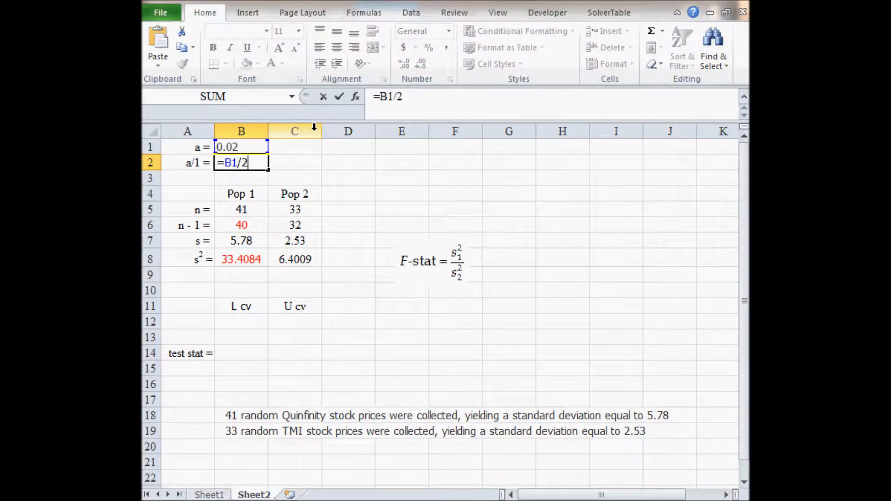
key(Return)
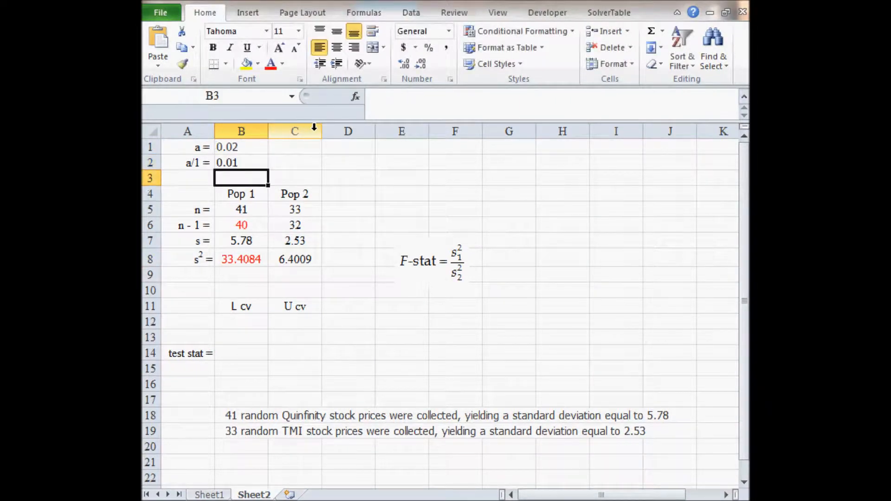
Correct the label in A2 to "a/2 =" and select cell C12 under U cv.
double_click(199, 162)
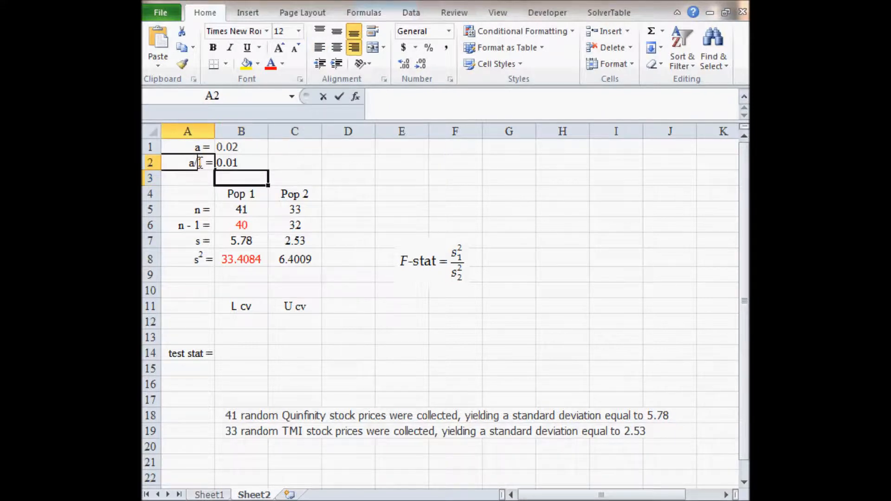
text(/2)
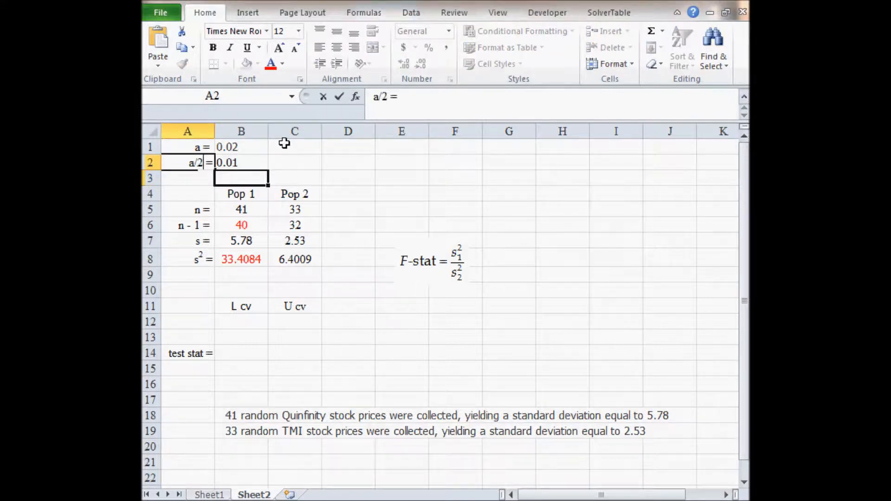
key(Return)
key(Down)
key(Down)
key(Down)
key(Down)
key(Down)
key(Down)
key(Down)
key(Down)
key(Down)
key(Right)
key(Right)
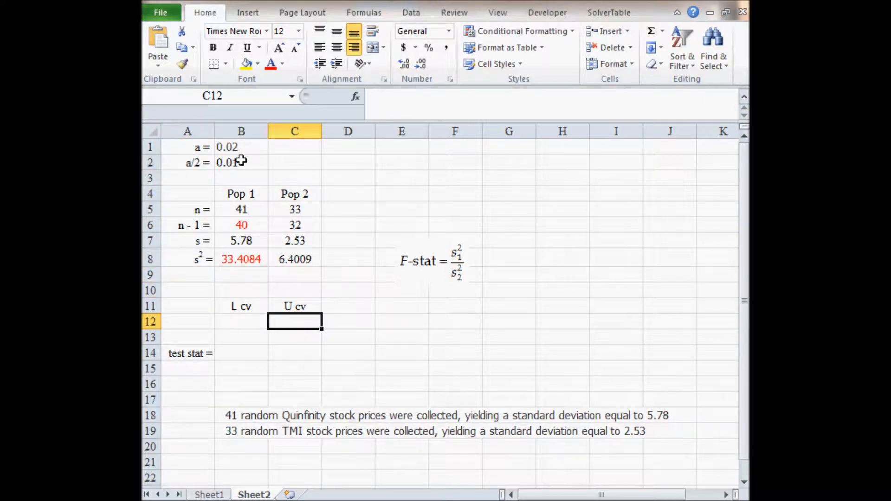
Add the note "(row)" beside the a/2 value in C2 and beside the n - 1 values in D6.
double_click(296, 164)
text((row))
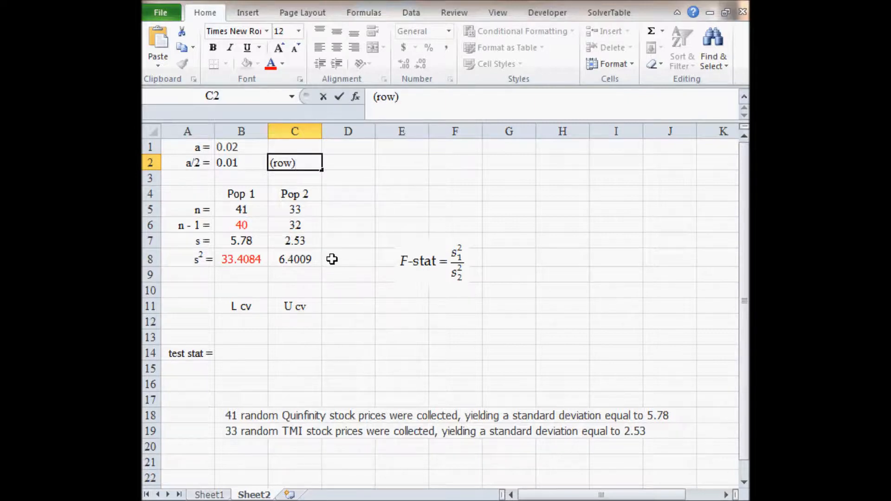
click(298, 270)
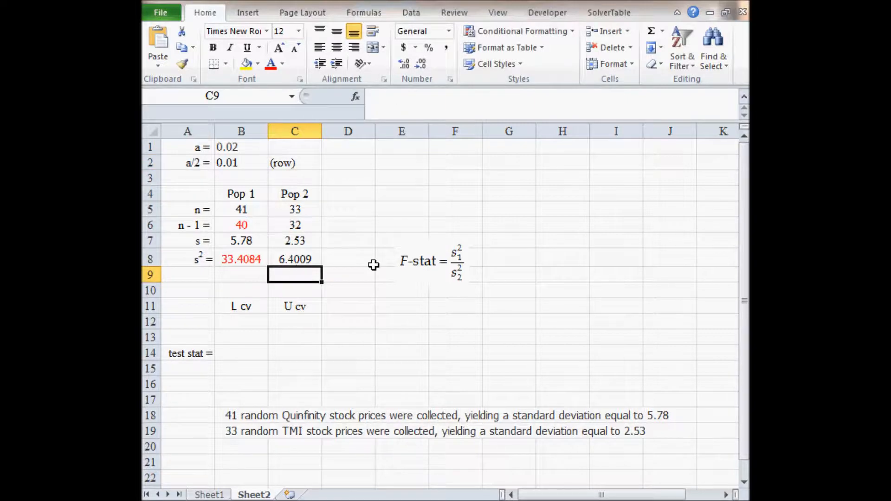
key(Up)
key(Up)
key(Up)
key(Right)
text((row))
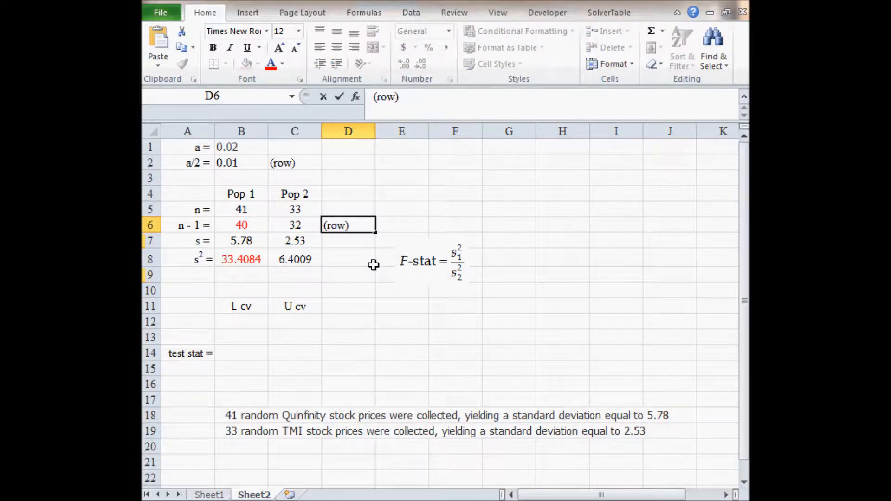
key(Down)
key(Left)
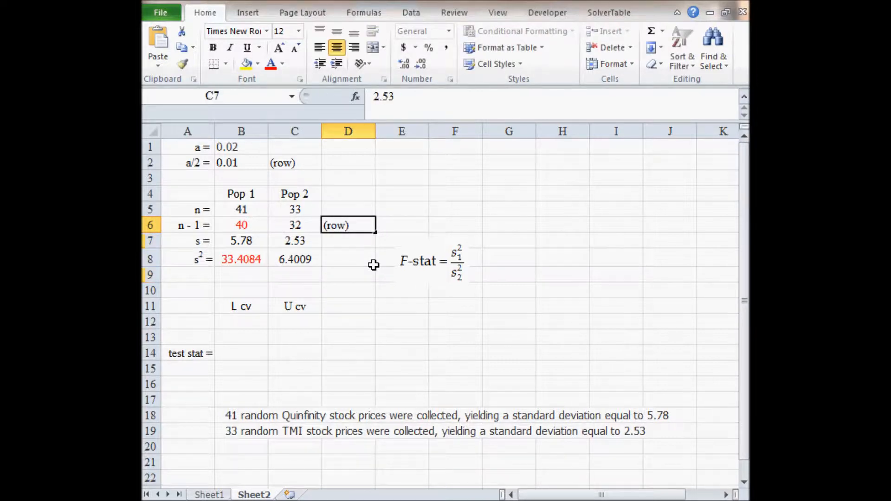
key(Down)
key(Left)
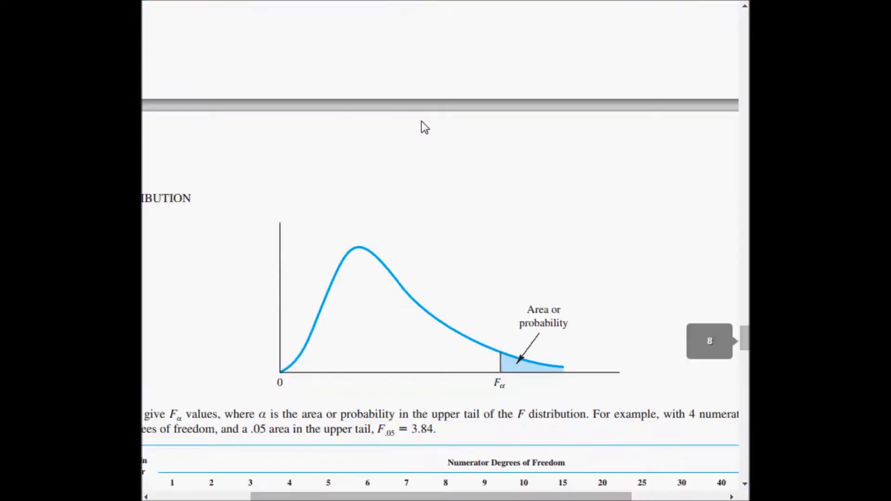
Look up the F distribution table value for a .01 upper tail with 40 numerator and 30 denominator degrees of freedom.
scroll(421, 127, down, 1)
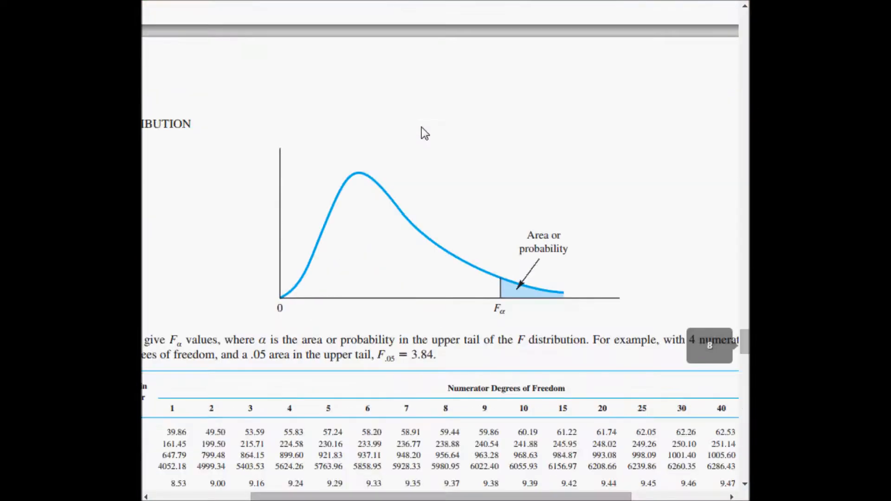
drag(440, 498, 344, 497)
scroll(418, 112, down, 20)
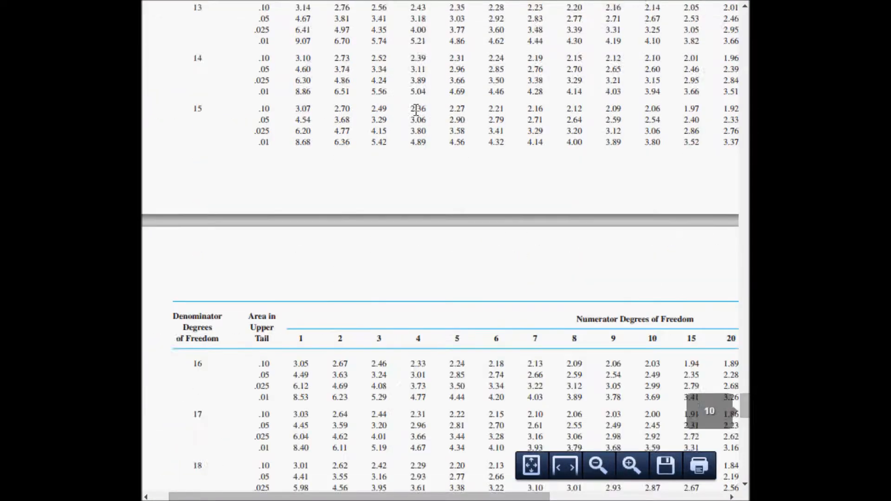
scroll(416, 110, down, 8)
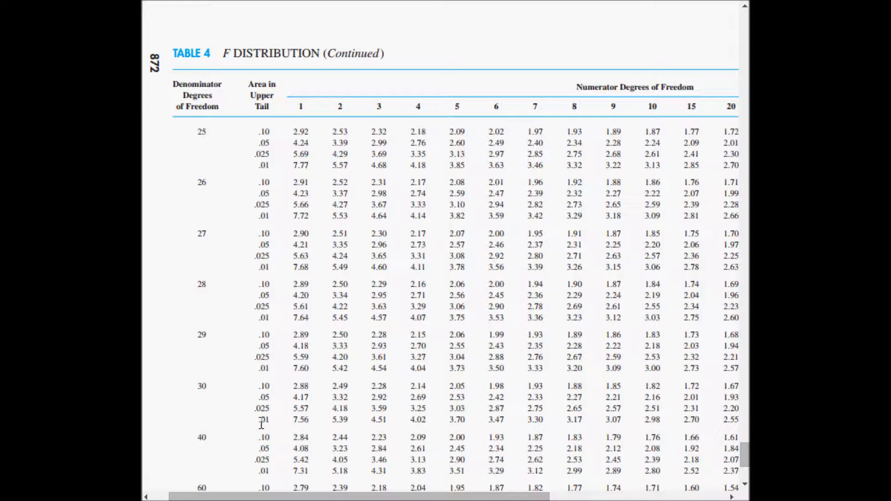
drag(256, 419, 649, 422)
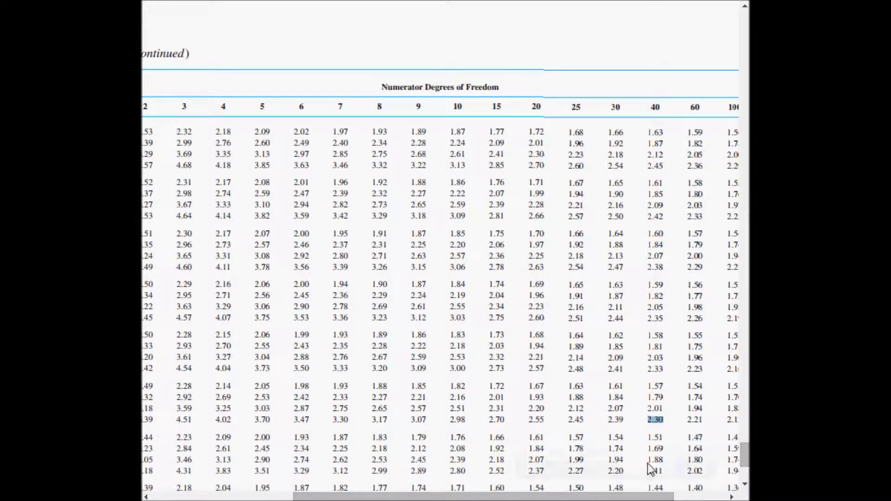
drag(642, 497, 473, 496)
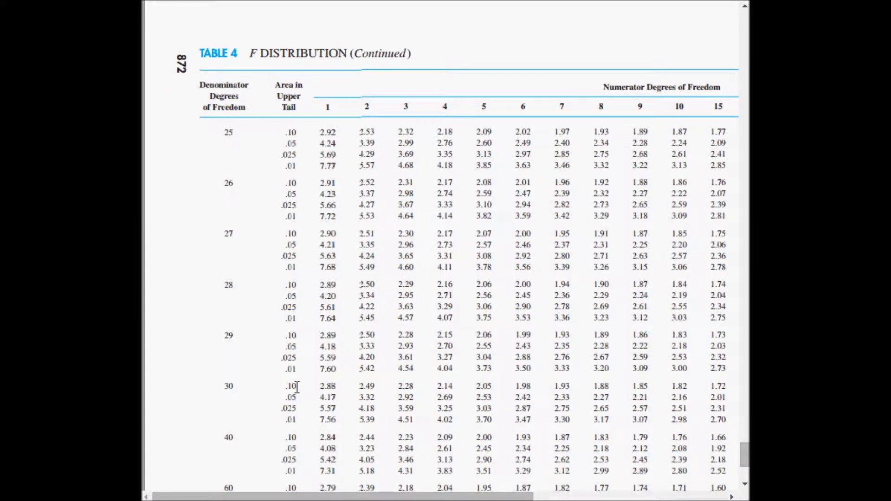
Open the Excel F distribution calculator and set the numerator degrees of freedom to 40, the denominator to 32 and alpha to 0.01.
key(alt+Left)
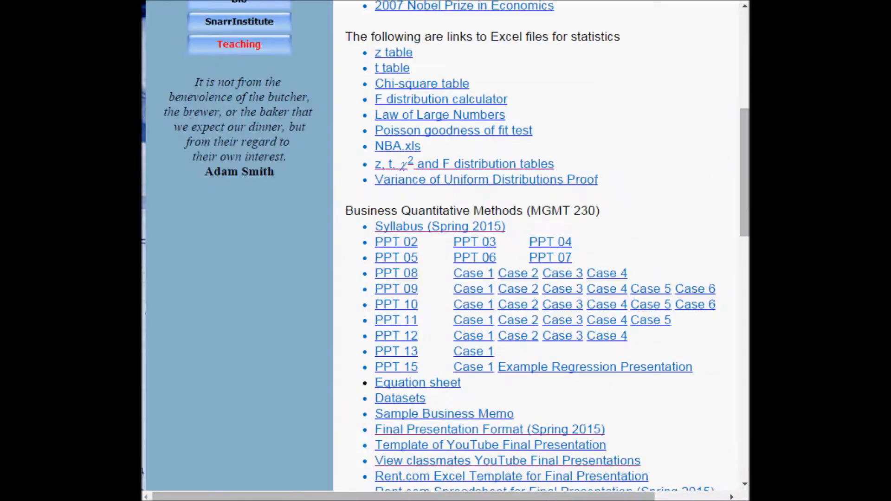
click(421, 106)
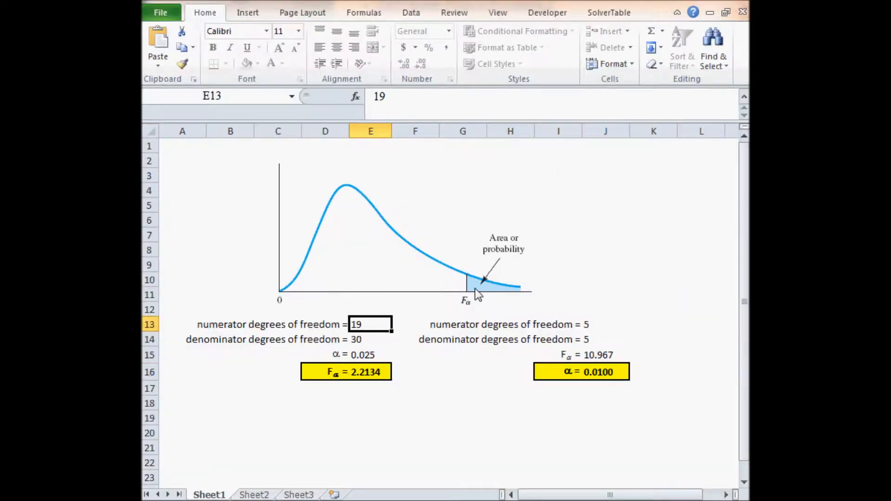
text(40)
key(Return)
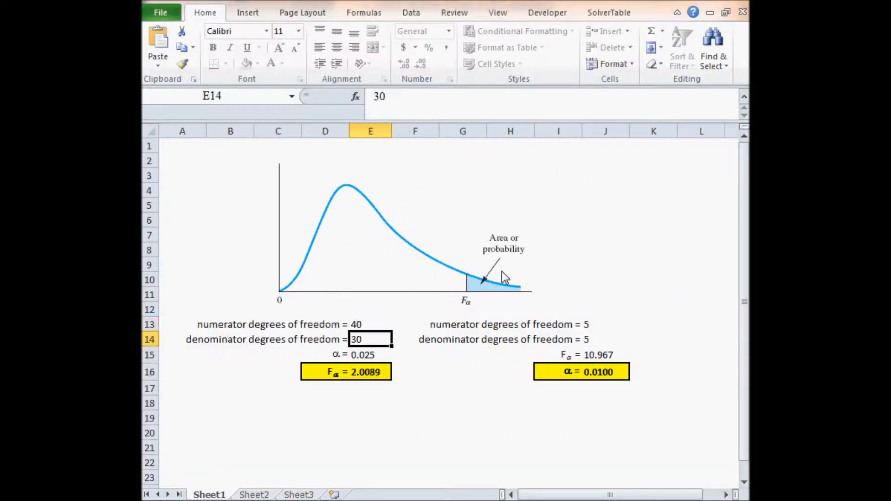
text(32)
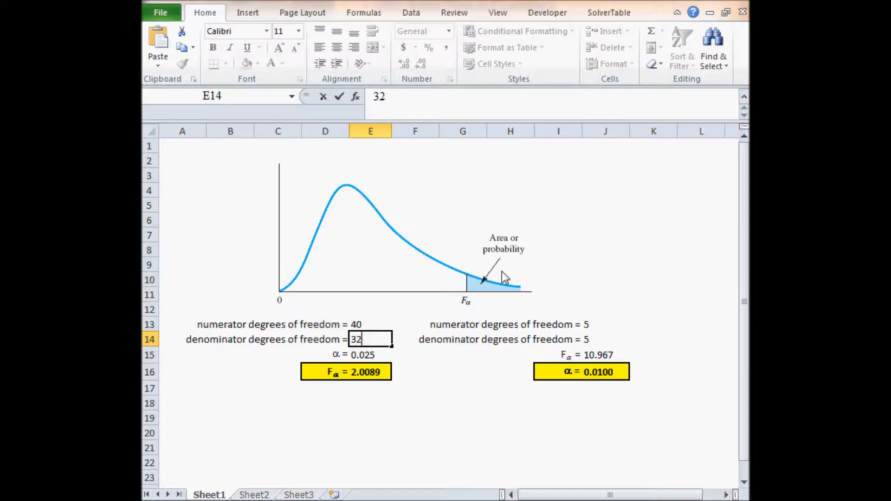
key(Return)
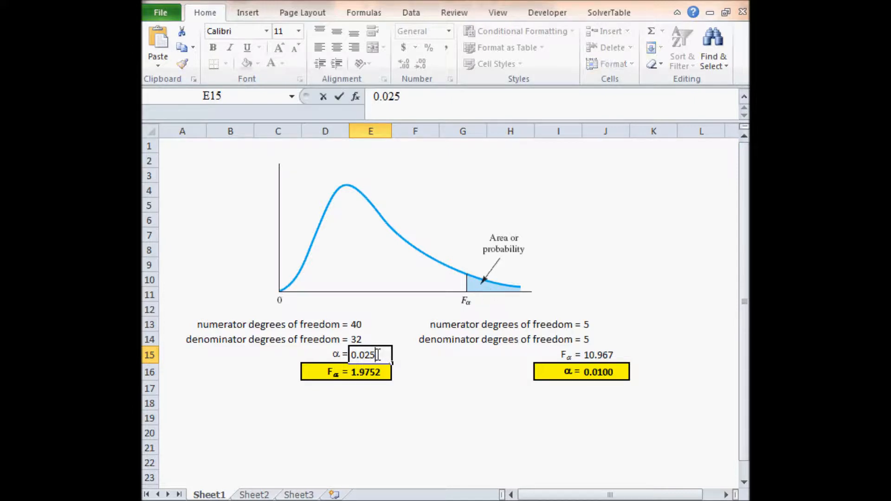
text(0.01)
key(Return)
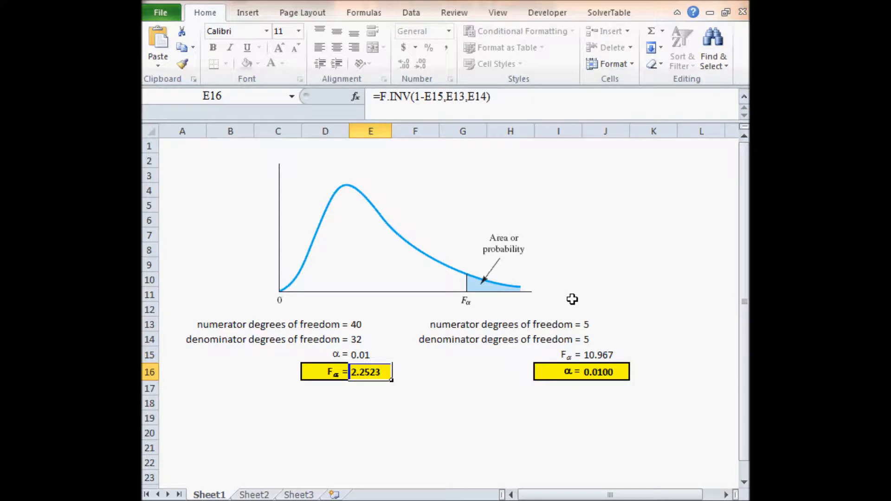
Copy the calculator's F value into the upper critical value answer of part b in CengageNOW, trimmed to 2.25.
key(ctrl+c)
key(alt+Tab)
click(348, 354)
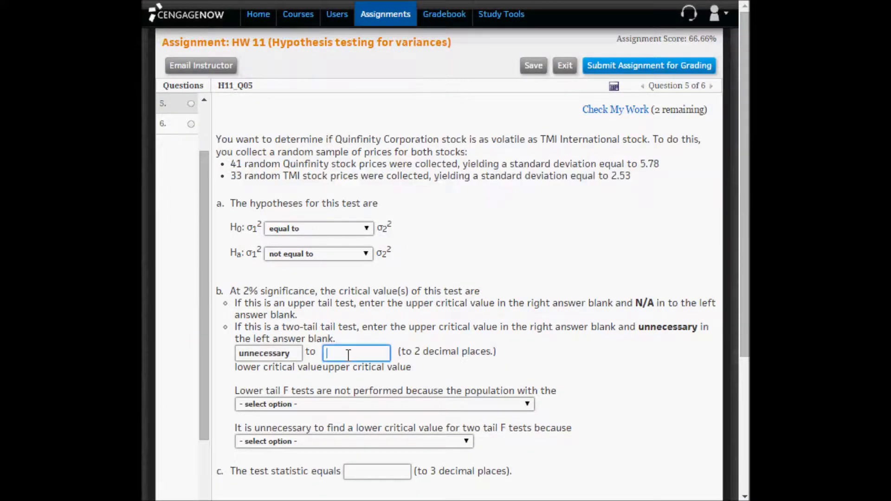
key(ctrl+v)
key(BackSpace)
key(BackSpace)
click(519, 342)
Back in the Excel worksheet, calculate the F test statistic in B14 with =B8/C8.
key(alt+Tab)
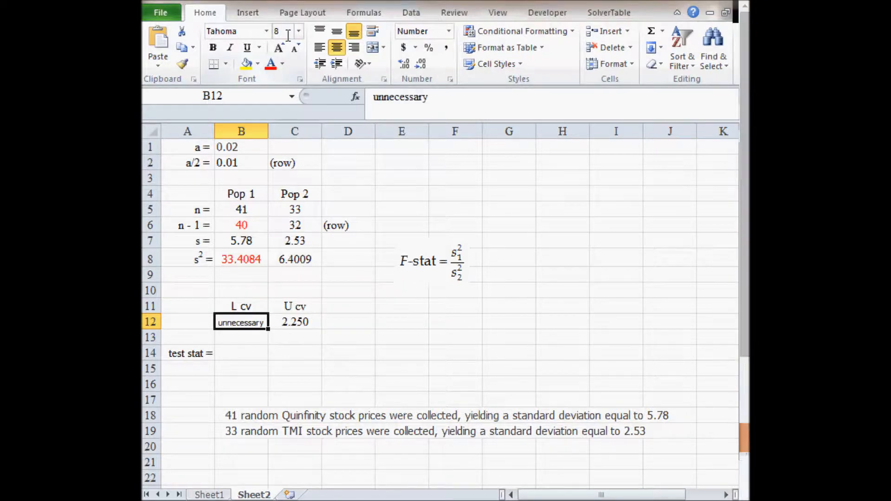
click(228, 354)
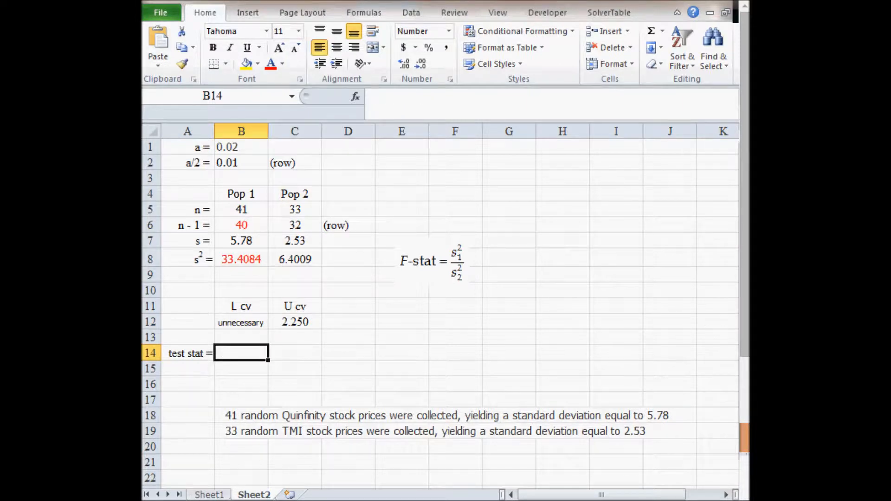
text(=)
key(Up)
key(Up)
key(Up)
key(Up)
key(Up)
key(Up)
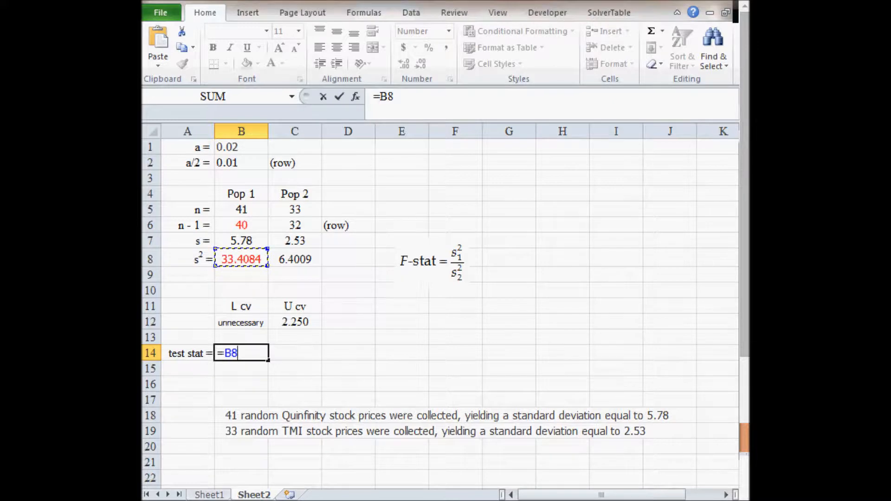
text(/)
key(Up)
key(Up)
key(Up)
key(Up)
key(Up)
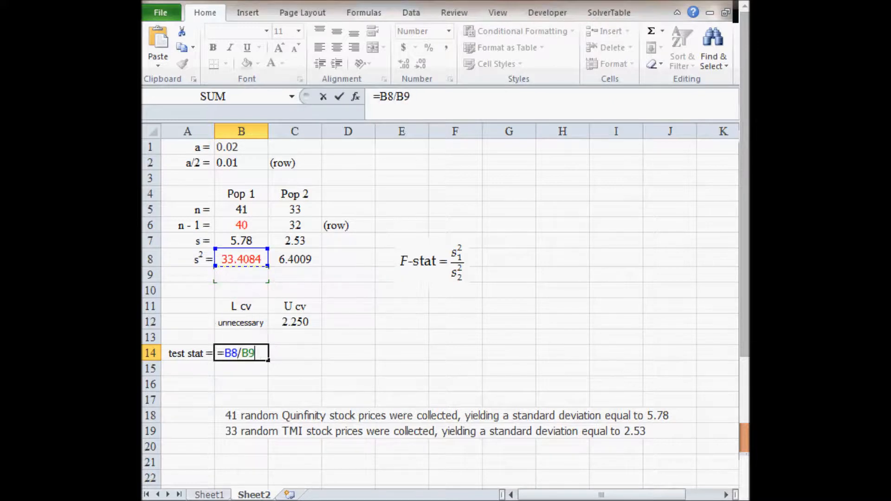
key(Return)
key(Up)
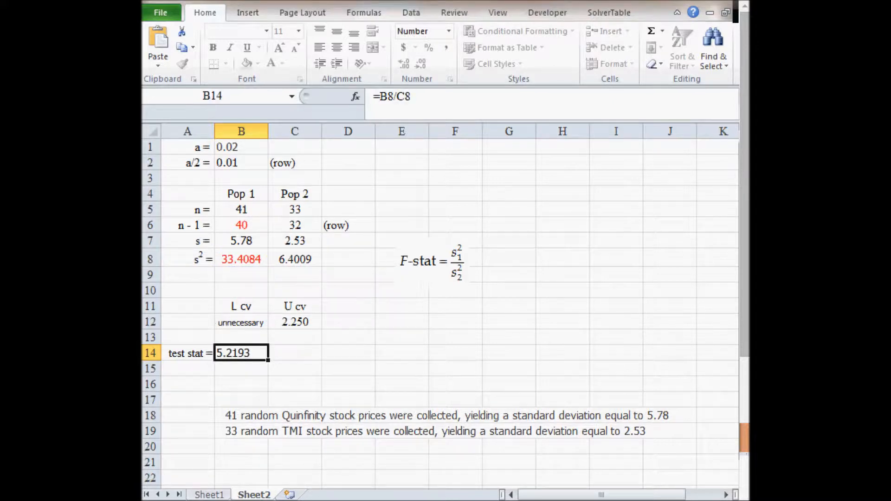
Copy the test statistic from B14 into the part c answer in CengageNOW, trimmed to 5.219.
key(ctrl+c)
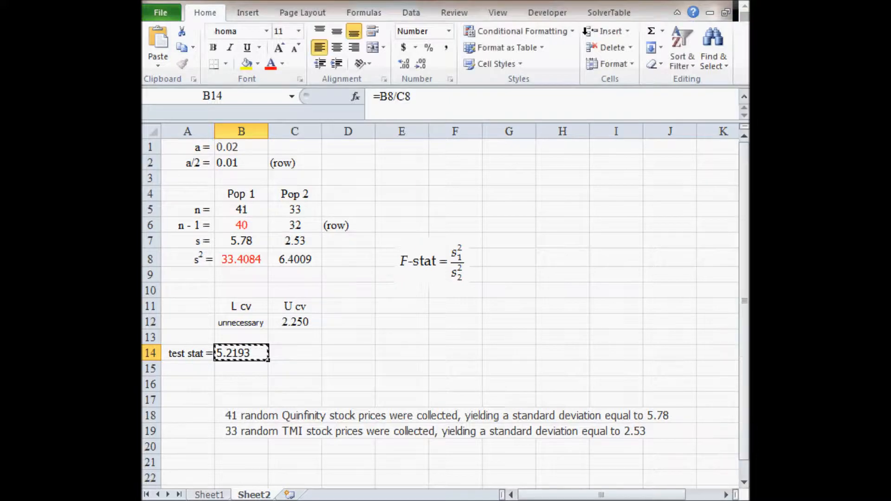
key(alt+Tab)
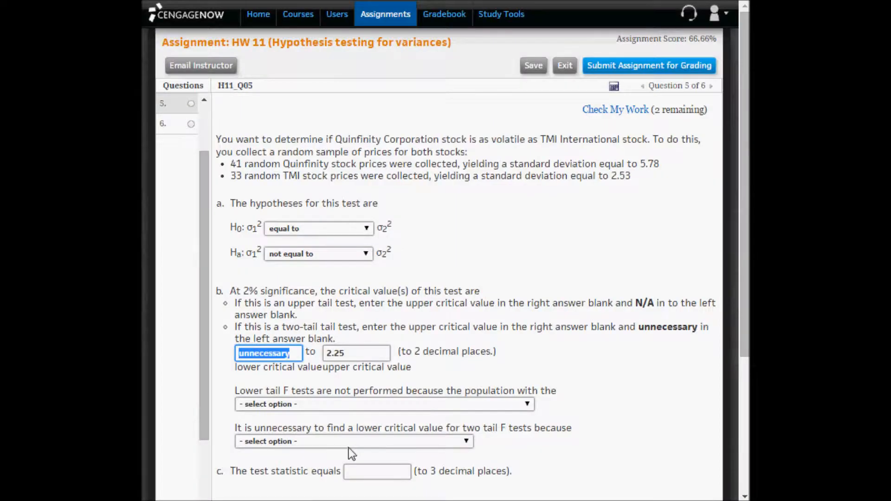
scroll(334, 440, down, 2)
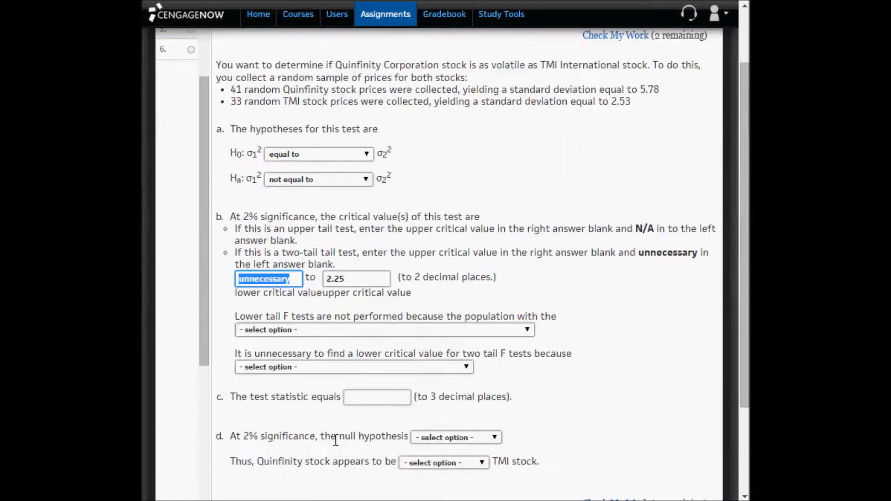
click(369, 400)
key(ctrl+v)
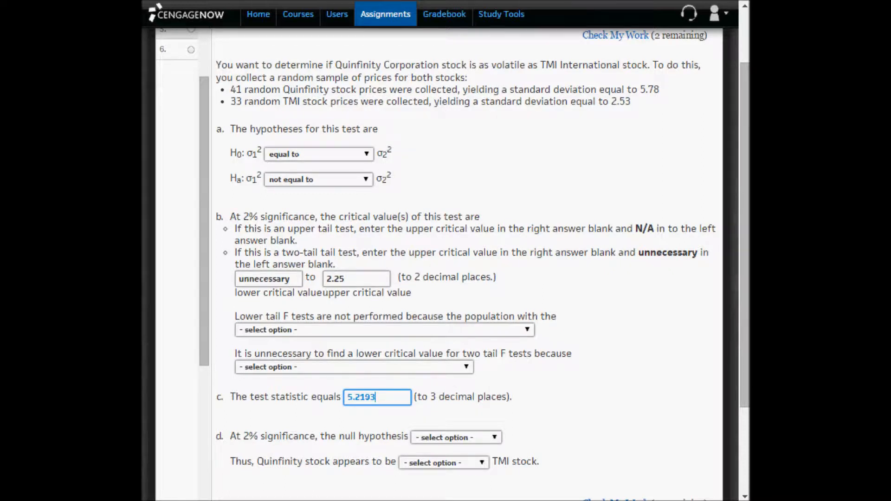
key(BackSpace)
click(657, 400)
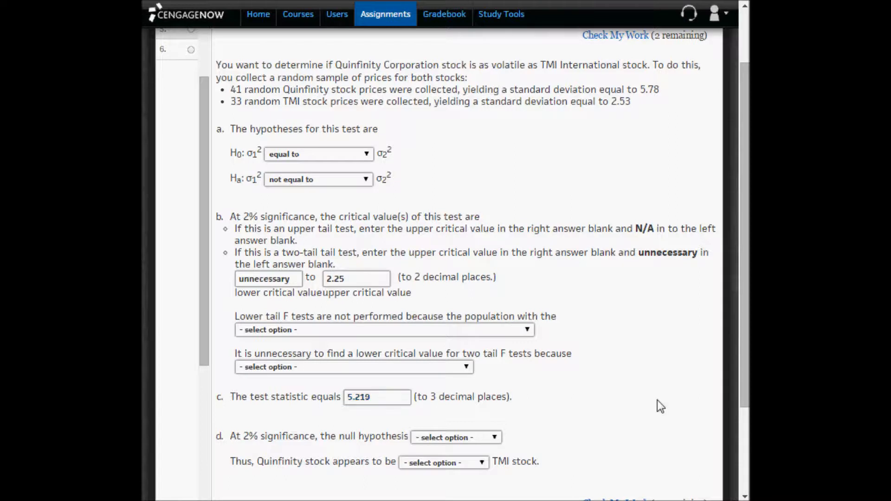
Answer part b's explanations with "largest sample variance is placed in the numerator of the test statistic" and "the test statistic is by definition larger than one".
click(331, 332)
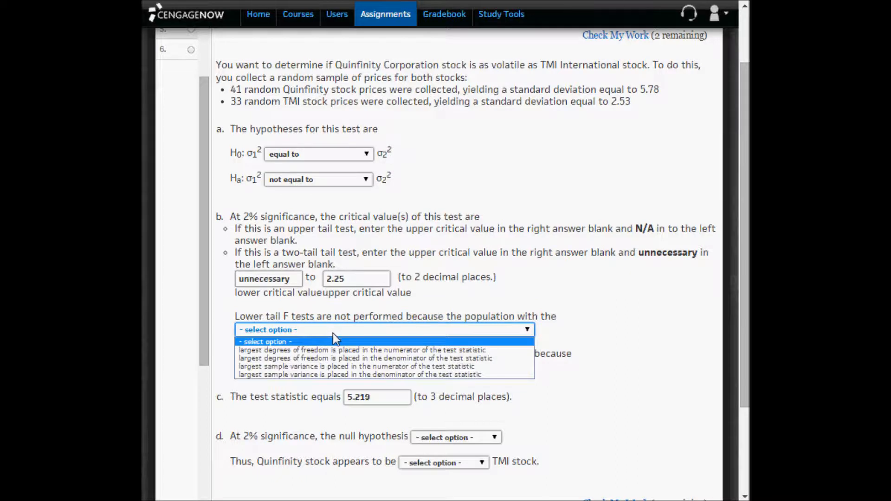
click(338, 367)
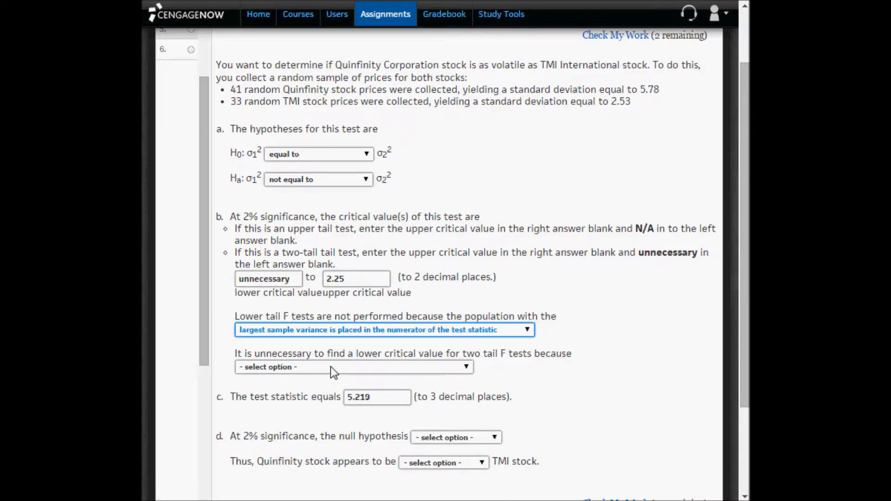
click(330, 366)
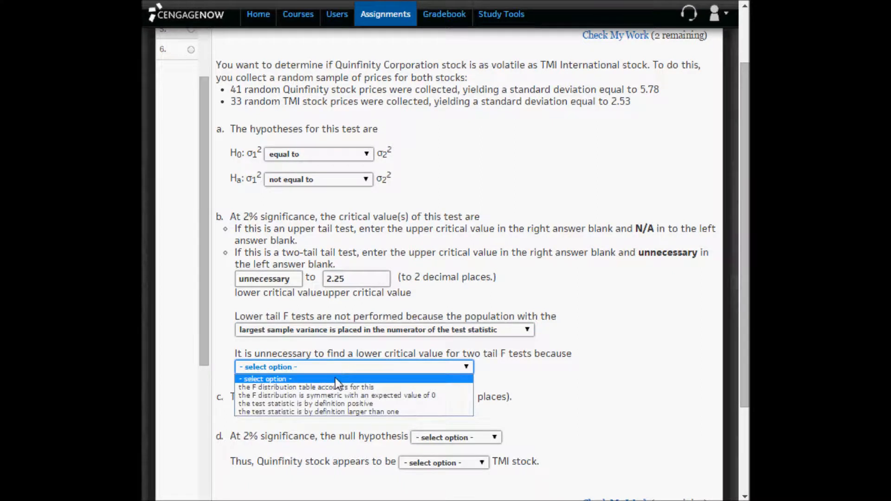
click(306, 411)
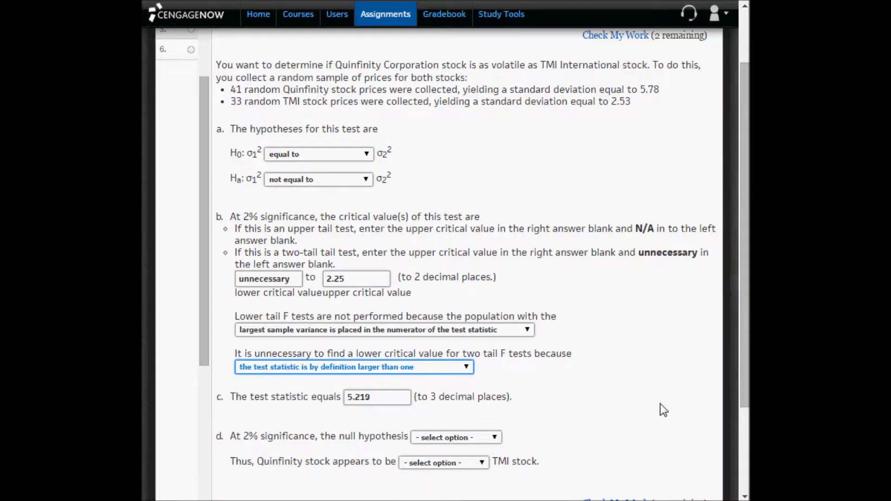
Compare the test statistic with the critical value, answer part d's null hypothesis with "can be rejected", and check the work.
scroll(654, 369, down, 3)
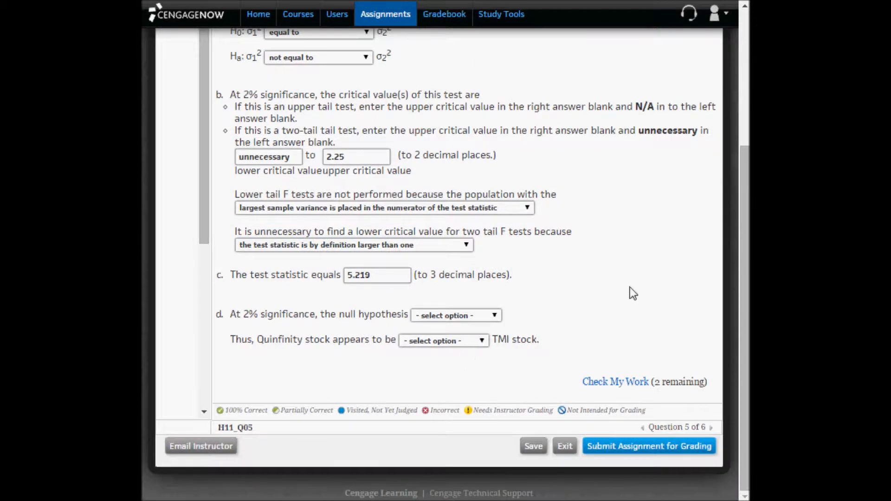
scroll(615, 257, up, 2)
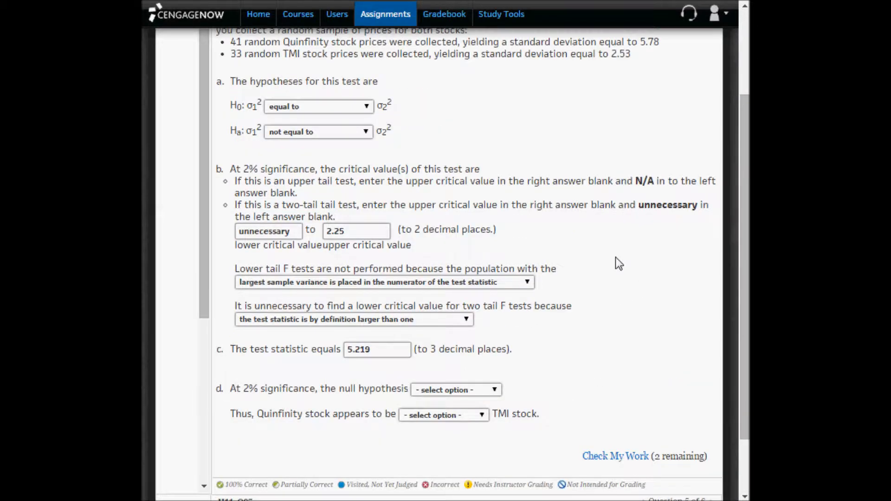
drag(374, 345, 320, 340)
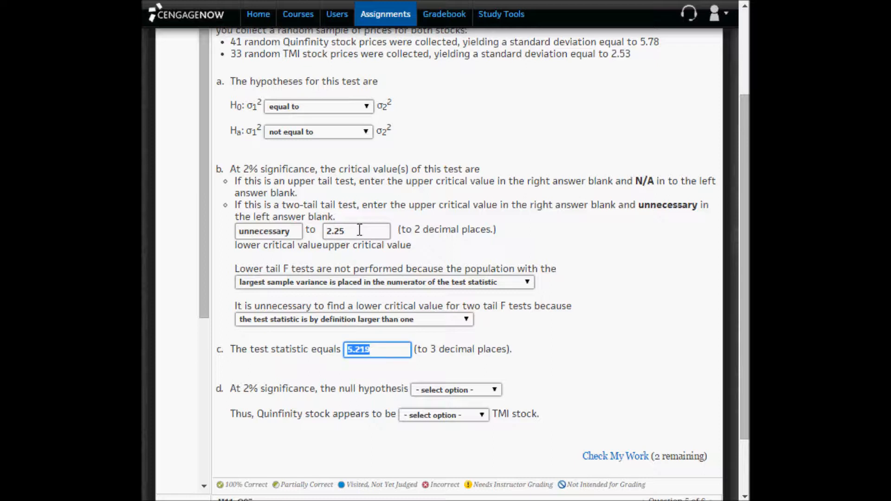
drag(359, 229, 319, 232)
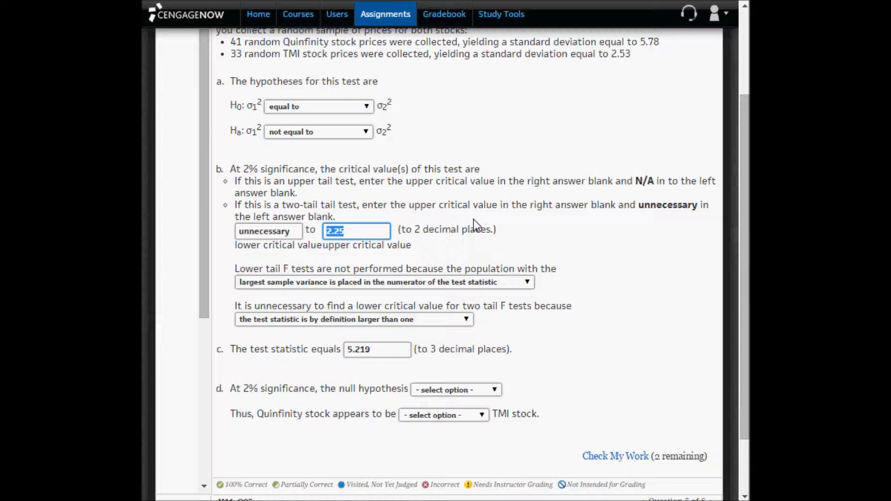
click(458, 392)
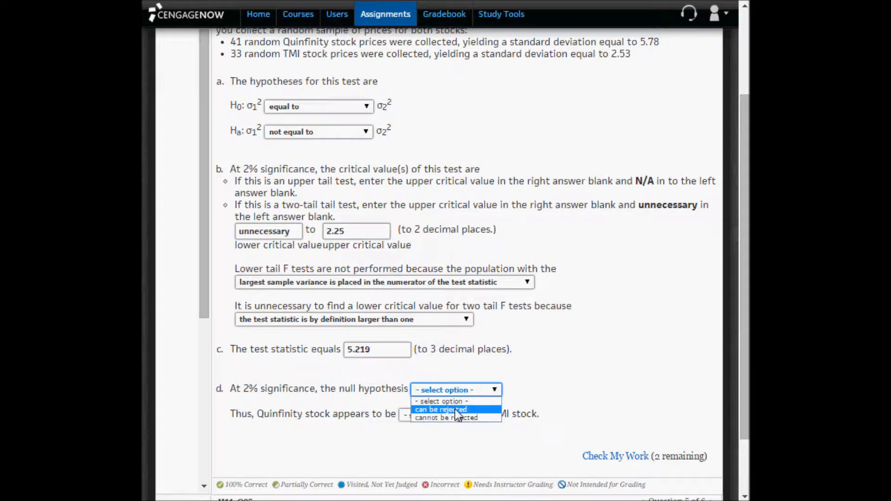
click(454, 409)
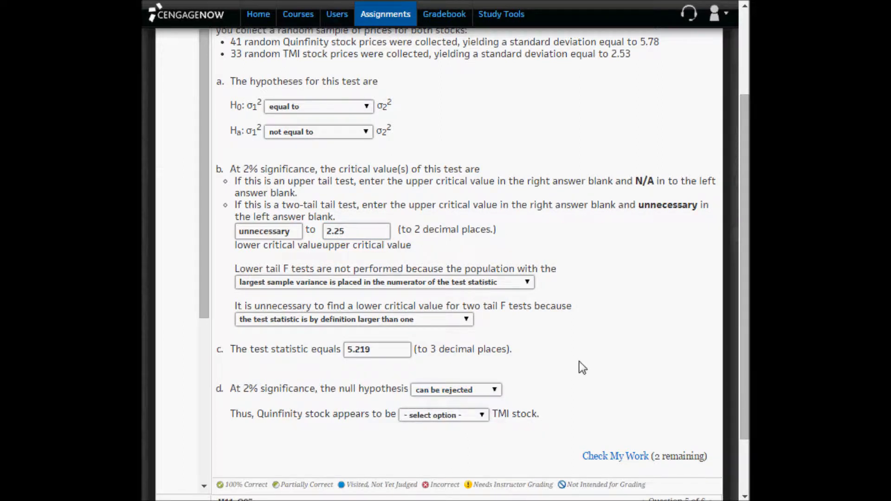
click(614, 455)
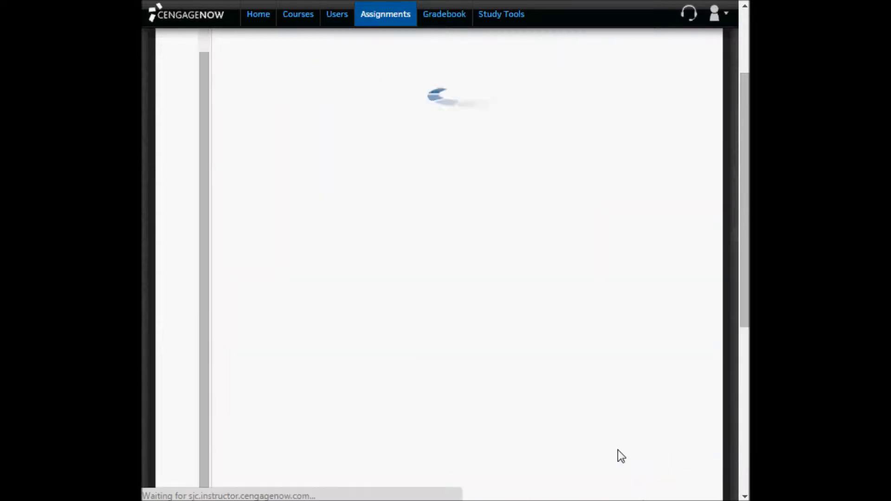
Complete part d's conclusion by stating that Quinfinity stock is "more volatile than" TMI stock, and check the work again.
scroll(605, 399, down, 3)
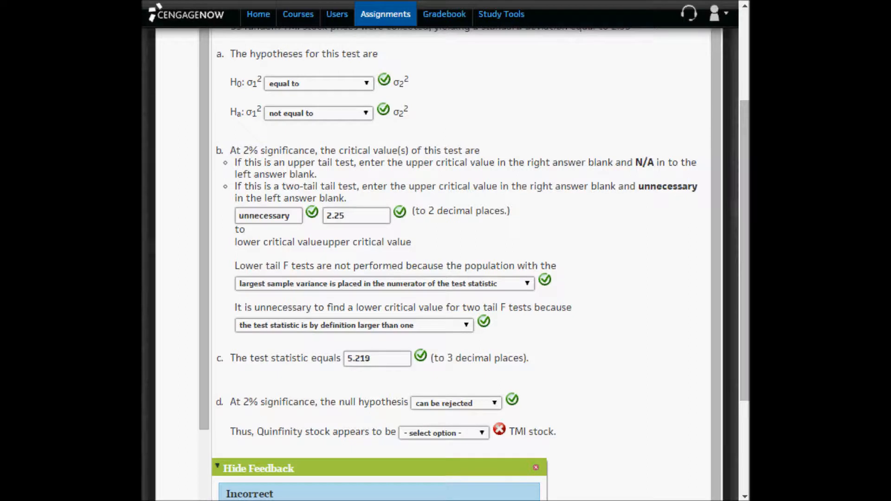
click(430, 433)
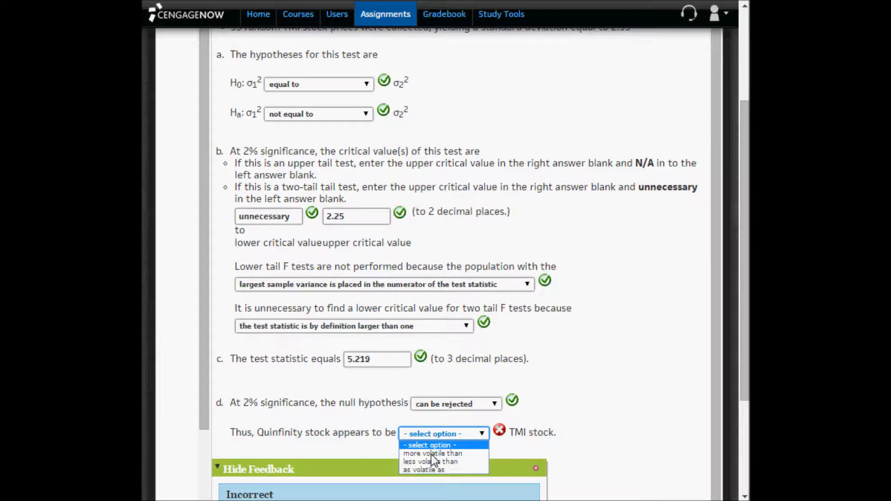
click(431, 453)
click(582, 454)
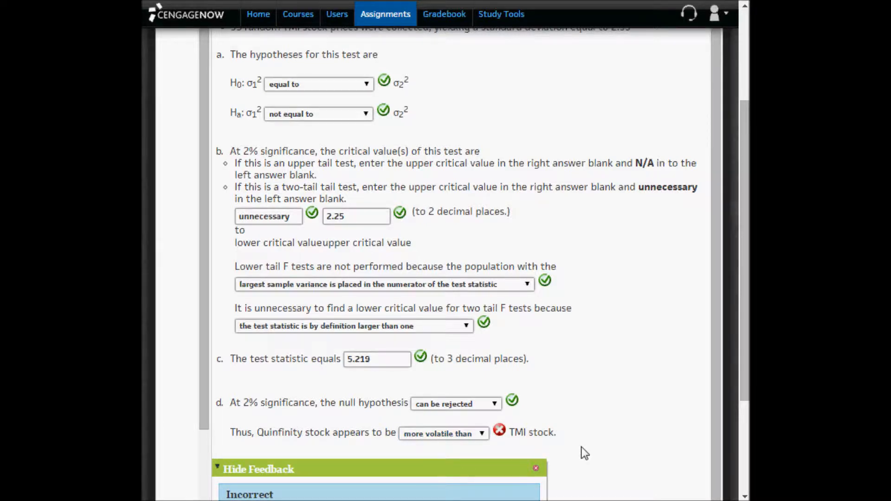
scroll(579, 458, down, 3)
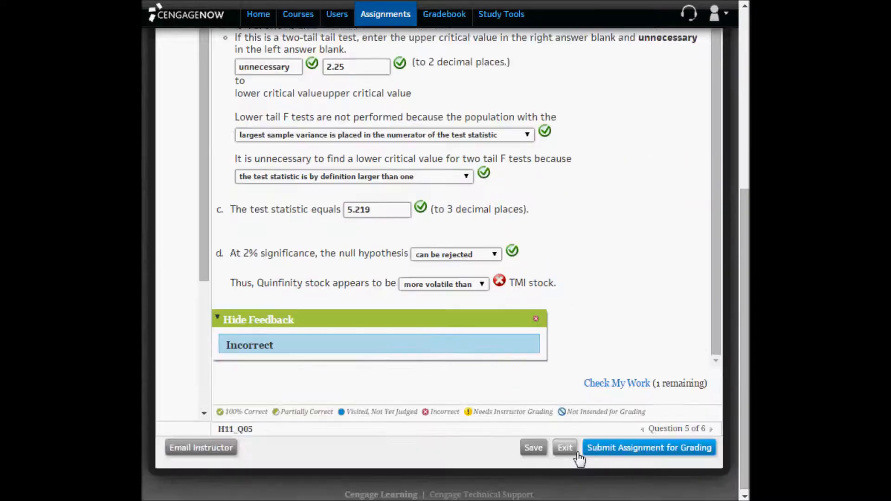
click(618, 383)
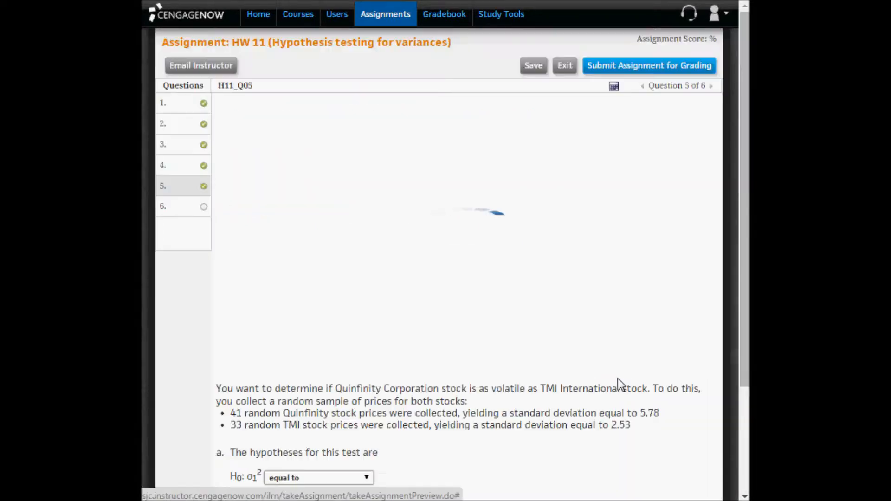
scroll(608, 383, down, 3)
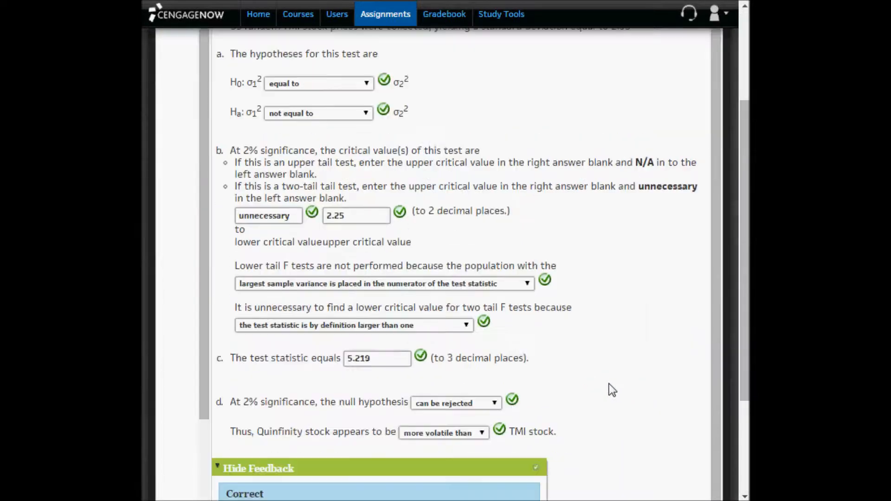
Go to question 6 and highlight its claim "NASDAQ is more volatile than the NYSE".
scroll(609, 383, up, 3)
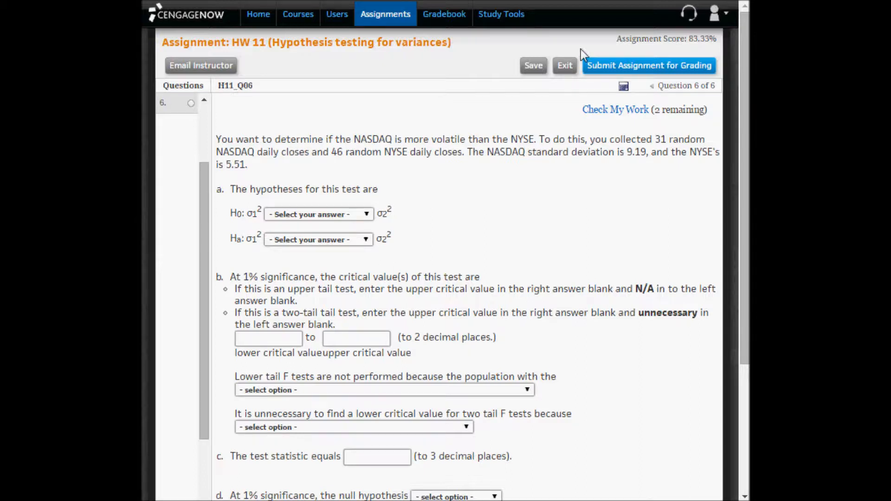
drag(355, 139, 536, 139)
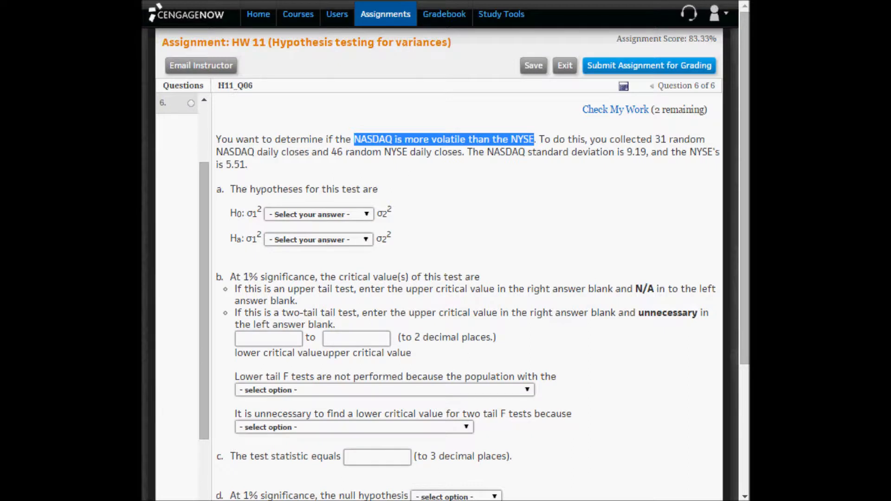
Switch to the Excel worksheet and calculate Pop 1's sample variance in B8 with =B7^2.
key(alt+Tab)
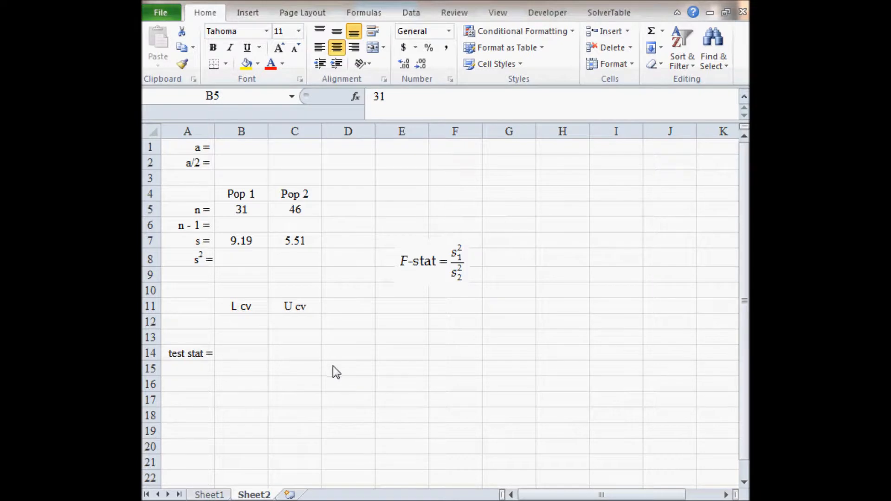
click(244, 242)
click(252, 244)
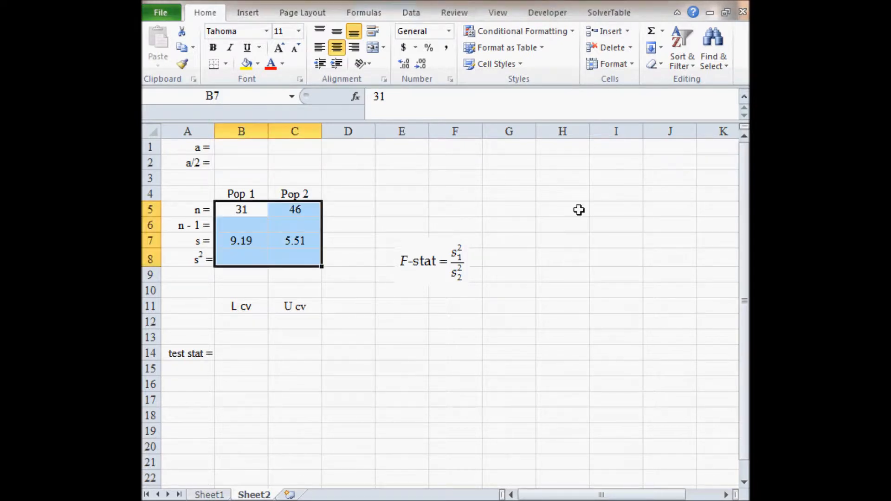
click(251, 240)
double_click(251, 240)
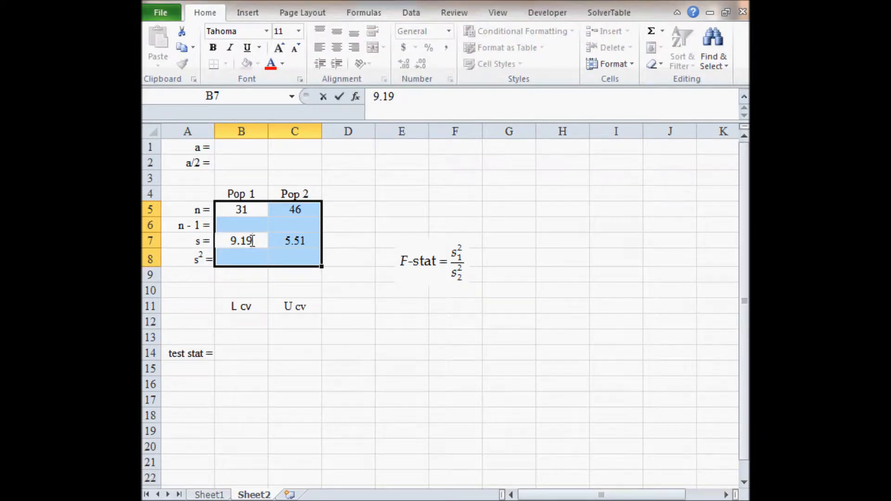
key(Return)
text(=)
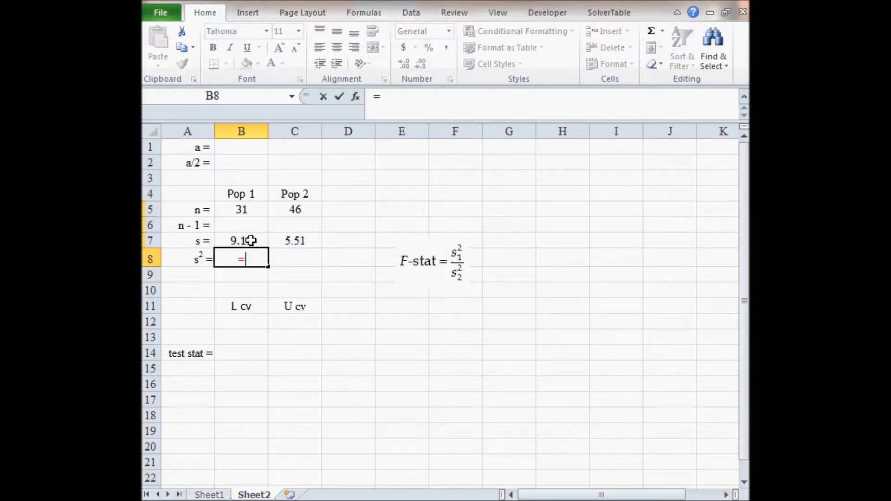
click(251, 240)
text(^)
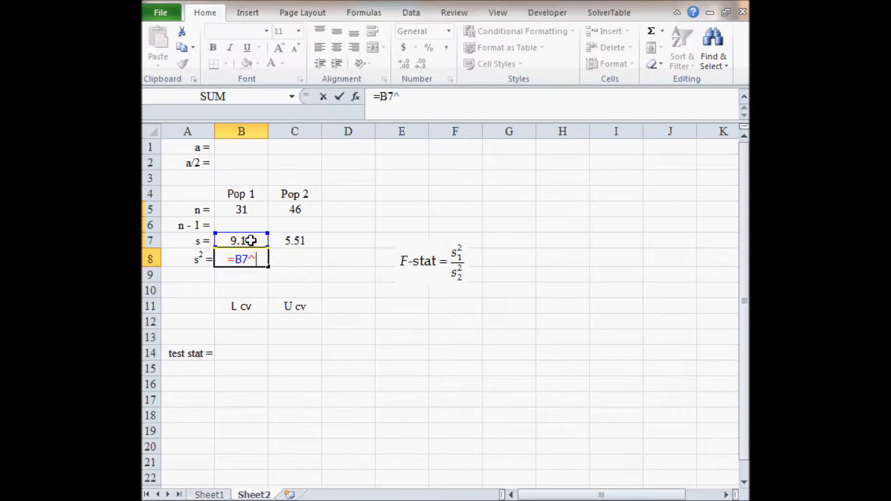
text(2)
key(Return)
key(Up)
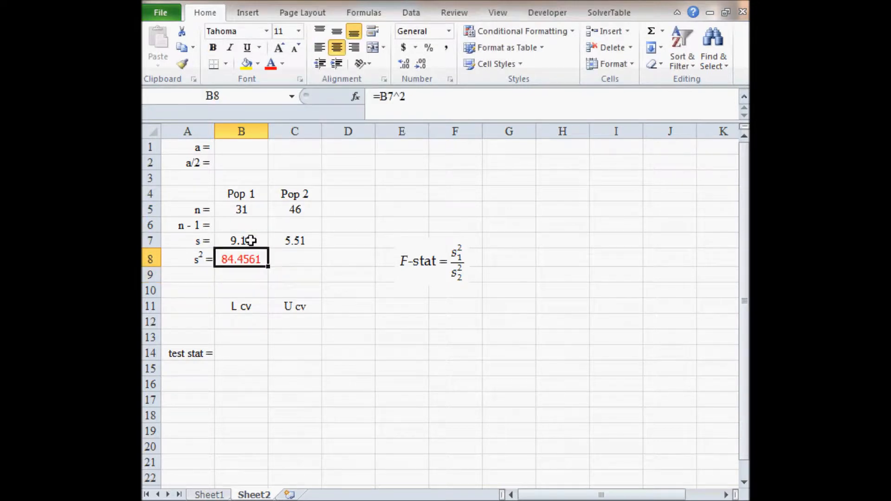
Calculate Pop 2's sample variance in C8 with =C7^2.
key(Right)
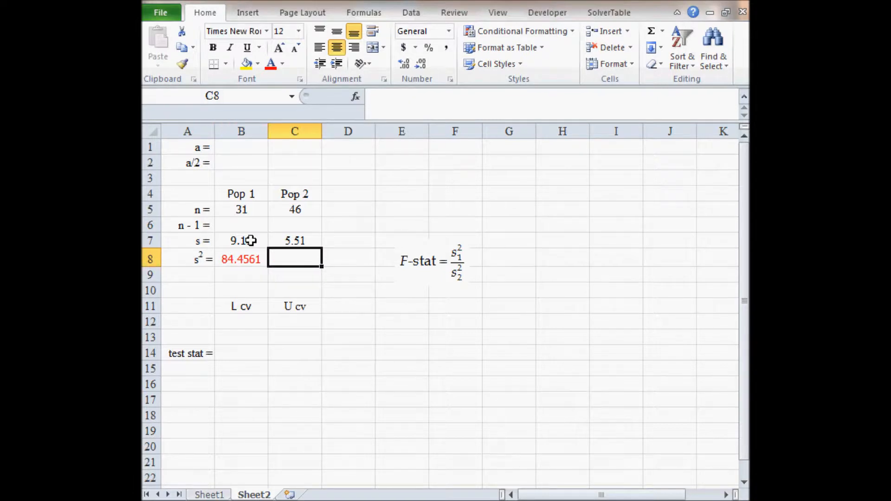
text(=)
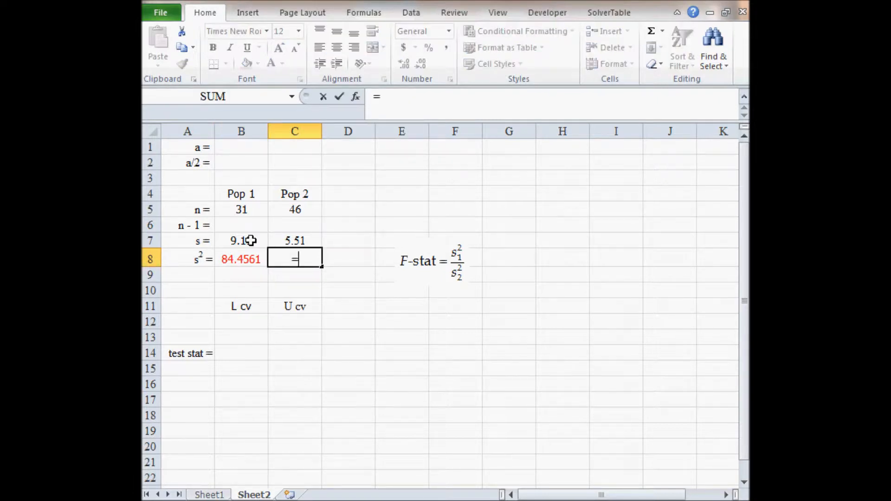
key(Up)
text(^2)
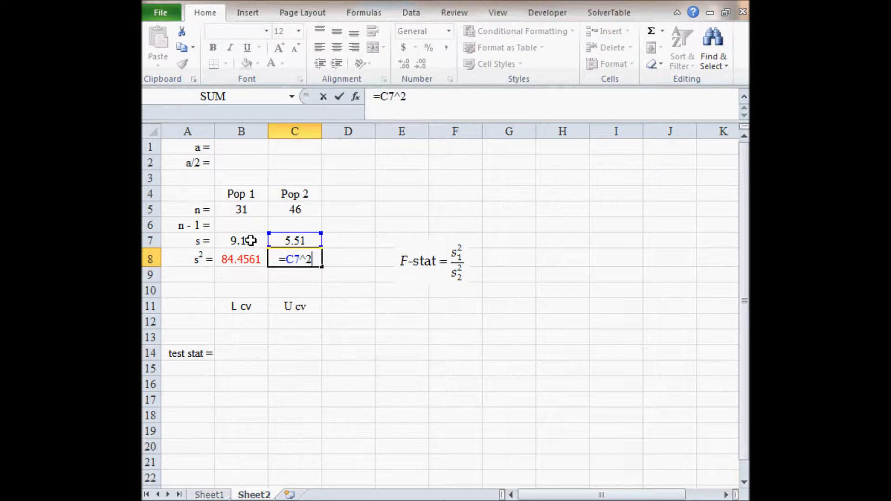
key(Return)
key(Up)
key(Up)
key(Up)
key(Down)
key(Down)
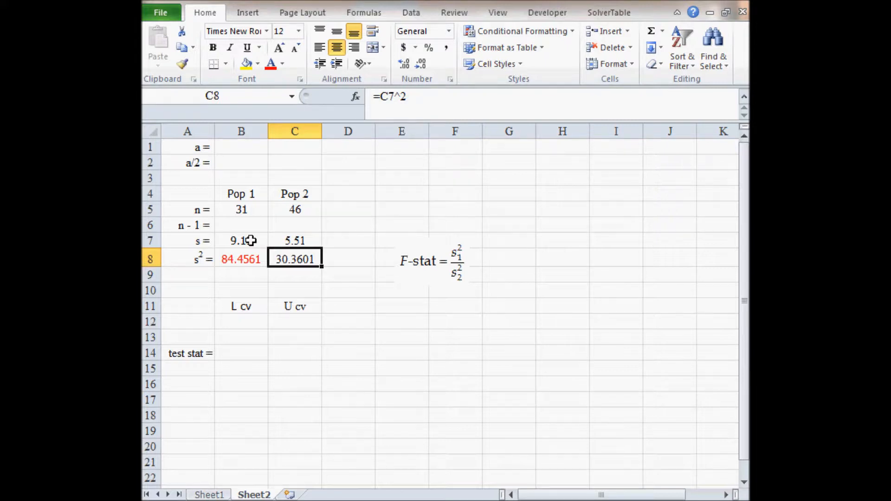
Calculate Pop 1's degrees of freedom in B6 with =B5-1.
click(251, 240)
key(Up)
key(Up)
key(Up)
key(Down)
key(Down)
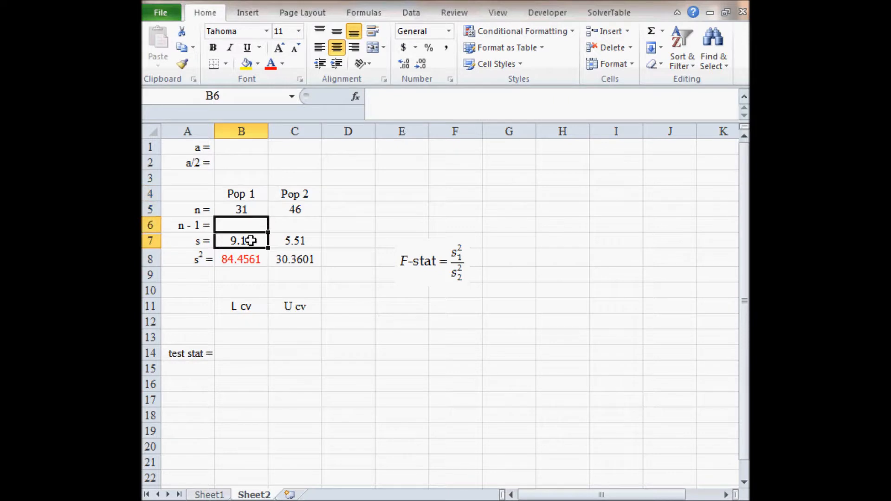
text(=)
key(Up)
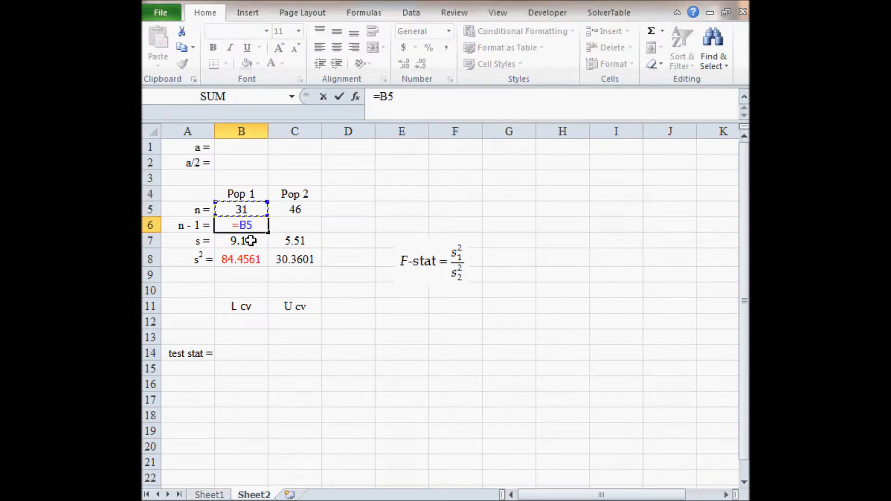
text(-1)
key(Return)
key(Up)
Calculate Pop 2's degrees of freedom in C6 with =C5-1.
key(Right)
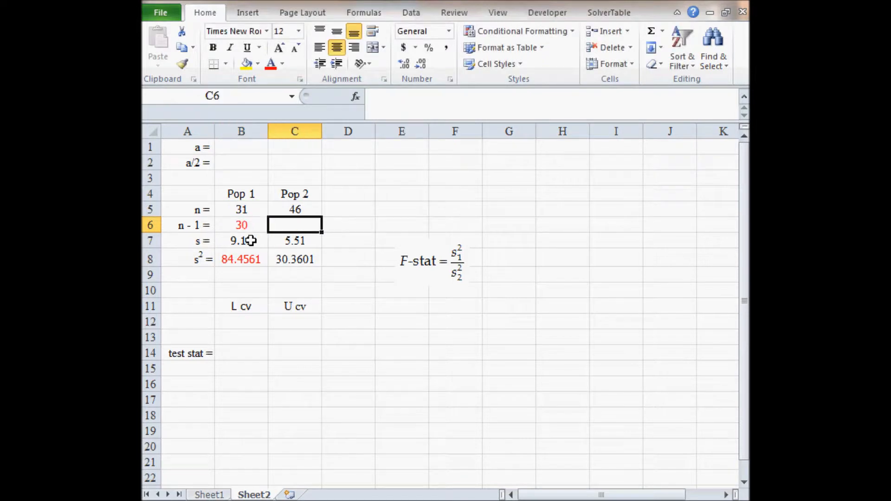
text(=)
key(Up)
text(-)
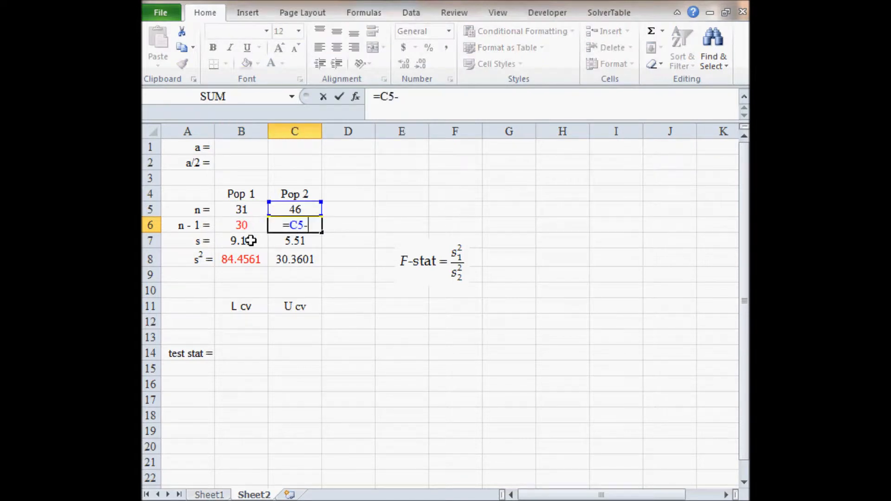
text(1)
key(Return)
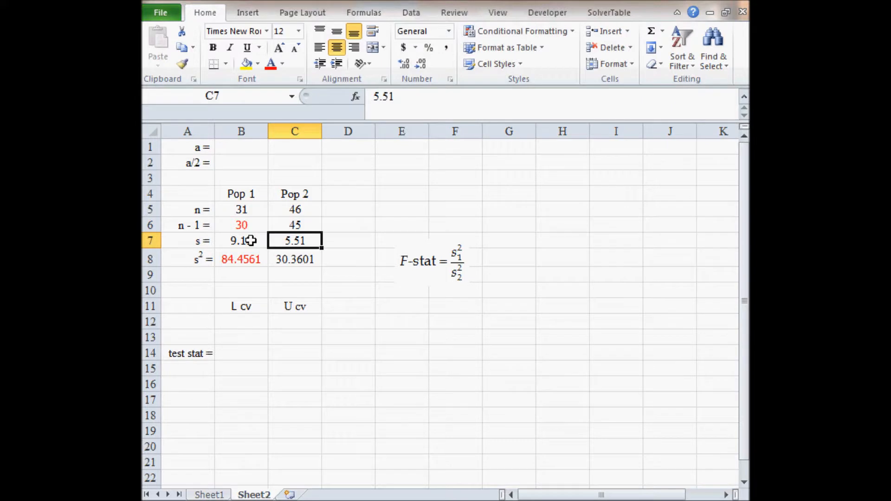
Examine the sample variances and degrees of freedom of both populations in rows 6 and 8.
key(Up)
key(Left)
key(Down)
key(Down)
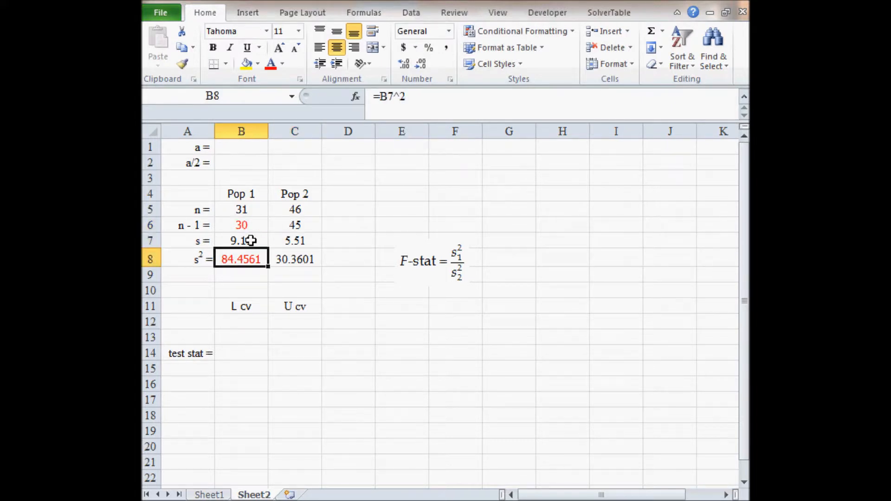
key(Right)
key(Up)
key(Up)
key(Left)
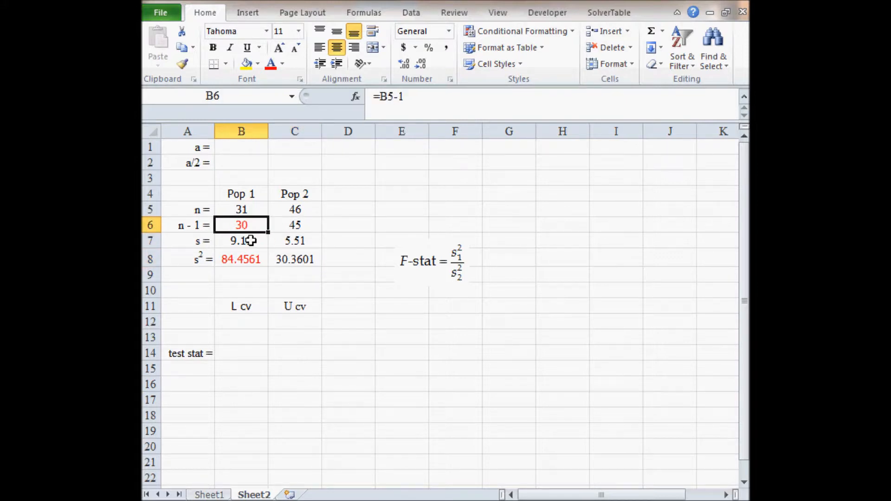
key(Right)
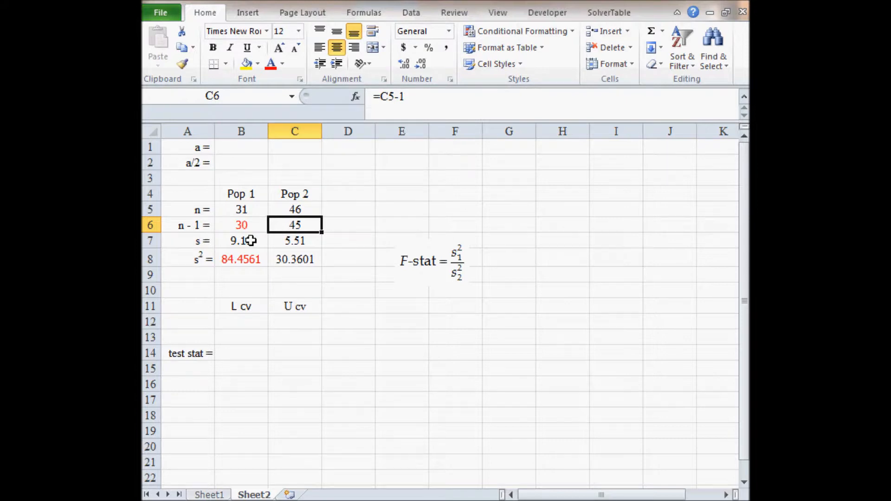
Enter a significance level of 0.01 in B1, as given in question 6b.
key(Up)
key(Up)
key(Up)
key(Up)
key(Up)
key(Left)
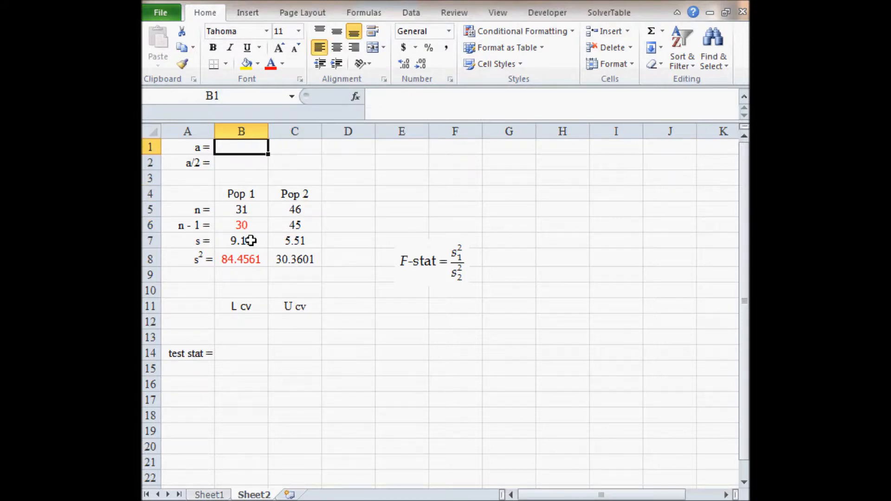
key(alt+Tab)
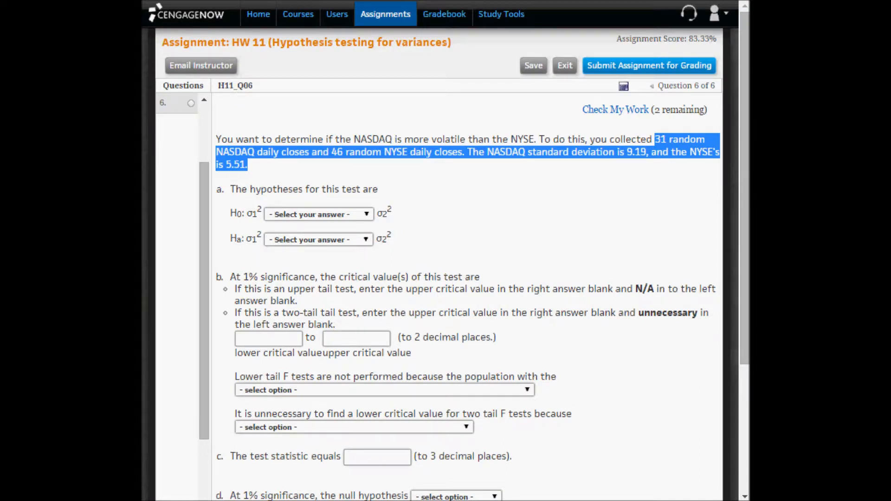
click(686, 467)
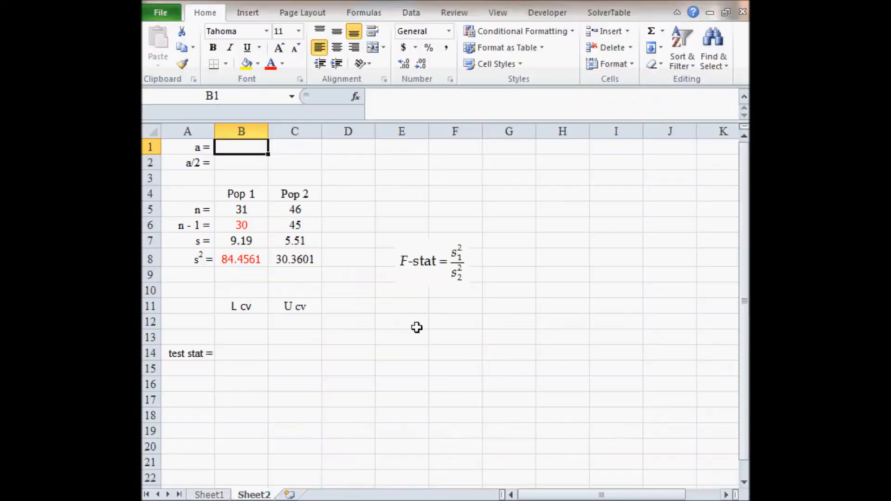
text(.01)
key(Return)
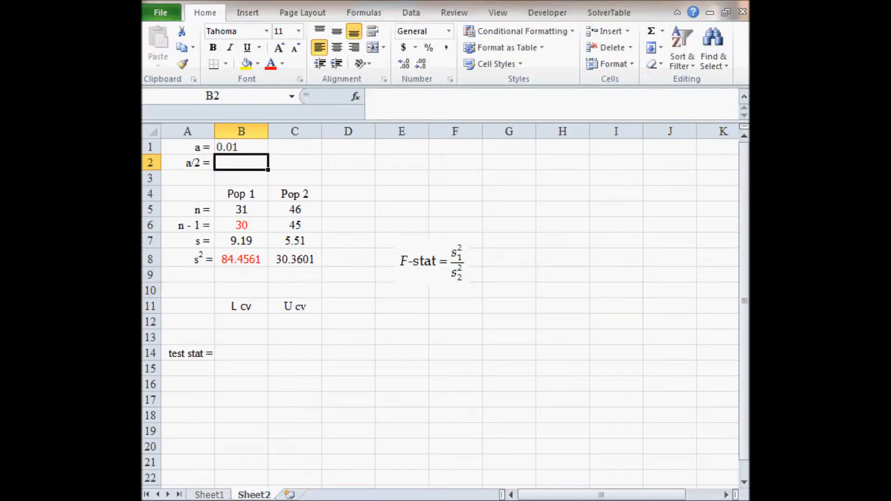
In the CengageNOW assignment, answer question 6a with "less than or equal to" for H0 and "greater than" for Ha.
key(alt+Tab)
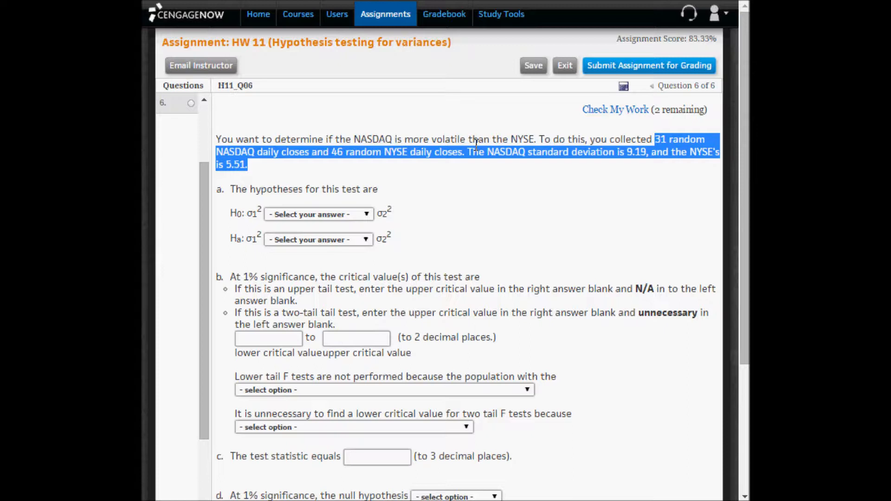
click(314, 203)
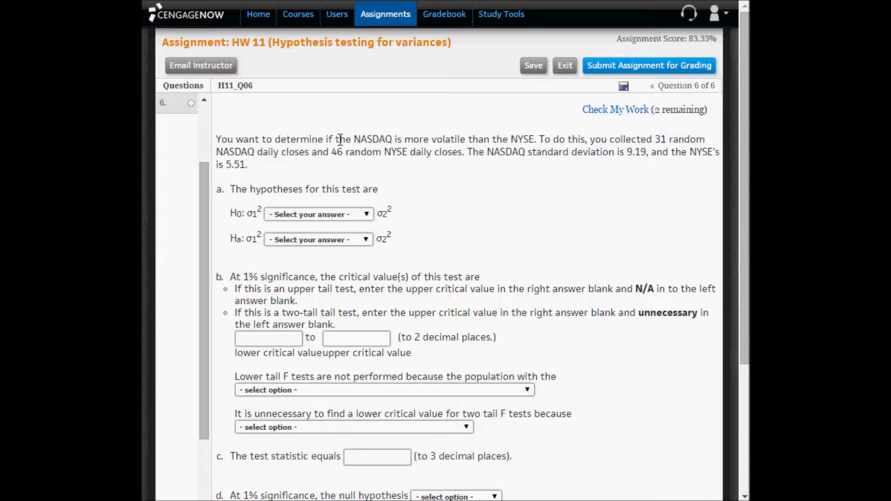
drag(356, 139, 536, 140)
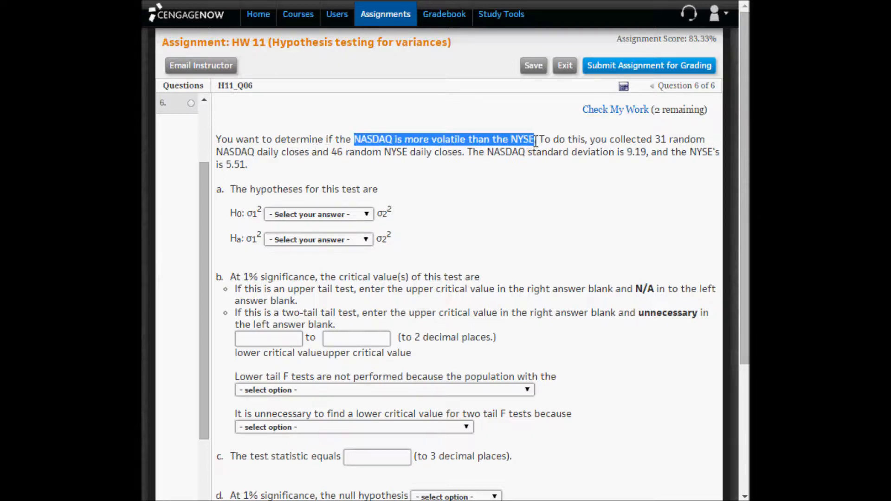
click(318, 241)
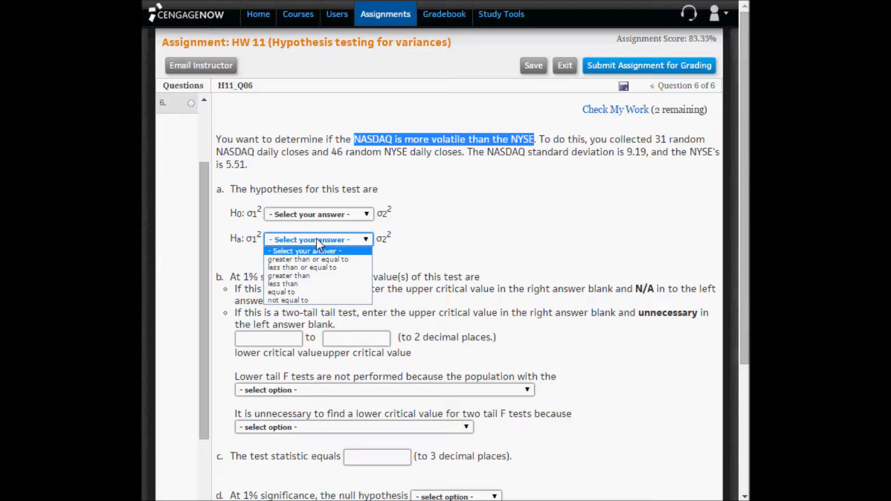
click(320, 277)
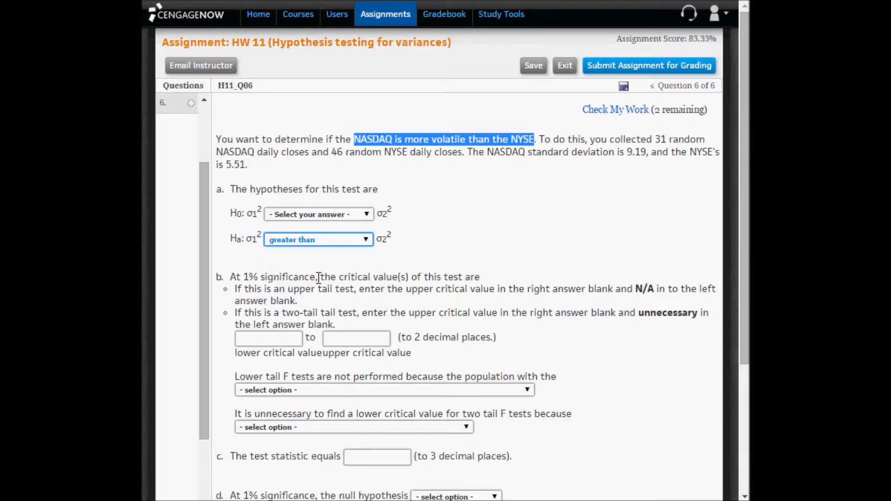
click(304, 215)
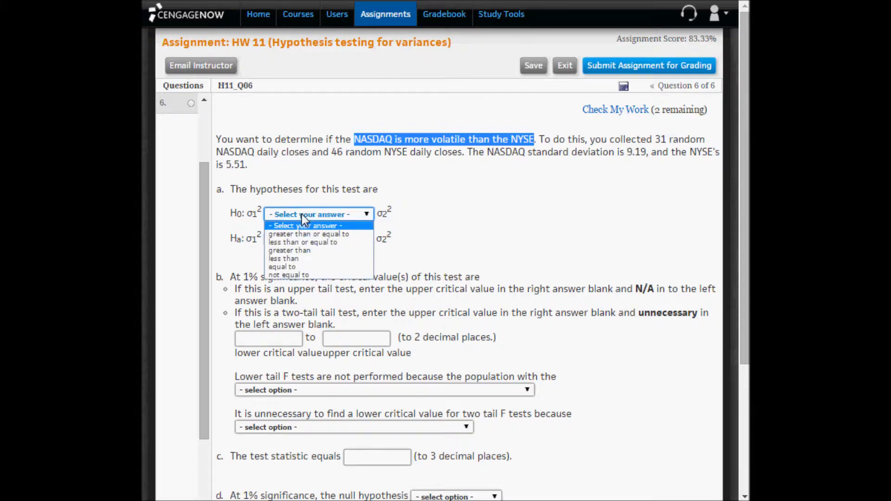
click(312, 243)
click(426, 256)
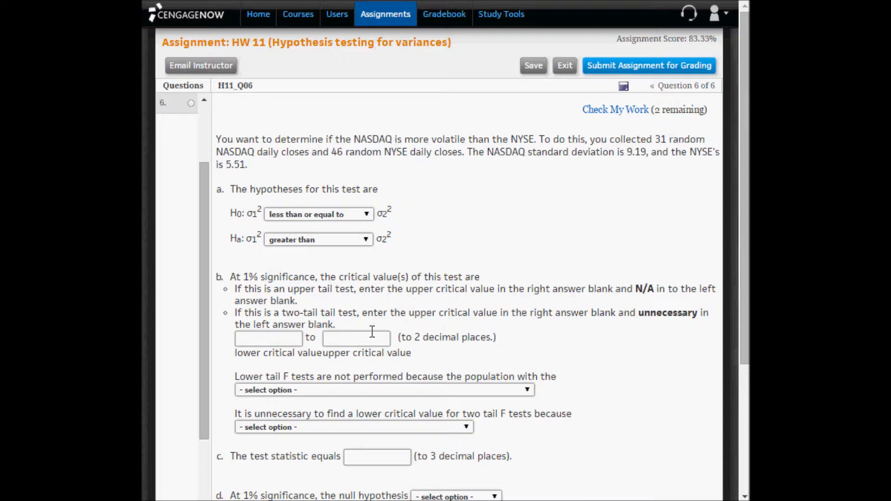
Enter N/A as the lower critical value in question 6b.
click(290, 336)
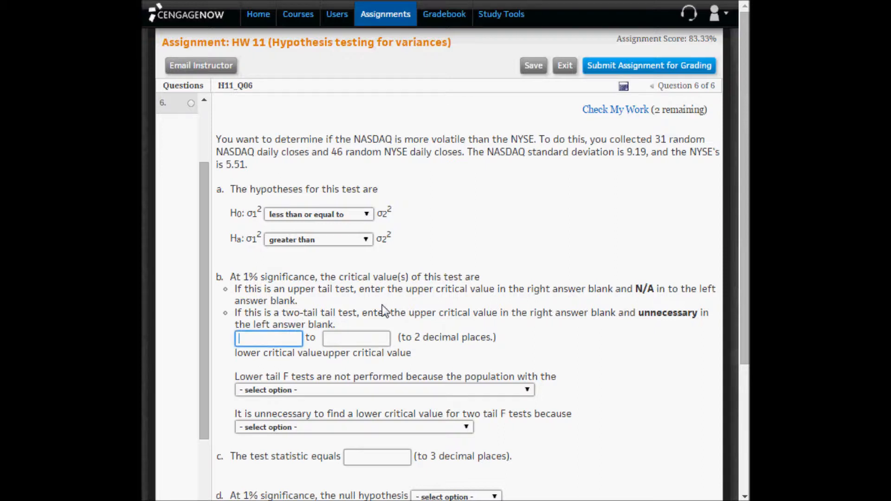
text(N/A)
click(374, 339)
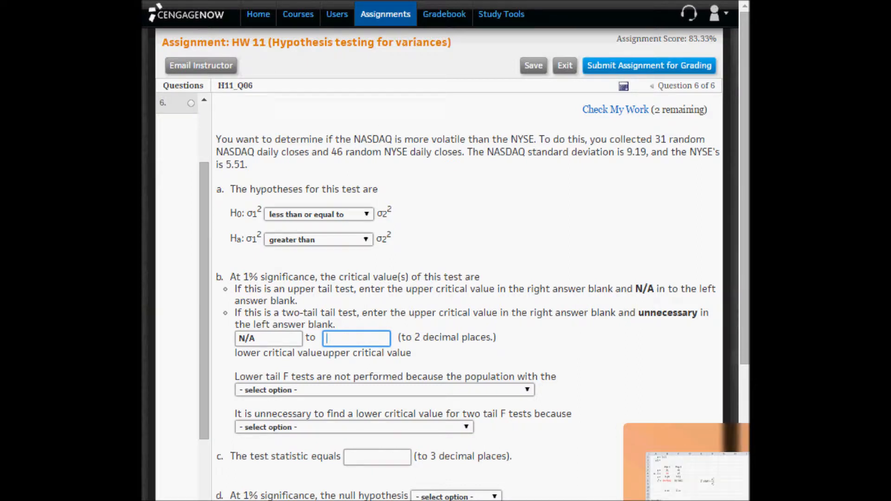
Switch to the Book1 workbook in Excel and change the label in A2 to a/1 =.
click(742, 499)
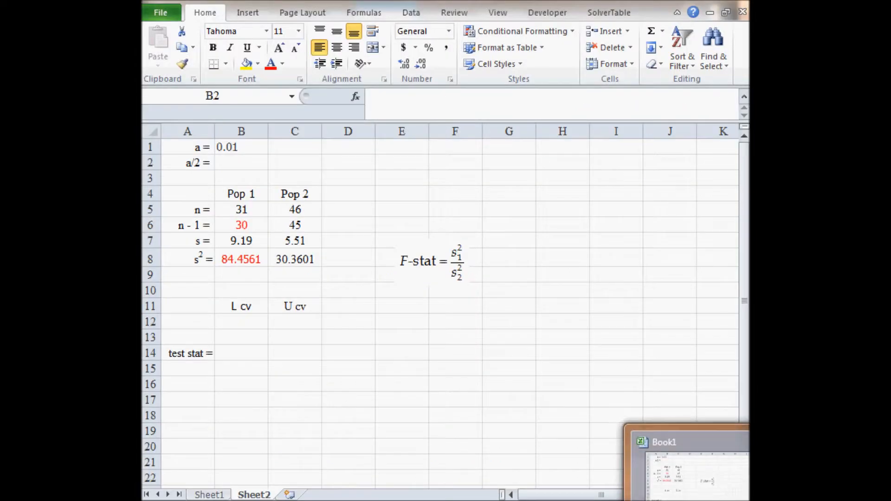
click(687, 473)
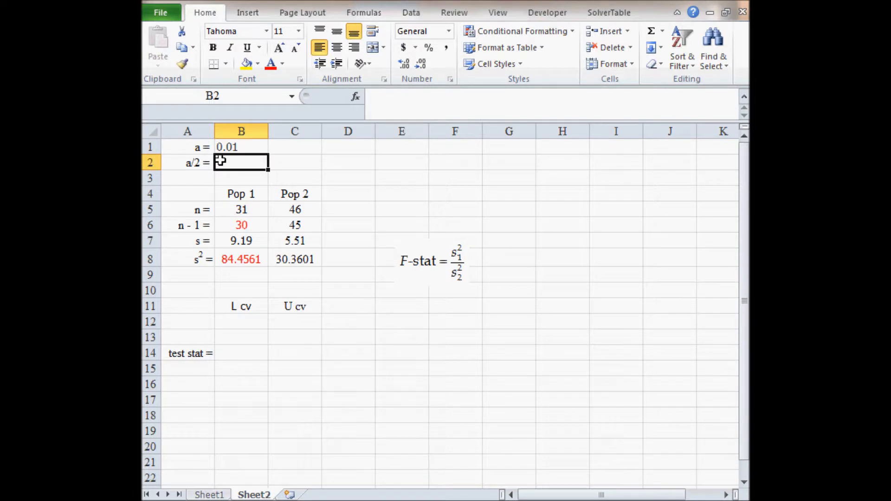
double_click(199, 161)
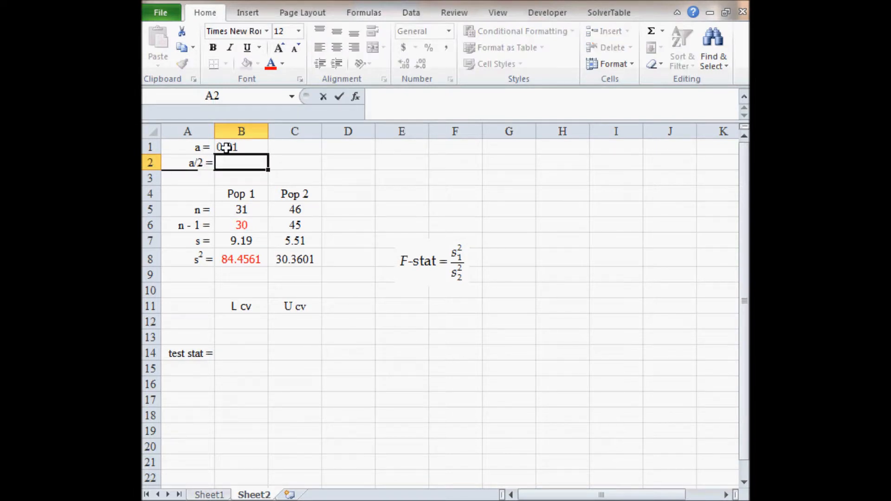
key(Right)
key(BackSpace)
text(1)
key(Tab)
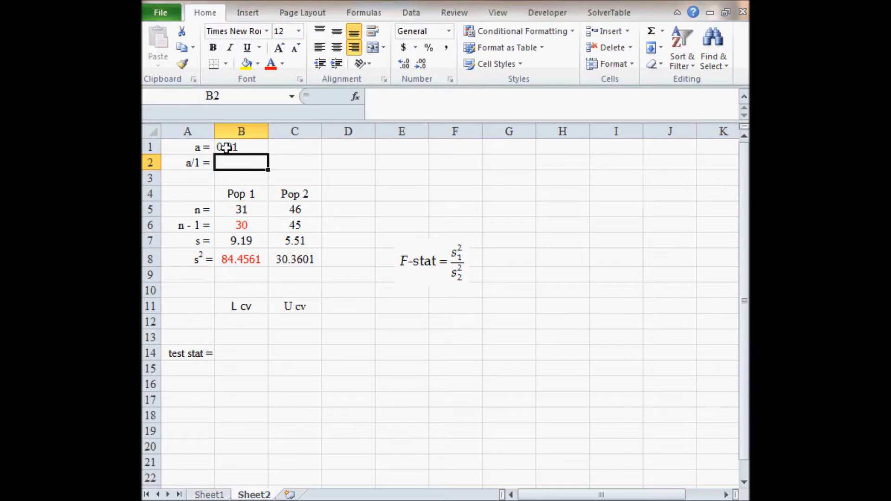
Calculate the upper tail area in B2 with =B1/1.
text(=)
click(226, 148)
text(/1)
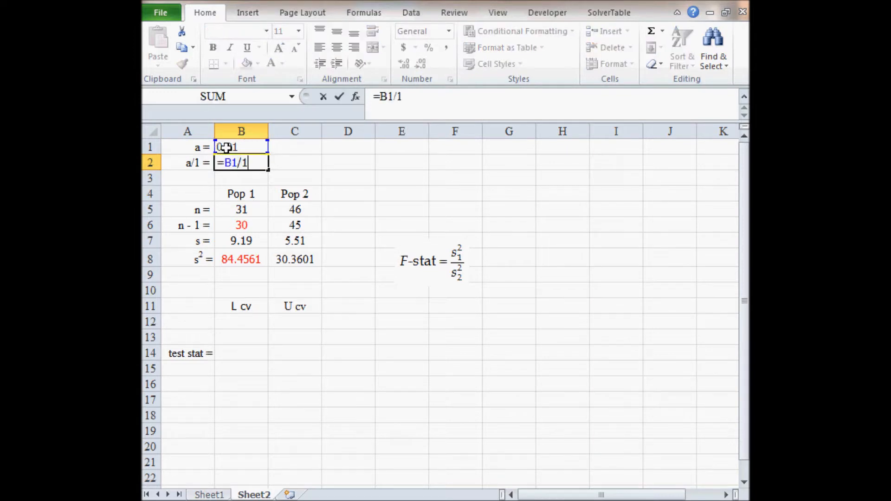
key(Return)
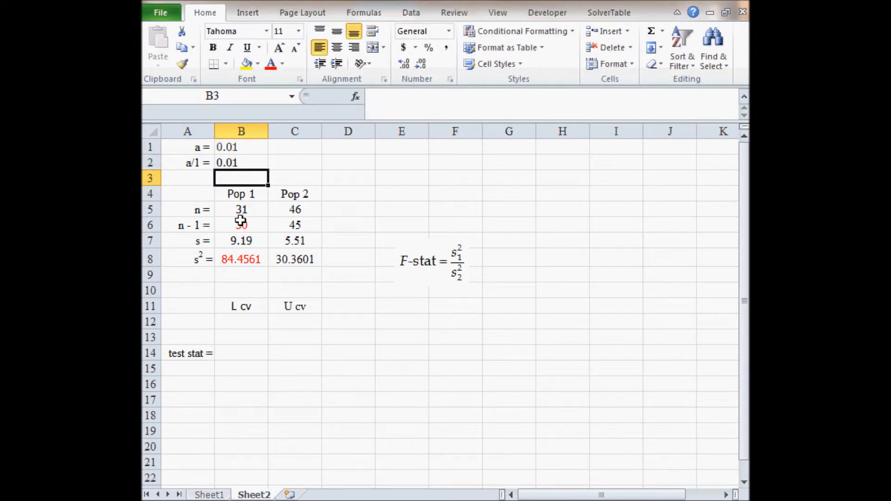
click(237, 163)
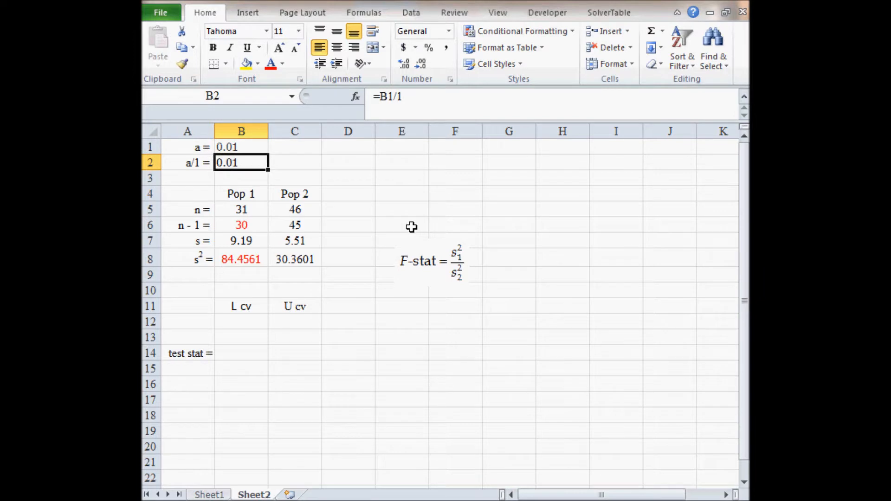
Open the z, t, χ² and F distribution tables in the browser and look through Table 4, F Distribution.
click(301, 226)
key(alt+Tab)
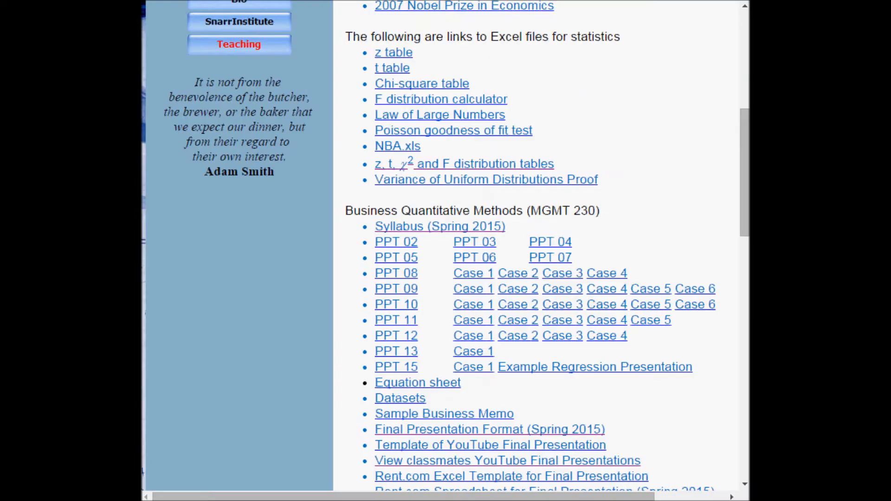
click(428, 166)
scroll(428, 166, down, 12)
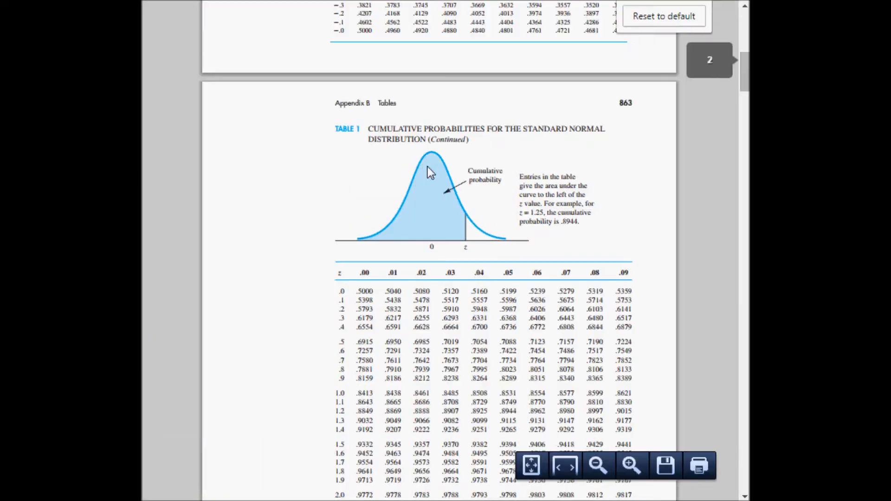
scroll(427, 166, up, 5)
key(ctrl+plus)
key(ctrl+plus)
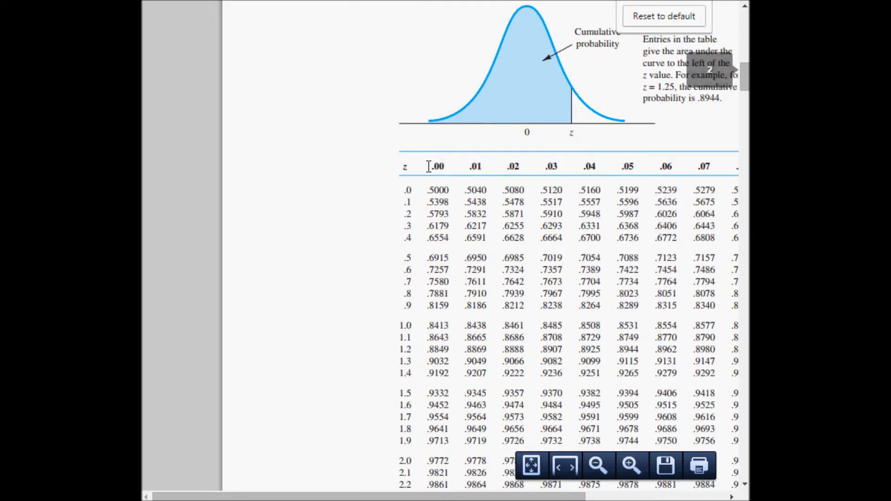
drag(461, 500, 583, 499)
scroll(353, 372, down, 13)
scroll(350, 369, down, 20)
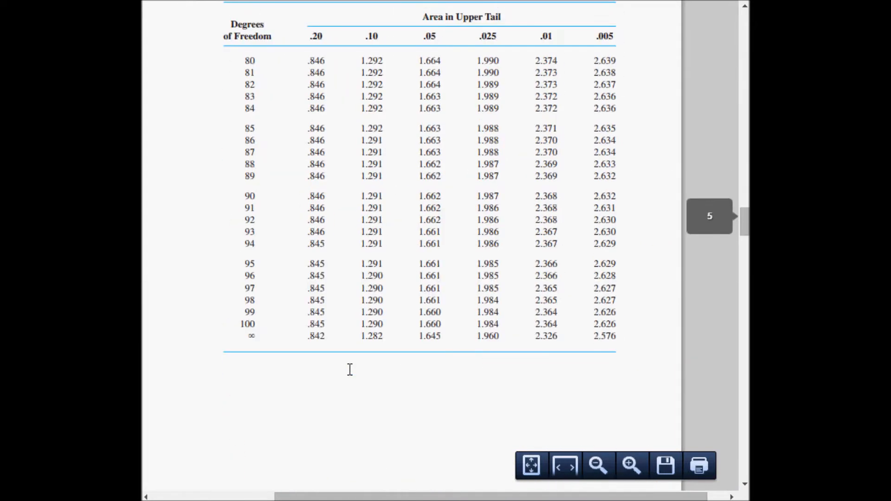
scroll(350, 369, down, 10)
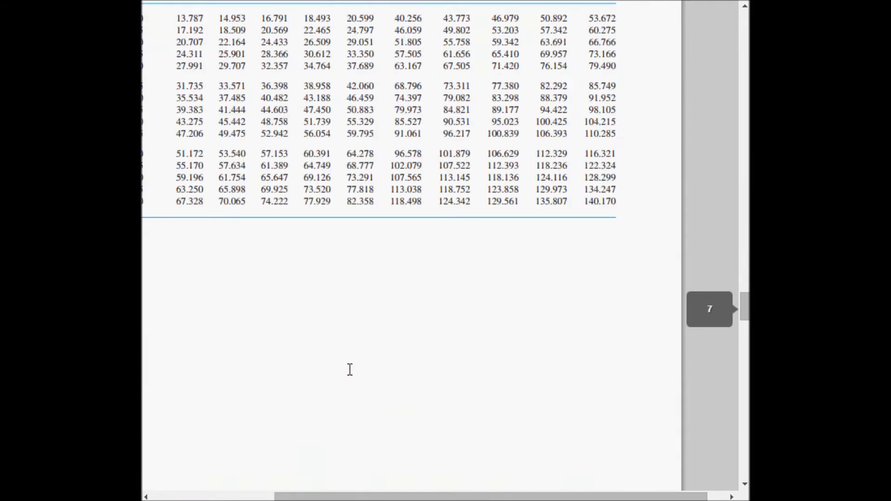
scroll(350, 370, down, 10)
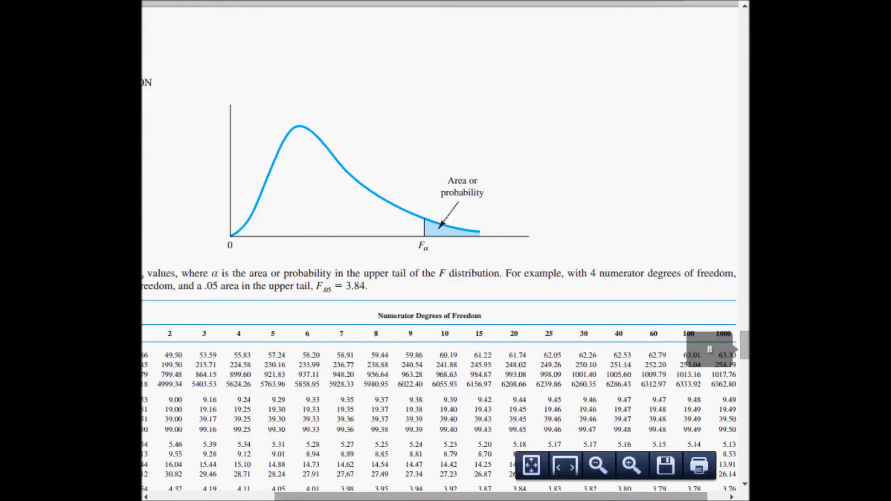
drag(372, 498, 288, 485)
scroll(365, 250, up, 1)
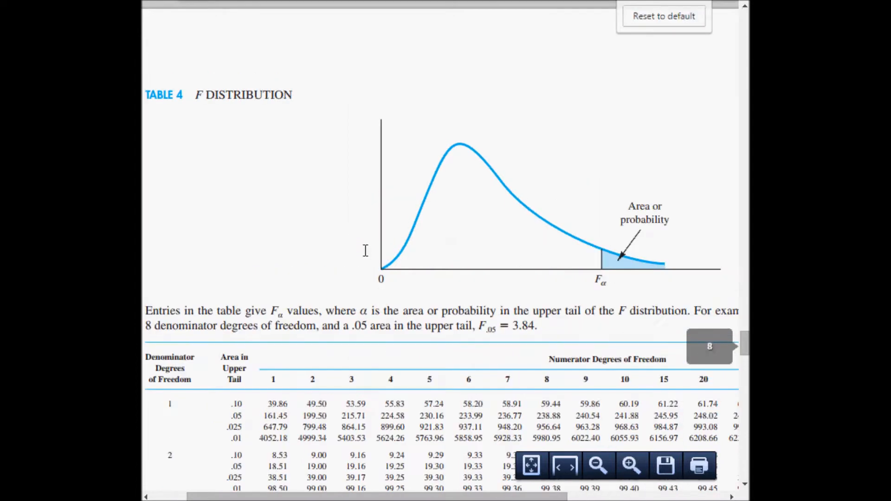
drag(411, 489, 396, 492)
scroll(417, 373, down, 15)
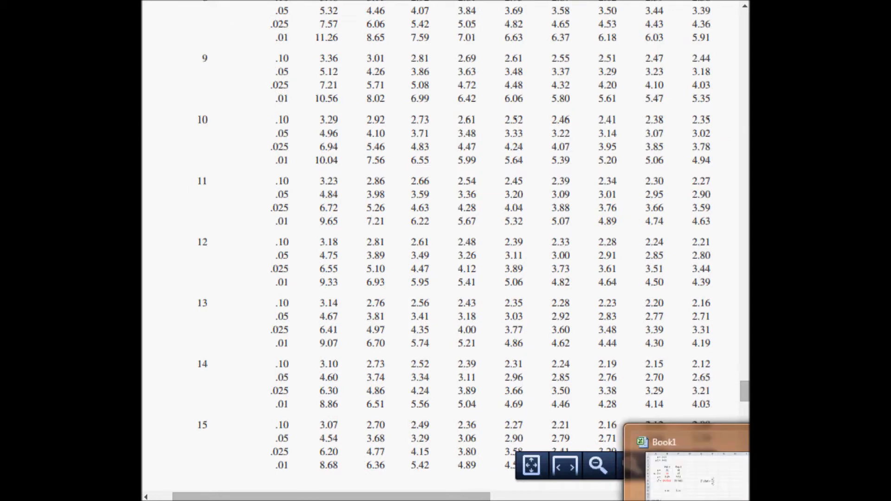
Recheck the tail area and Pop 2's degrees of freedom in Book1, and examine the F table's final rows for that denominator.
click(695, 497)
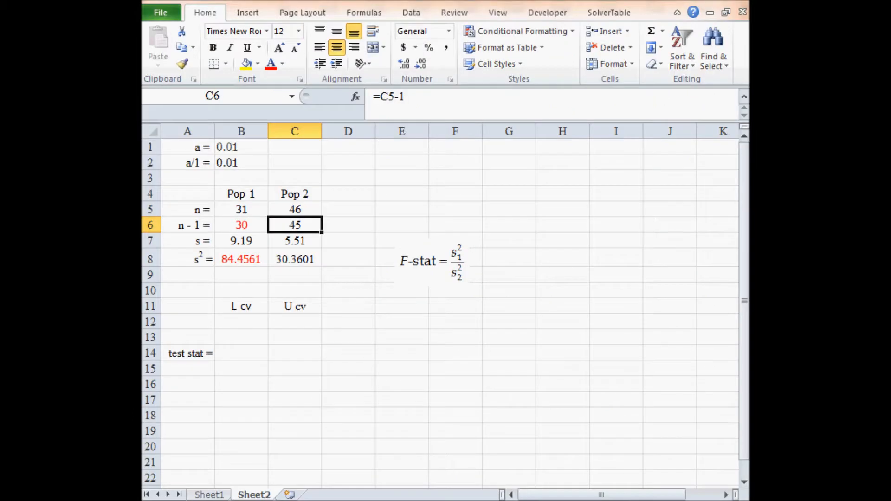
click(230, 162)
click(301, 229)
mouse_move(722, 500)
click(722, 499)
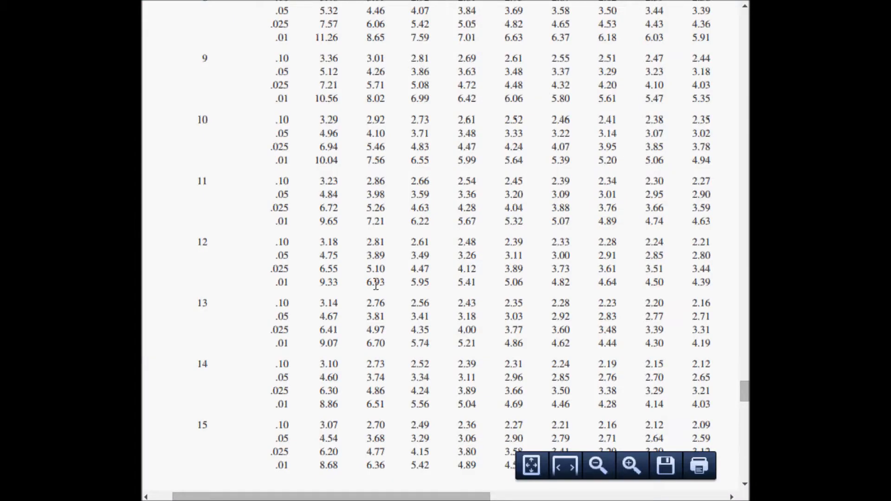
scroll(237, 296, down, 15)
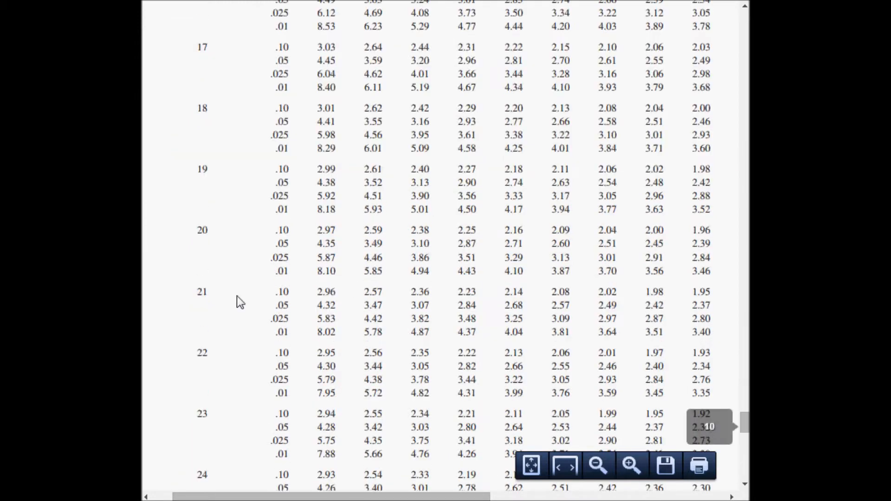
scroll(237, 297, down, 10)
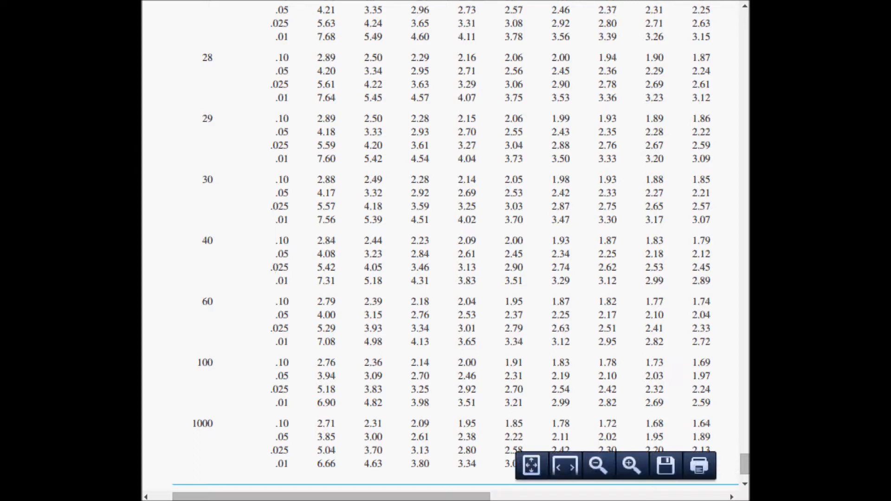
Switch to the F distribution calculator workbook in Excel and set the denominator degrees of freedom to 45 and α to 0.01.
mouse_move(696, 500)
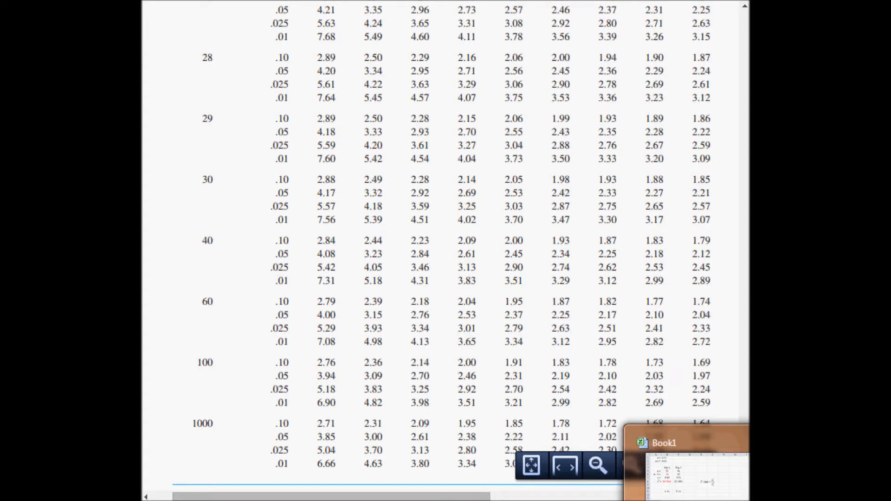
click(686, 469)
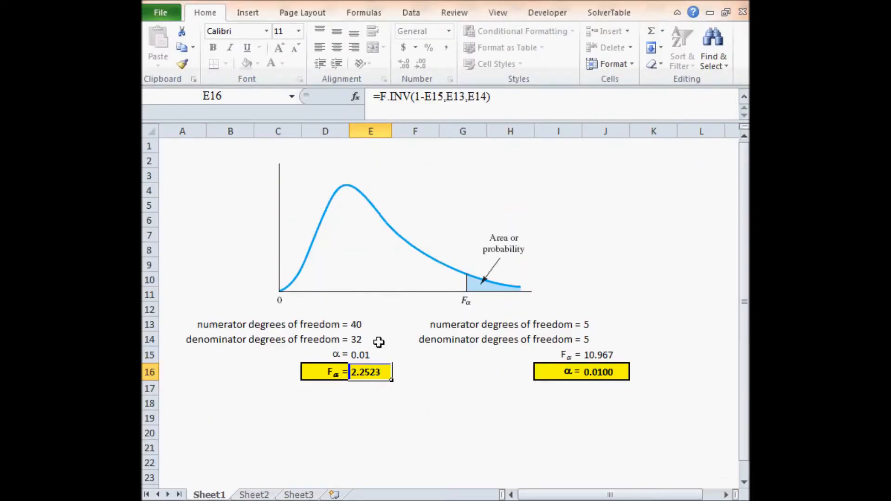
click(370, 323)
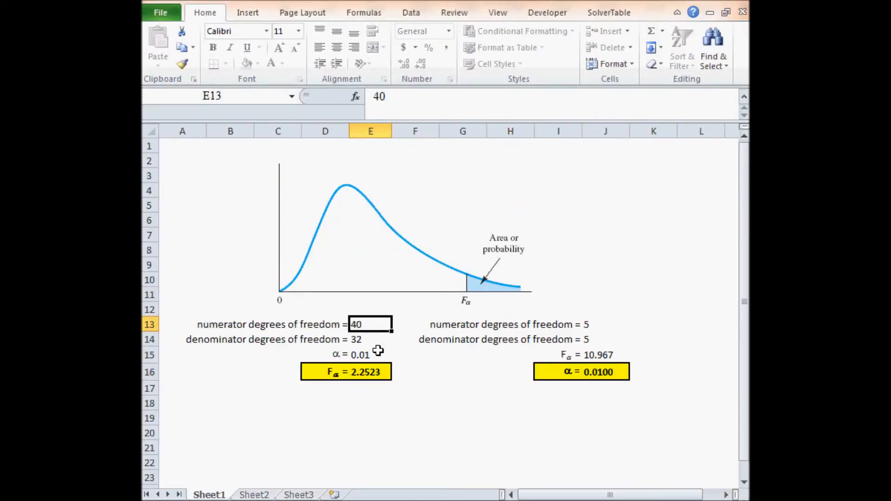
click(363, 341)
text(45)
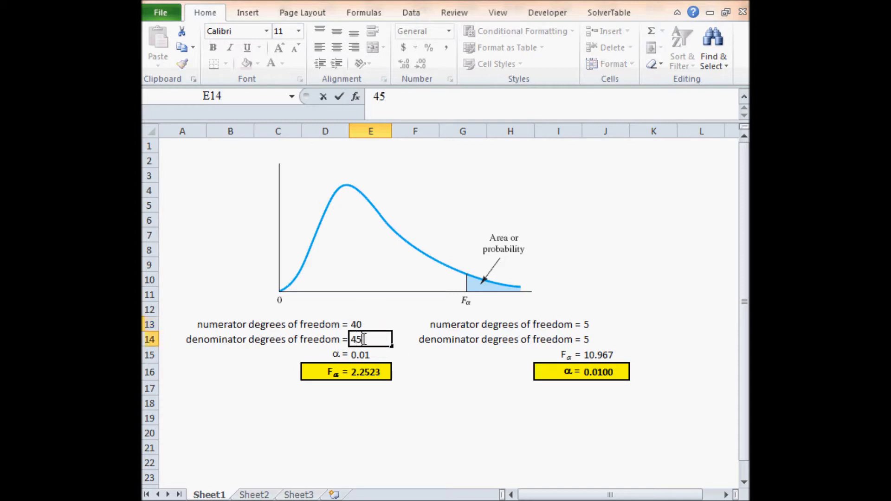
key(Return)
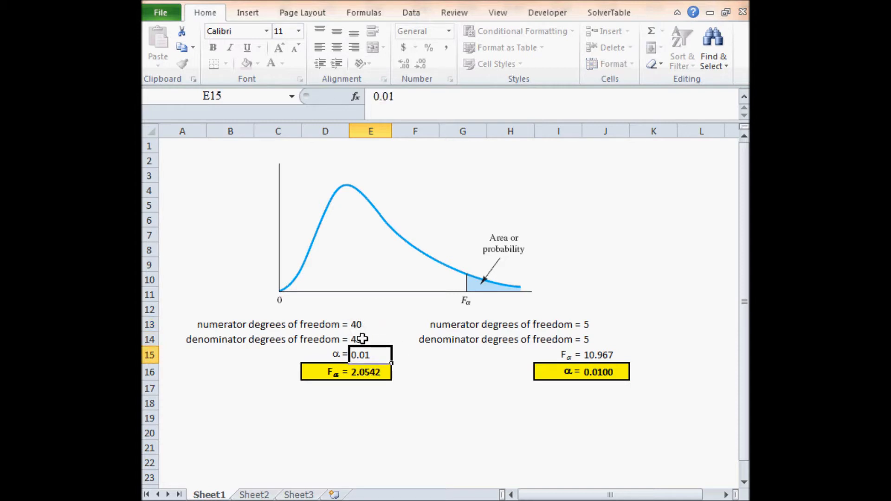
text(.01)
key(Return)
key(Up)
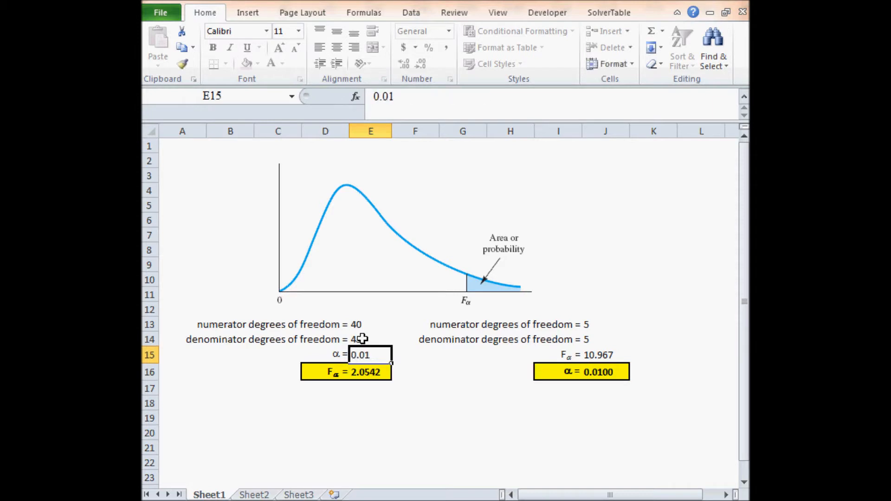
Check Pop 1's degrees of freedom in Book1 and set the F calculator's numerator degrees of freedom to 30.
key(Up)
key(Up)
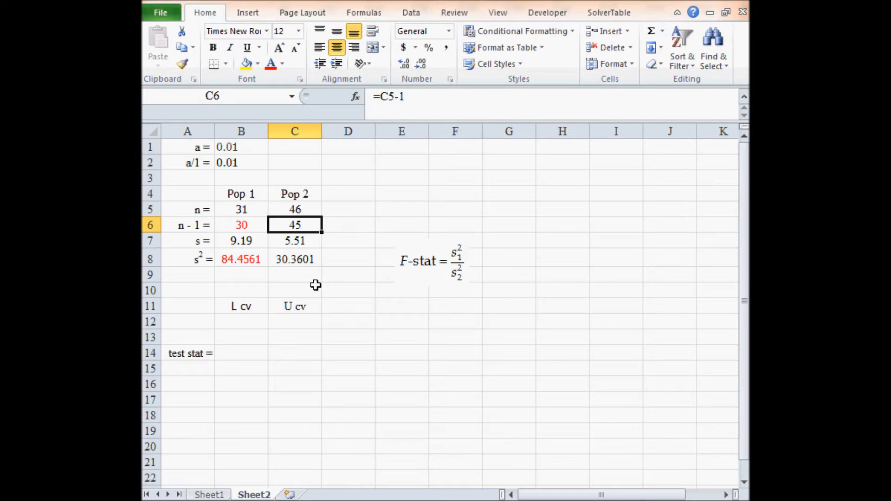
click(250, 226)
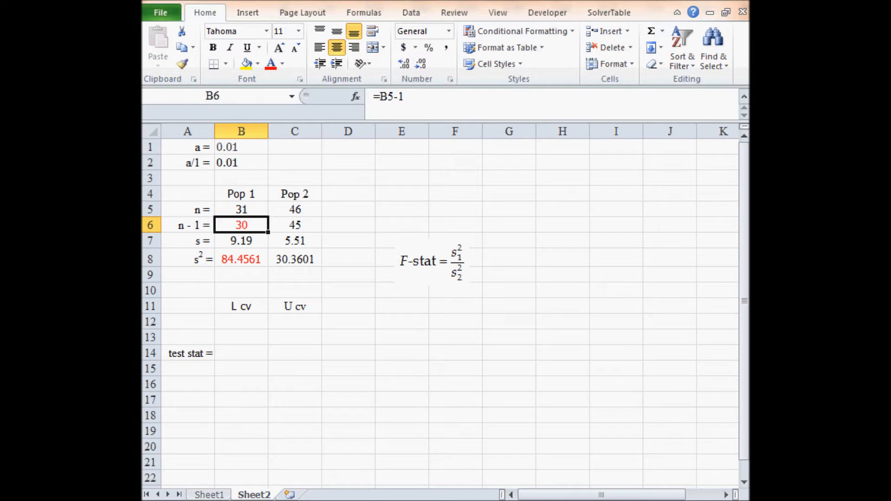
mouse_move(698, 496)
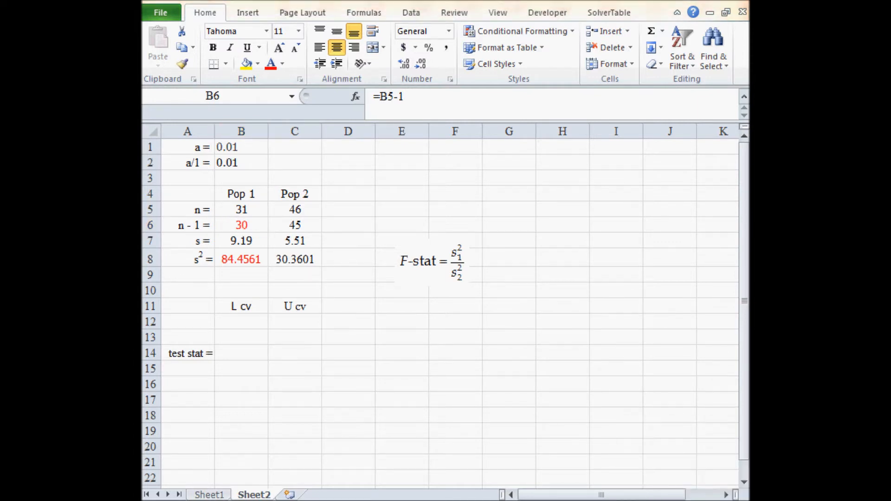
click(682, 469)
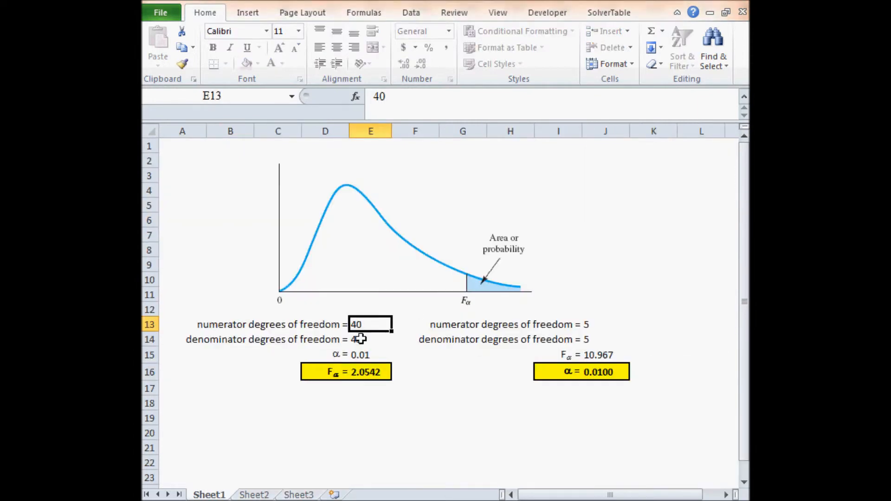
text(30)
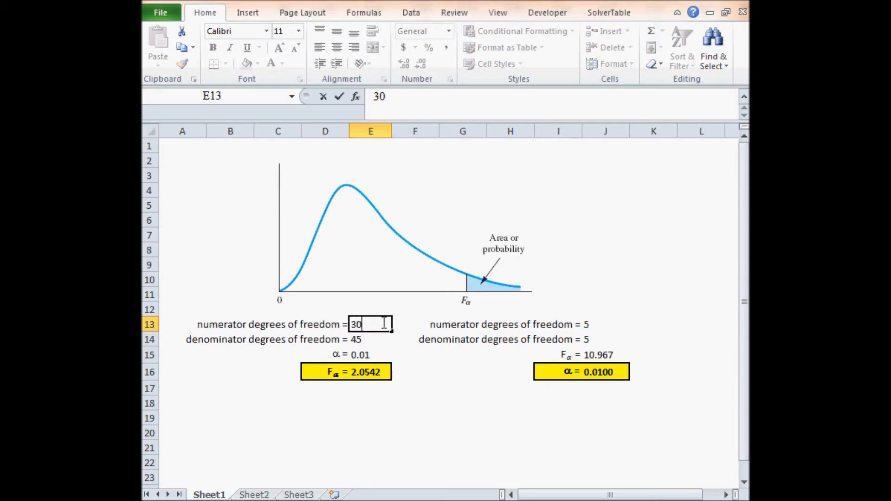
key(Return)
key(Return)
key(Return)
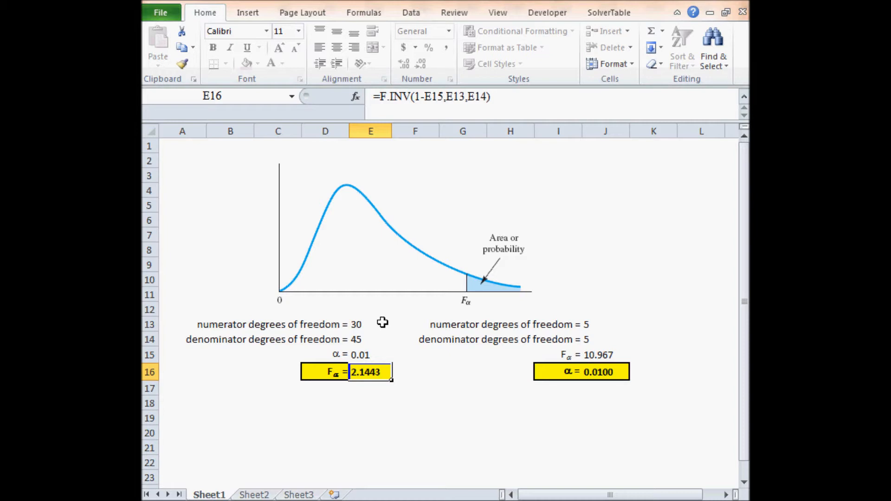
Copy the calculated F critical value into the upper critical value blank in CengageNOW, shortened to 2.14.
key(ctrl+c)
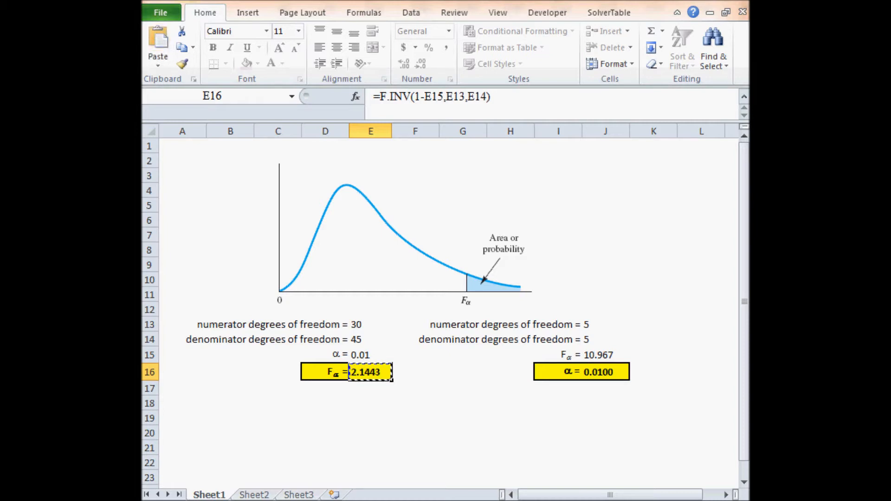
key(alt+Tab)
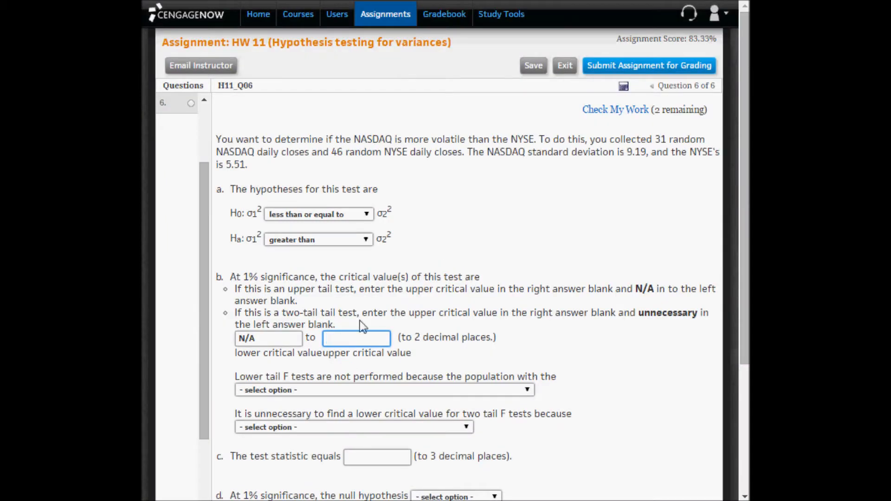
key(ctrl+v)
key(BackSpace)
key(BackSpace)
Answer part b's explanations with "largest sample variance is placed in the numerator of the test statistic" and "the test statistic is by definition larger than one".
click(321, 388)
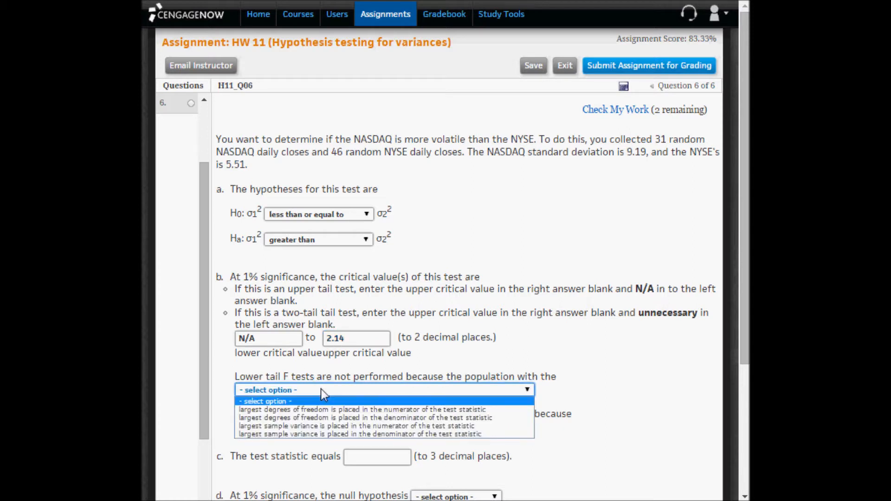
click(318, 427)
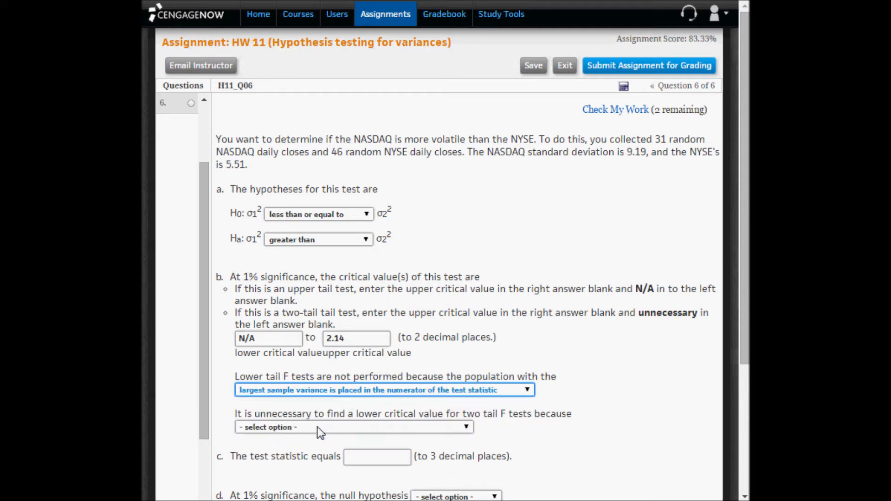
click(317, 427)
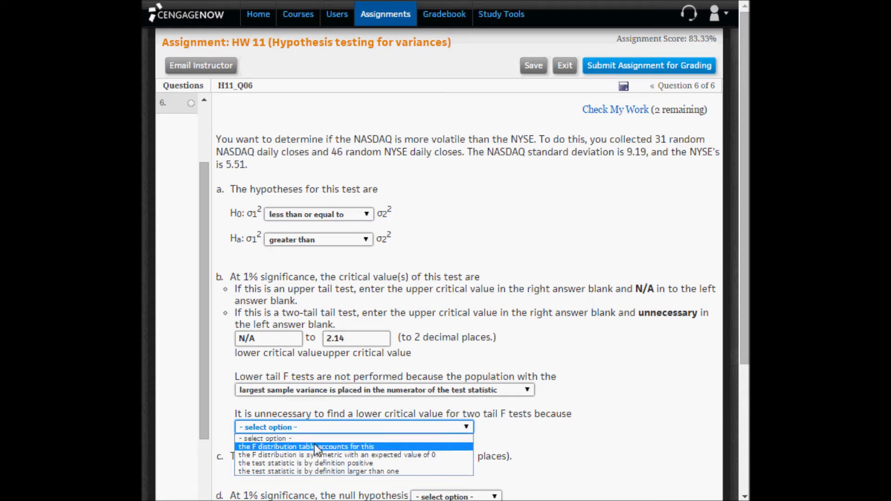
click(310, 471)
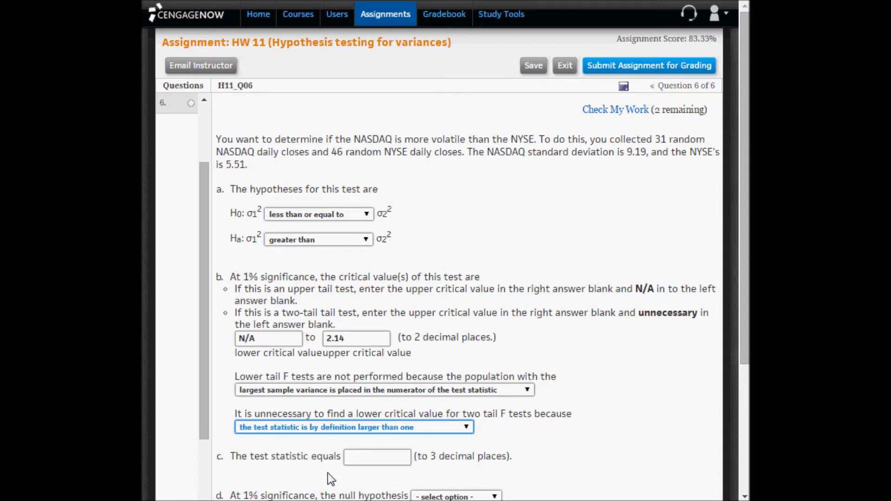
click(659, 466)
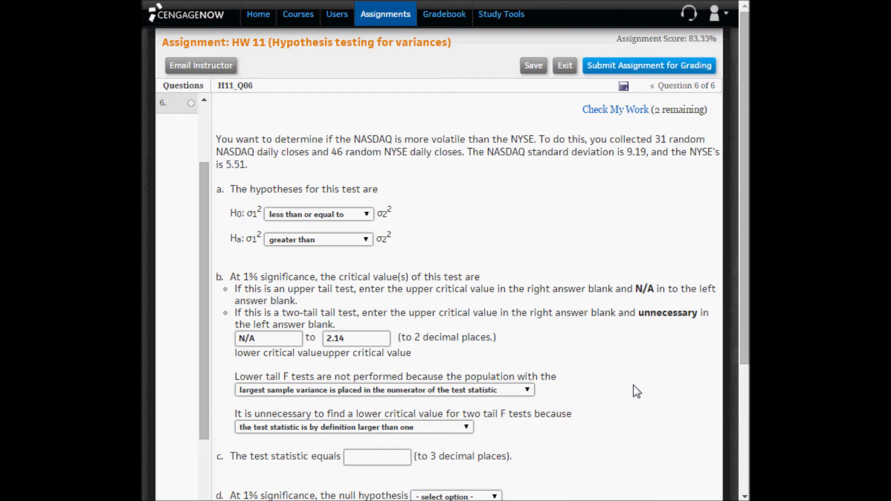
Switch to Book1 in Excel and calculate the test statistic in B14 with =B8/C8.
scroll(633, 385, down, 3)
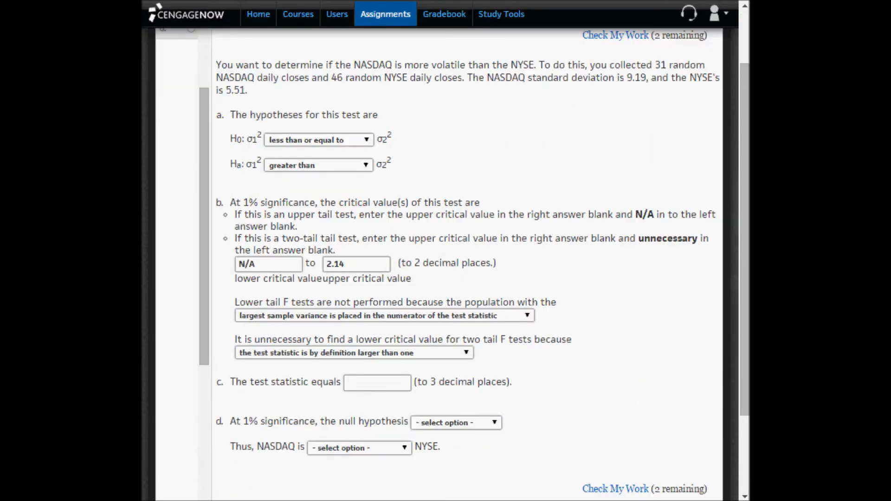
click(687, 498)
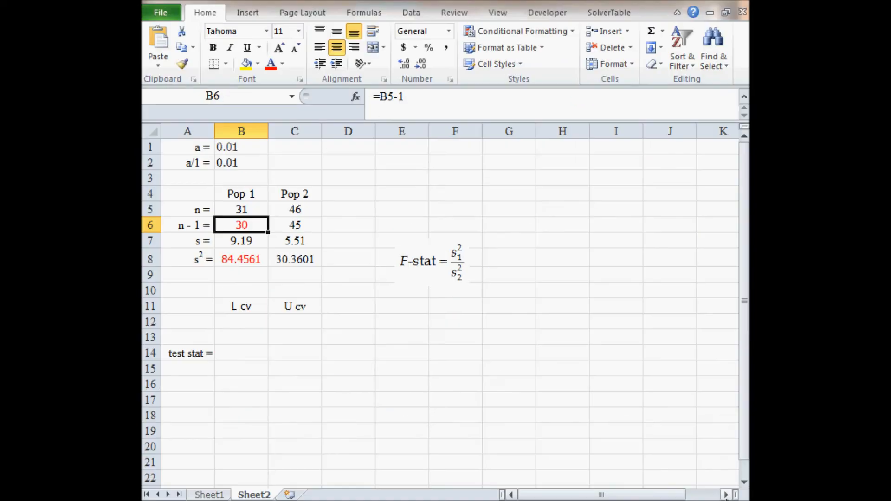
click(245, 350)
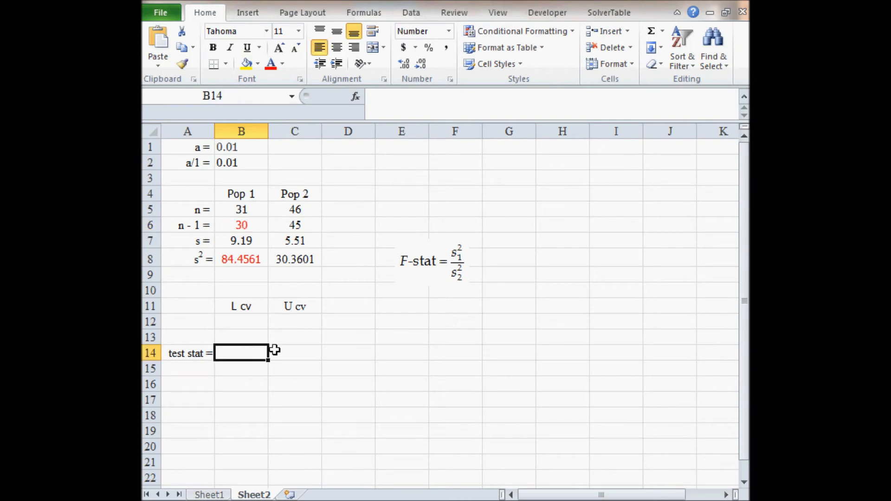
text(=)
key(Up)
key(Up)
key(Up)
key(Up)
key(Up)
key(Up)
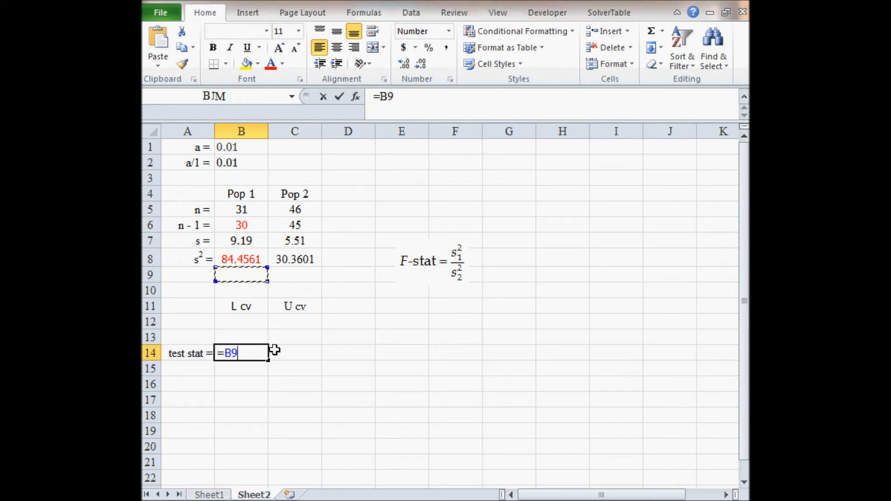
text(/)
key(Up)
key(Up)
key(Up)
key(Up)
key(Up)
key(Up)
key(Right)
key(Return)
key(Up)
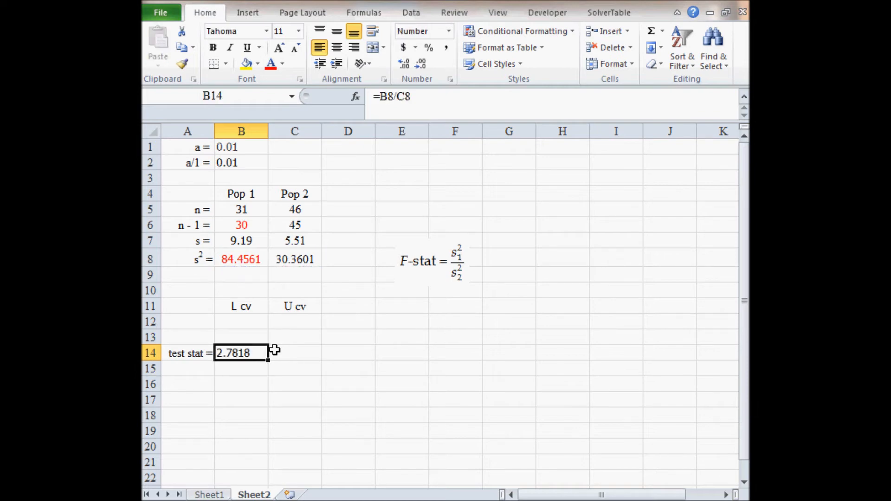
Copy the test statistic from B14 into part c's answer blank in CengageNOW, rounded to 2.782.
key(ctrl+c)
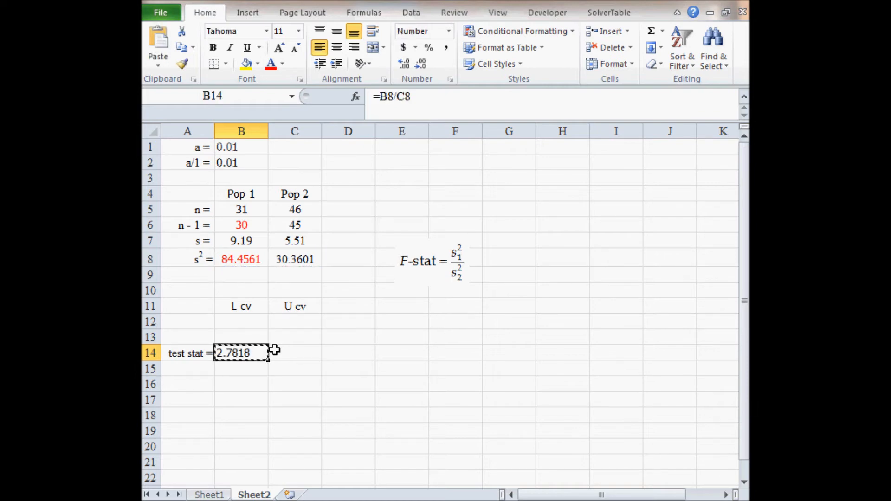
key(alt+Tab)
click(387, 385)
key(ctrl+v)
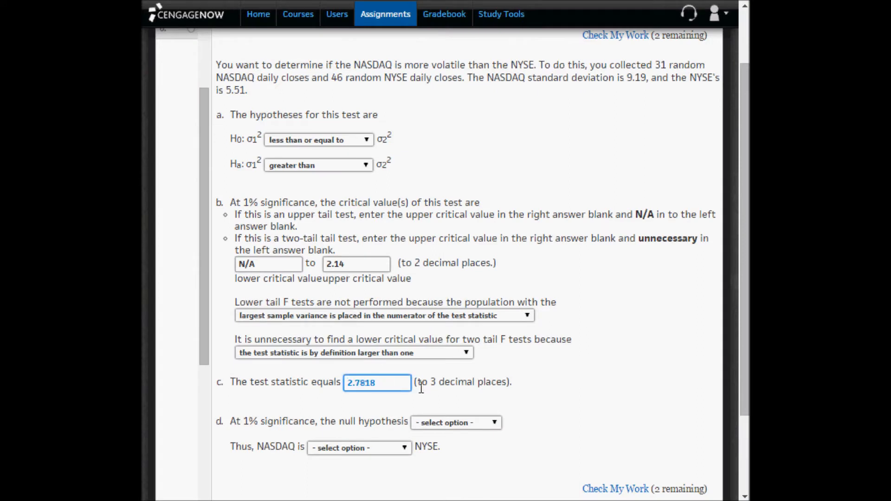
key(Left)
key(Left)
key(shift+Right)
key(shift+Right)
text(2)
click(543, 409)
Compare the test statistic with the upper critical value and answer in part d that the null hypothesis can be rejected.
click(379, 385)
key(ctrl+a)
click(355, 263)
key(ctrl+a)
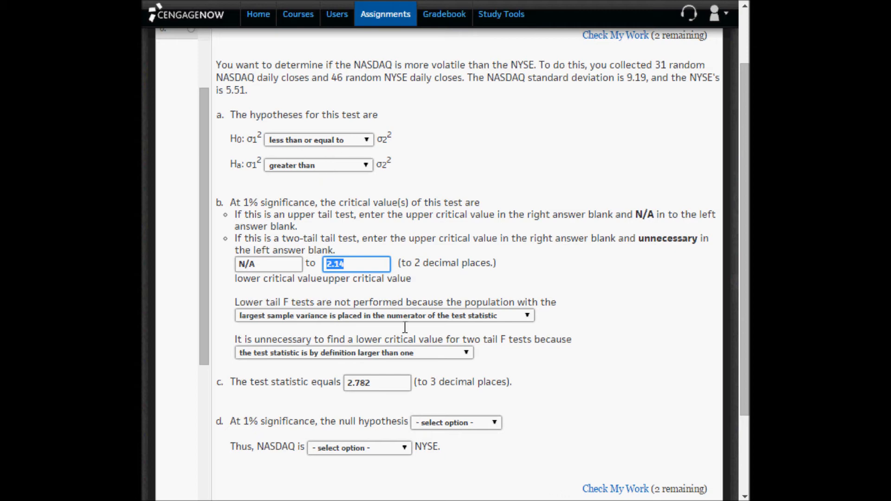
click(439, 421)
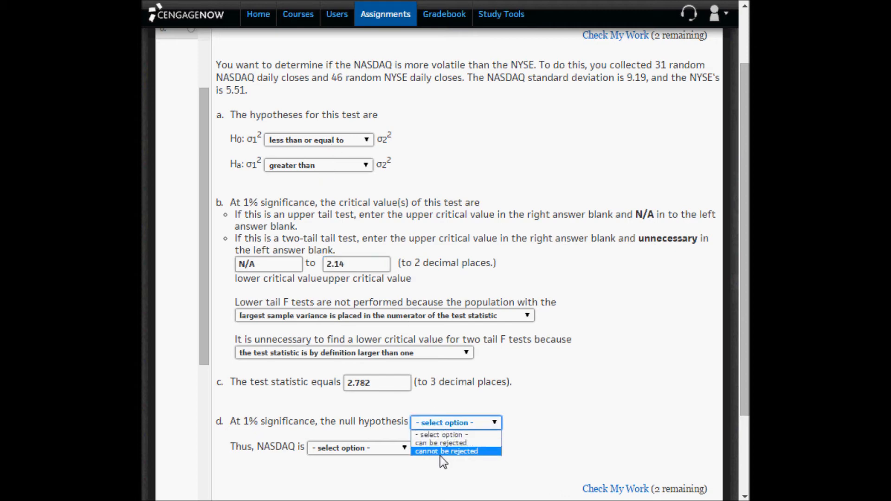
click(442, 442)
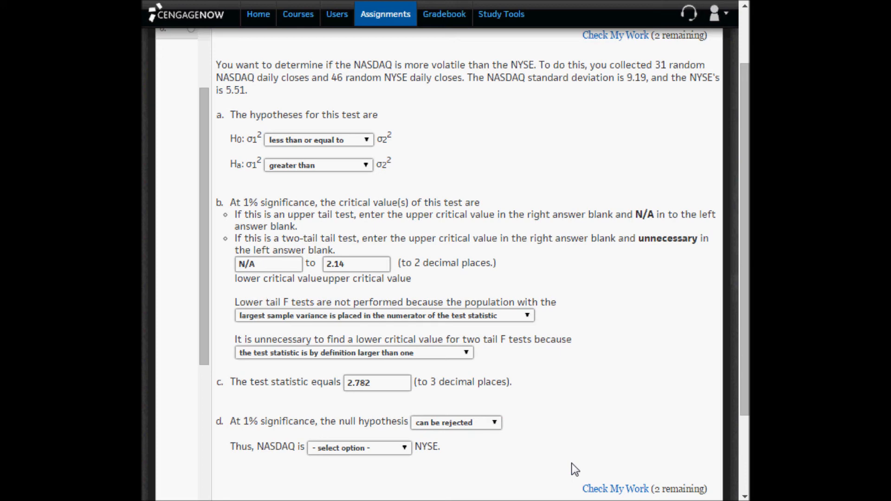
Complete the conclusion that NASDAQ is "more volatile than" NYSE and submit question 6 with Check My Work.
click(375, 447)
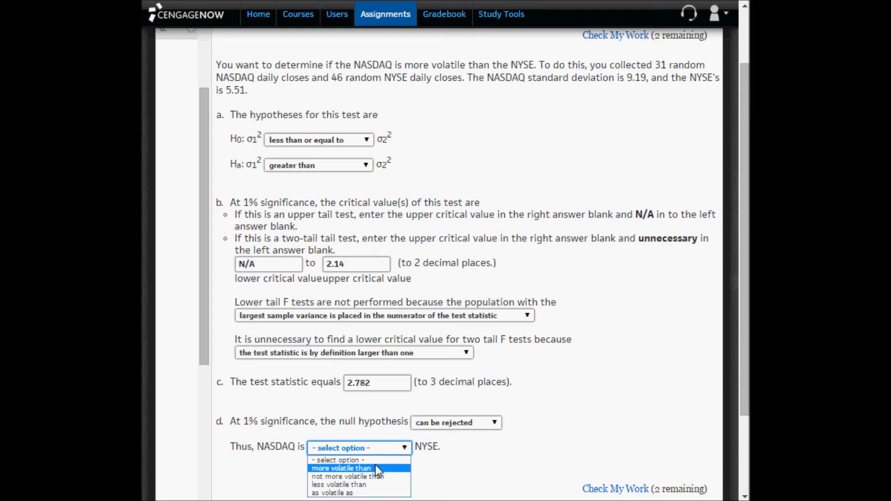
click(374, 468)
click(470, 477)
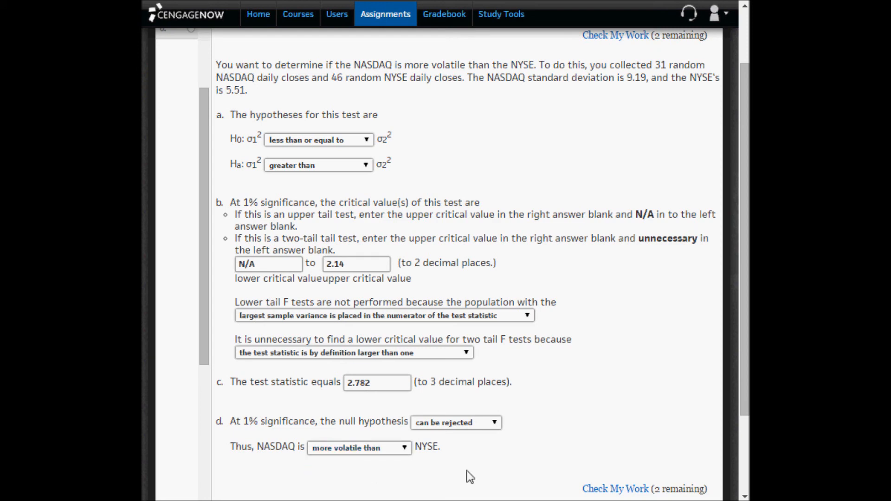
click(597, 492)
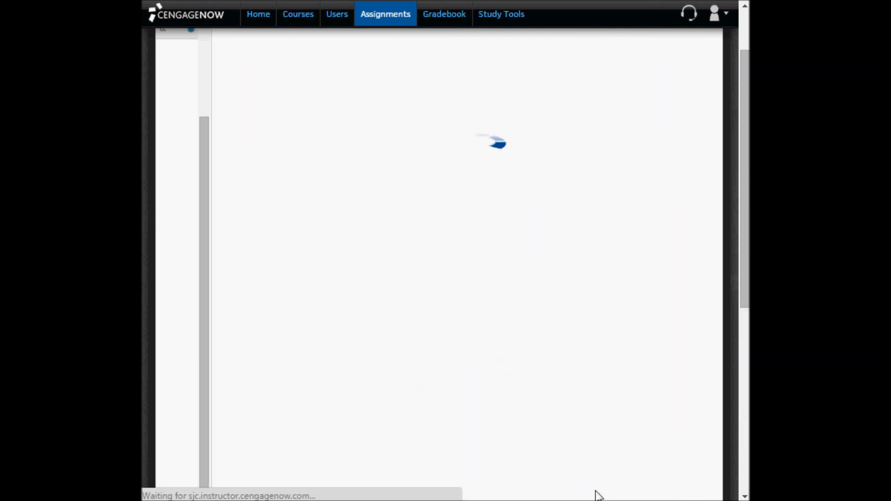